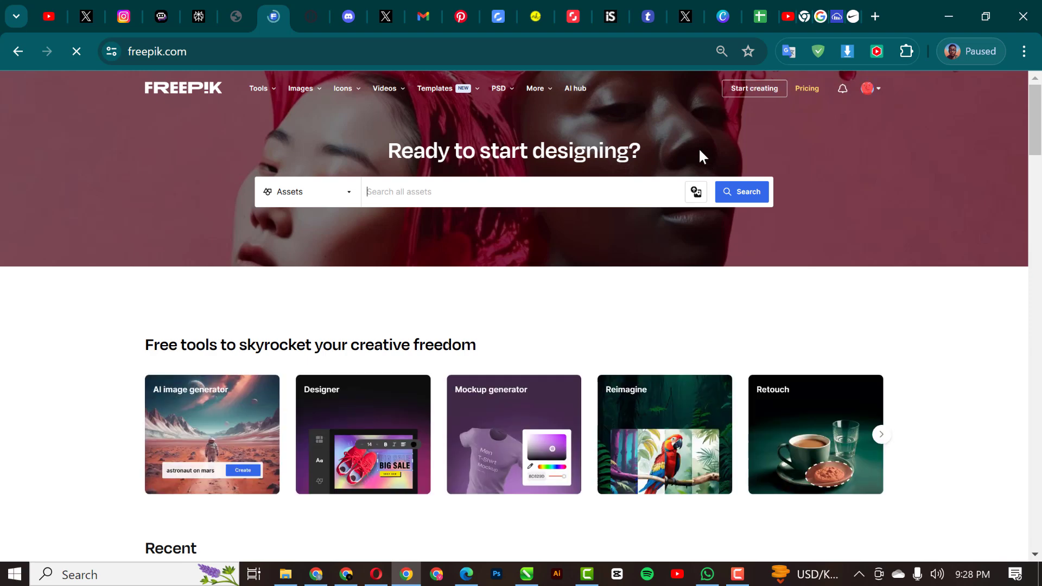
pyautogui.click(869, 91)
pyautogui.click(963, 140)
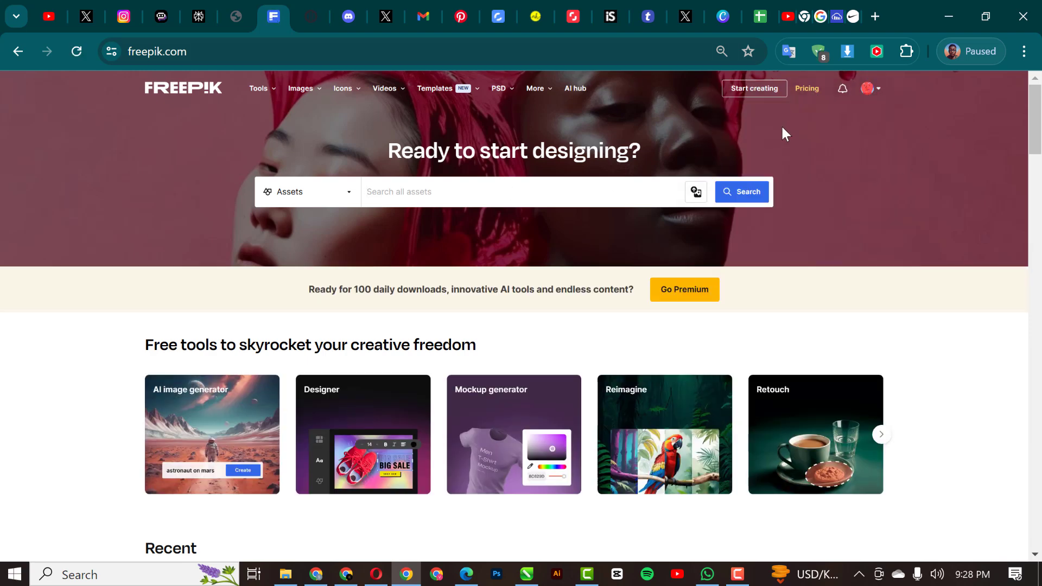
# Step: Search all assets for "burger png"
pyautogui.click(407, 194)
pyautogui.write('burger png')
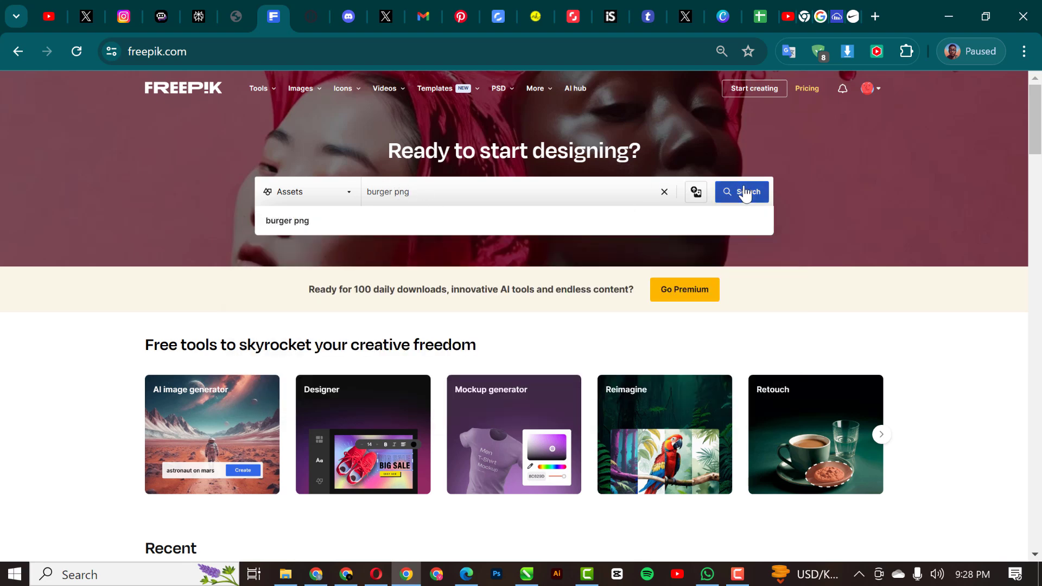
pyautogui.click(742, 192)
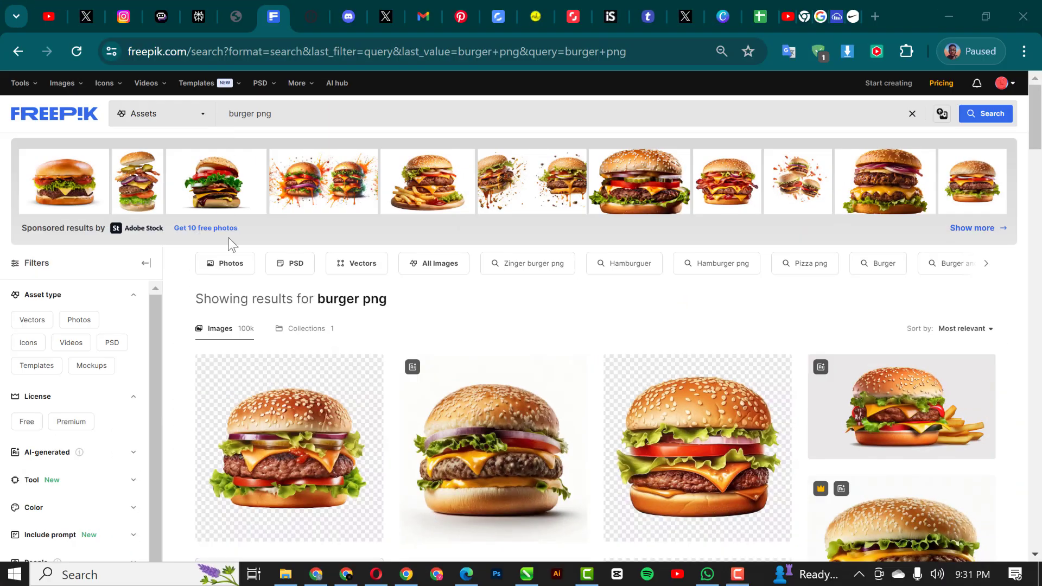
# Step: Open the bacon cheeseburger photo "Delicious Burguer Isolated on white background" from the search results
pyautogui.scroll(-1, 435, 353)
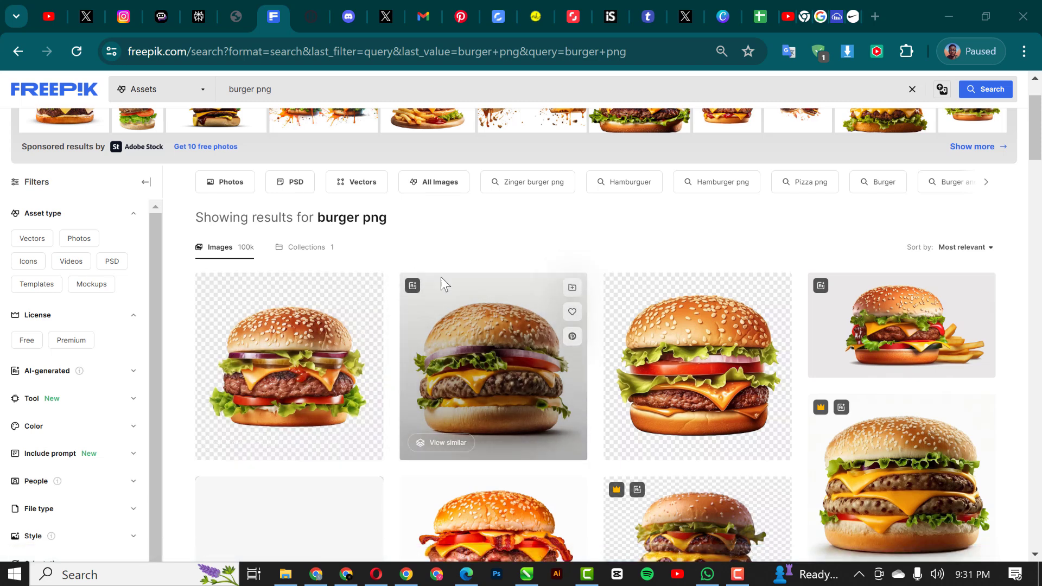
pyautogui.scroll(-3, 448, 328)
pyautogui.scroll(-1, 447, 332)
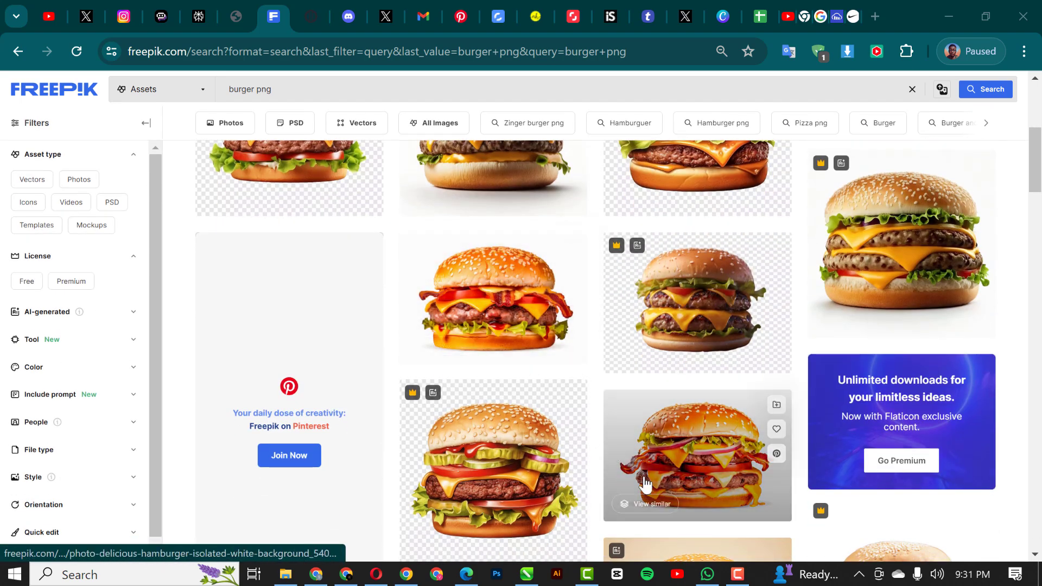
pyautogui.click(469, 294)
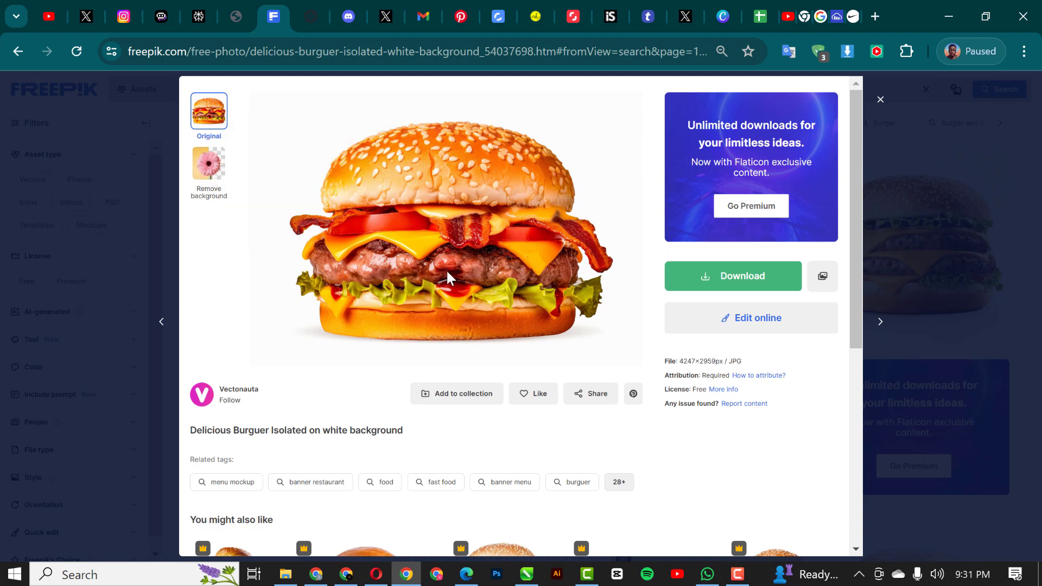
# Step: Remove the background from the burger image, download it as a PNG and close its preview
pyautogui.click(206, 173)
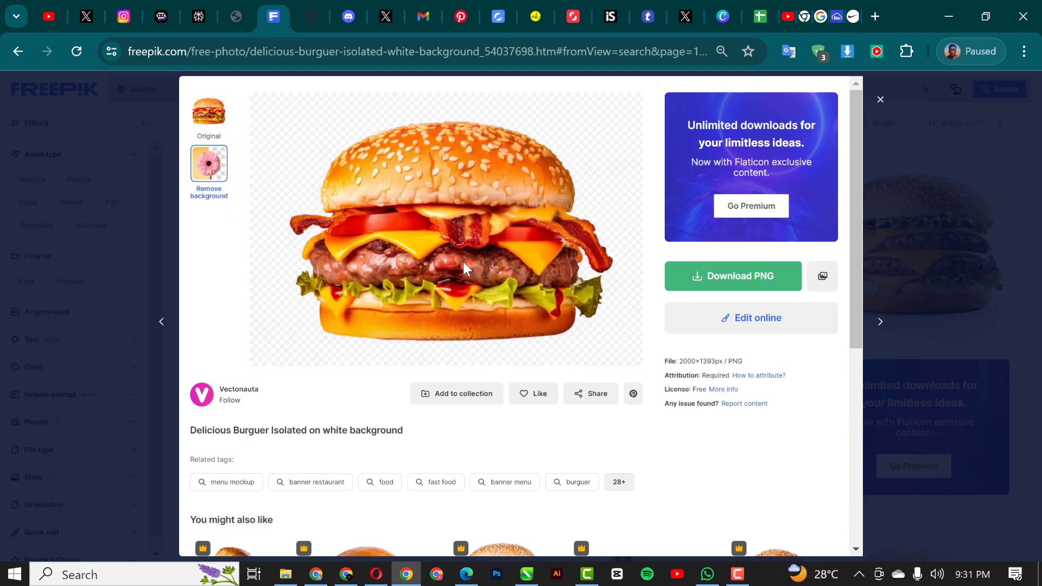
pyautogui.click(733, 278)
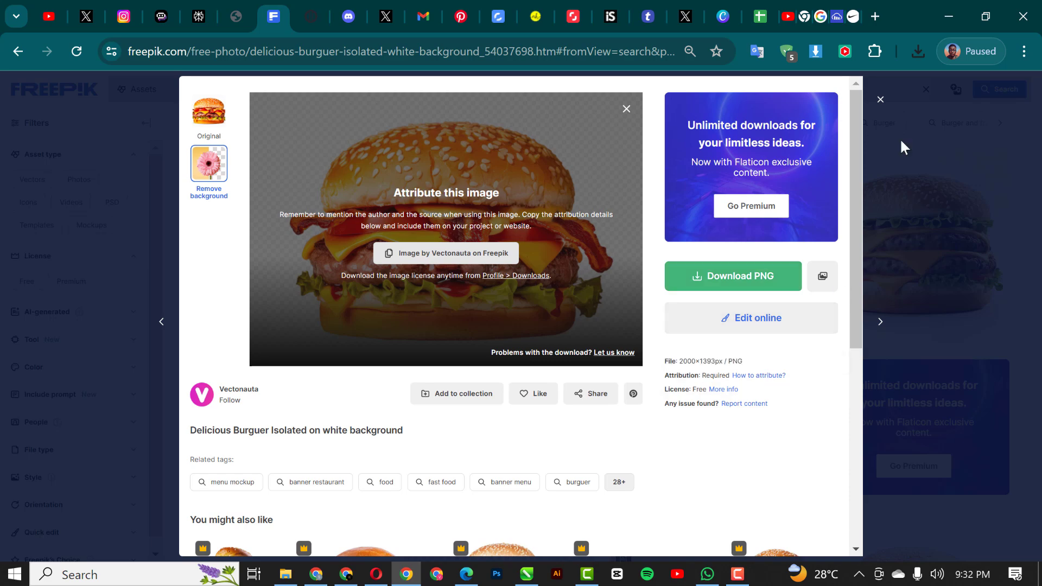
pyautogui.click(881, 101)
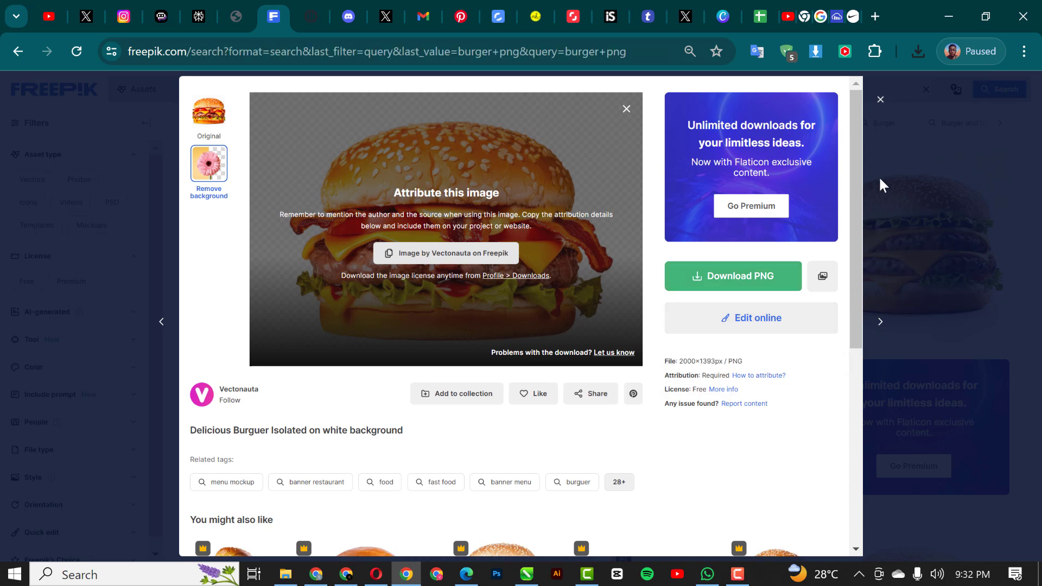
# Step: Replace the burger query with a new asset search for "leaf"
pyautogui.scroll(4, 611, 382)
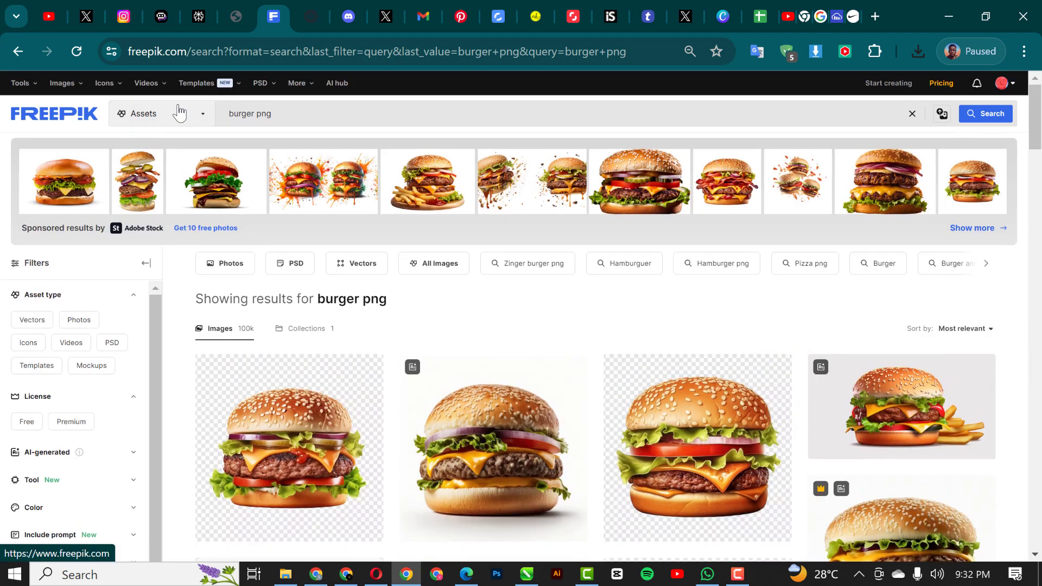
pyautogui.moveTo(284, 113); pyautogui.dragTo(215, 118)
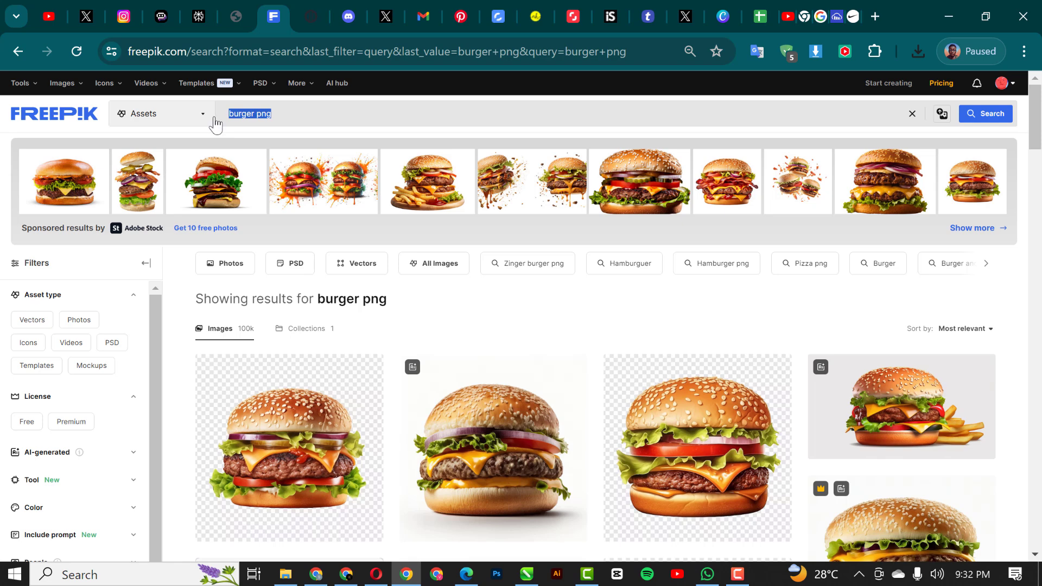
pyautogui.write('leaf')
pyautogui.press('Return')
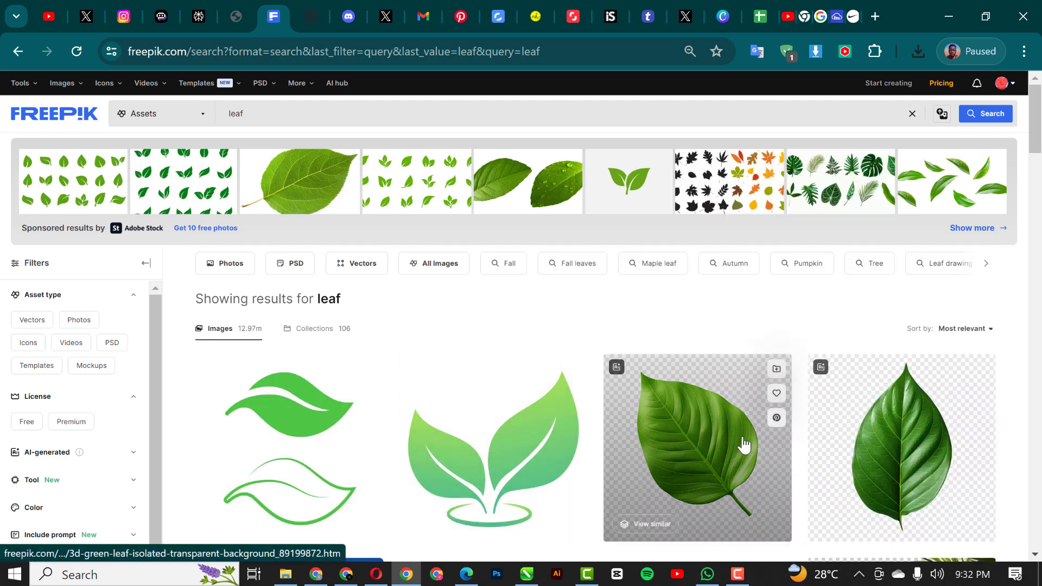
# Step: Look through the first page of leaf results for a suitable leaf image and continue to page 2
pyautogui.scroll(-7, 701, 414)
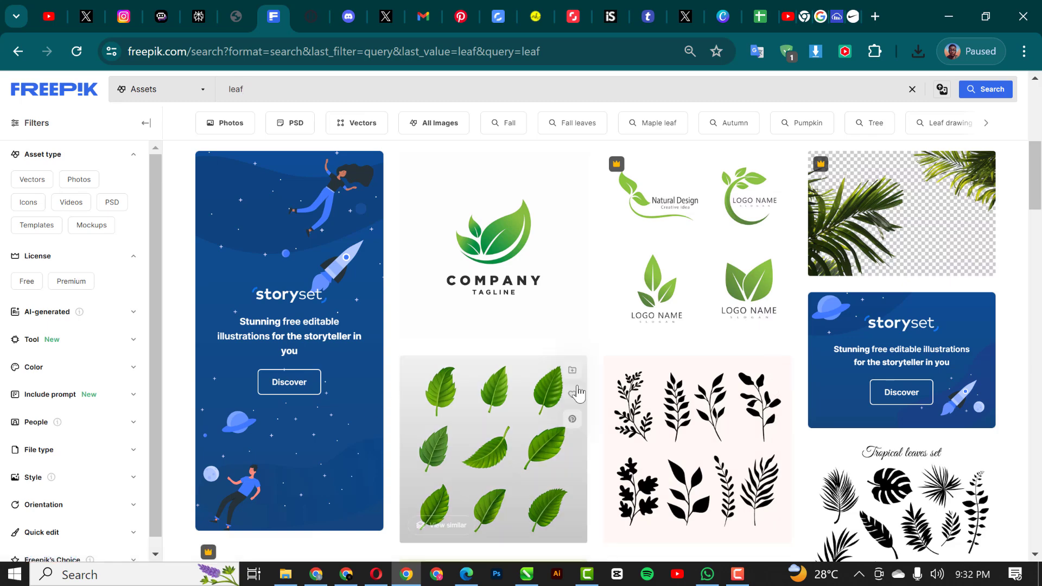
pyautogui.scroll(-1, 588, 379)
pyautogui.scroll(-9, 588, 378)
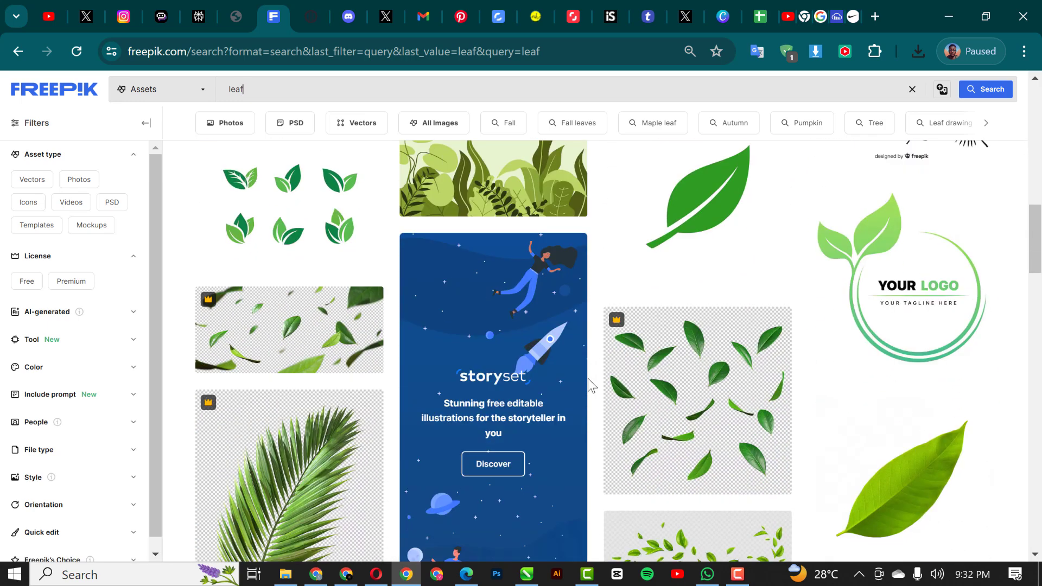
pyautogui.scroll(-7, 587, 379)
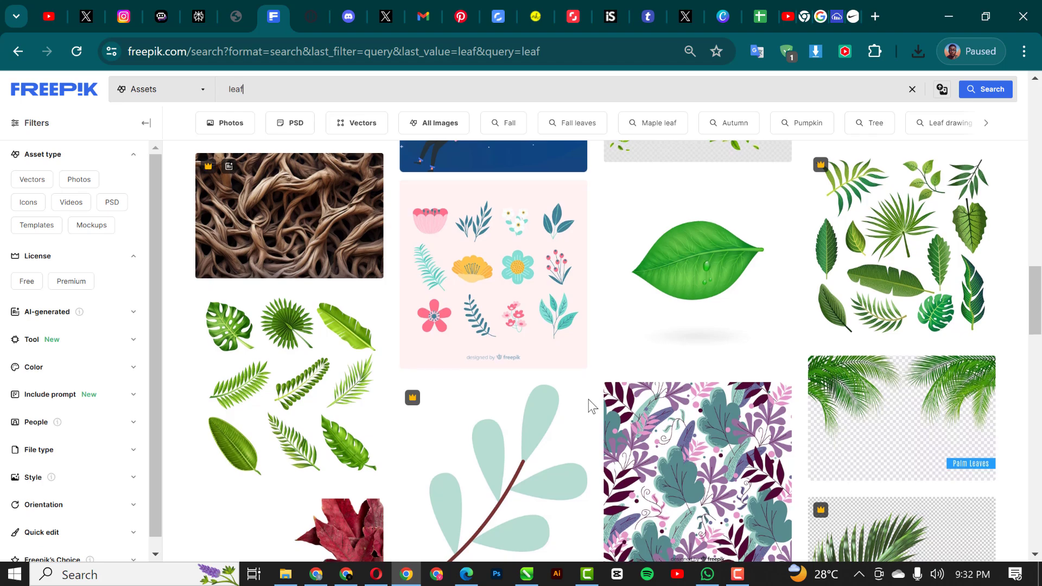
pyautogui.scroll(-8, 591, 406)
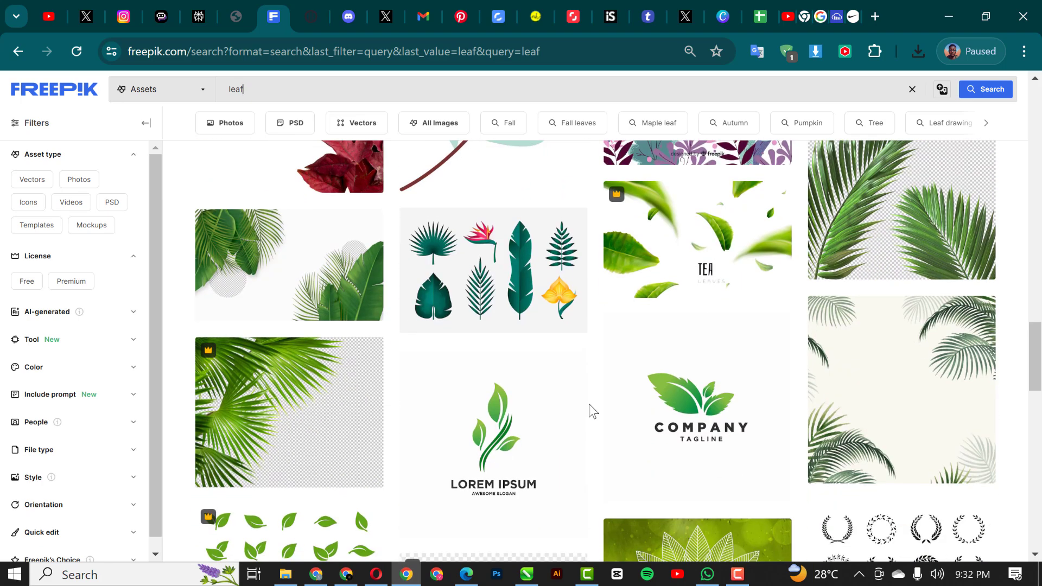
pyautogui.scroll(-8, 589, 405)
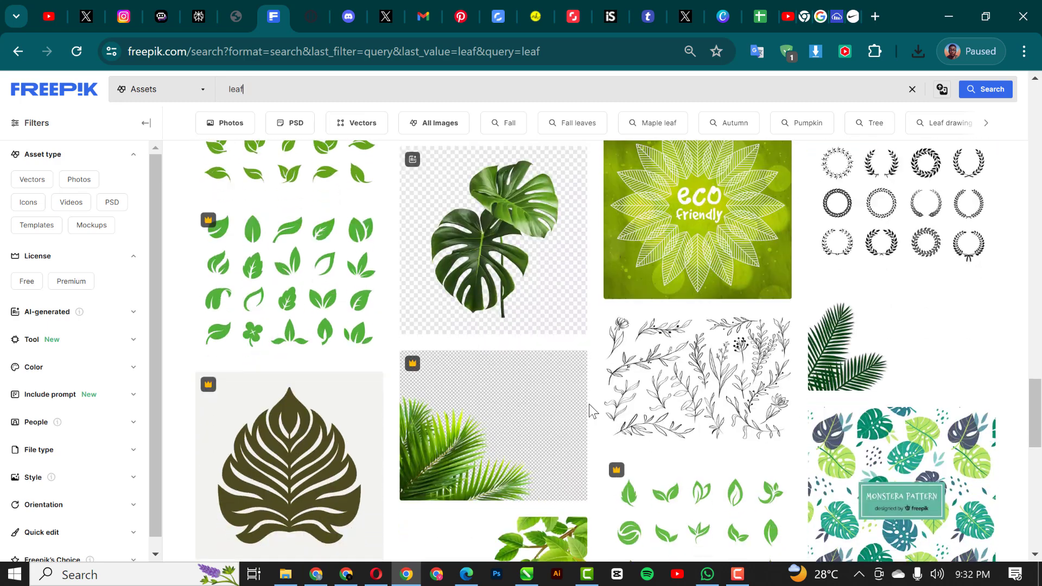
pyautogui.scroll(-10, 588, 403)
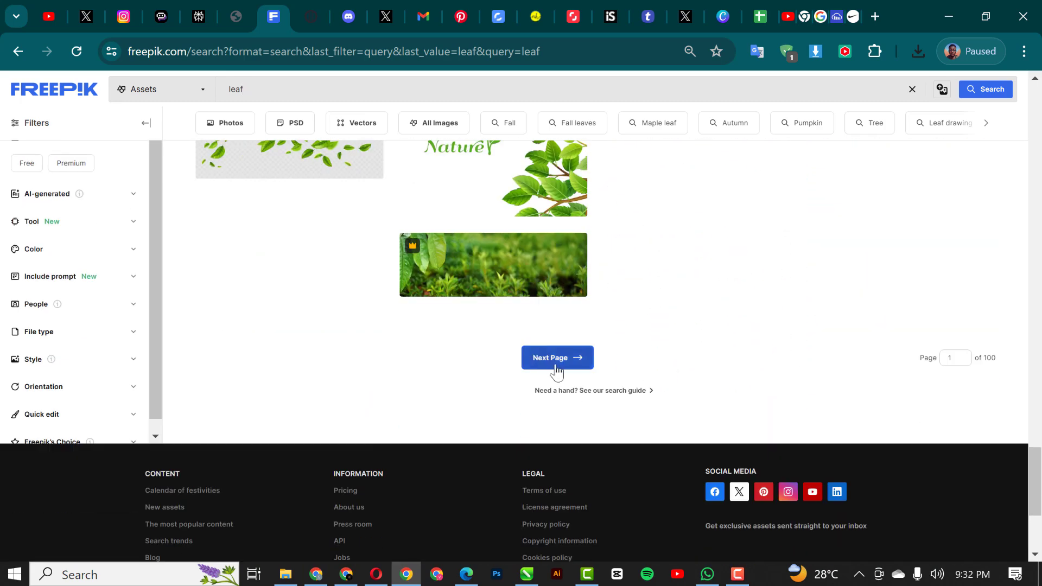
pyautogui.click(556, 358)
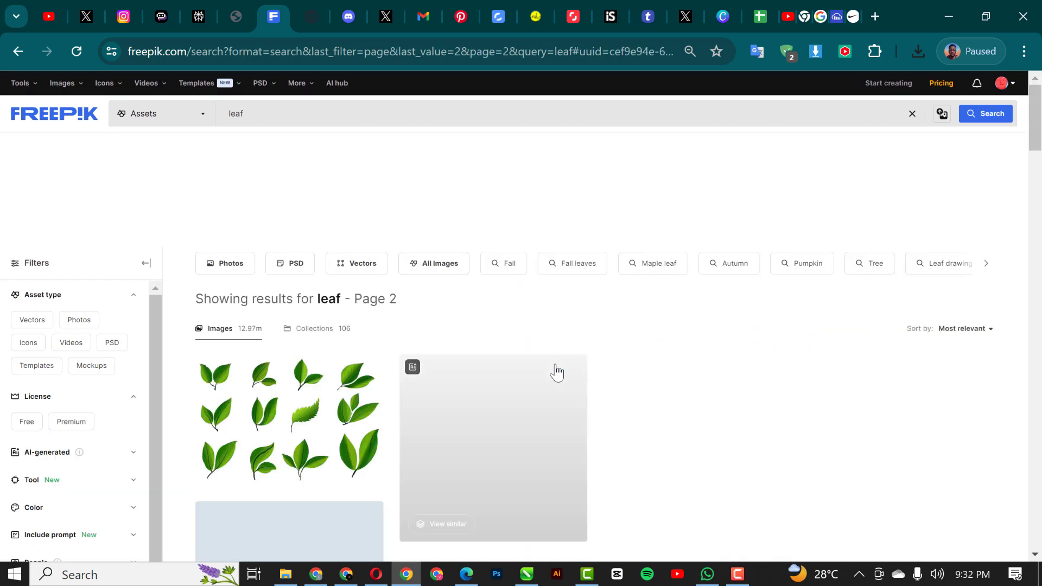
# Step: Open the "3d green leaf isolated on transparent background" image from the second page of leaf results
pyautogui.scroll(-3, 541, 387)
pyautogui.scroll(-10, 540, 385)
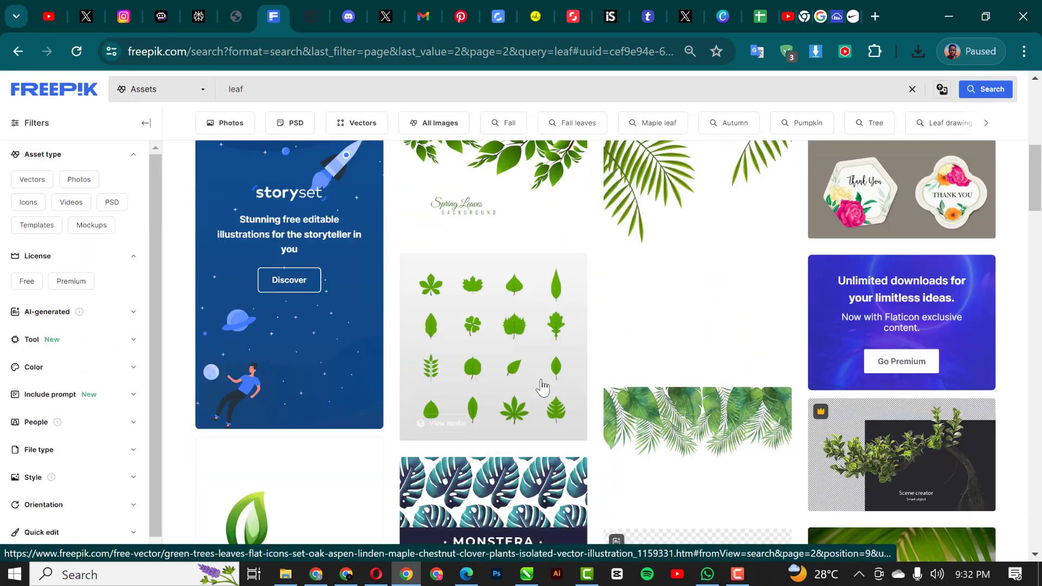
pyautogui.scroll(-8, 541, 380)
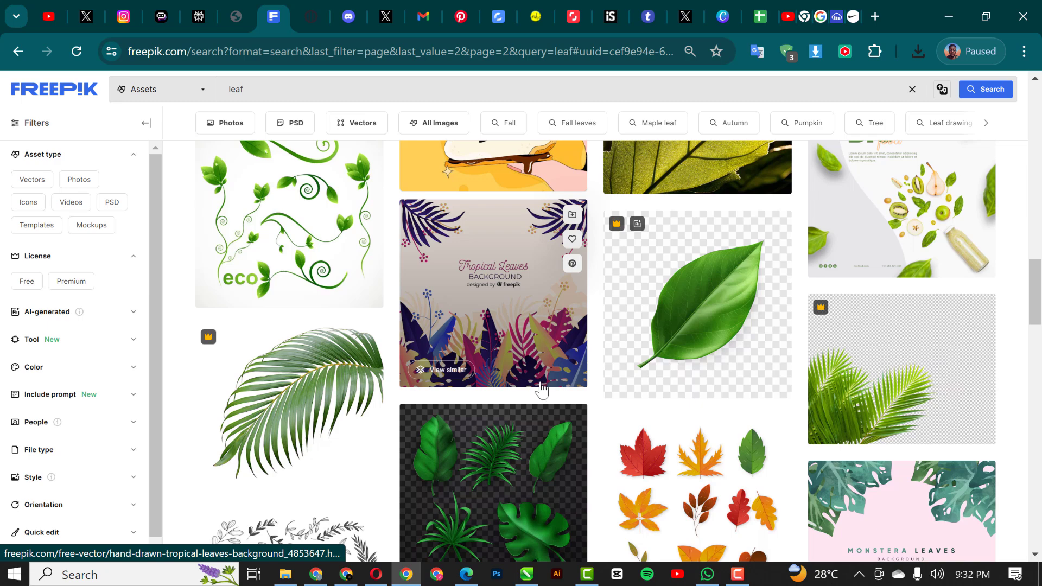
pyautogui.scroll(-10, 541, 387)
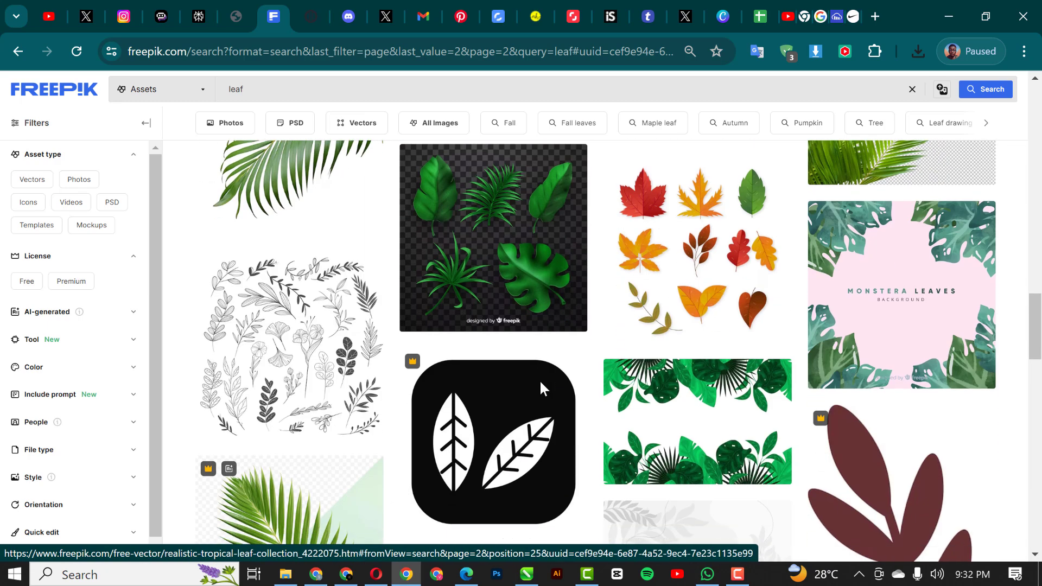
pyautogui.scroll(-2, 542, 390)
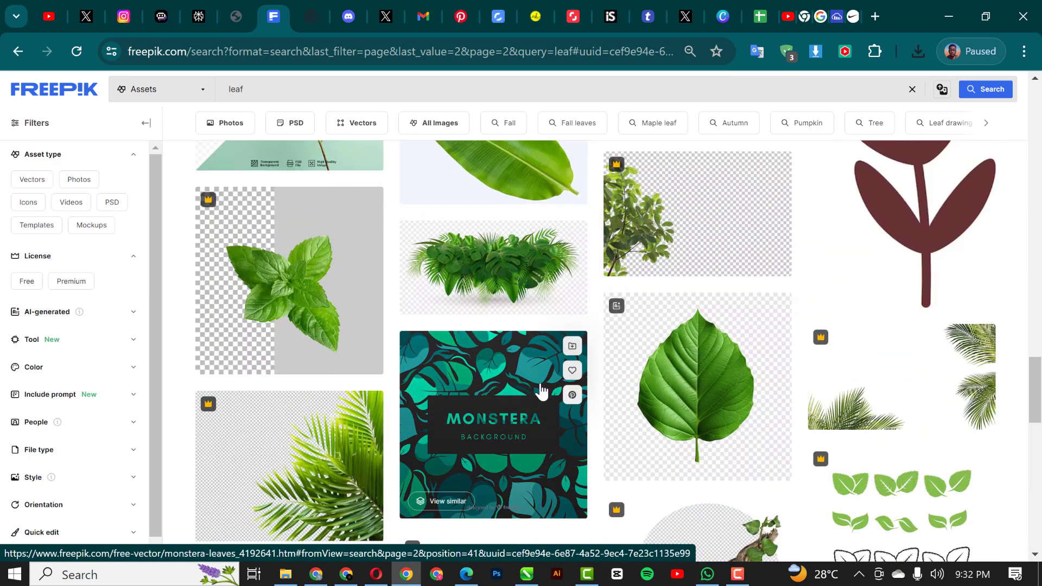
pyautogui.click(685, 399)
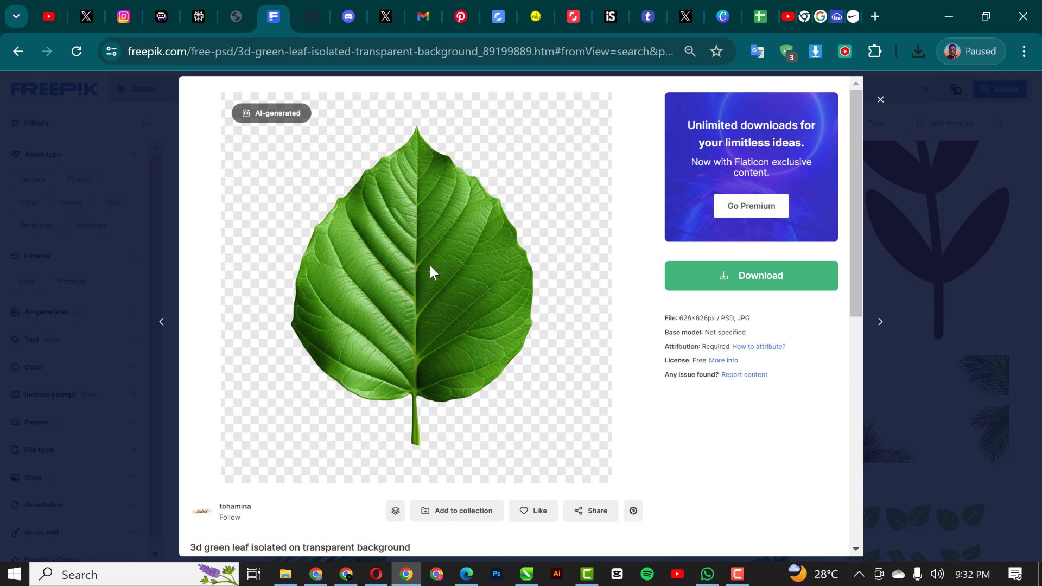
# Step: Download the 3D green leaf with the free, attribution-required option and close its preview
pyautogui.scroll(-7, 430, 268)
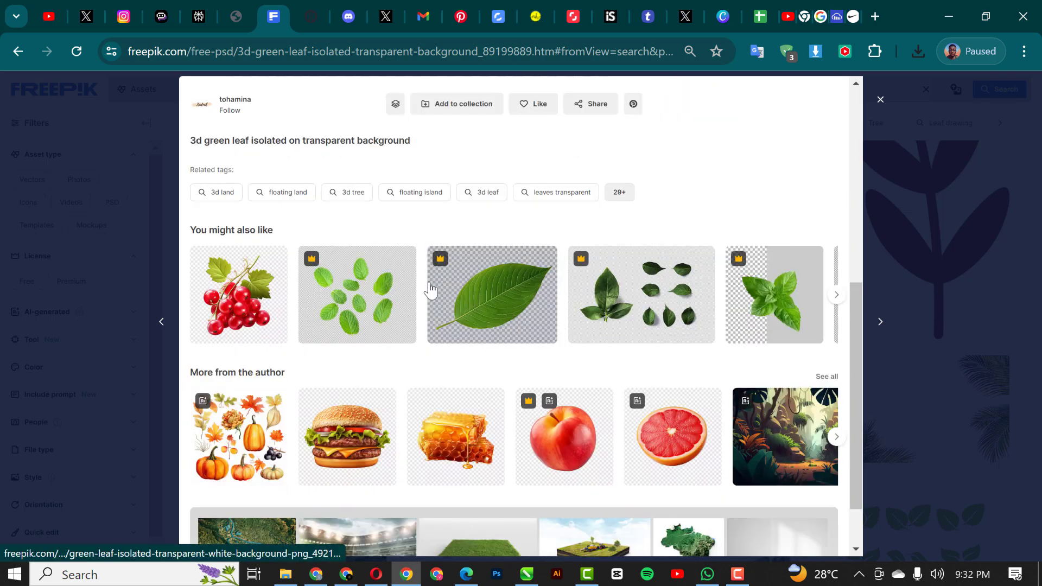
pyautogui.scroll(-1, 427, 318)
pyautogui.scroll(5, 426, 318)
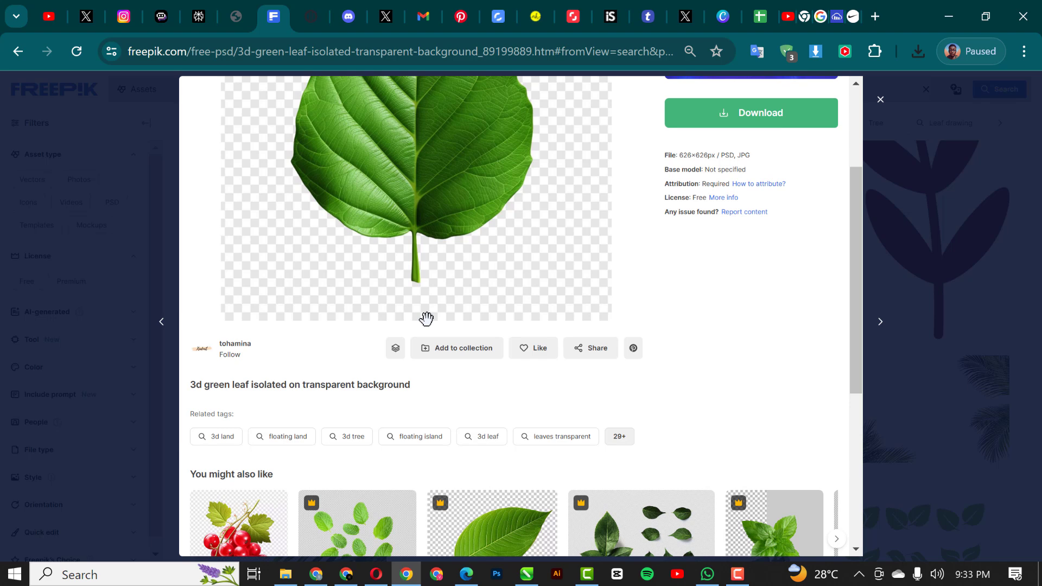
pyautogui.scroll(3, 427, 318)
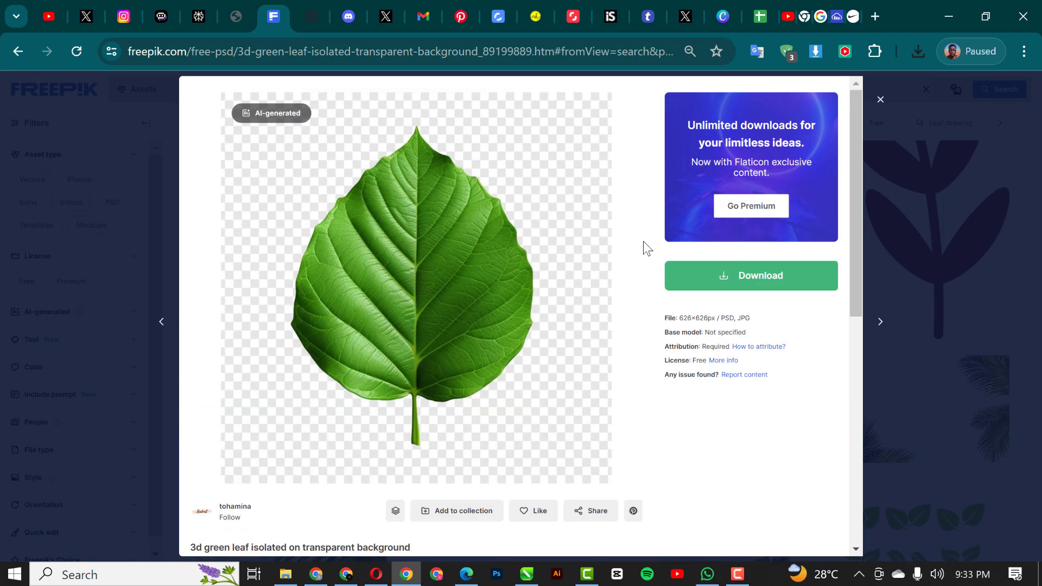
pyautogui.click(778, 280)
pyautogui.click(720, 282)
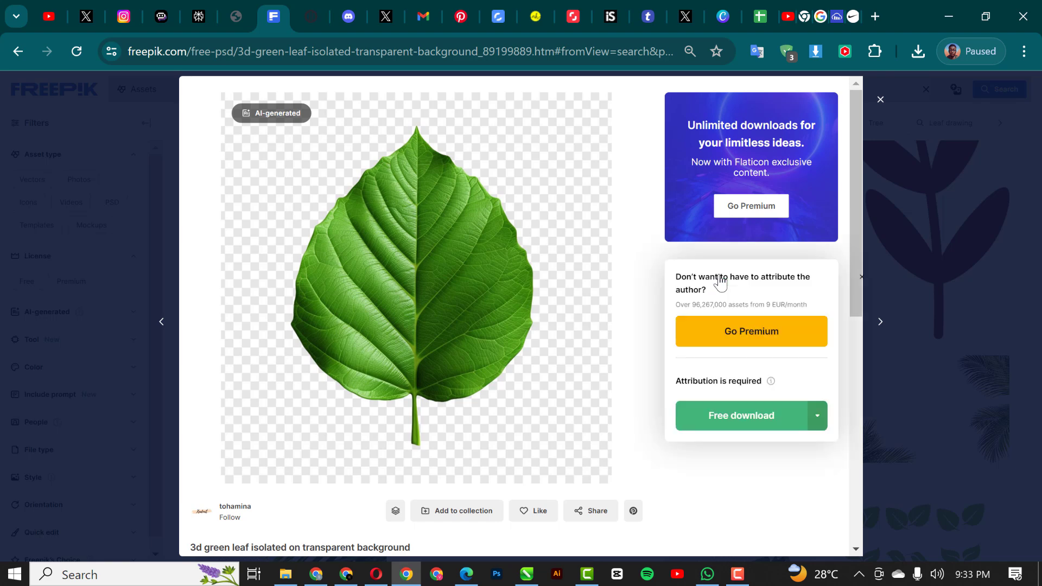
pyautogui.click(724, 420)
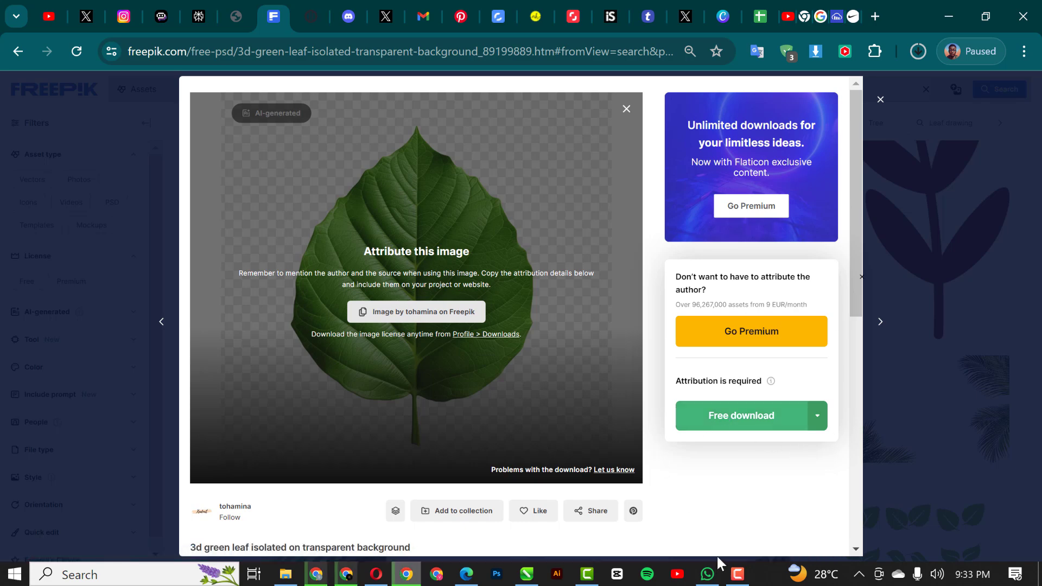
pyautogui.click(880, 100)
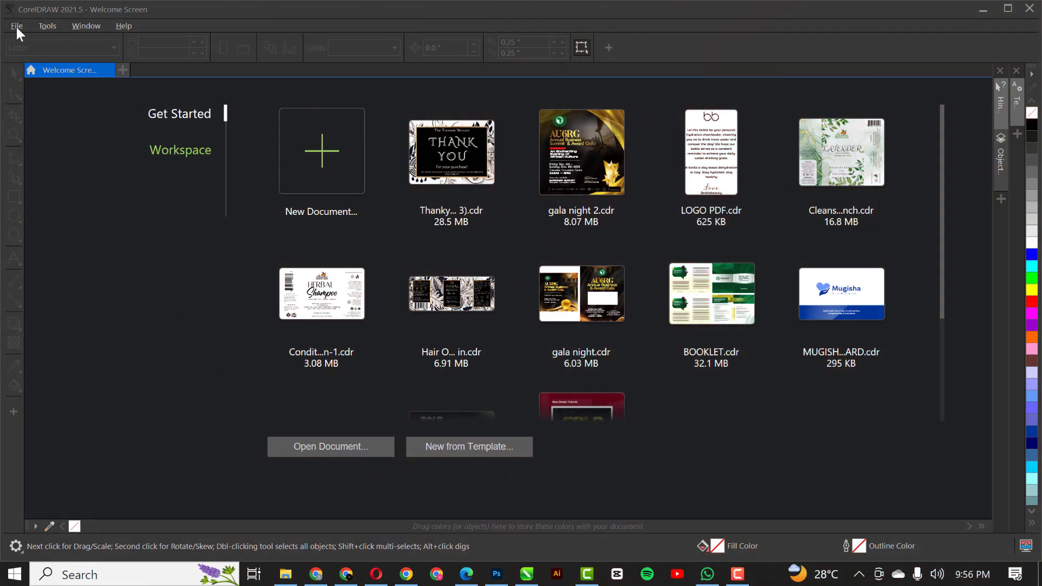
# Step: In CorelDRAW, create a new 5 × 5 inch RGB document at 300 dpi named BURGER FLYER
pyautogui.click(16, 27)
pyautogui.click(34, 37)
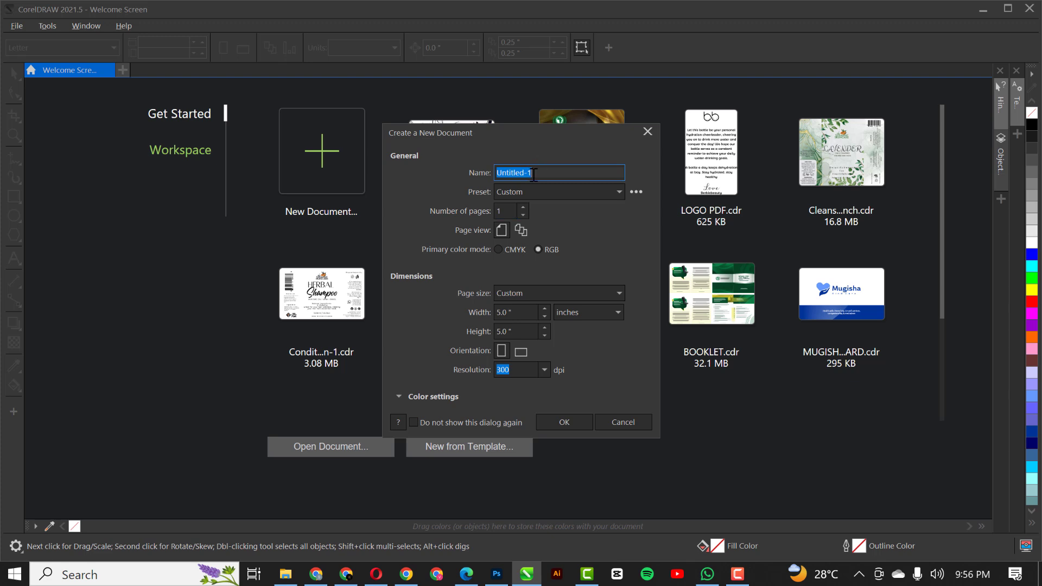
pyautogui.write('BURGER FLYER')
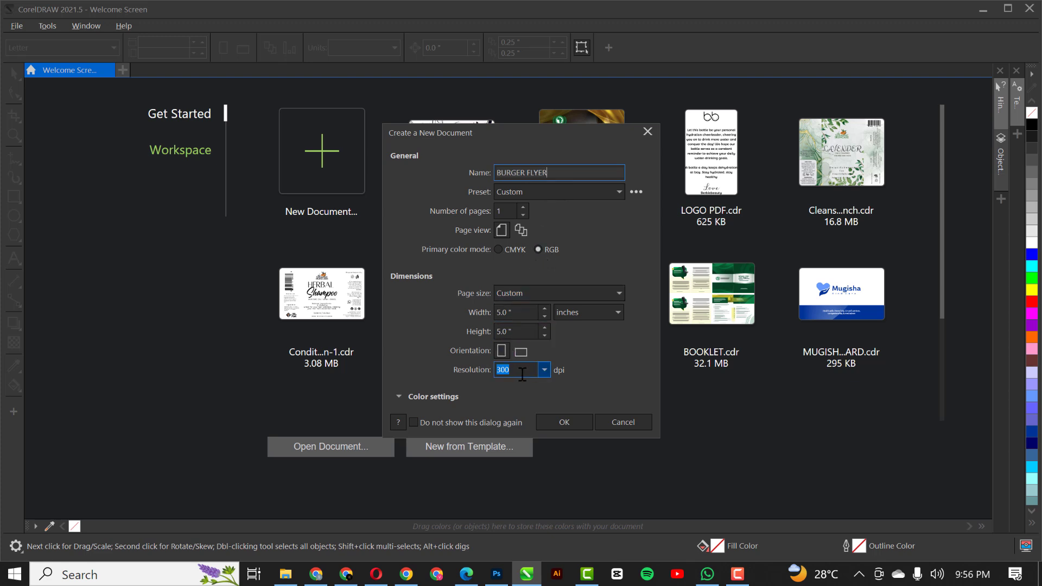
pyautogui.click(571, 418)
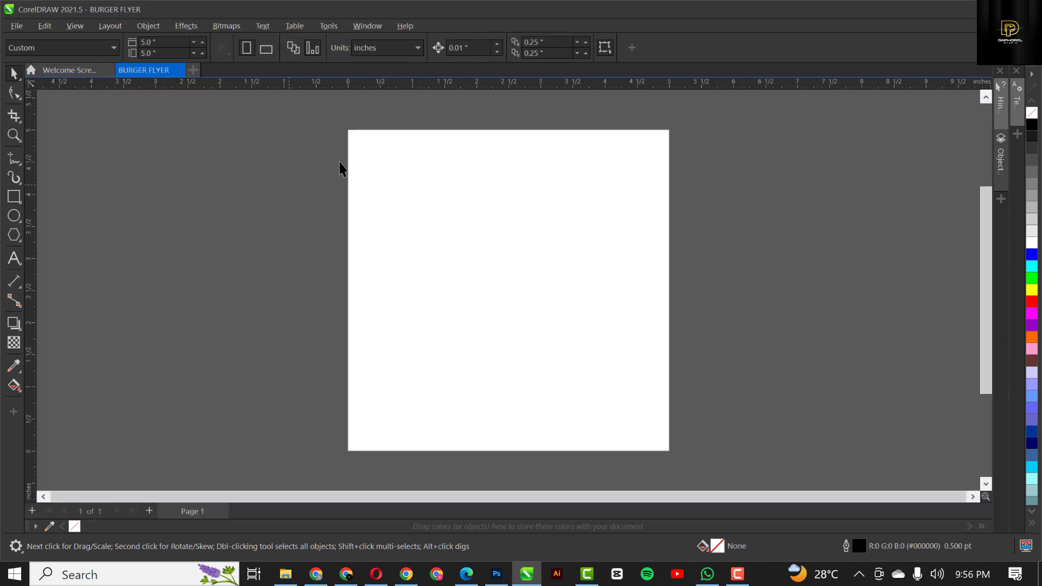
# Step: Create a page-frame rectangle covering the whole blank page
pyautogui.doubleClick(14, 197)
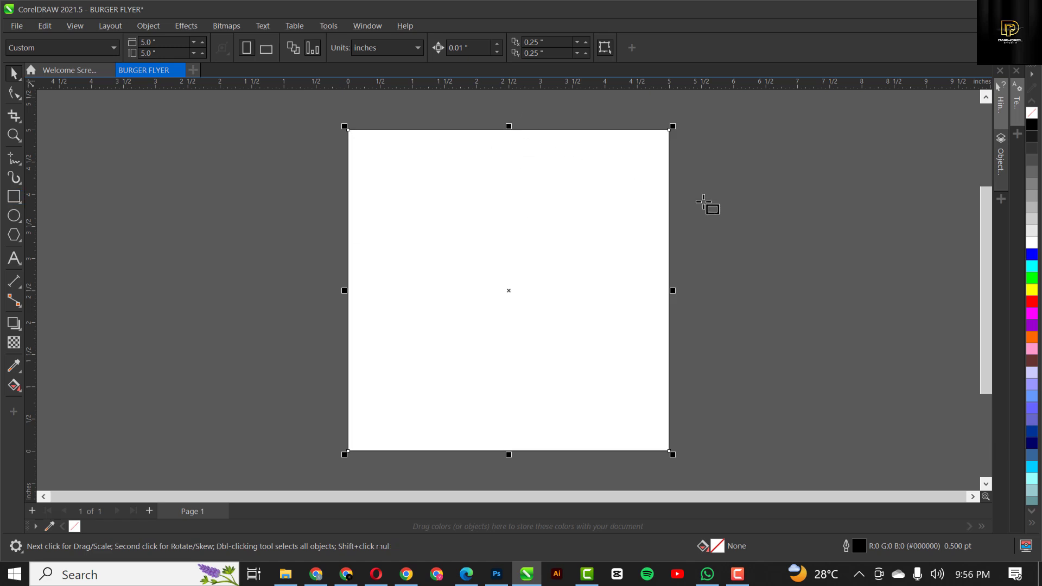
pyautogui.press('F4')
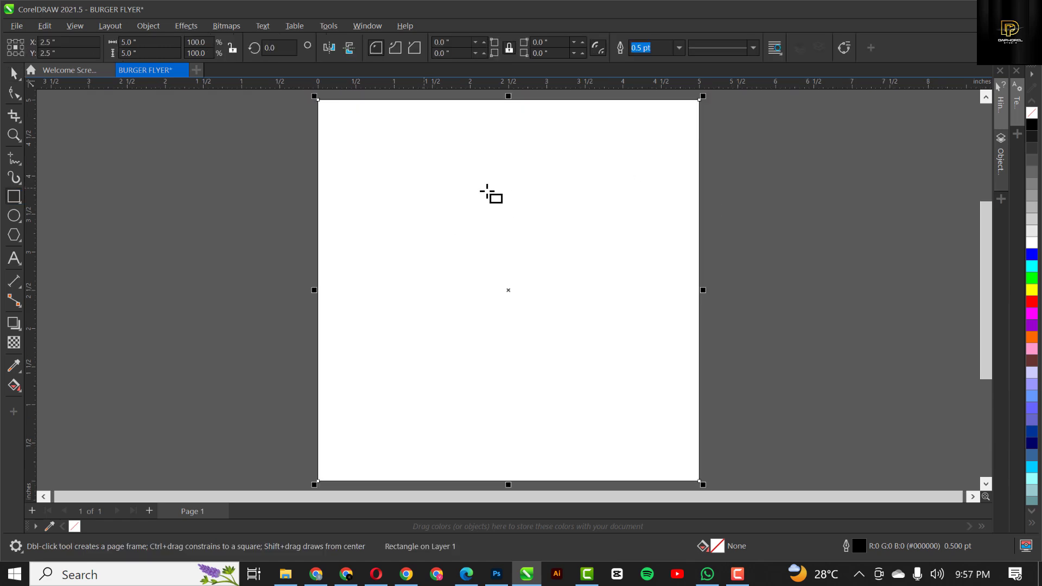
# Step: Remove the outline from the page-frame rectangle and fill it with white
pyautogui.rightClick(1032, 114)
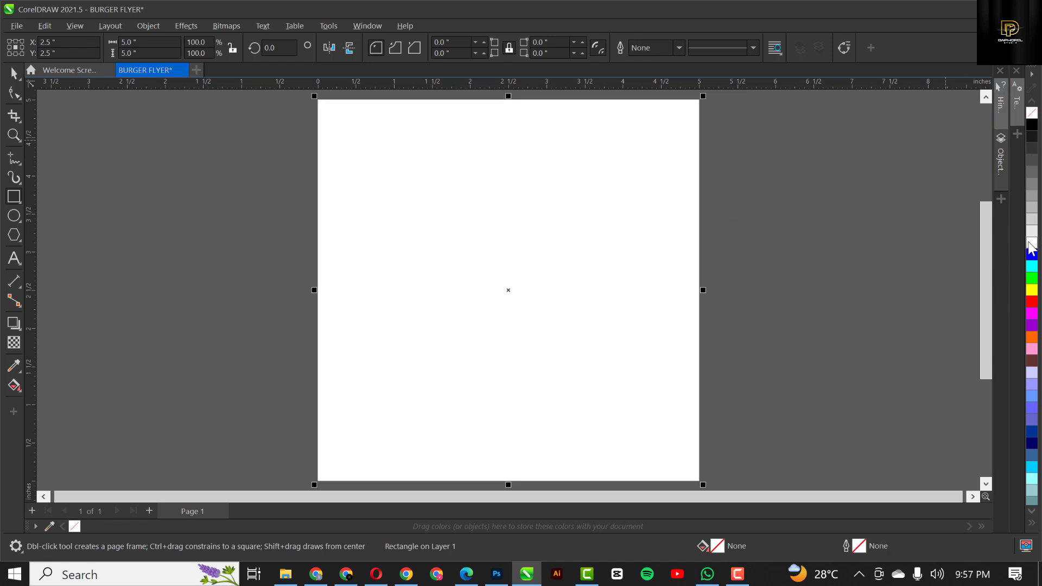
pyautogui.click(1031, 244)
pyautogui.click(14, 72)
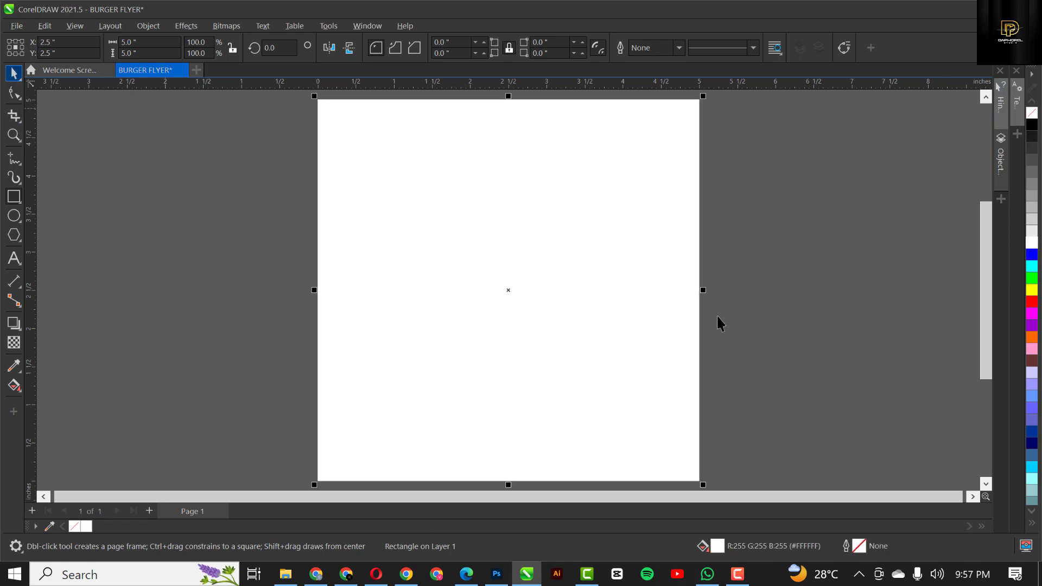
pyautogui.moveTo(412, 234); pyautogui.dragTo(666, 215)
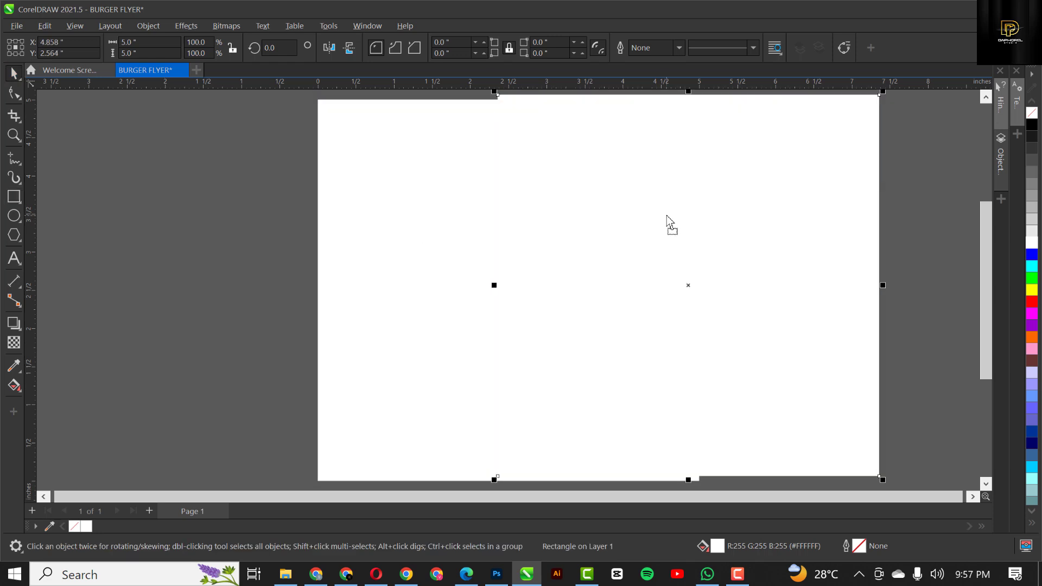
pyautogui.press('Escape')
pyautogui.click(782, 231)
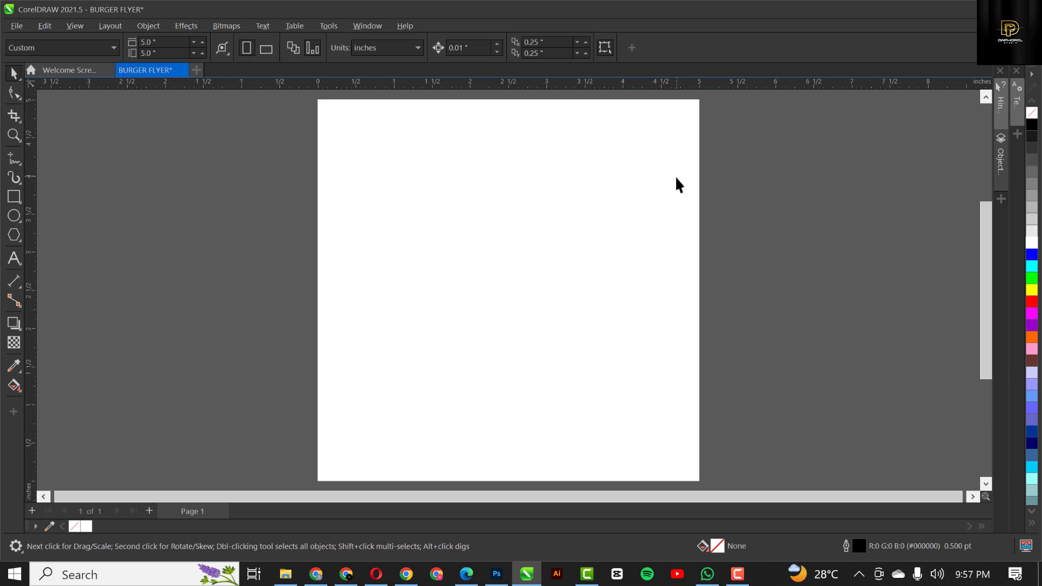
# Step: Add the artistic text BURGER in the page's upper half and set its font to Kenyan Coffee Rg
pyautogui.click(13, 259)
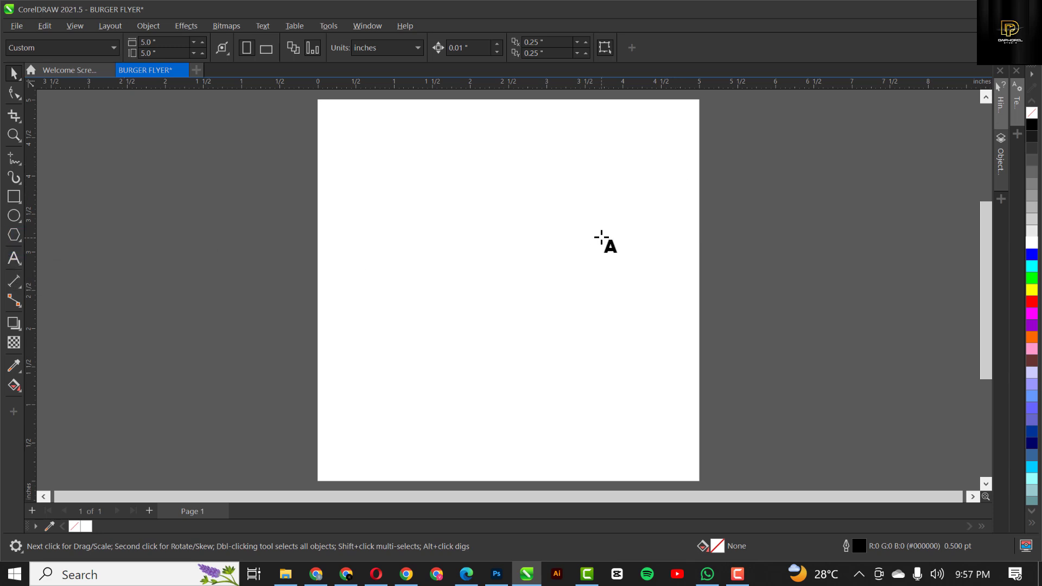
pyautogui.click(428, 223)
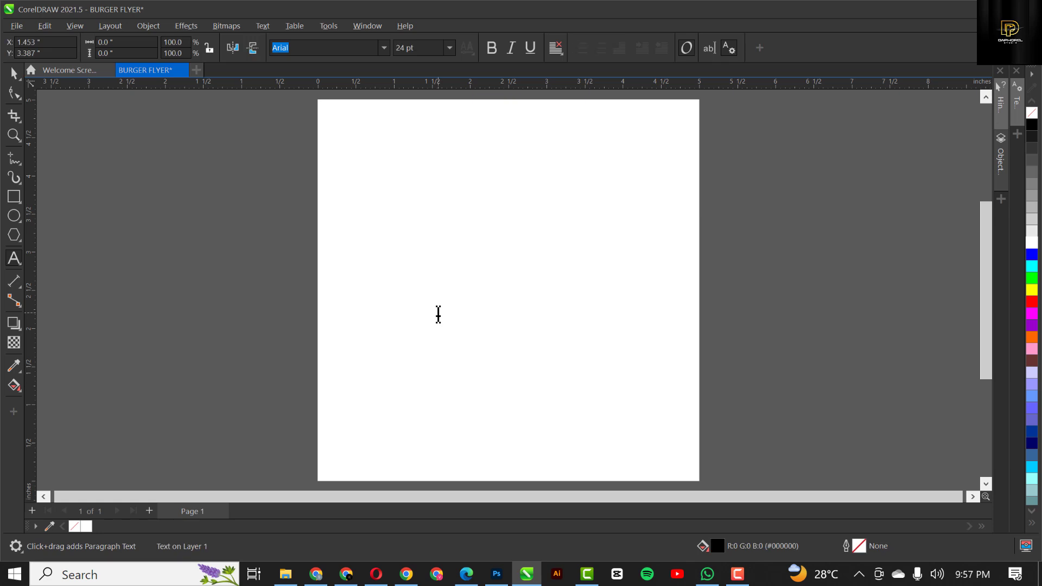
pyautogui.write('BURGER')
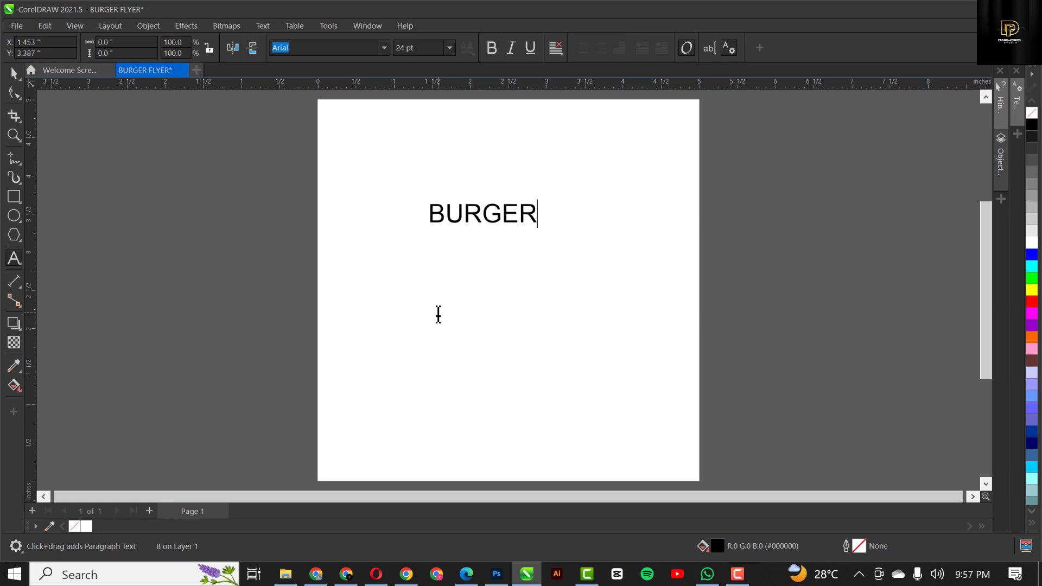
pyautogui.hotkey('ctrl', 'space')
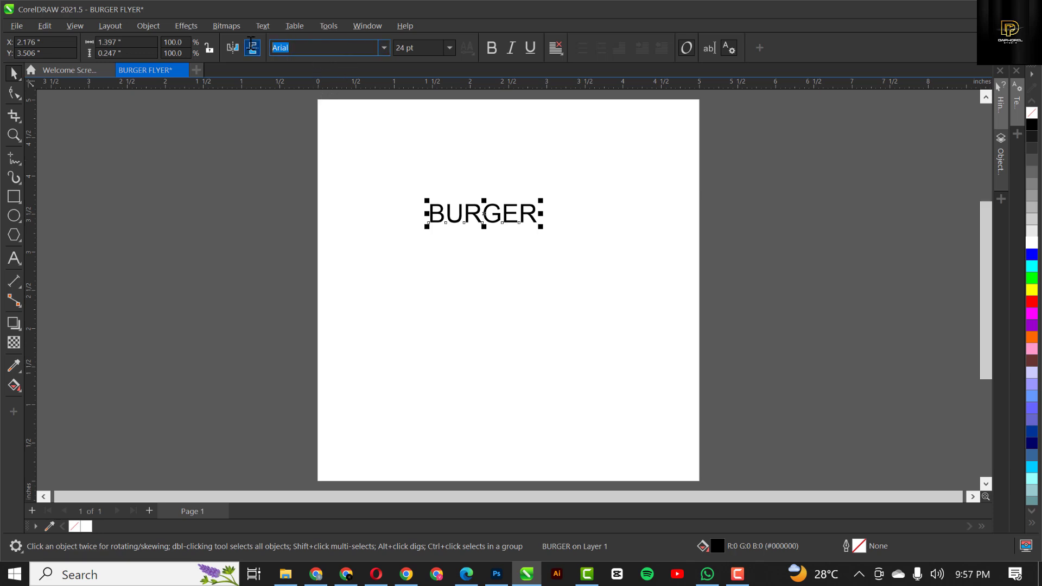
pyautogui.write('enyan Coffee Rg')
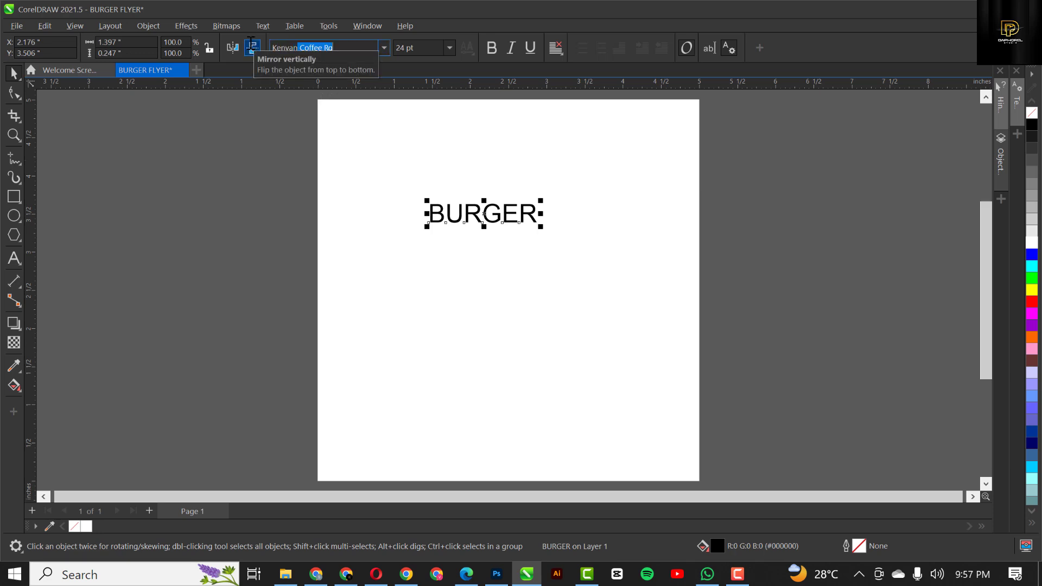
pyautogui.press('Return')
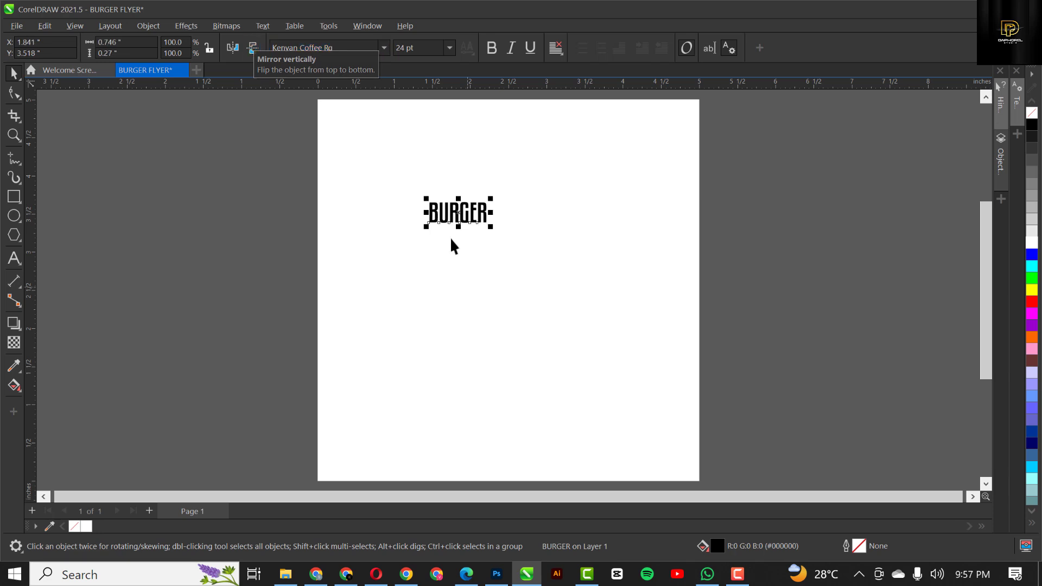
# Step: Move the BURGER text slightly upward and set its font size to 70 pt
pyautogui.moveTo(491, 227); pyautogui.dragTo(588, 321)
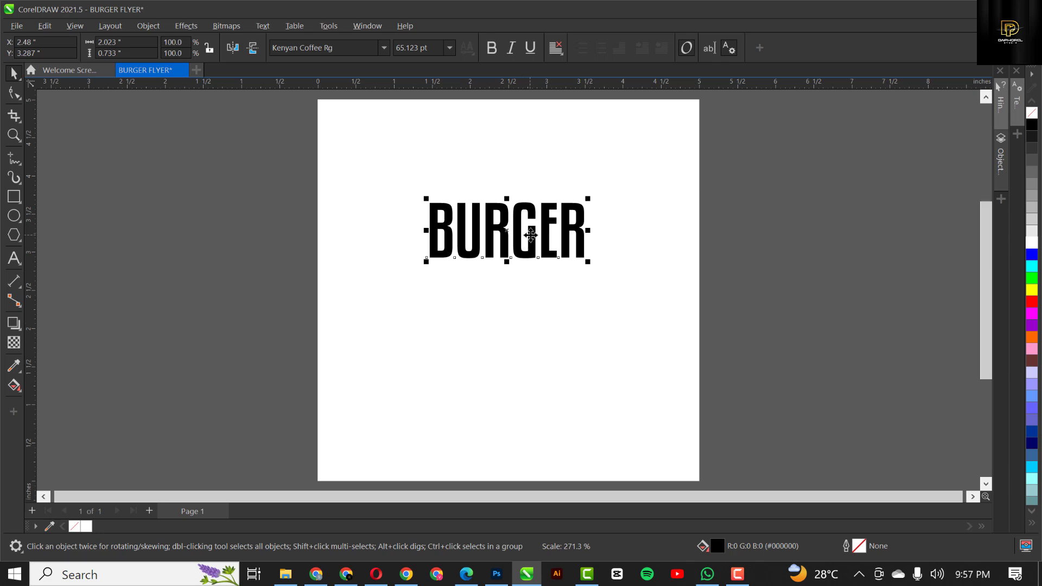
pyautogui.moveTo(527, 250); pyautogui.dragTo(525, 234)
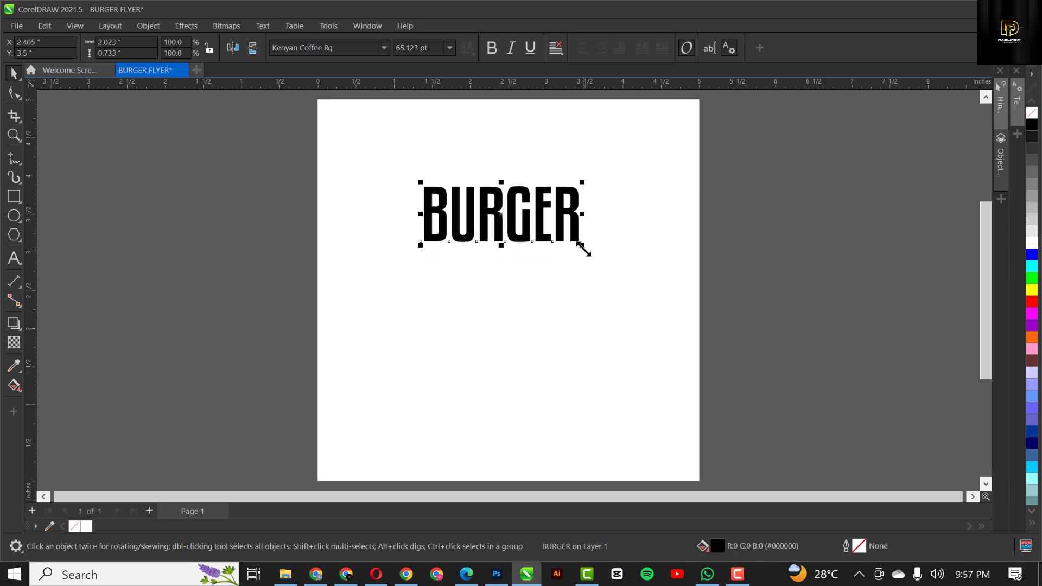
pyautogui.click(494, 213)
pyautogui.scroll(2, 494, 215)
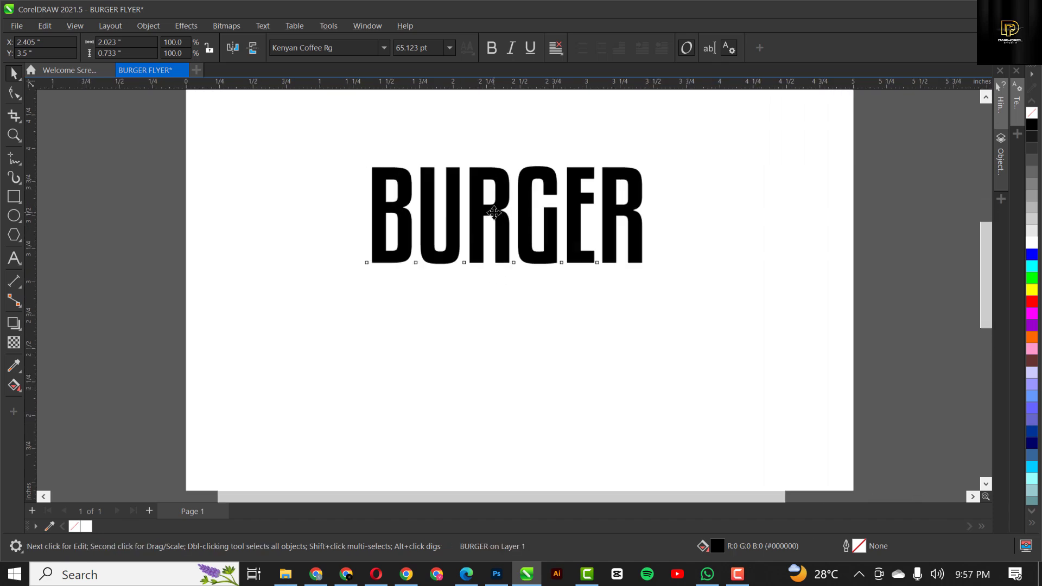
pyautogui.click(415, 48)
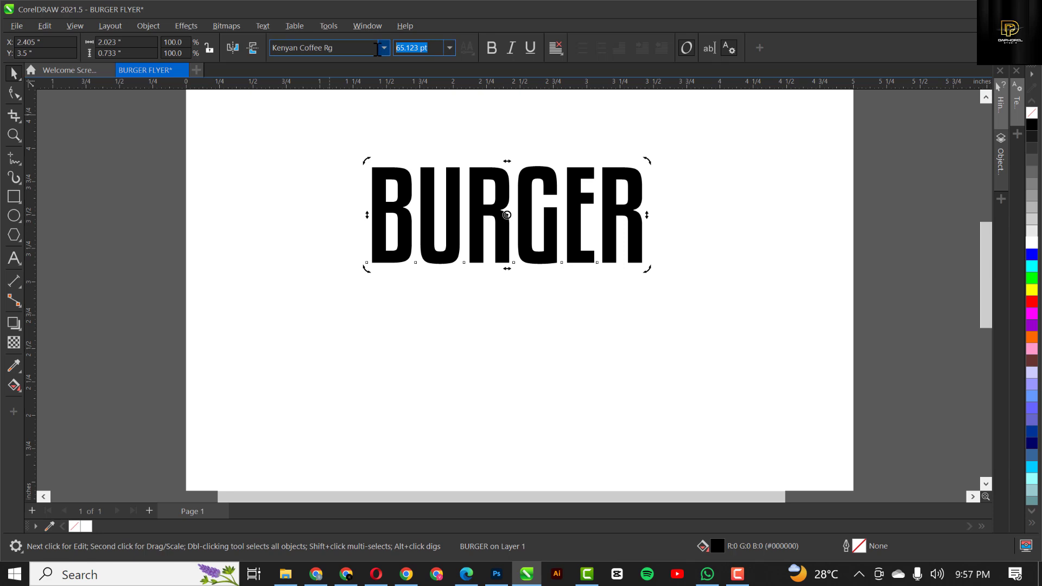
pyautogui.write('7')
pyautogui.press('Return')
pyautogui.scroll(-3, 579, 291)
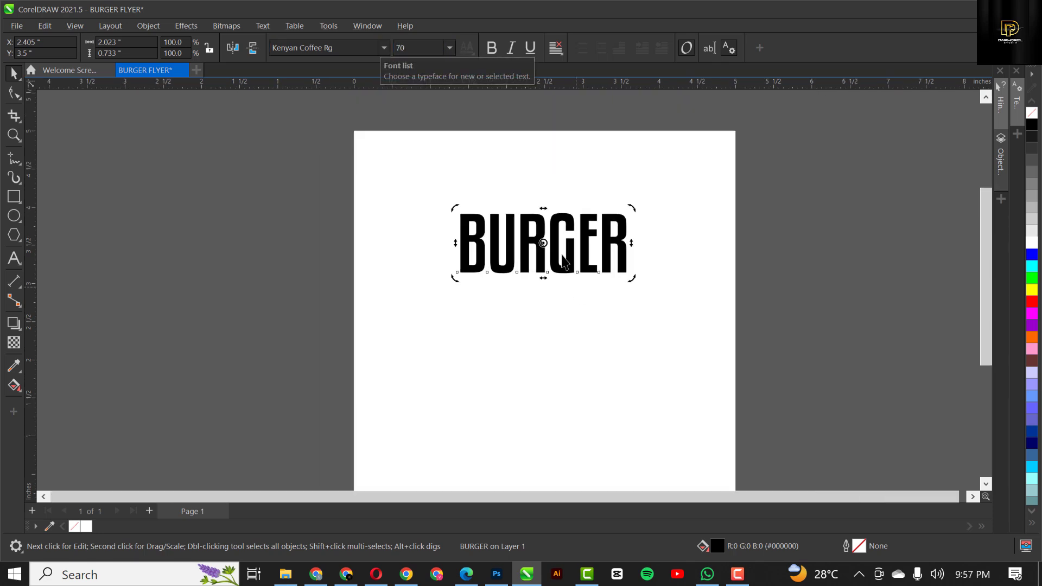
# Step: Tighten the letter spacing of the BURGER text so that its letters sit close together
pyautogui.scroll(2, 562, 251)
pyautogui.scroll(2, 562, 250)
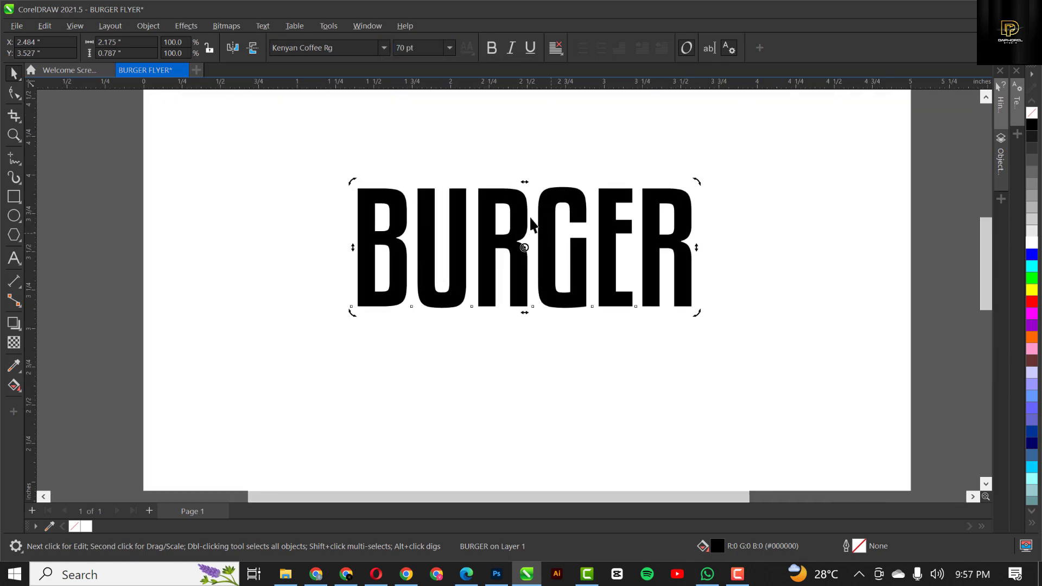
pyautogui.click(11, 97)
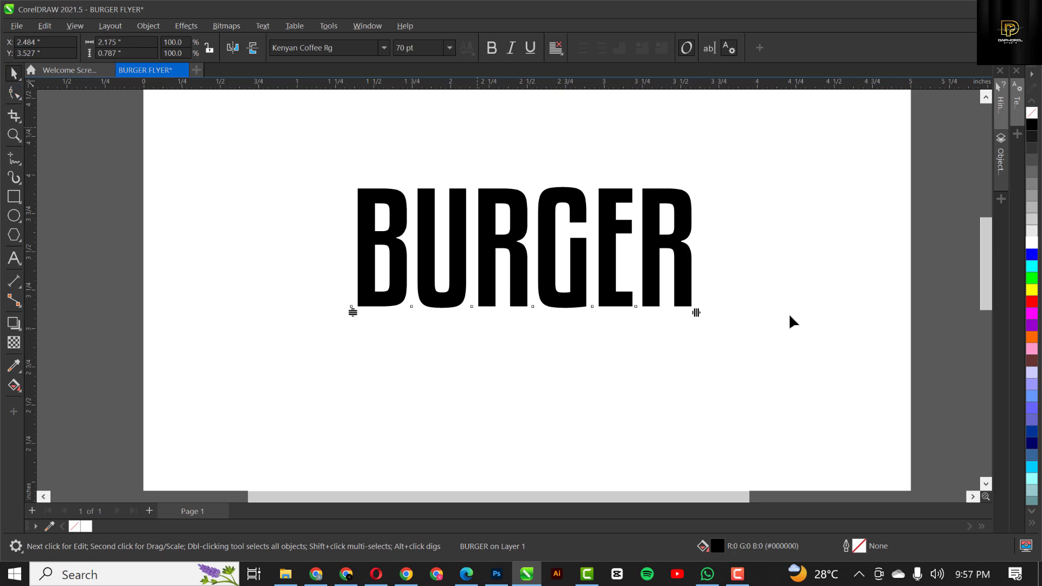
pyautogui.moveTo(695, 312); pyautogui.dragTo(659, 312)
pyautogui.press('space')
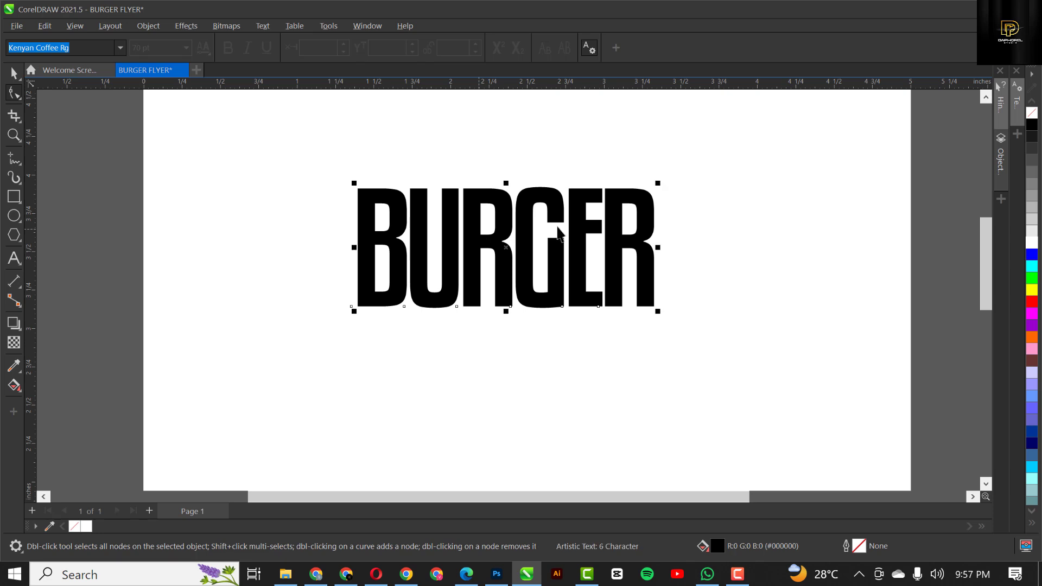
# Step: Enlarge the BURGER text to about 88 pt and position it horizontally centred in the page's upper half
pyautogui.scroll(-4, 581, 277)
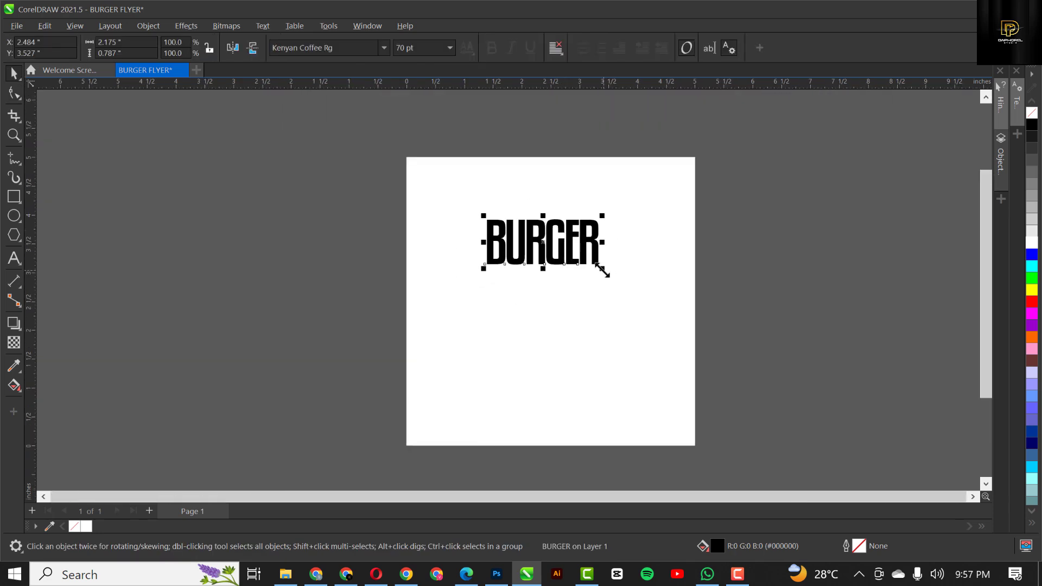
pyautogui.moveTo(602, 273); pyautogui.dragTo(627, 293)
pyautogui.moveTo(580, 245); pyautogui.dragTo(602, 338)
pyautogui.hotkey('ctrl', 'z')
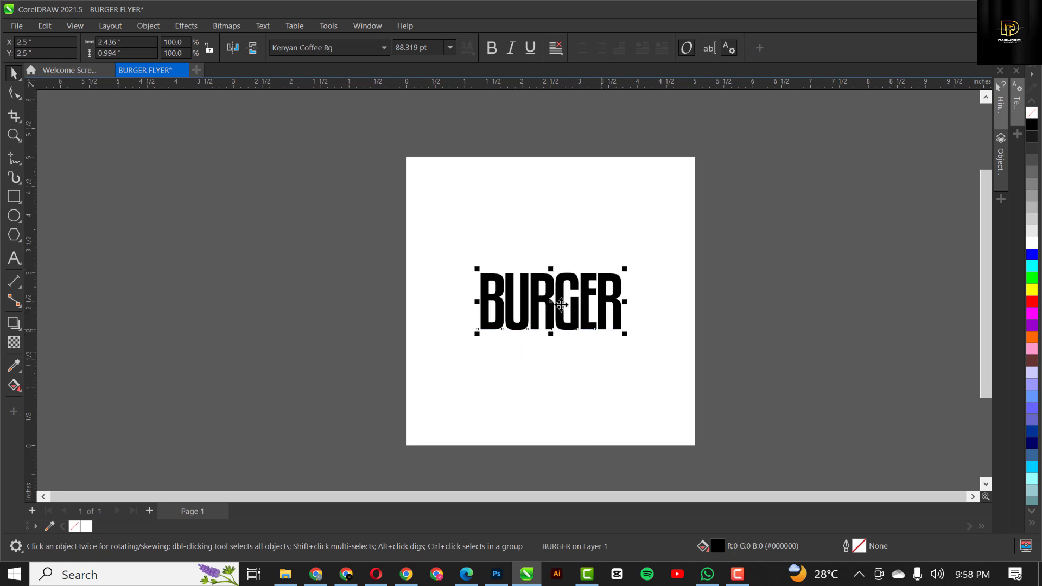
pyautogui.moveTo(547, 306); pyautogui.dragTo(549, 255)
# Step: Fill the BURGER text with pure red
pyautogui.scroll(3, 549, 255)
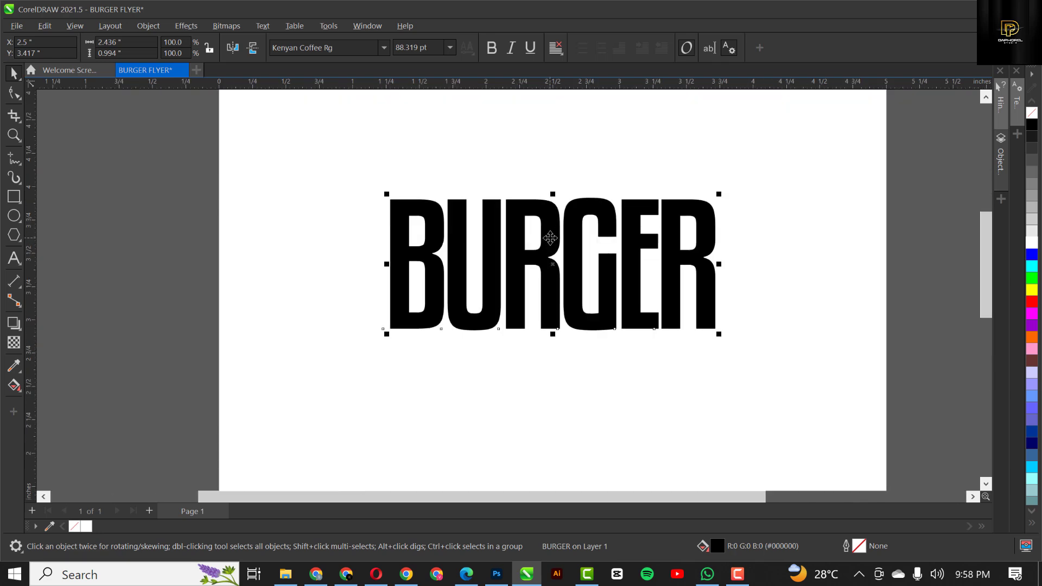
pyautogui.scroll(2, 550, 239)
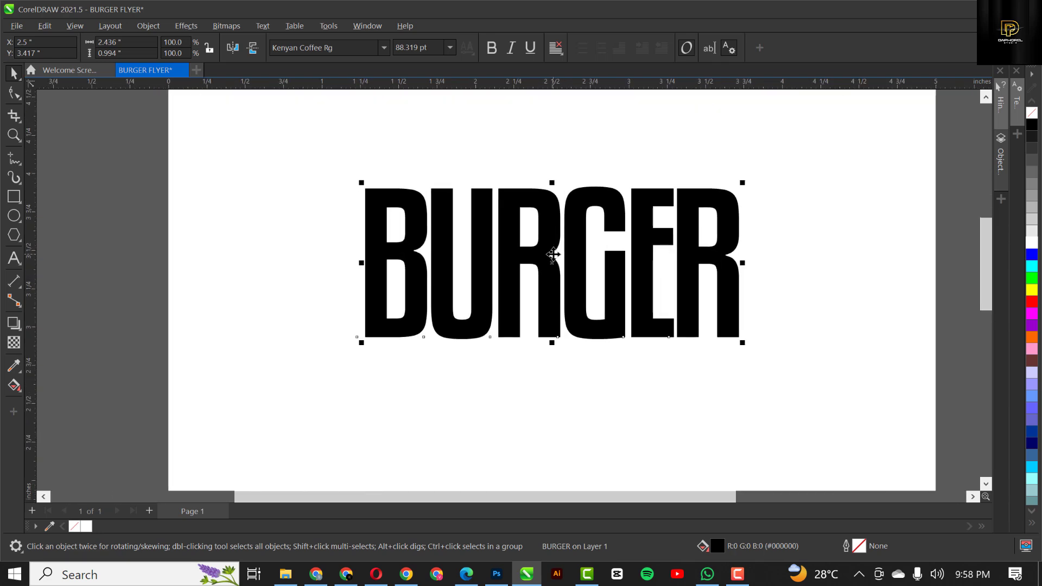
pyautogui.click(1031, 302)
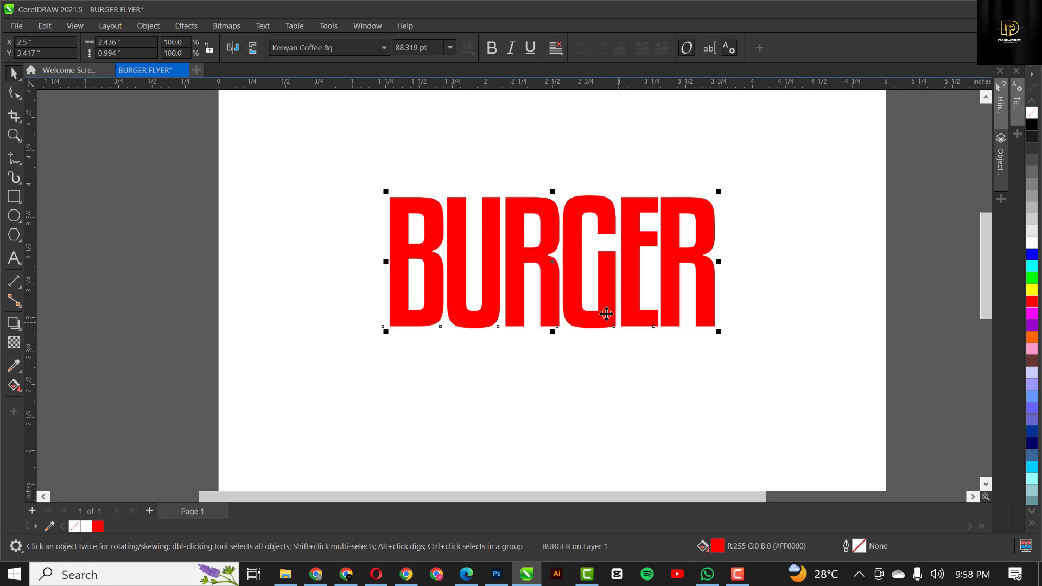
# Step: Try a fountain fill on BURGER from red at the final R to dark red (C54 M78 Y70 K79) at the B
pyautogui.press('g')
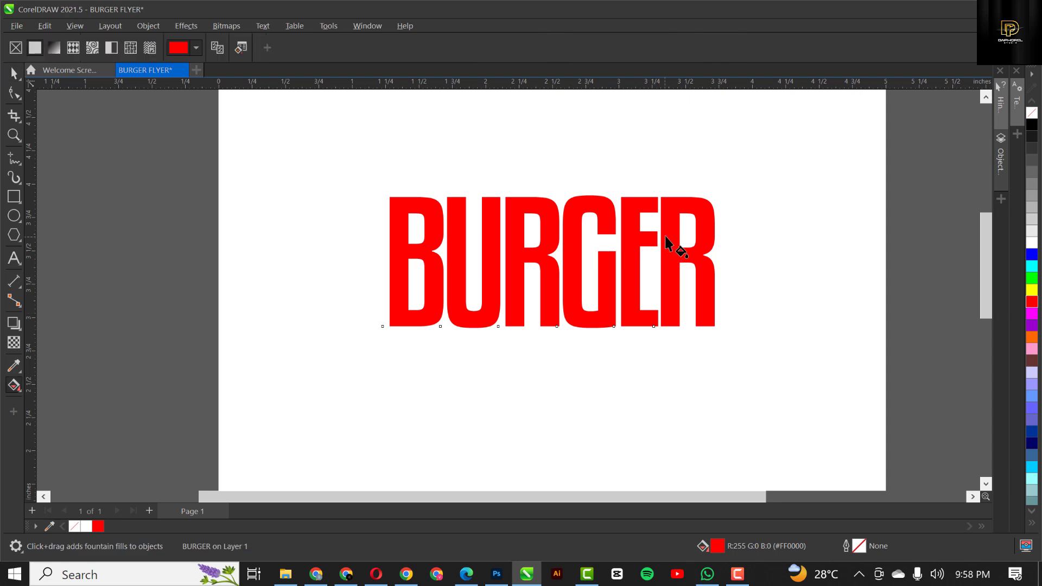
pyautogui.moveTo(670, 232); pyautogui.dragTo(399, 303)
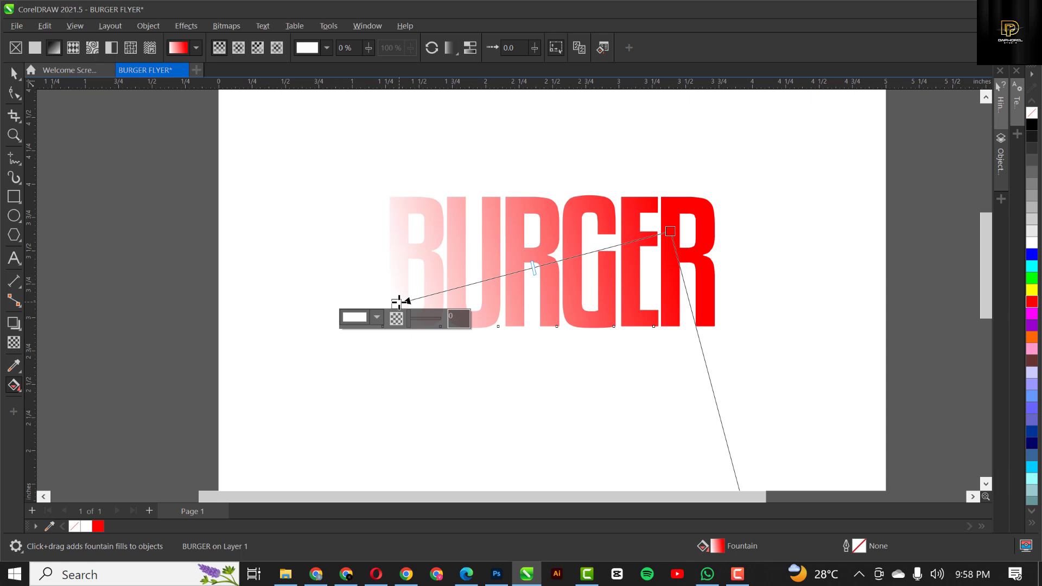
pyautogui.click(381, 316)
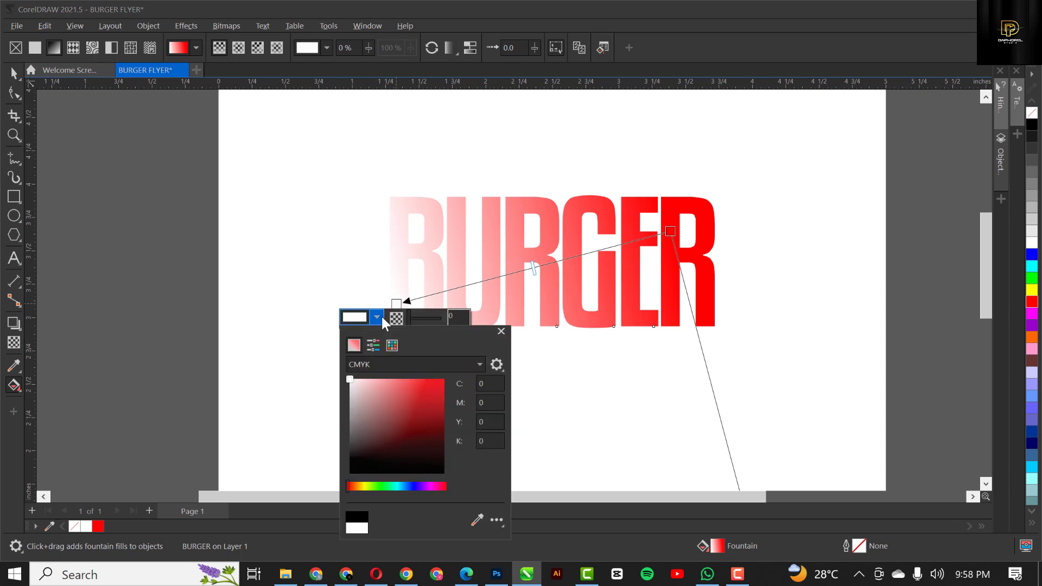
pyautogui.click(416, 441)
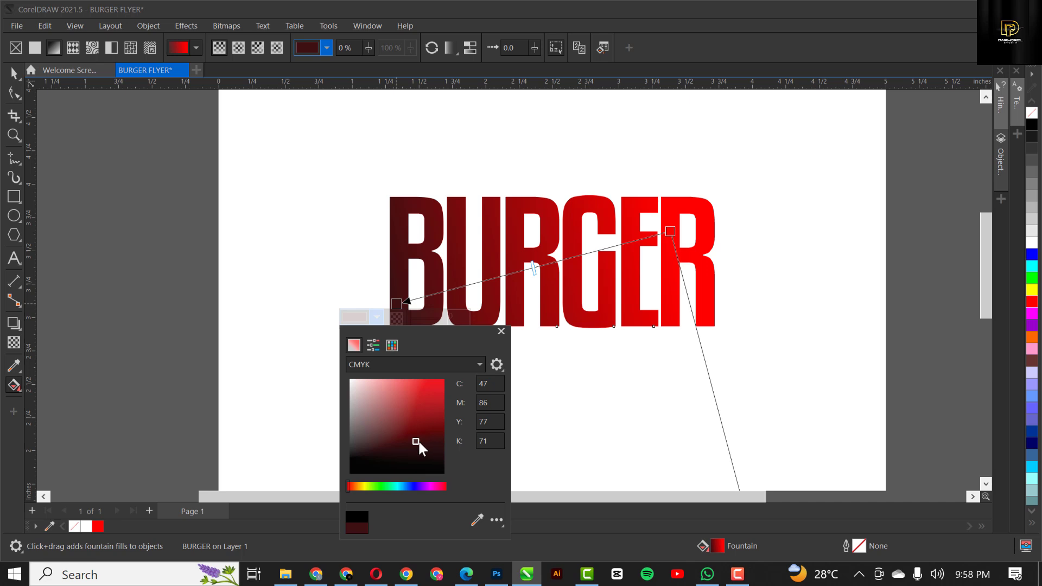
pyautogui.click(428, 447)
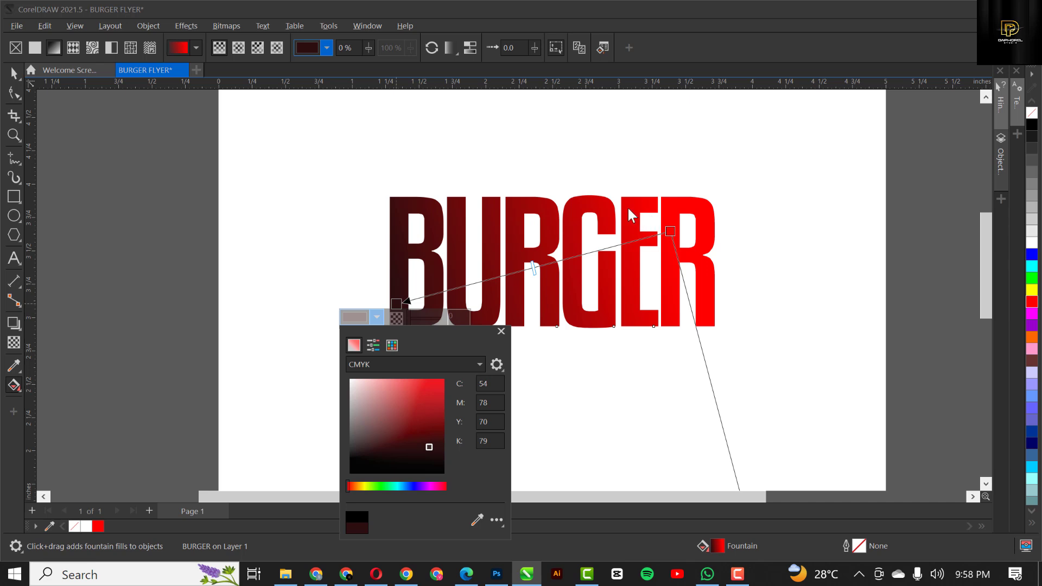
pyautogui.click(501, 331)
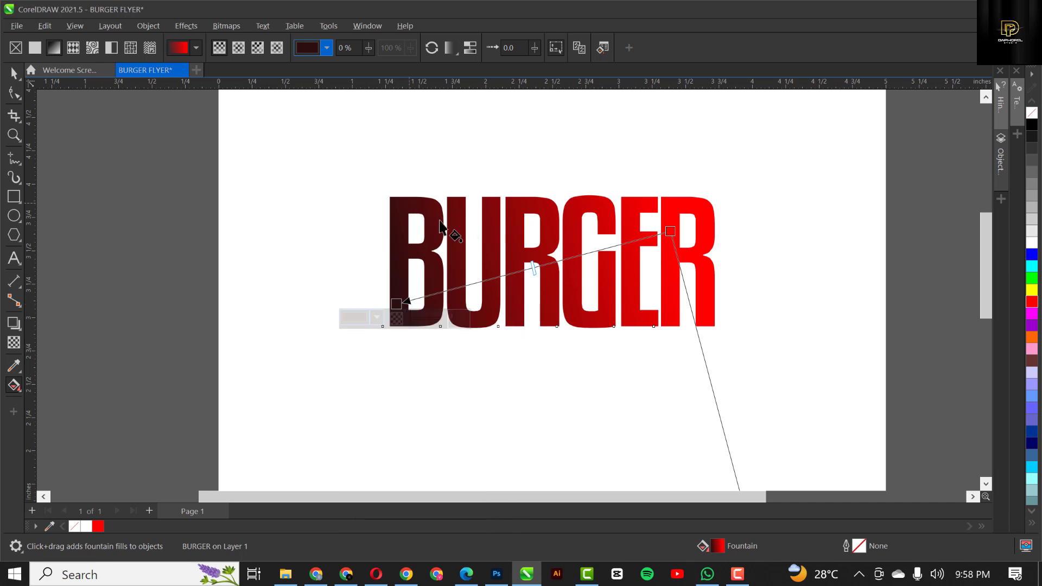
# Step: Redraw BURGER's fountain fill from the U's base to the final R's top, with red and dark red (C45 M87 Y80 K69), and reverse it
pyautogui.moveTo(409, 203); pyautogui.dragTo(692, 315)
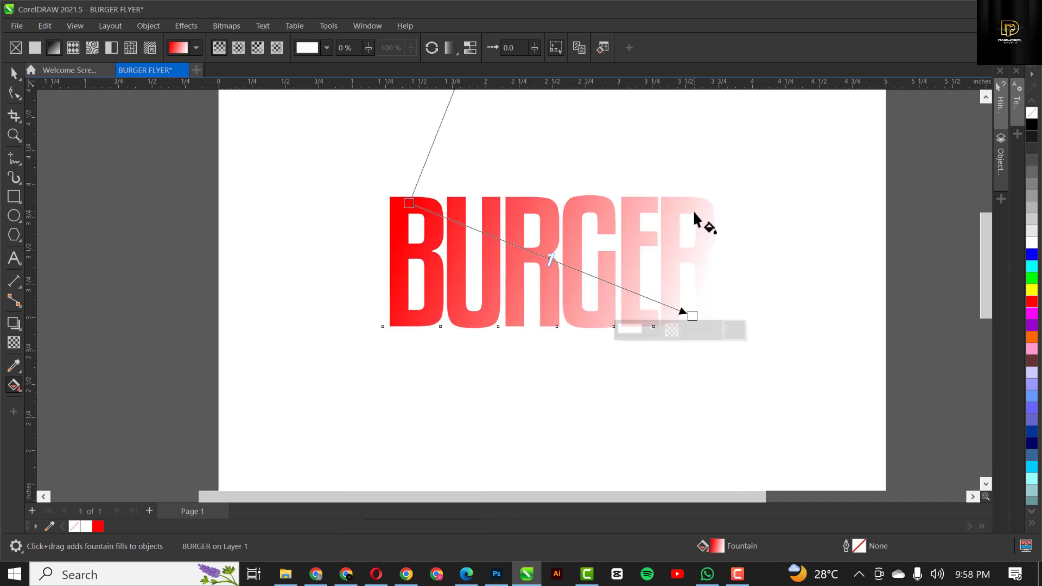
pyautogui.moveTo(696, 208)
pyautogui.mouseDown()
pyautogui.moveTo(674, 227)
pyautogui.moveTo(414, 321)
pyautogui.moveTo(403, 314)
pyautogui.moveTo(651, 262)
pyautogui.moveTo(693, 211)
pyautogui.mouseUp()
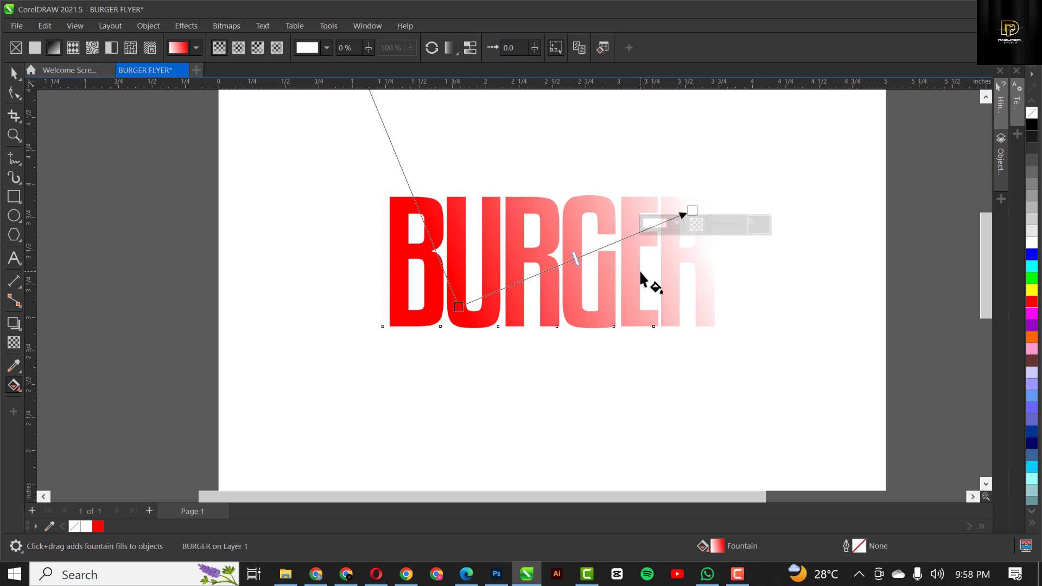
pyautogui.click(676, 225)
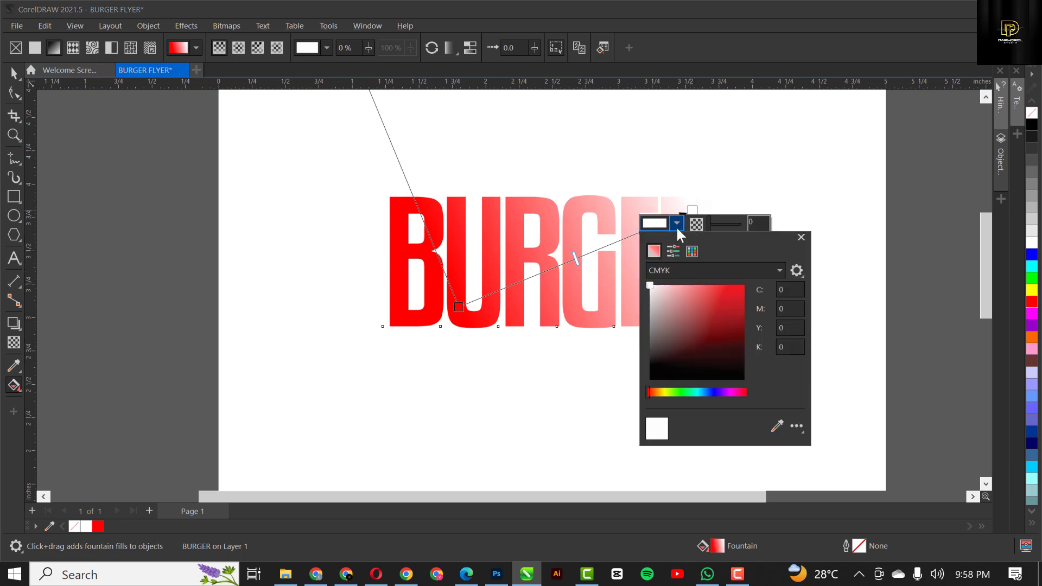
pyautogui.click(725, 346)
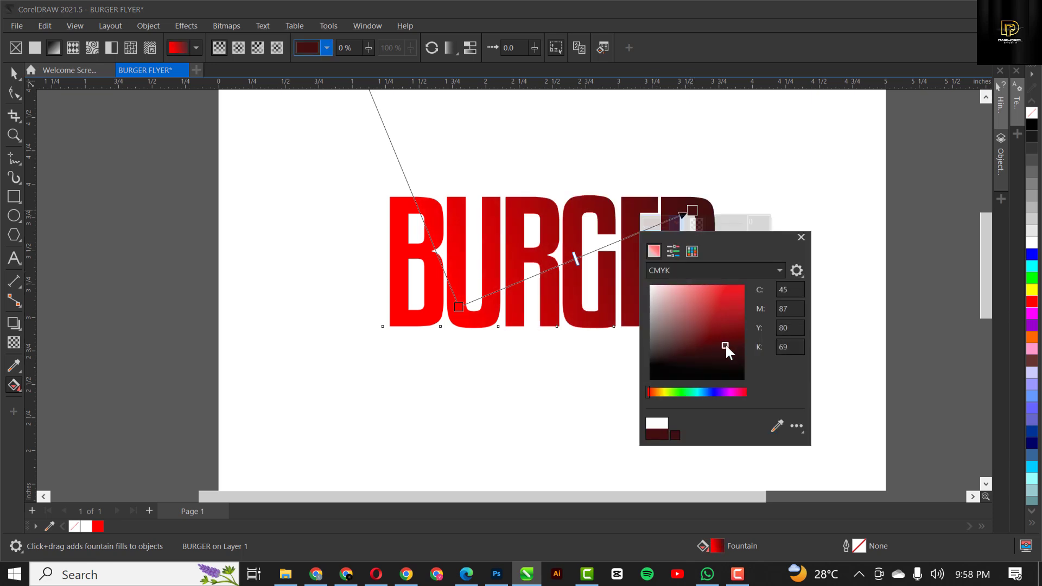
pyautogui.click(829, 227)
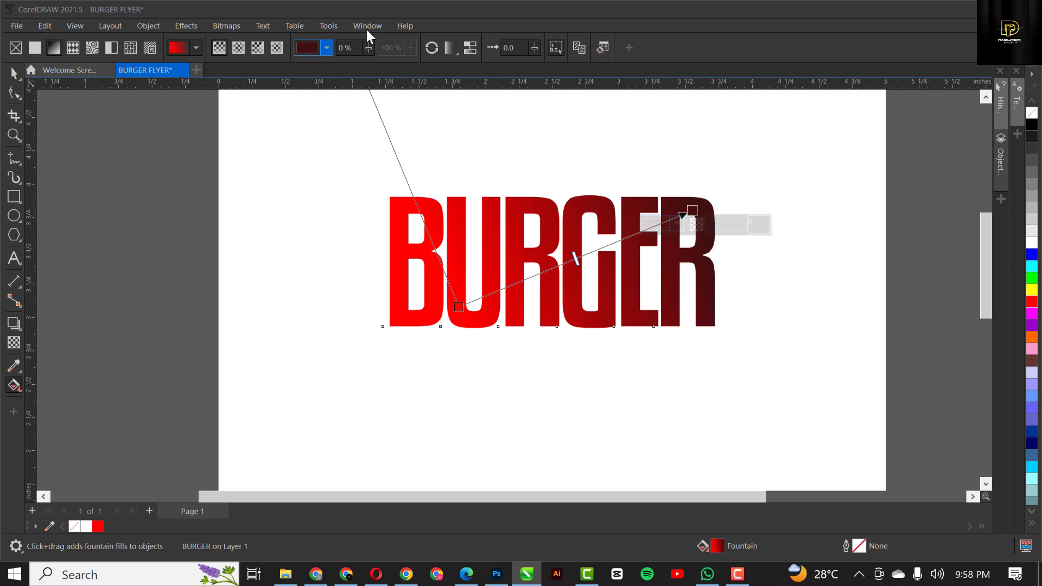
pyautogui.click(428, 52)
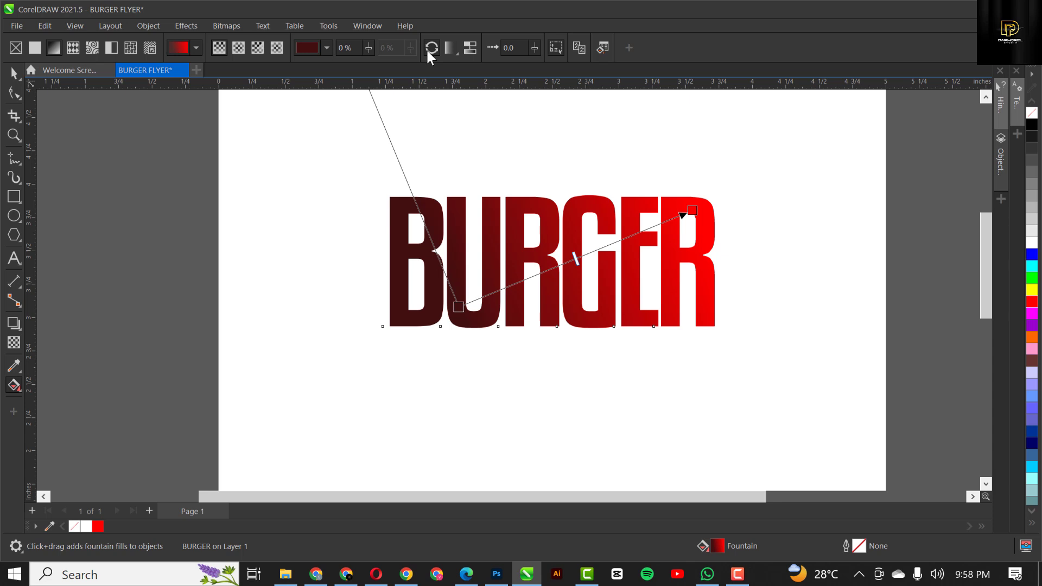
# Step: Try the opposite direction for BURGER's fountain fill, then restore dark red at the B and red at the final R
pyautogui.click(427, 52)
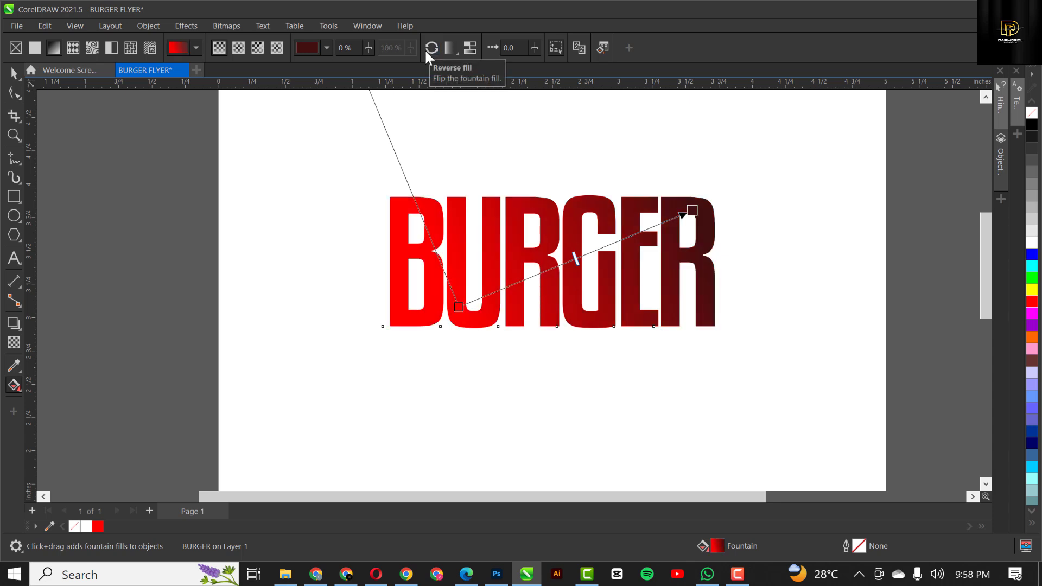
pyautogui.click(427, 53)
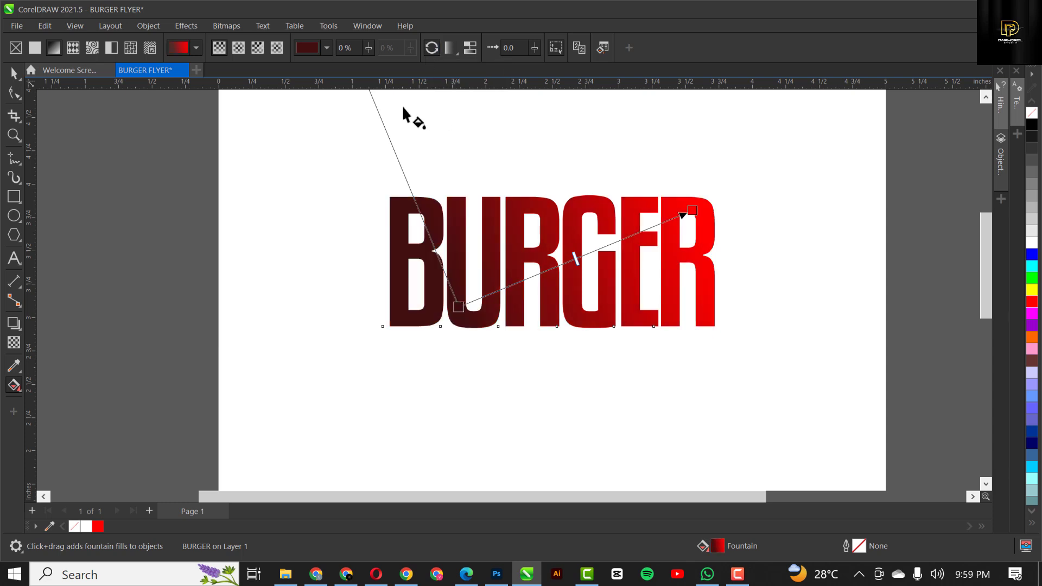
pyautogui.click(470, 46)
pyautogui.click(15, 72)
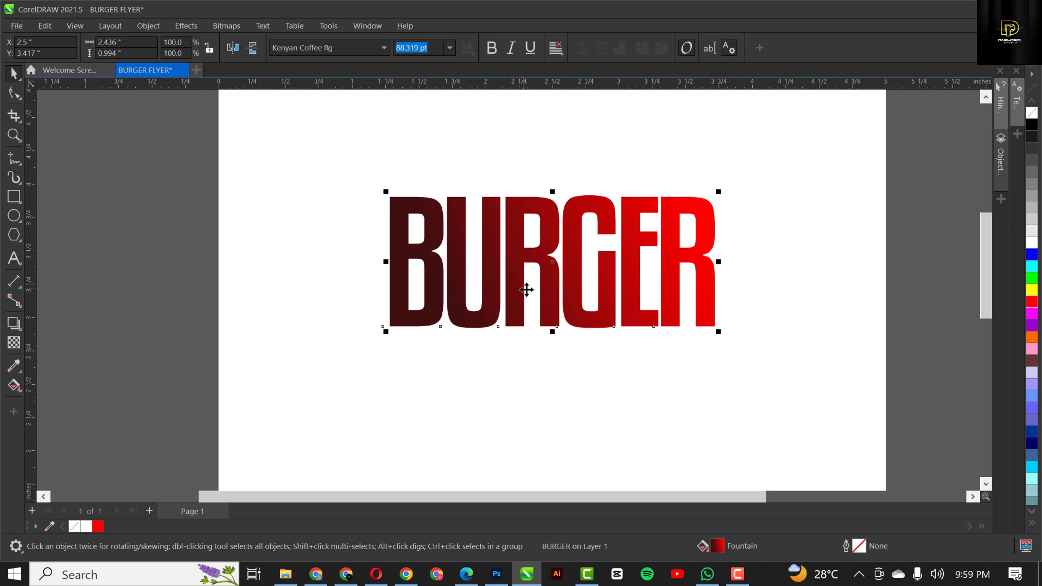
# Step: Import the orange abstract background JPG from the BURGER FLYER folder into the flyer document
pyautogui.scroll(-2, 450, 247)
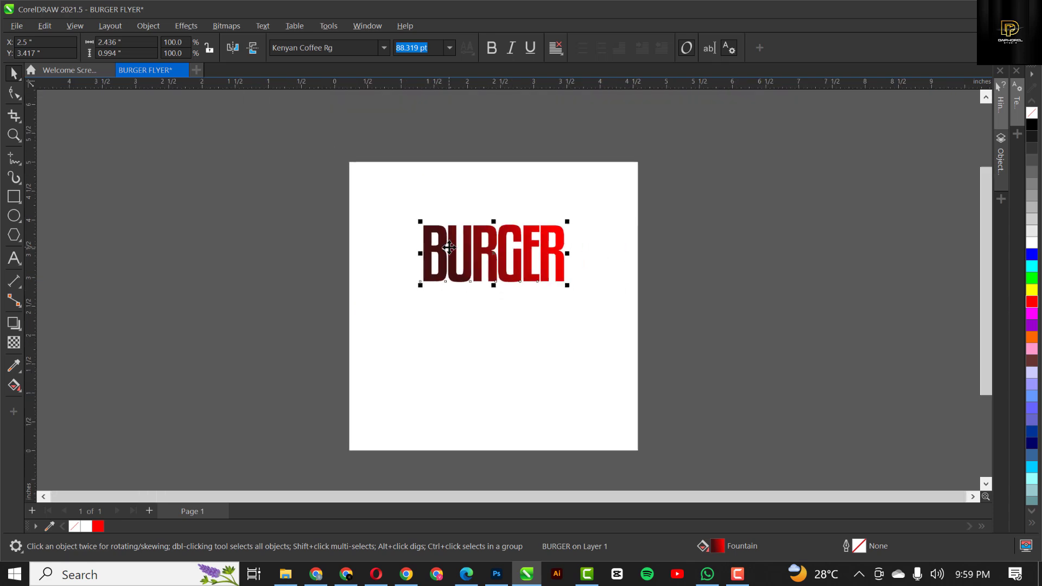
pyautogui.scroll(2, 449, 247)
pyautogui.scroll(-2, 450, 247)
pyautogui.scroll(1, 450, 247)
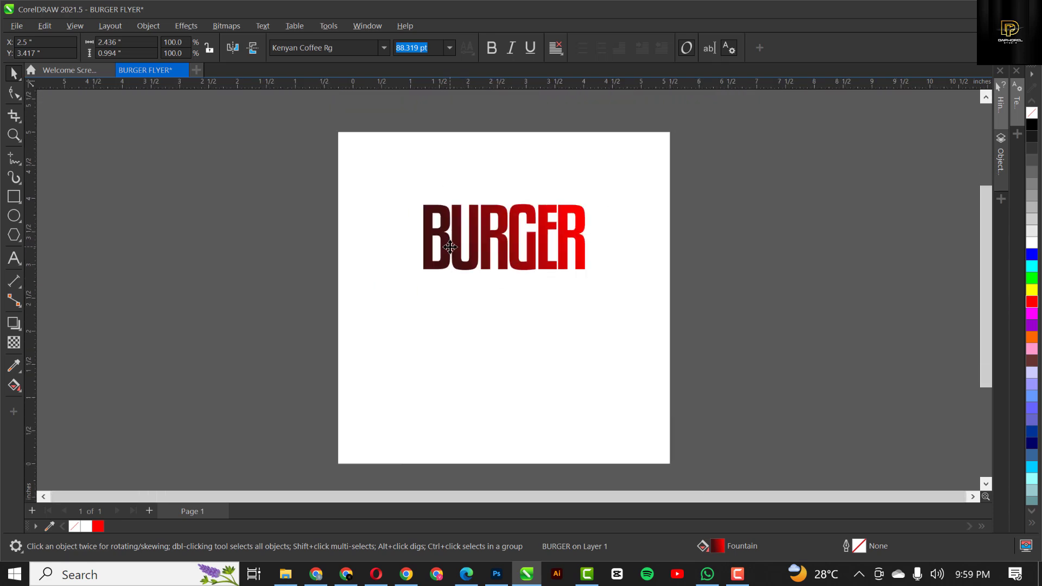
pyautogui.click(584, 154)
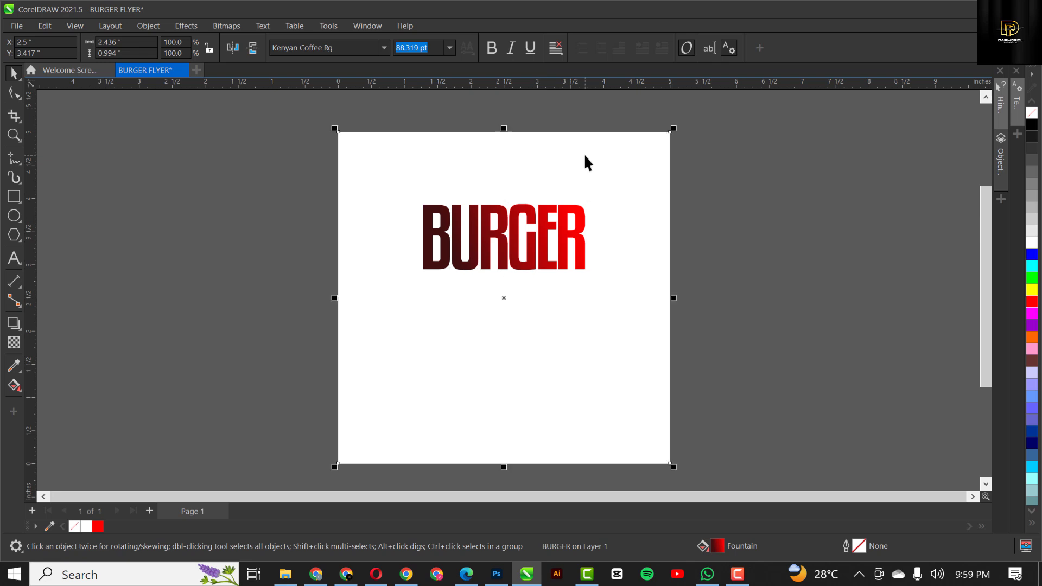
pyautogui.click(285, 574)
pyautogui.click(195, 125)
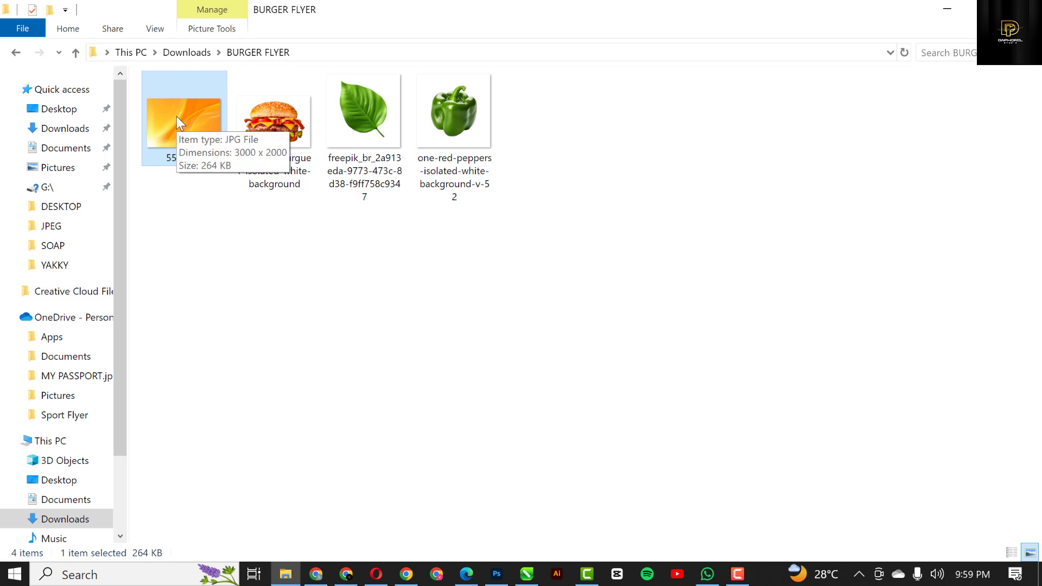
pyautogui.moveTo(176, 116); pyautogui.dragTo(734, 208)
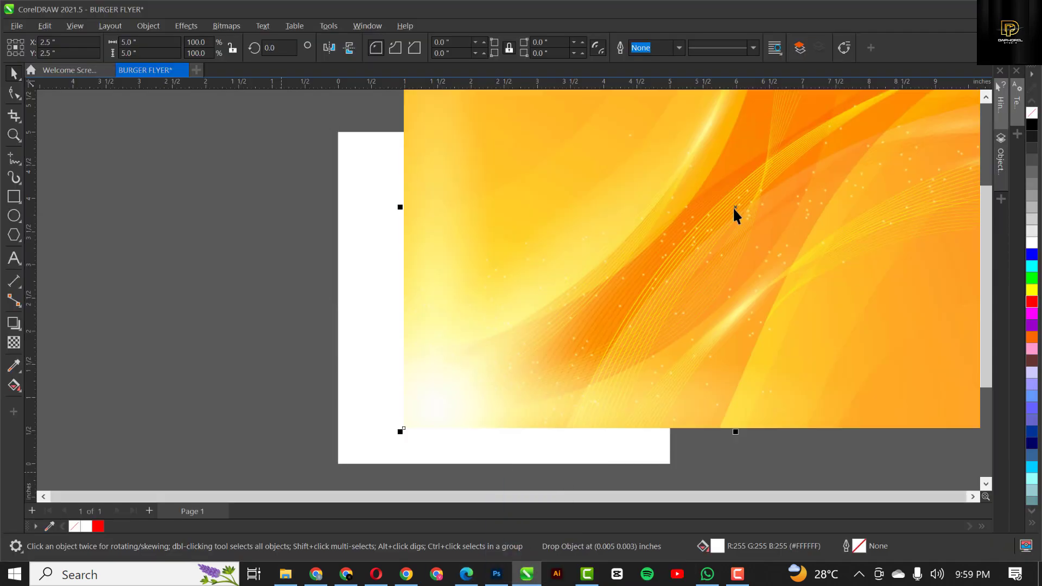
# Step: Scale the orange background image down to about 4.48 × 2.99 in and place it just right of the page
pyautogui.scroll(-1, 658, 237)
pyautogui.moveTo(764, 153); pyautogui.dragTo(689, 232)
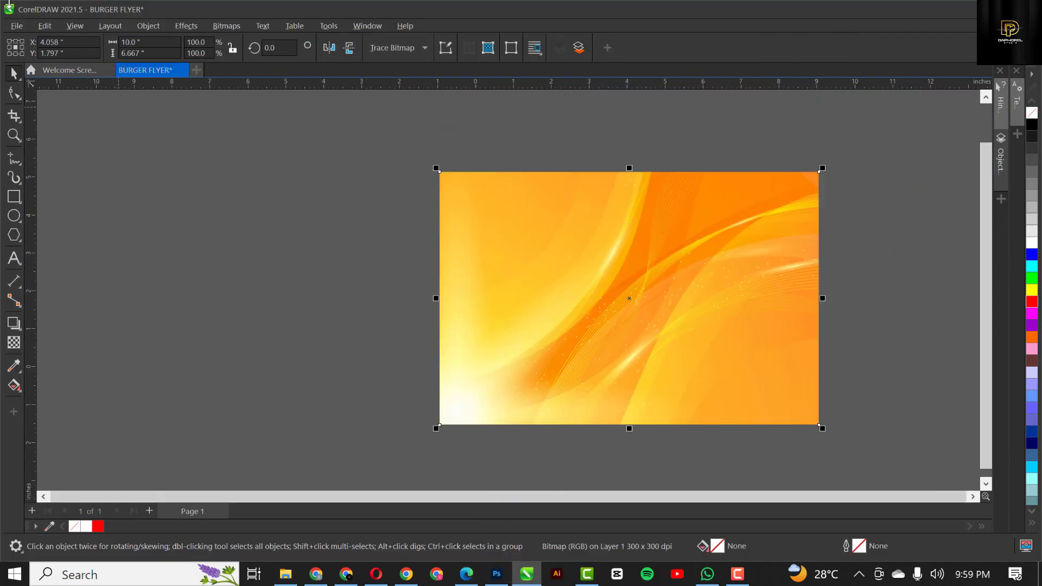
pyautogui.click(17, 26)
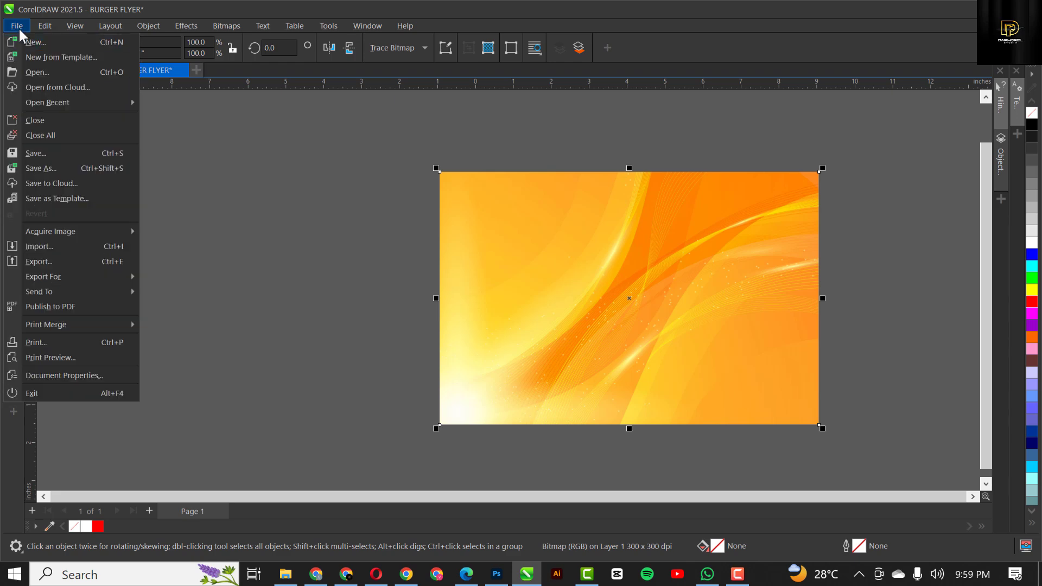
pyautogui.click(636, 304)
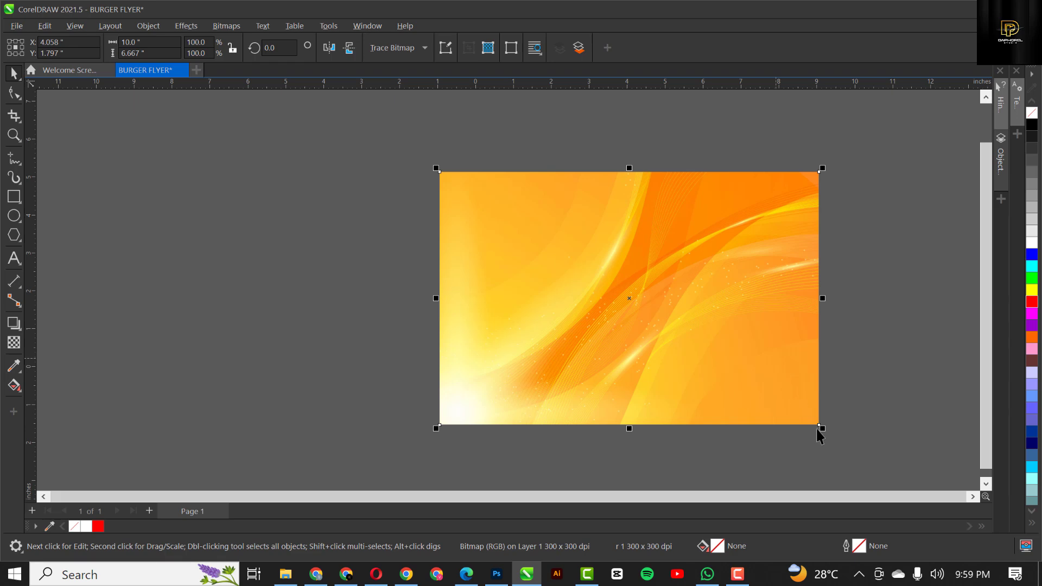
pyautogui.moveTo(818, 428); pyautogui.dragTo(748, 358)
pyautogui.moveTo(635, 309); pyautogui.dragTo(767, 273)
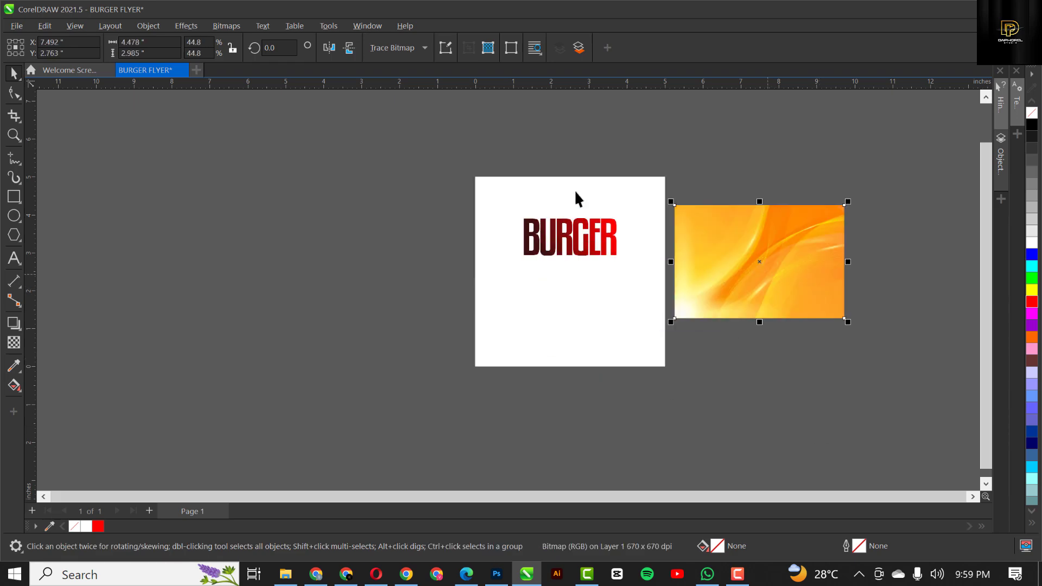
# Step: PowerClip the orange image inside the white page-sized square, keeping the square aligned to the page
pyautogui.rightClick(700, 245)
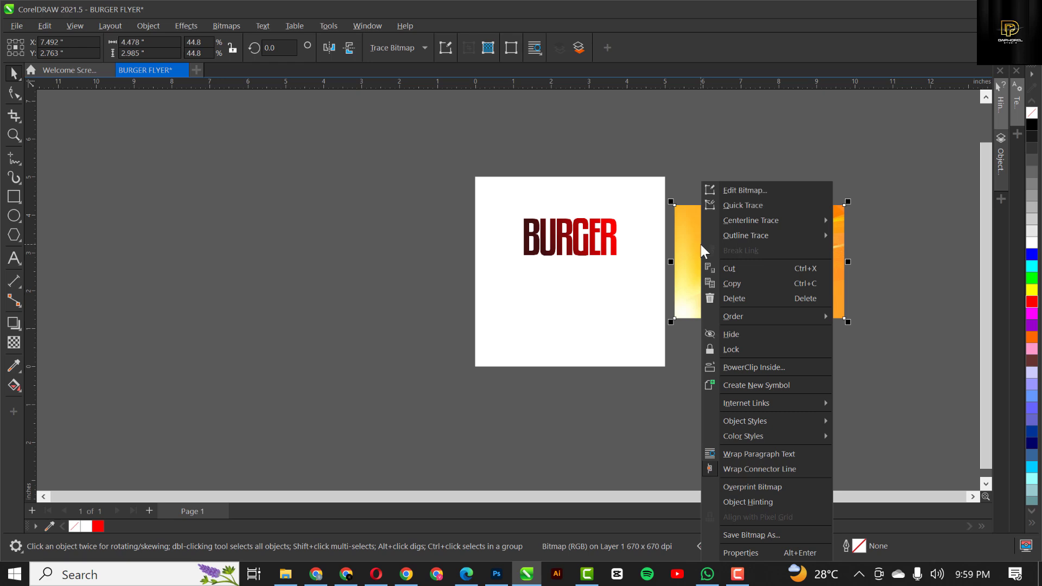
pyautogui.click(767, 367)
pyautogui.click(519, 192)
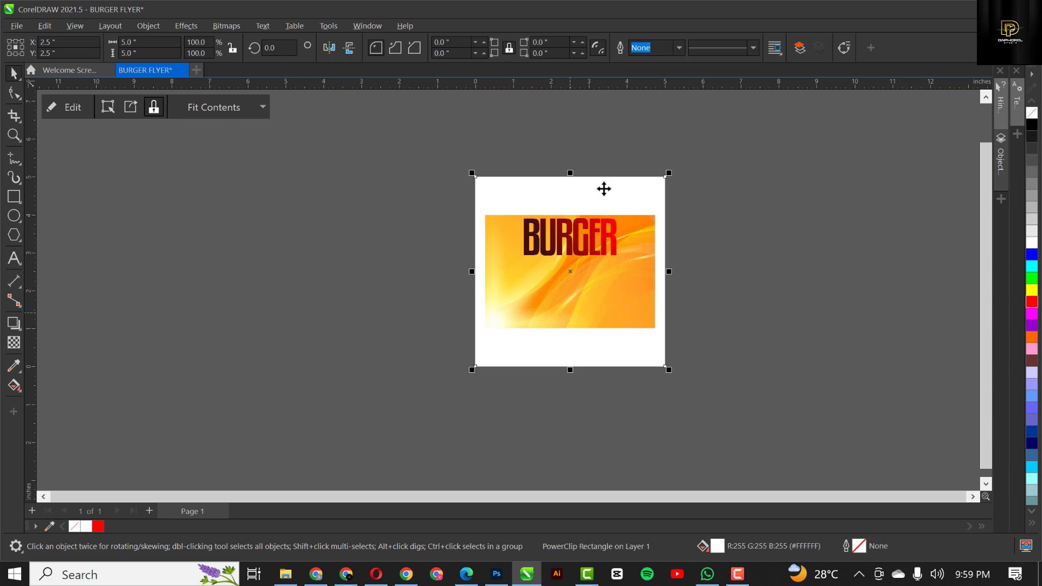
pyautogui.moveTo(628, 202); pyautogui.dragTo(770, 188)
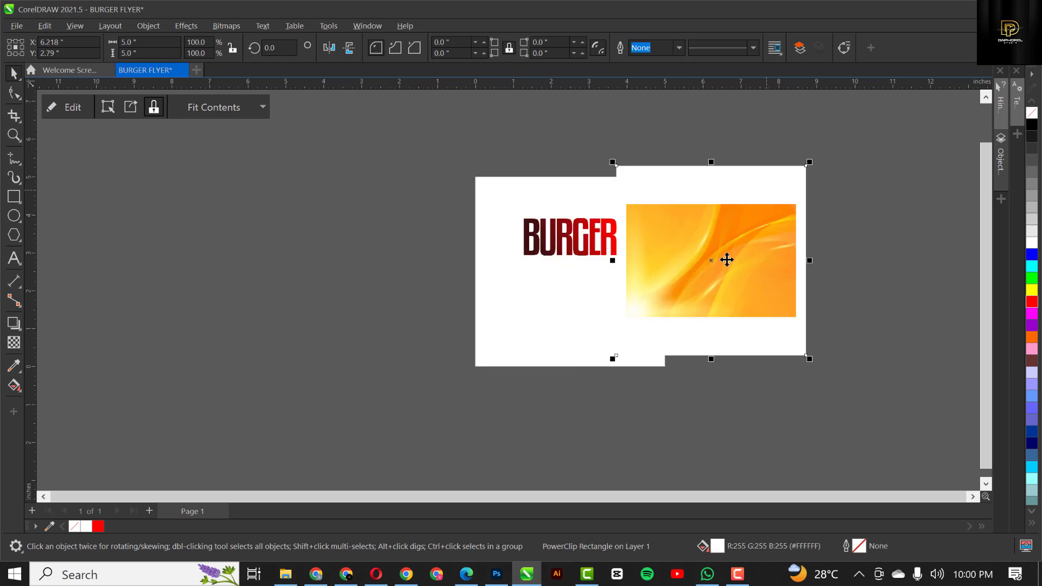
pyautogui.hotkey('ctrl', 'z')
# Step: Edit the PowerClip contents and enlarge the orange image to about 8.49 × 5.66 in so it covers the square
pyautogui.doubleClick(581, 291)
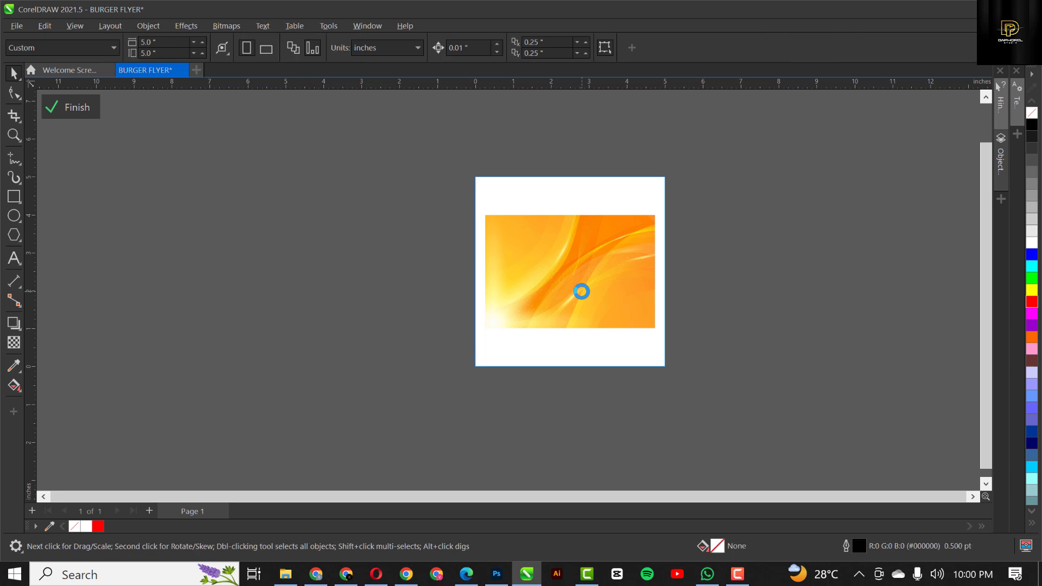
pyautogui.click(581, 293)
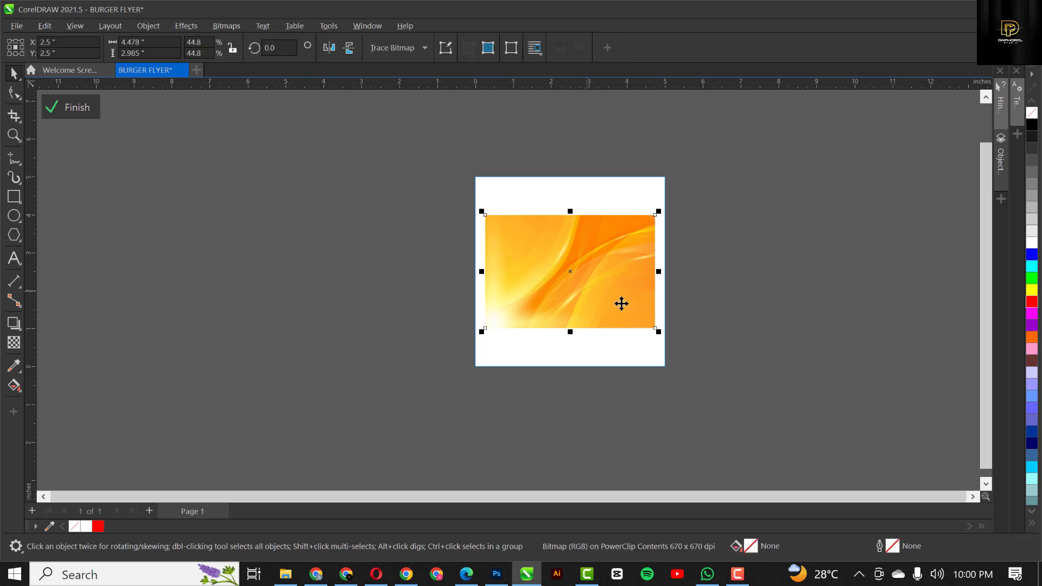
pyautogui.moveTo(658, 331); pyautogui.dragTo(713, 404)
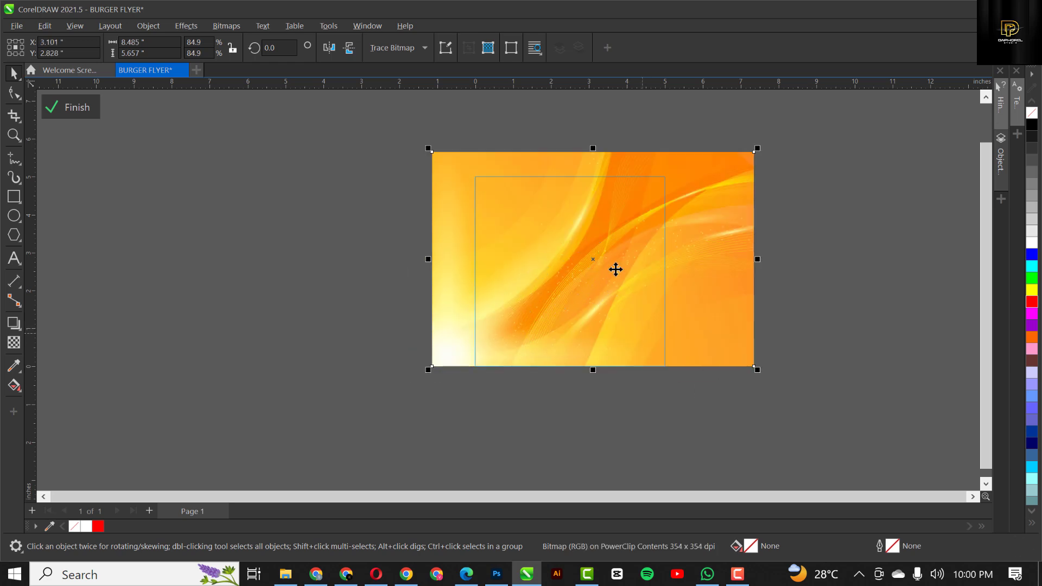
# Step: Mirror the orange image vertically and horizontally, and shift its centre to about X 1.74, Y 2.35 in within the frame
pyautogui.click(347, 50)
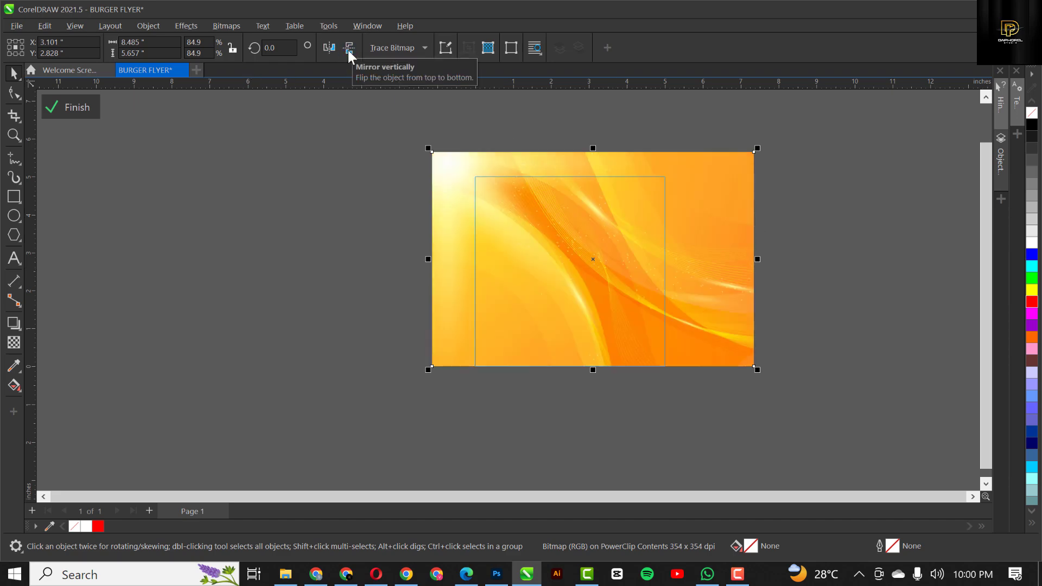
pyautogui.click(328, 53)
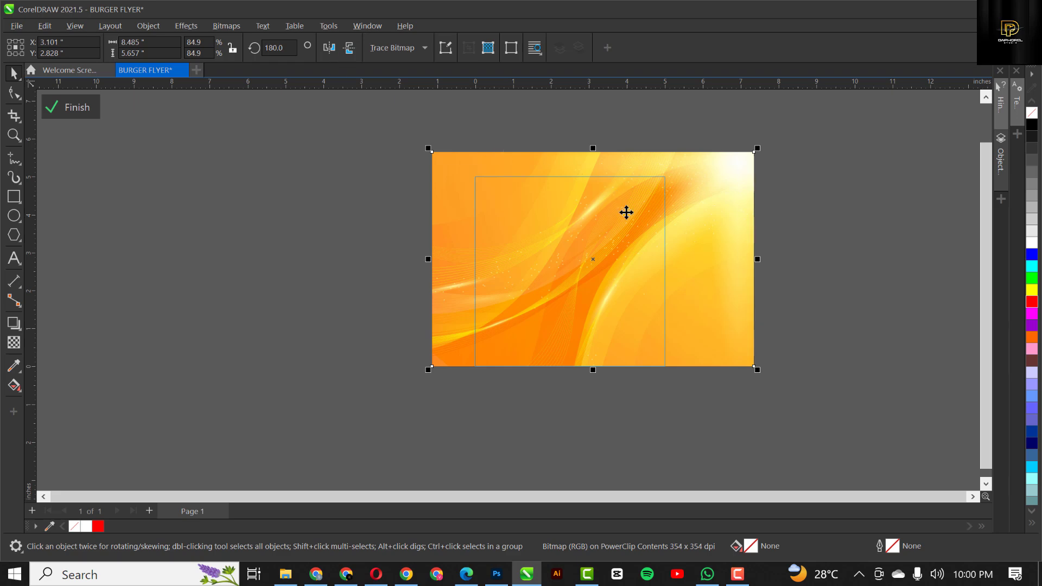
pyautogui.moveTo(626, 213); pyautogui.dragTo(606, 263)
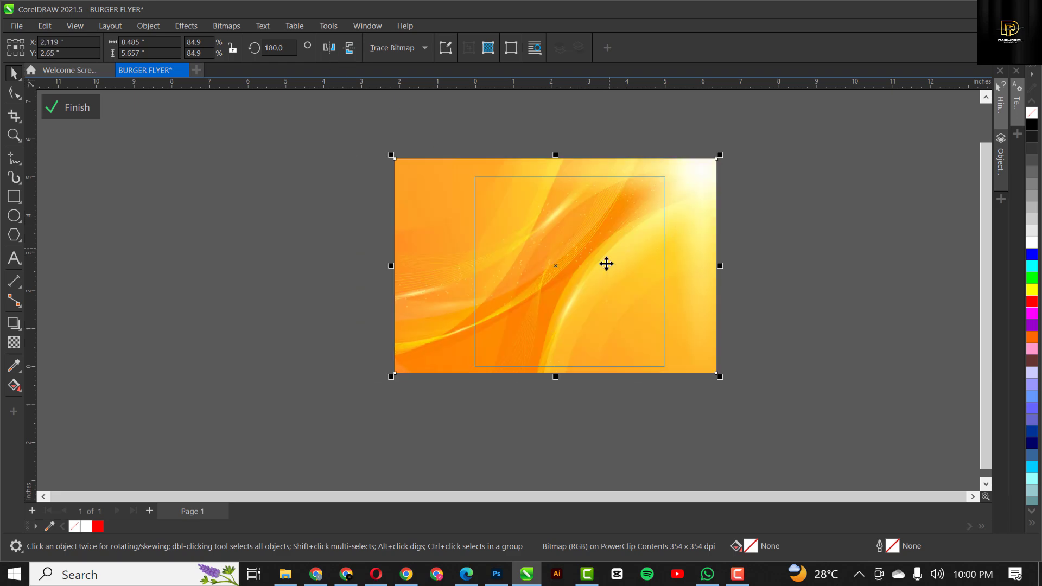
pyautogui.scroll(1, 587, 263)
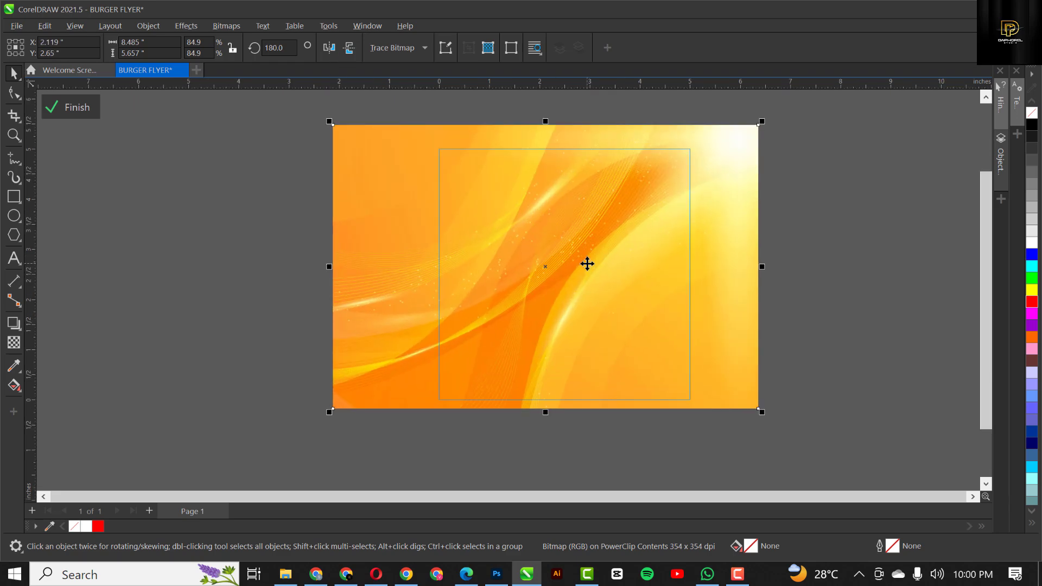
pyautogui.scroll(1, 544, 214)
pyautogui.scroll(-1, 543, 231)
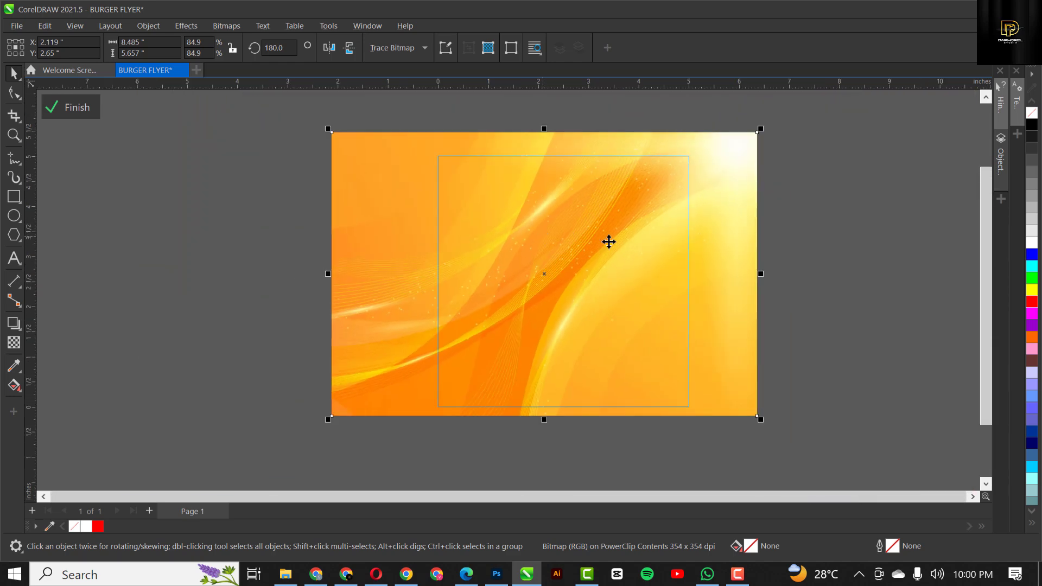
pyautogui.moveTo(592, 250); pyautogui.dragTo(592, 286)
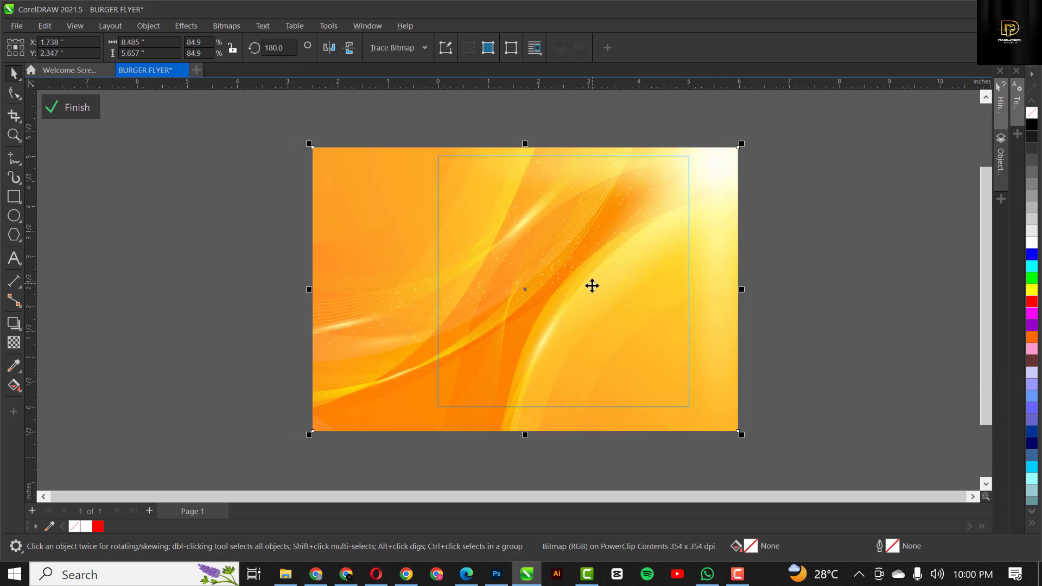
# Step: Apply a Gaussian Blur with a 16.2-pixel radius to the orange background image
pyautogui.click(186, 26)
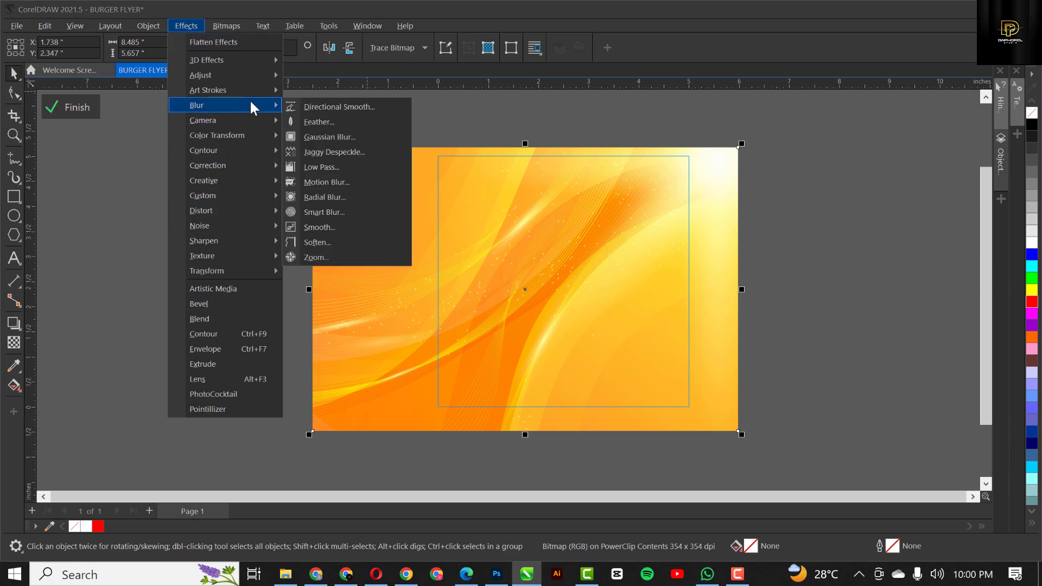
pyautogui.click(334, 146)
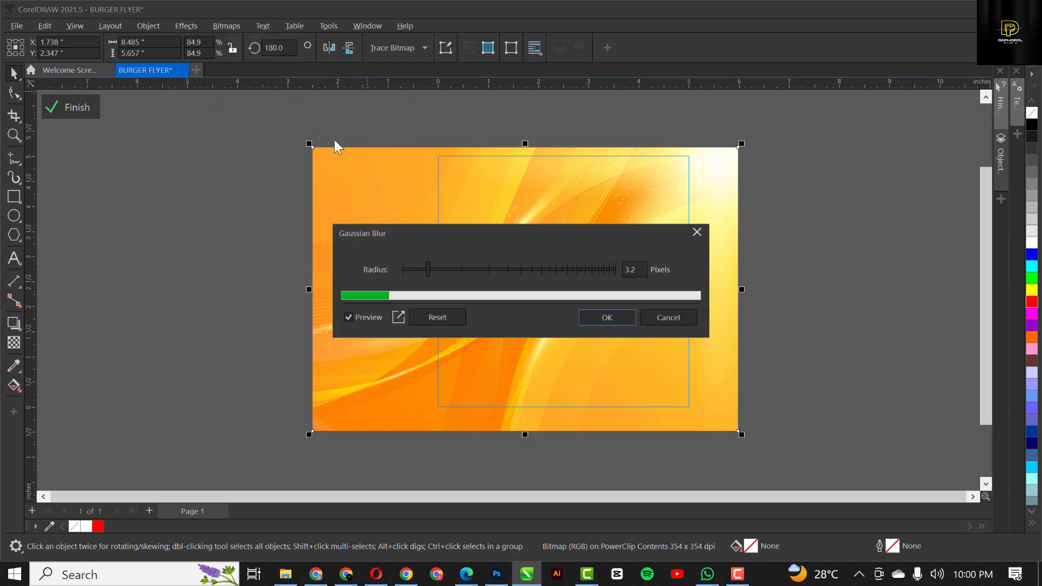
pyautogui.moveTo(429, 230); pyautogui.dragTo(730, 135)
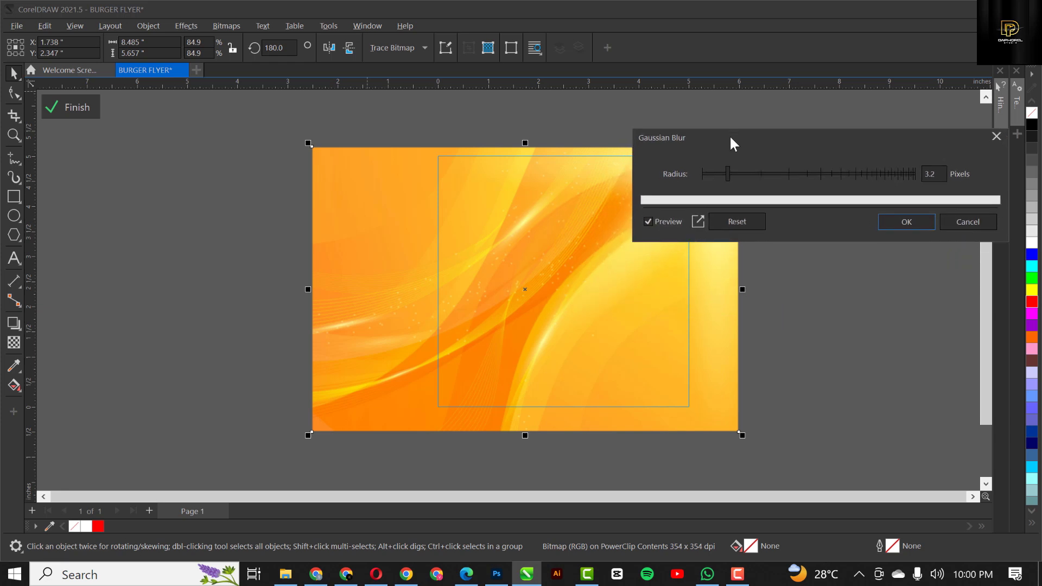
pyautogui.moveTo(727, 172); pyautogui.dragTo(748, 175)
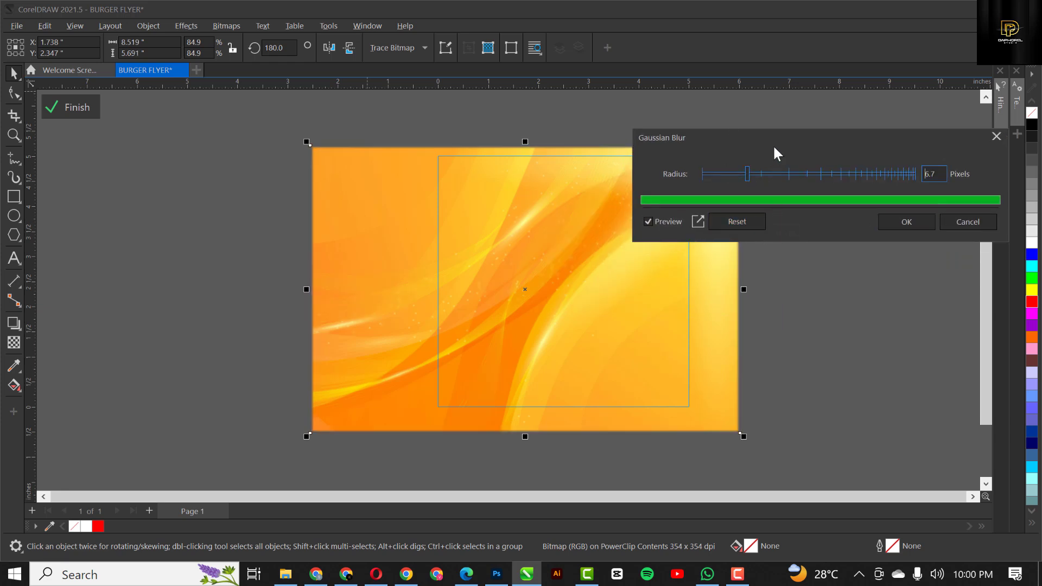
pyautogui.moveTo(780, 146); pyautogui.dragTo(772, 87)
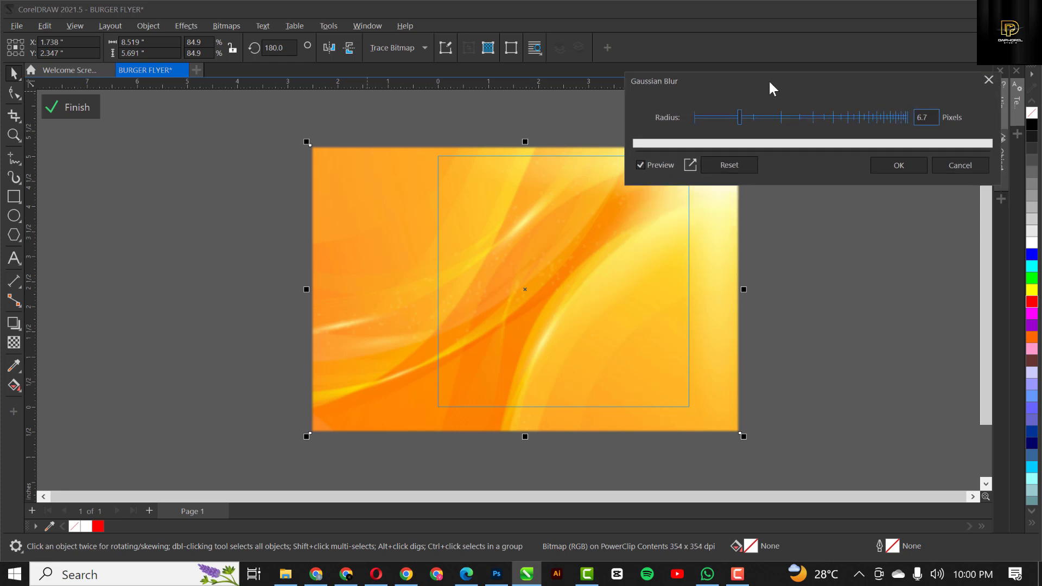
pyautogui.click(767, 120)
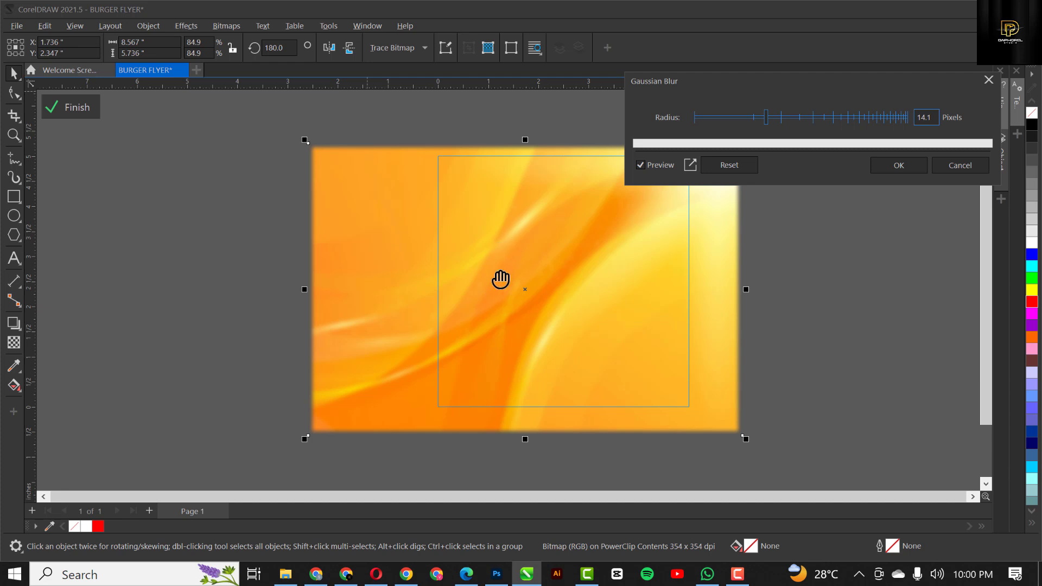
pyautogui.click(773, 119)
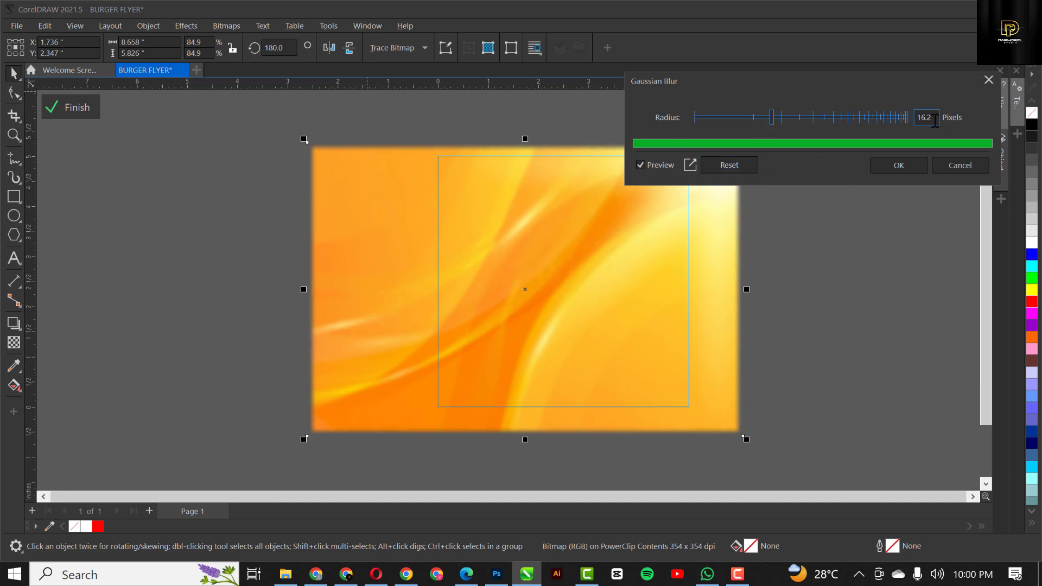
pyautogui.click(898, 165)
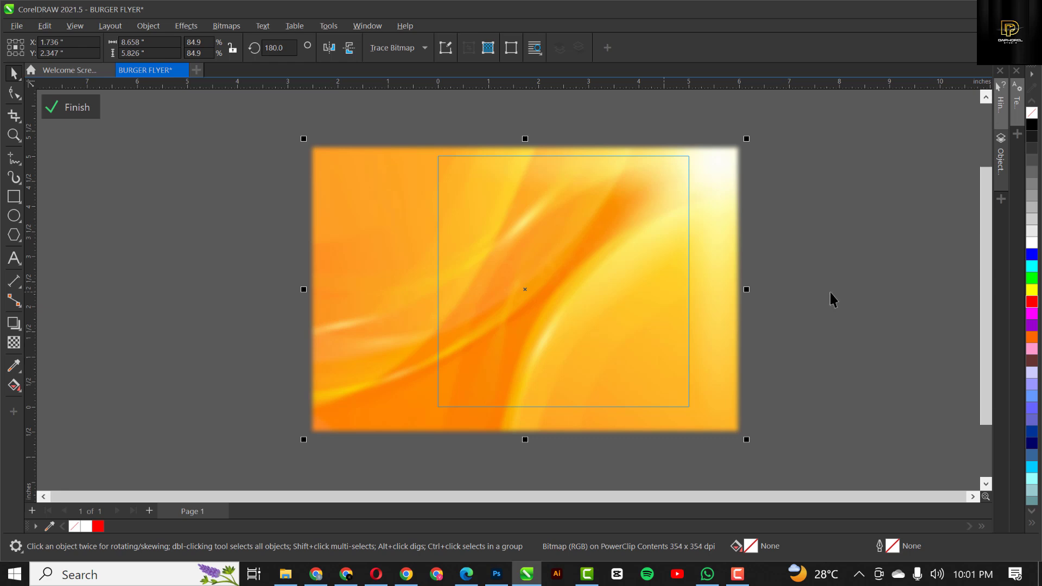
# Step: Finish editing the PowerClip contents and select the BURGER headline
pyautogui.click(87, 108)
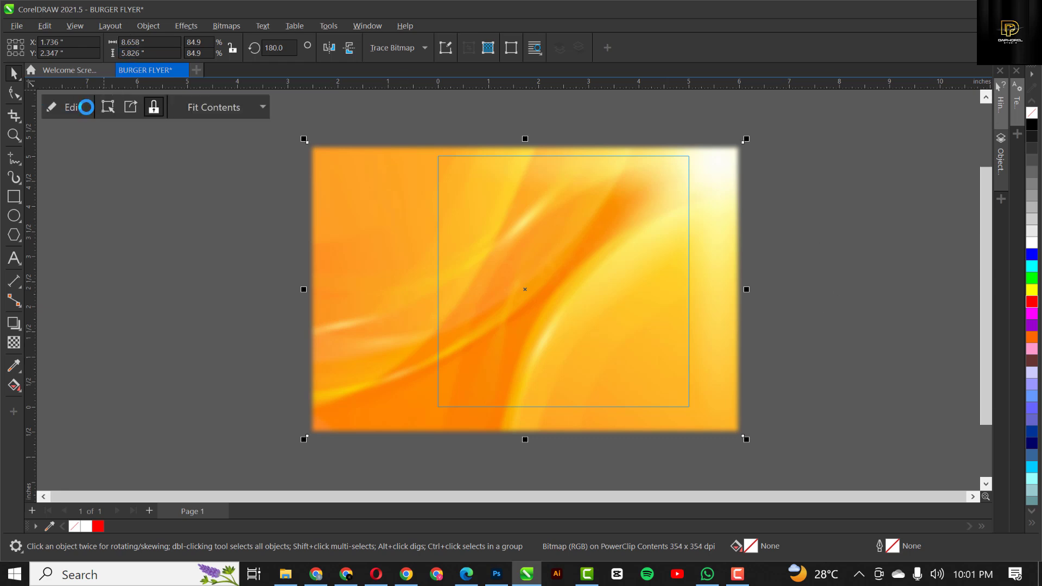
pyautogui.press('Escape')
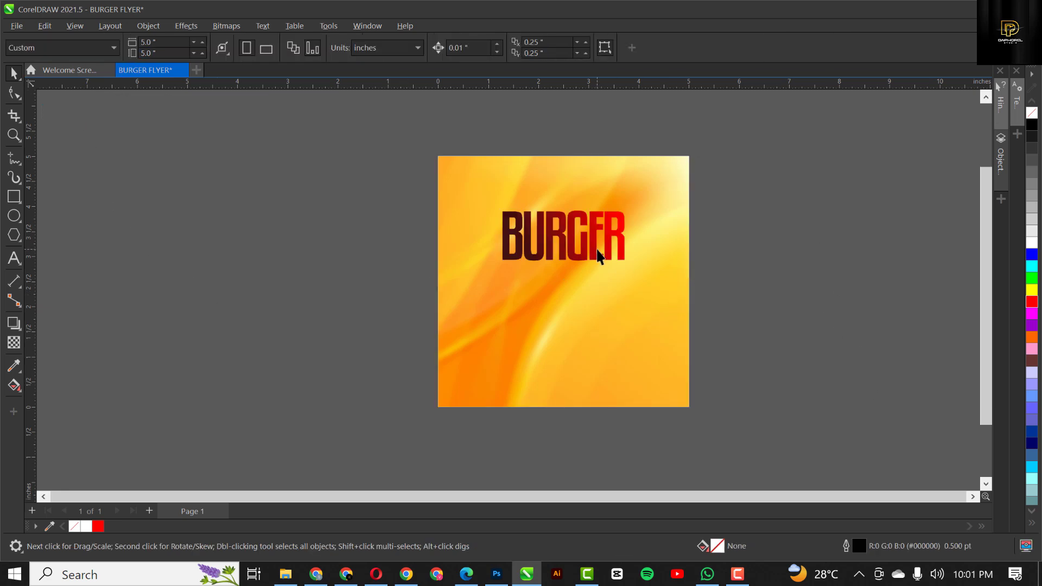
pyautogui.click(581, 251)
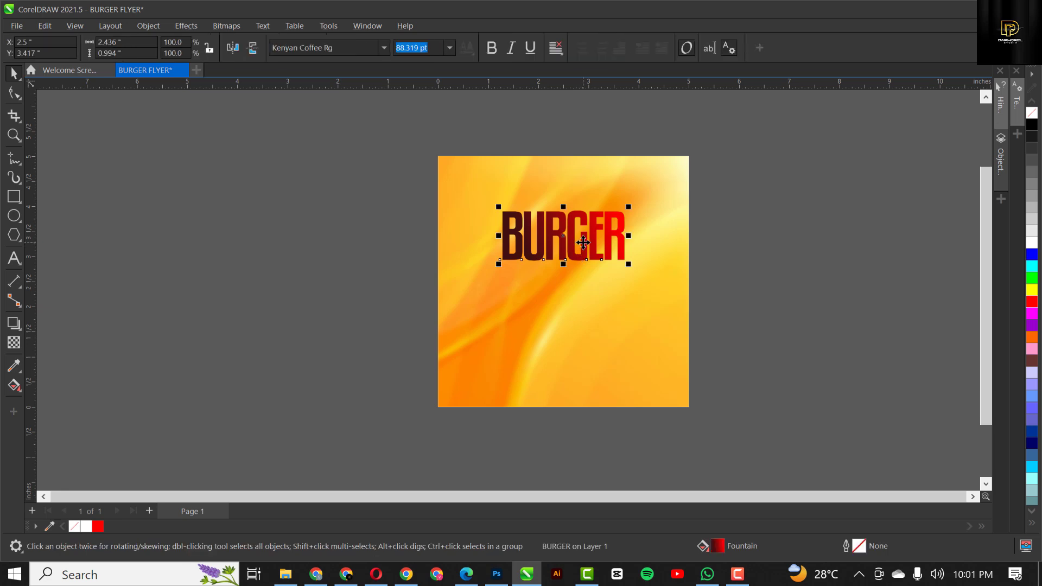
# Step: Duplicate the BURGER headline directly beneath the original, centred at about X 2.5, Y 2.304 in
pyautogui.moveTo(578, 249); pyautogui.dragTo(559, 292)
pyautogui.scroll(2, 573, 288)
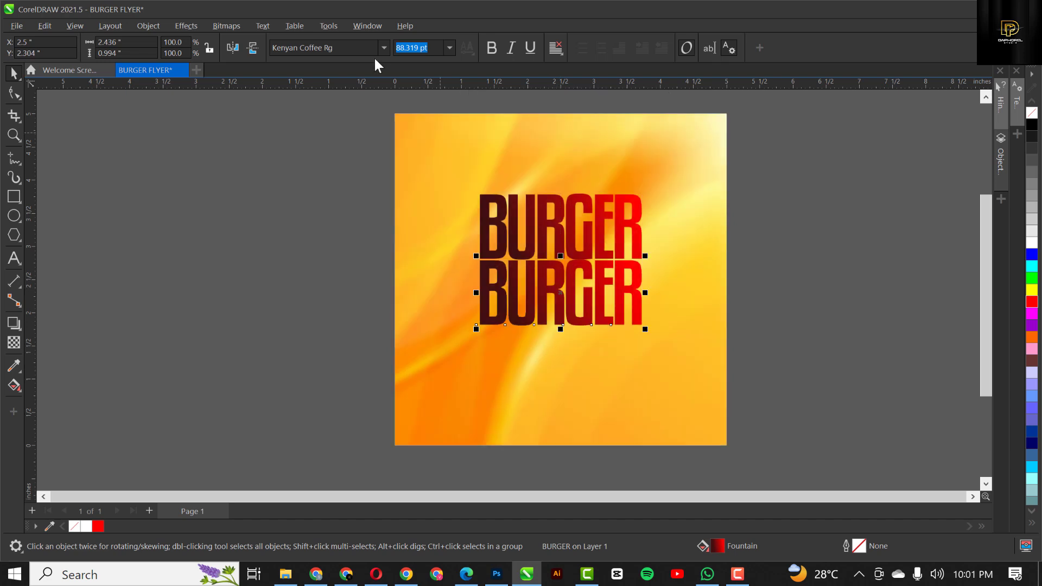
pyautogui.click(788, 205)
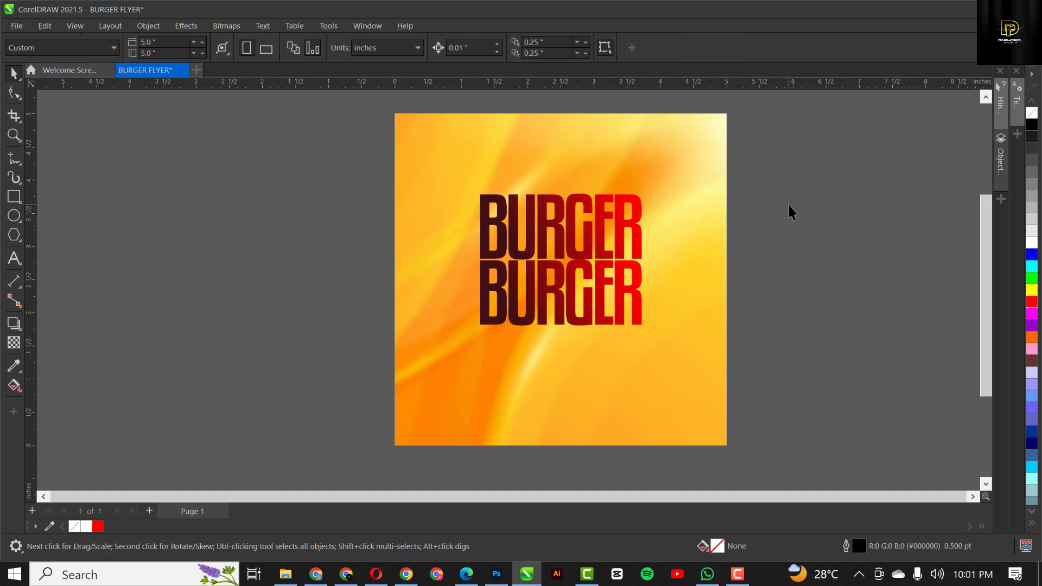
pyautogui.moveTo(581, 265); pyautogui.dragTo(409, 421)
pyautogui.moveTo(471, 380); pyautogui.dragTo(470, 379)
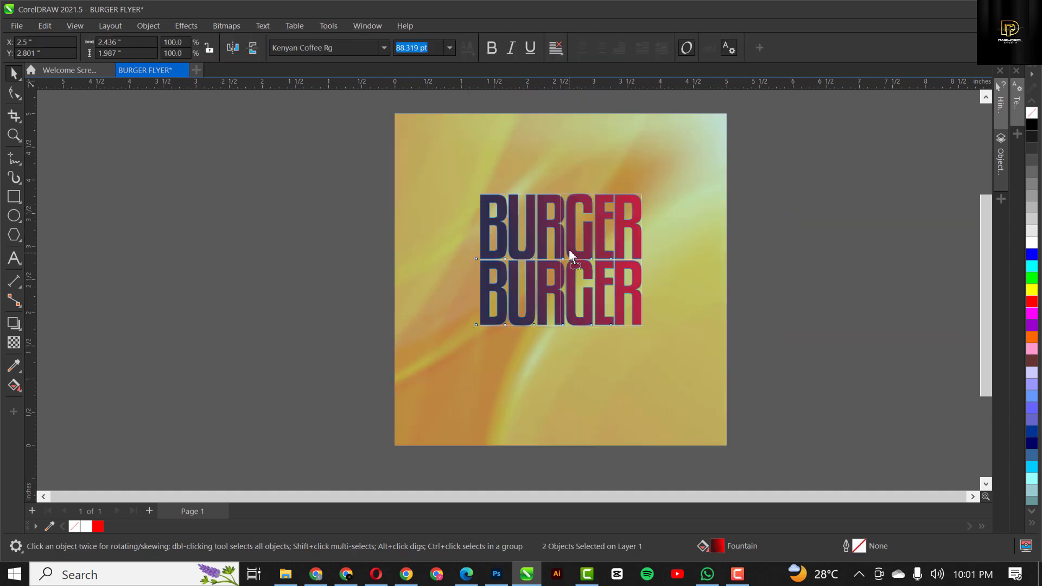
pyautogui.click(862, 232)
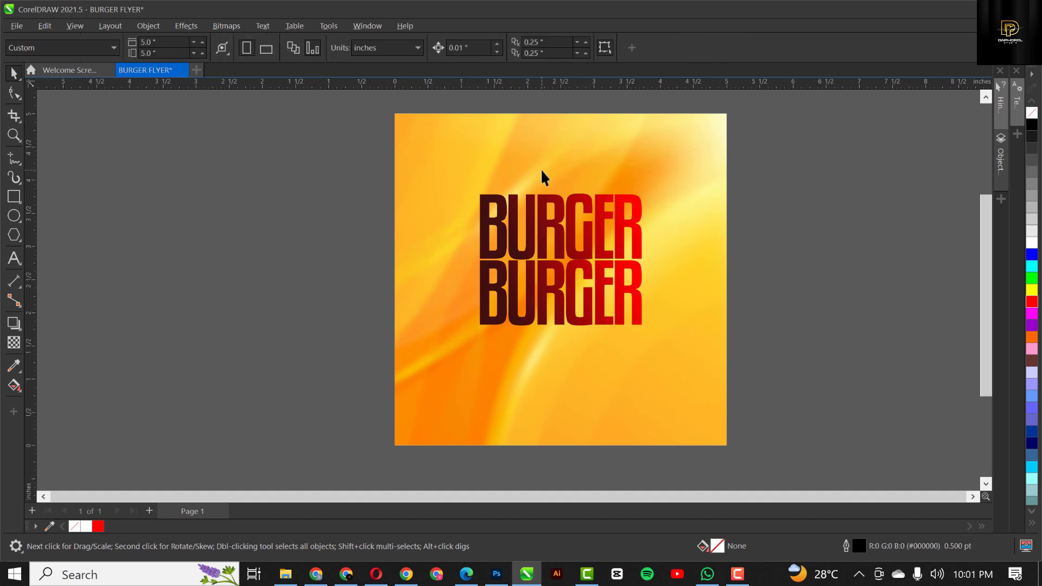
# Step: Add artistic text on the empty area beside the page, entering Delicious and replacing it with "Mouth Watery"
pyautogui.click(13, 259)
pyautogui.moveTo(198, 264); pyautogui.dragTo(198, 365)
pyautogui.write('Delic')
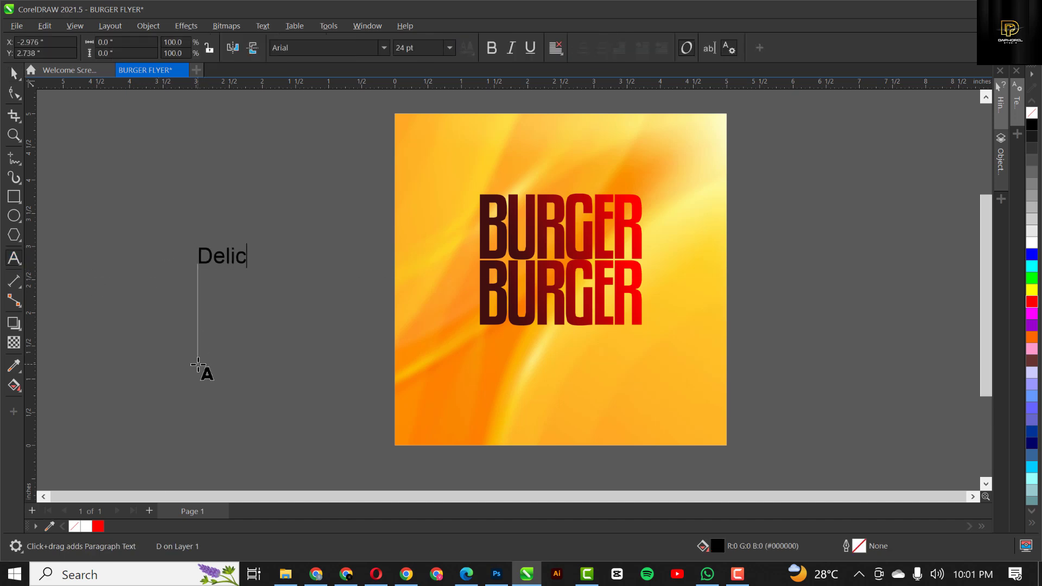
pyautogui.write('ious')
pyautogui.doubleClick(249, 260)
pyautogui.write('M')
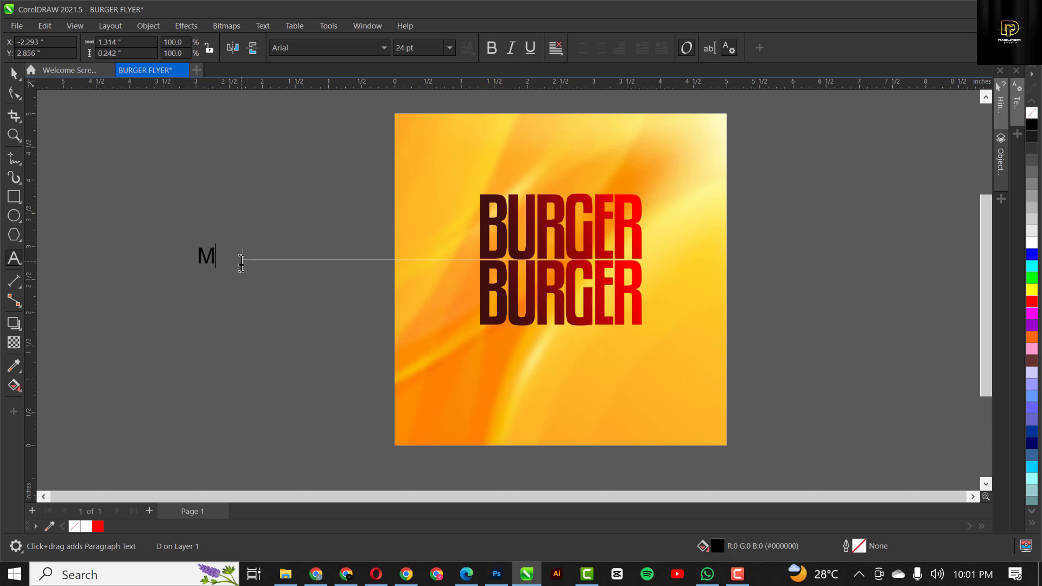
pyautogui.write('outh Watery')
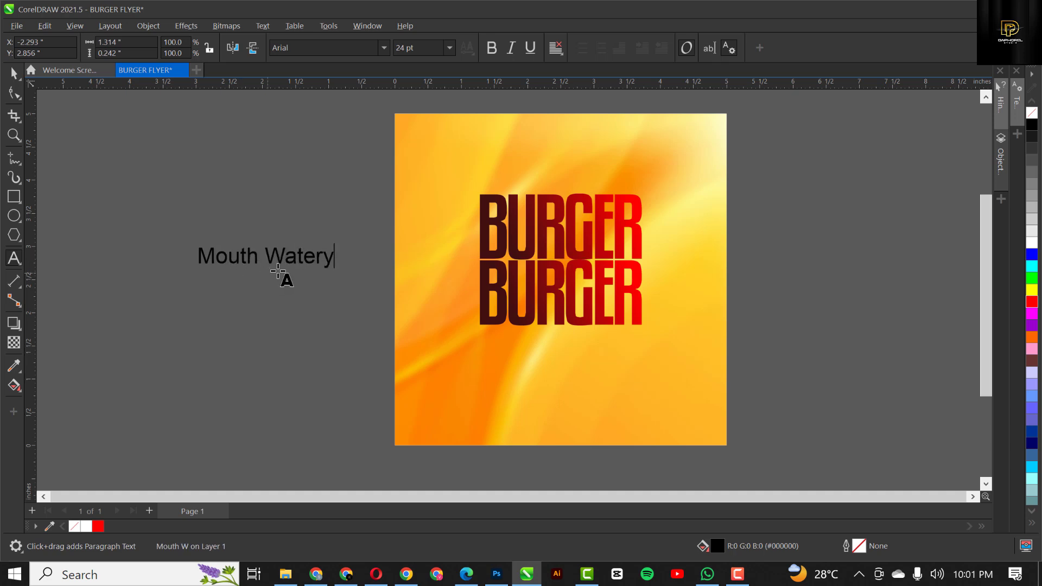
# Step: Set the Mouth Watery text in Autograf PERSONAL USE ONLY and place it just above the upper BURGER headline
pyautogui.hotkey('ctrl', 'space')
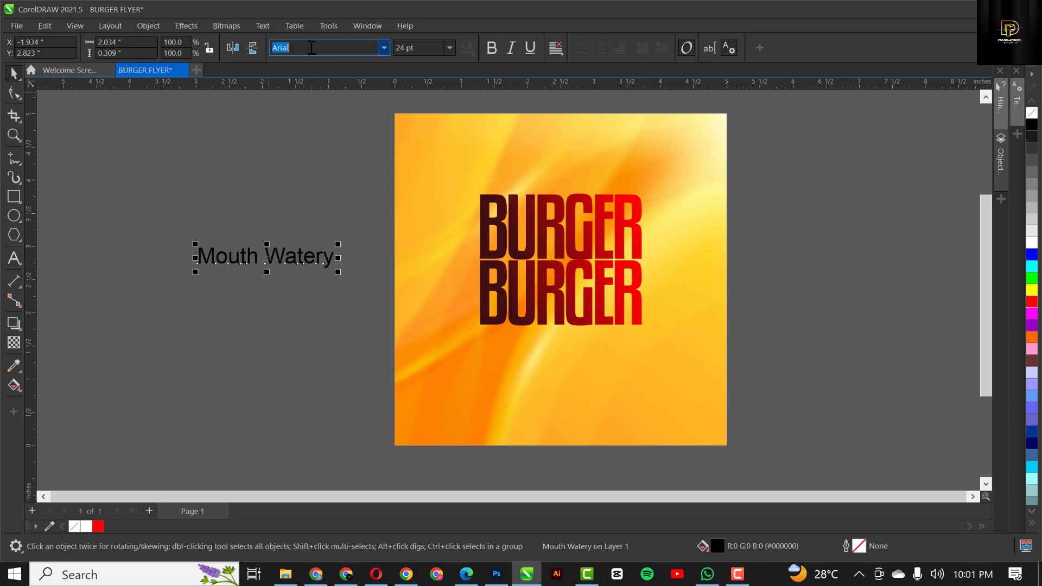
pyautogui.write('Autograf PERSONAL USE ONLY')
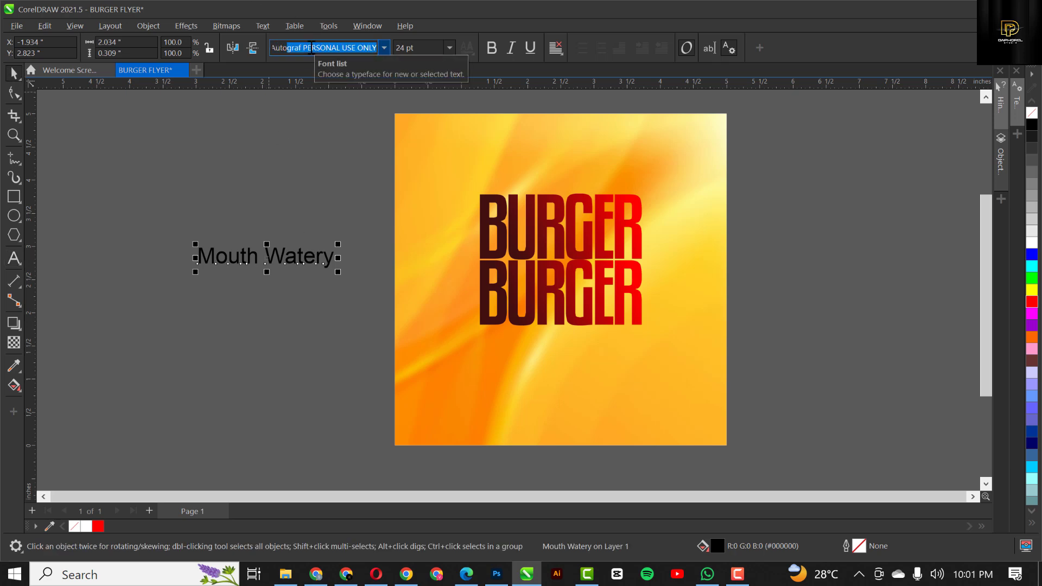
pyautogui.press('Return')
pyautogui.moveTo(302, 271); pyautogui.dragTo(595, 186)
pyautogui.scroll(3, 565, 187)
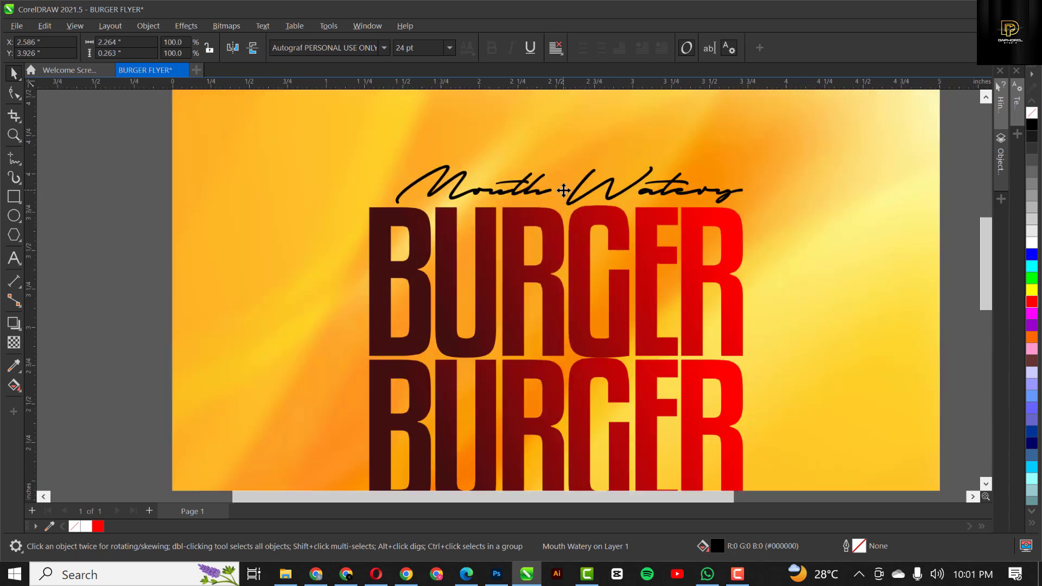
# Step: Skew the Mouth Watery tagline horizontally to the left so its script letters stand more upright
pyautogui.scroll(-3, 564, 190)
pyautogui.click(572, 194)
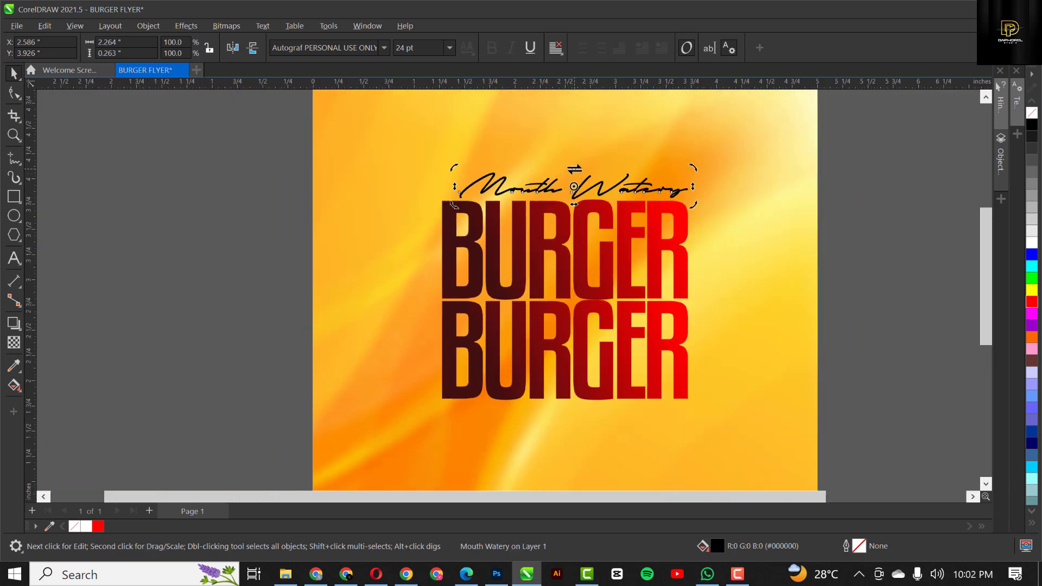
pyautogui.click(581, 185)
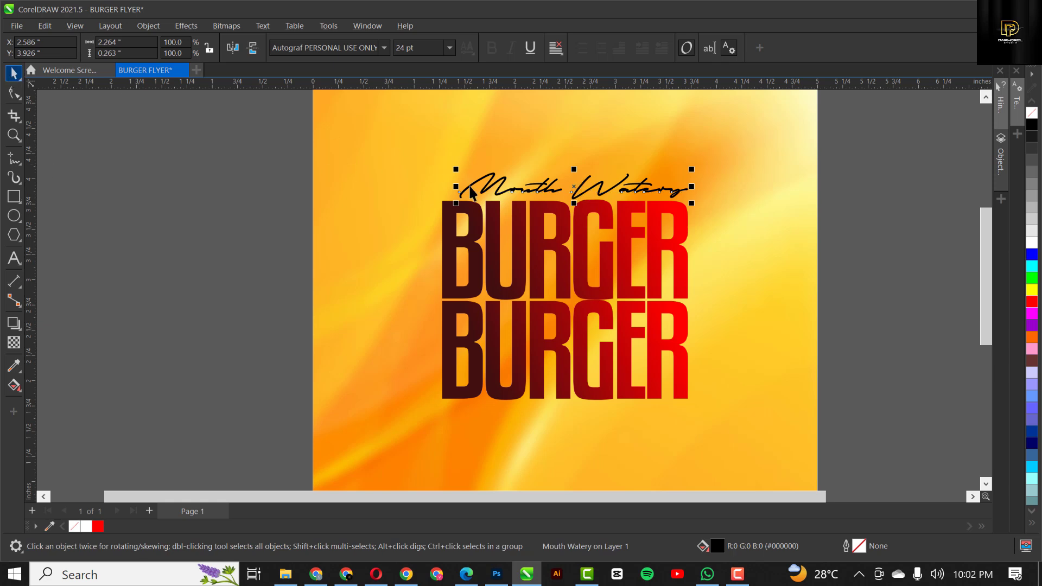
pyautogui.click(530, 190)
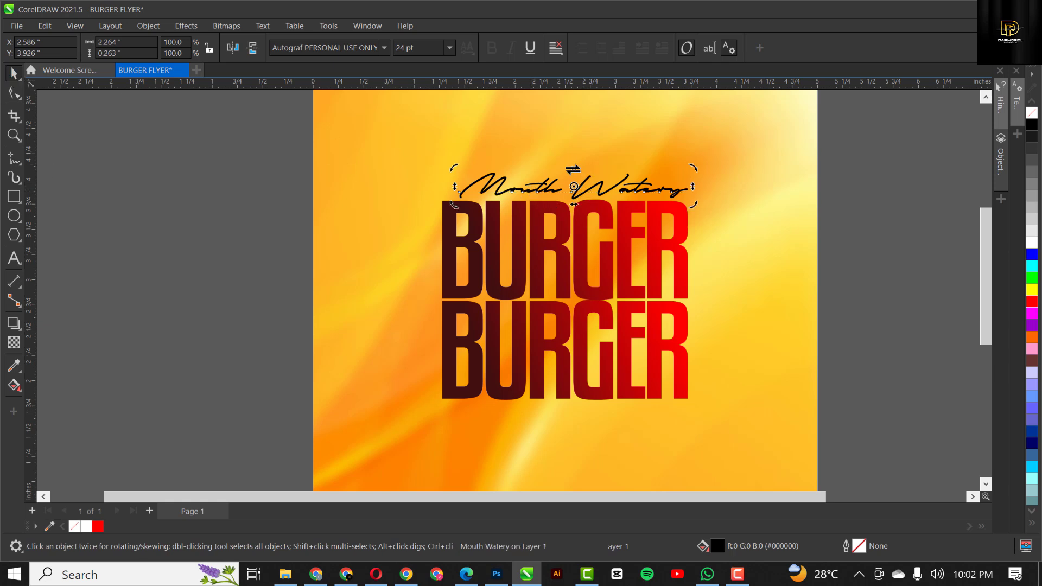
pyautogui.moveTo(573, 170); pyautogui.dragTo(546, 169)
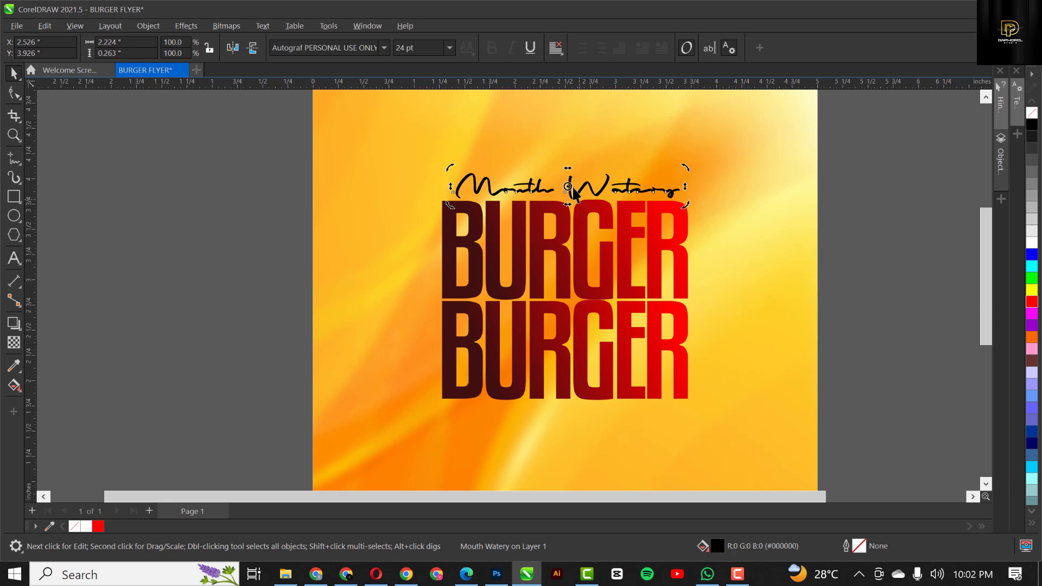
# Step: Recolour the Mouth Watery tagline with the dark maroon sampled from the headline's letter B, and select the tagline with both headlines
pyautogui.scroll(2, 574, 192)
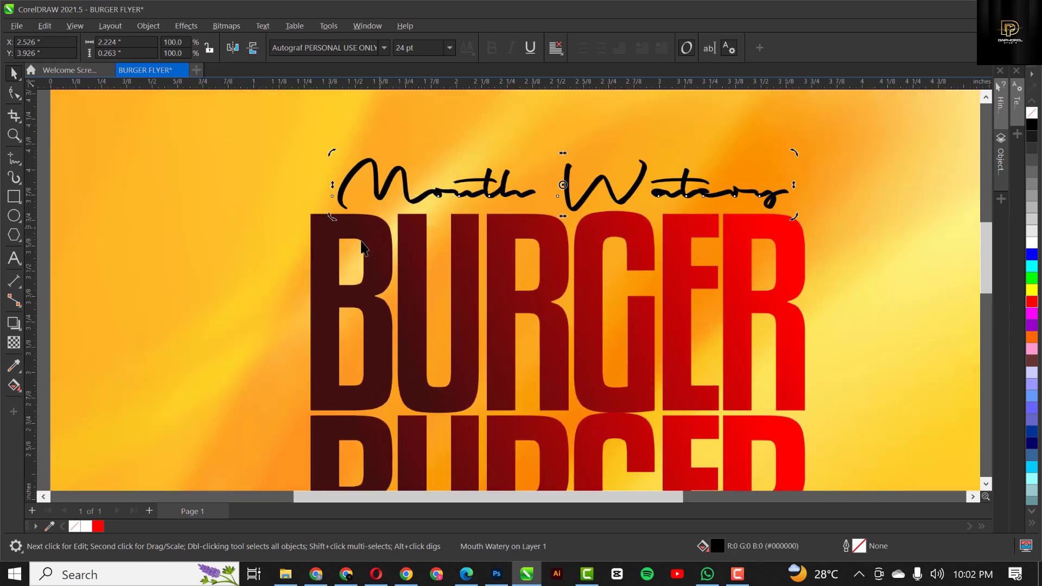
pyautogui.click(11, 368)
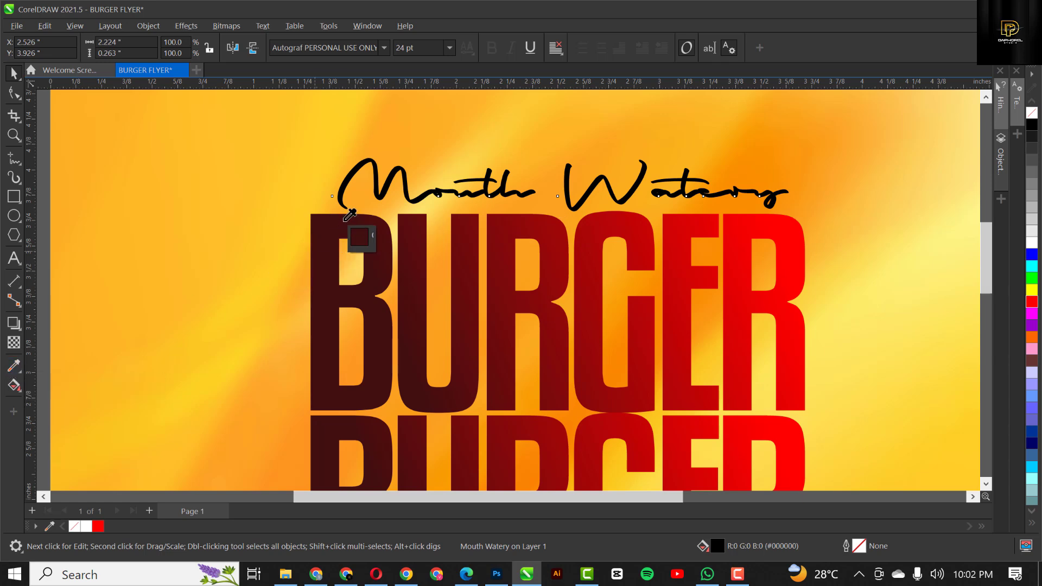
pyautogui.scroll(3, 549, 168)
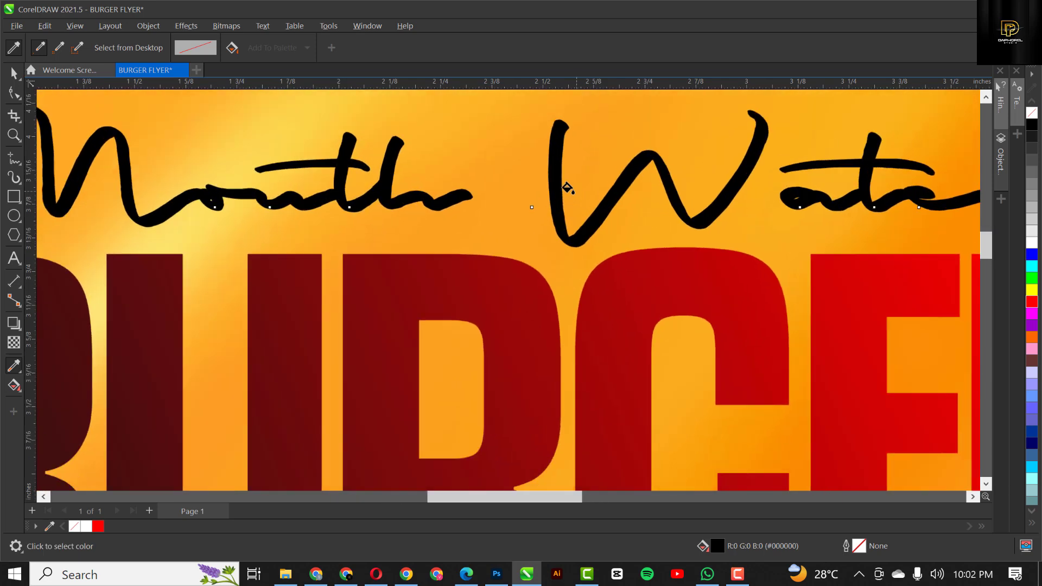
pyautogui.click(549, 168)
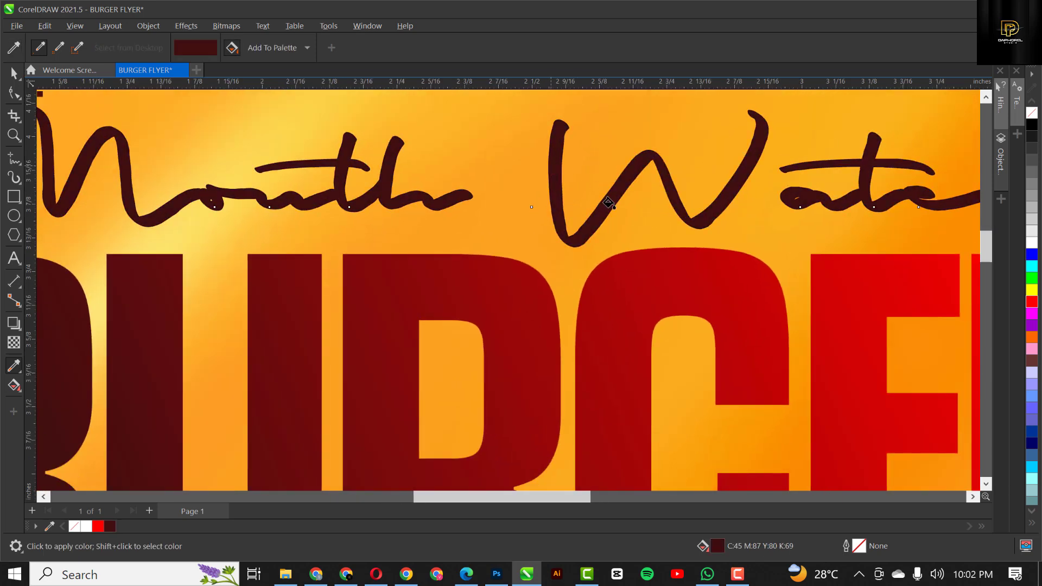
pyautogui.scroll(-3, 608, 204)
pyautogui.scroll(-5, 608, 203)
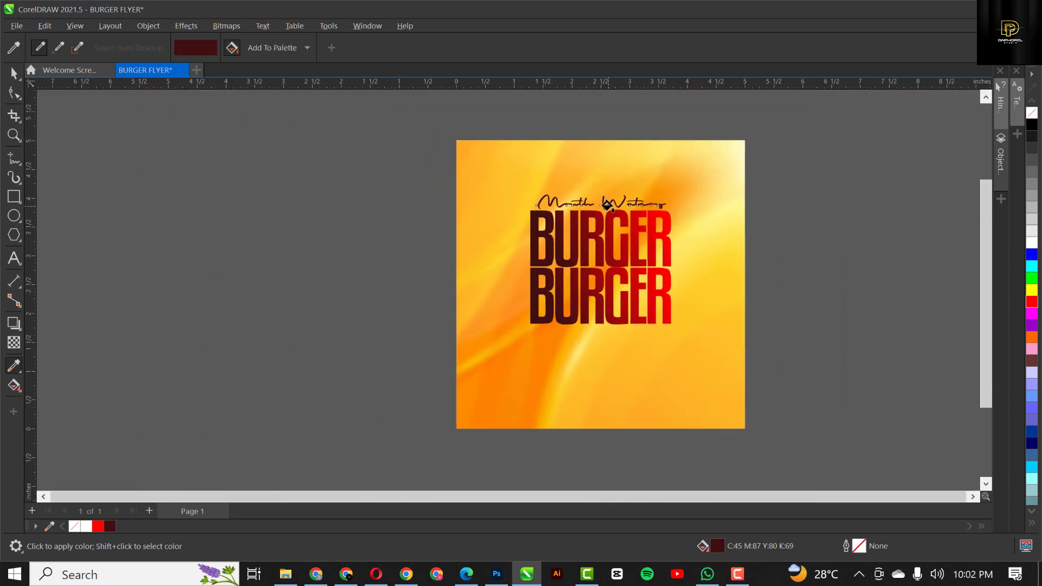
pyautogui.click(14, 73)
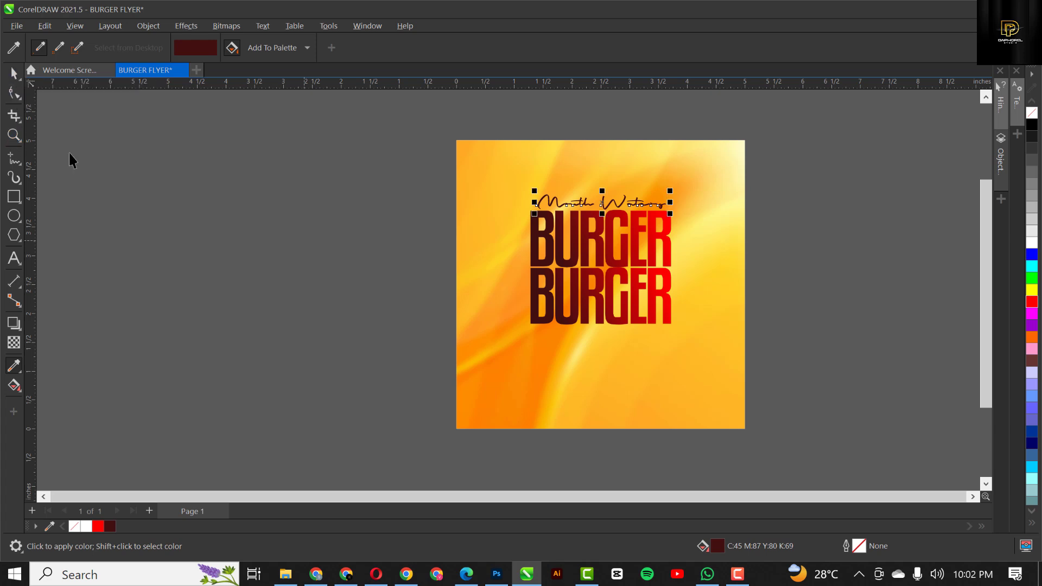
pyautogui.click(255, 326)
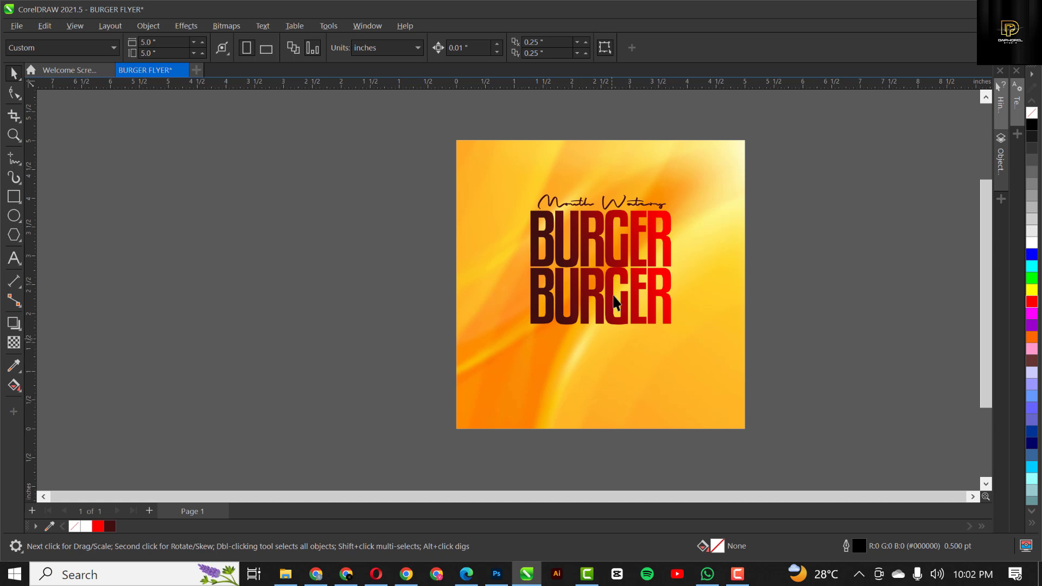
pyautogui.moveTo(824, 174); pyautogui.dragTo(441, 387)
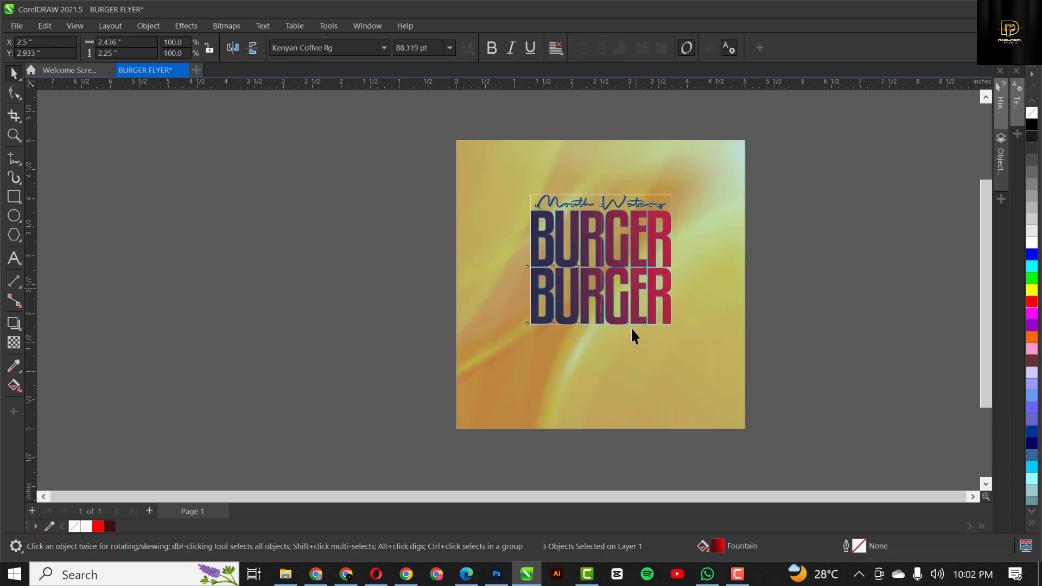
# Step: Draw a rectangle about 5 × 0.814 in along the flyer's bottom edge, fill it white and remove its outline
pyautogui.click(12, 199)
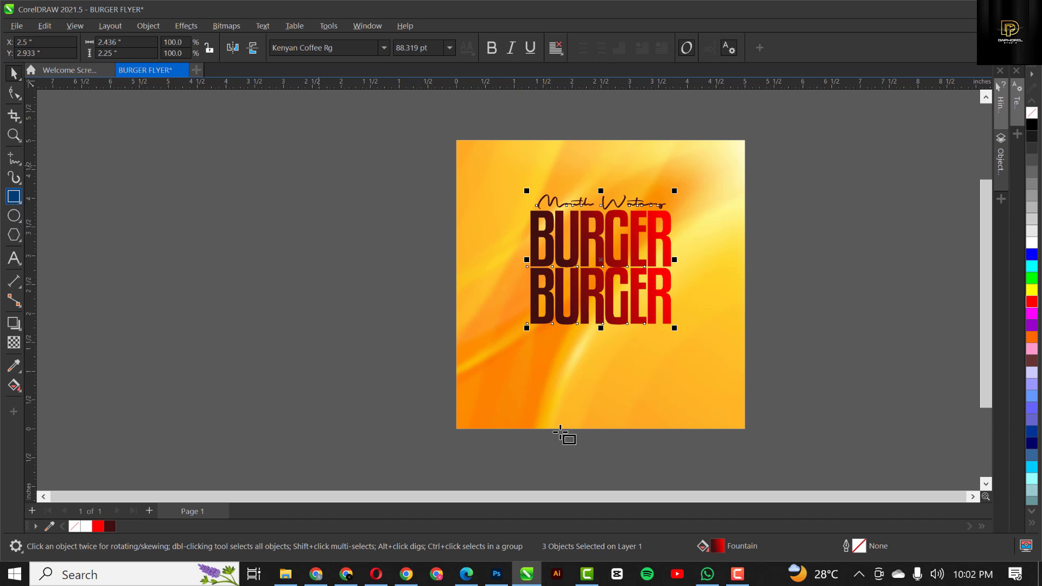
pyautogui.moveTo(456, 393); pyautogui.dragTo(744, 429)
pyautogui.moveTo(594, 386); pyautogui.dragTo(601, 376)
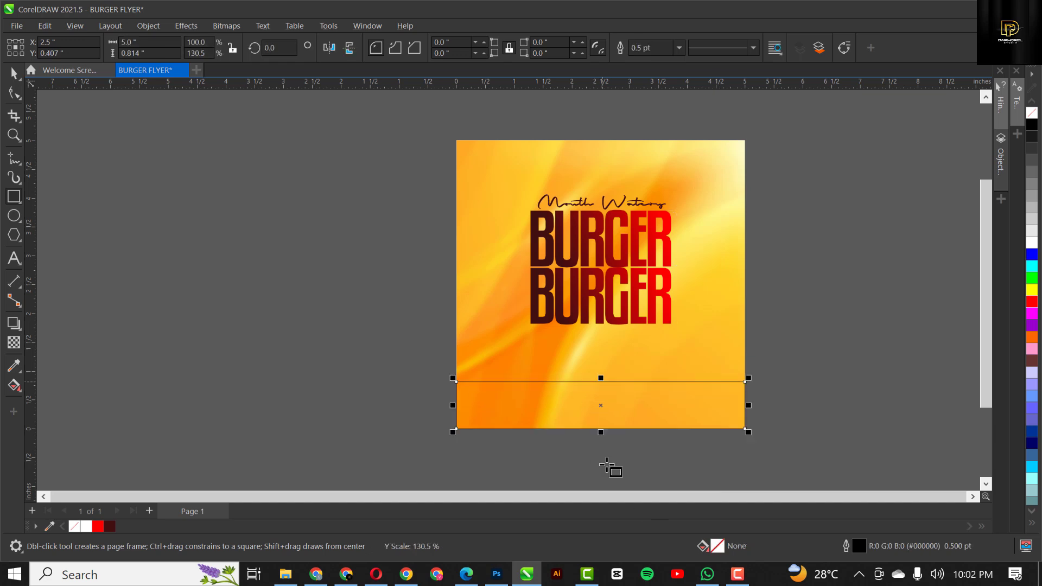
pyautogui.click(1032, 242)
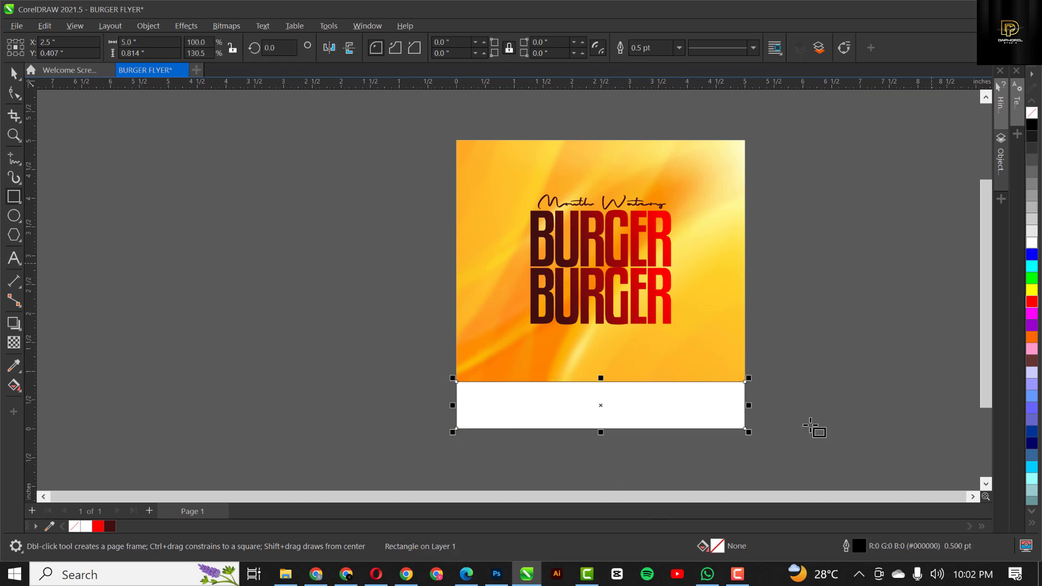
pyautogui.rightClick(1032, 114)
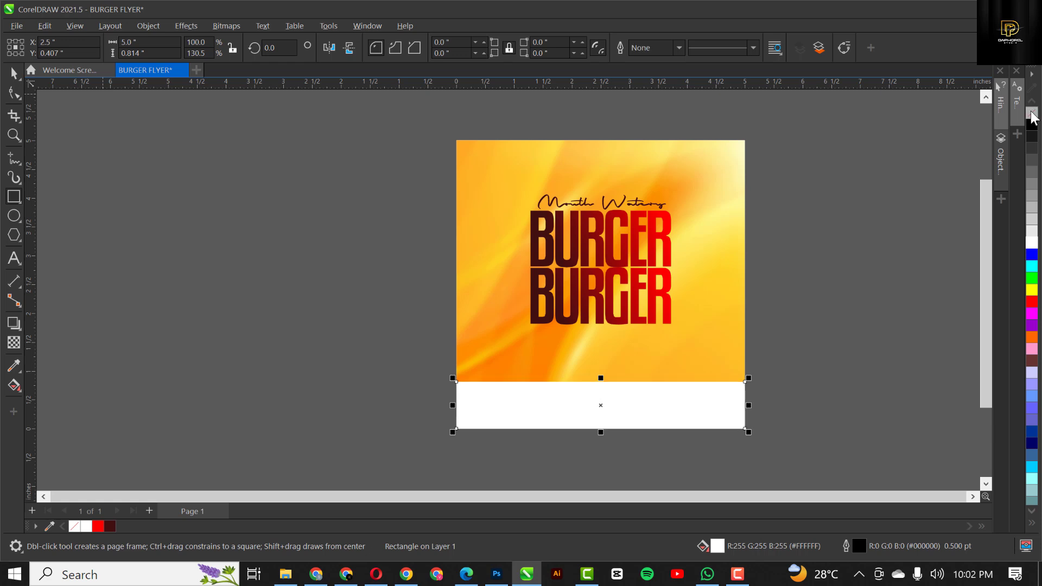
# Step: Extend the white rectangle upward to about 1.167 in high and fade its upper part with a vertical fountain transparency
pyautogui.click(14, 74)
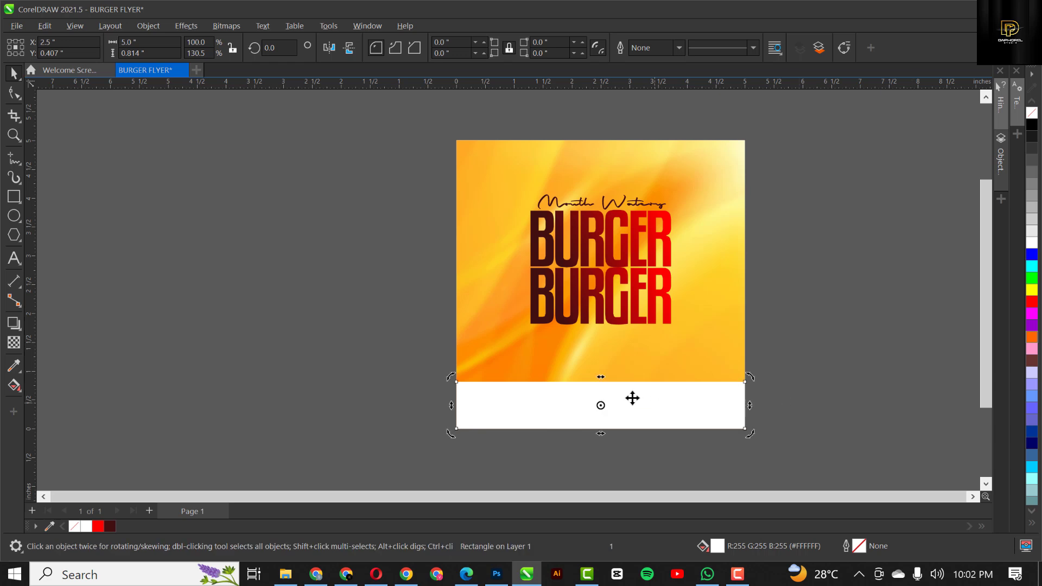
pyautogui.moveTo(600, 379); pyautogui.dragTo(600, 358)
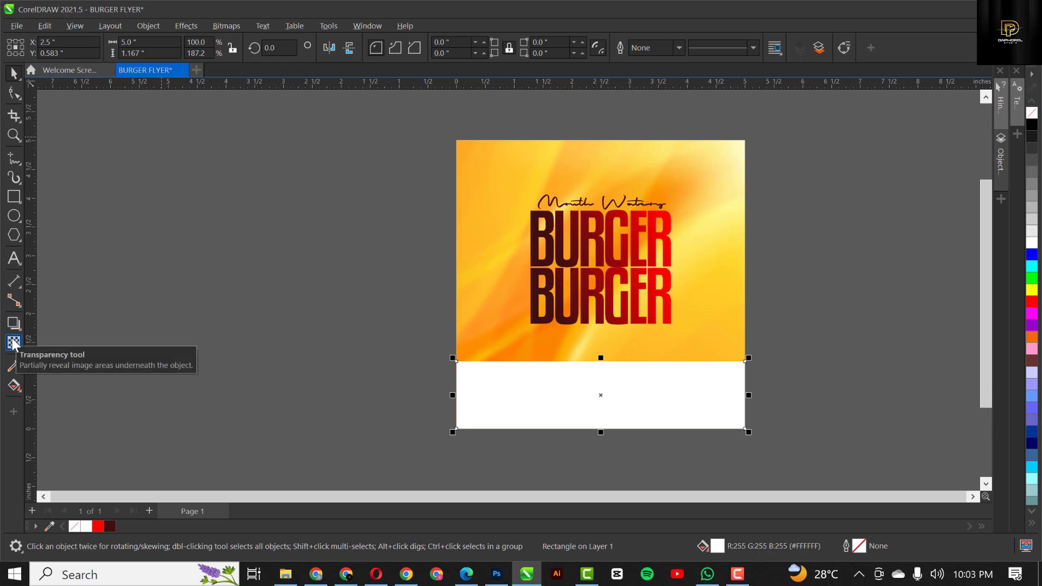
pyautogui.scroll(4, 606, 384)
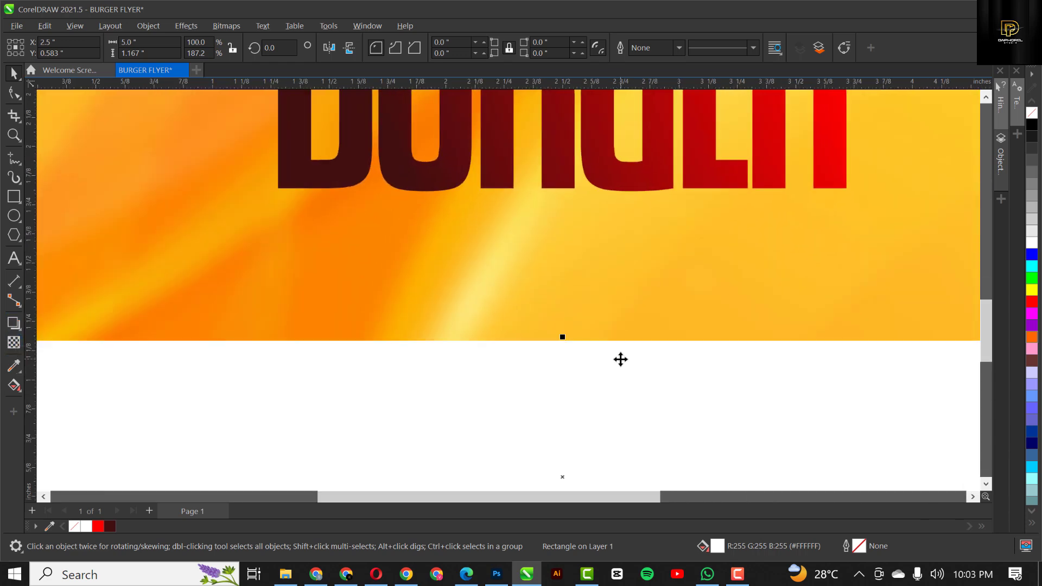
pyautogui.scroll(1, 606, 339)
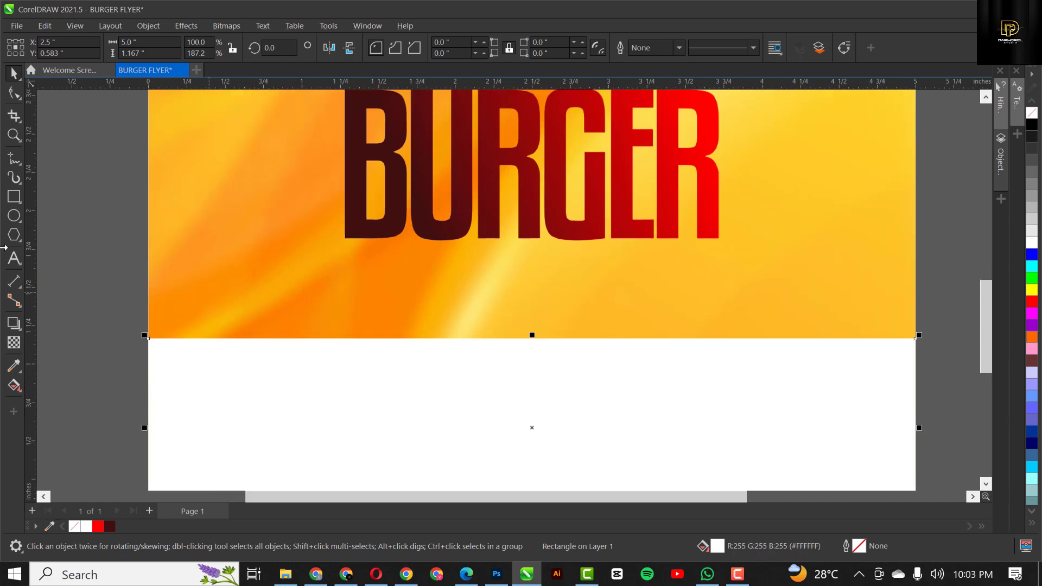
pyautogui.scroll(-2, 540, 315)
pyautogui.click(14, 343)
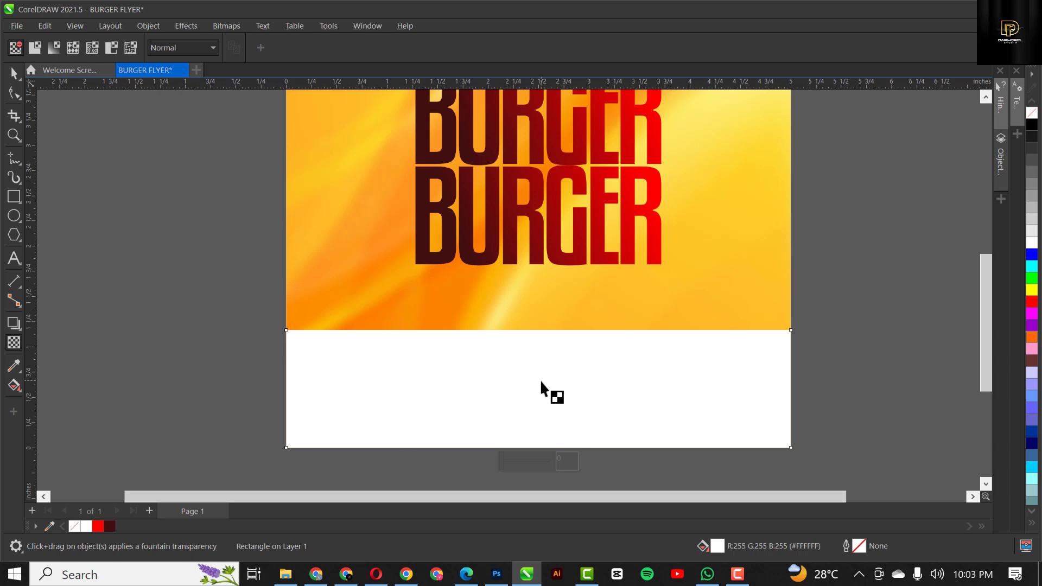
pyautogui.moveTo(540, 381); pyautogui.dragTo(540, 330)
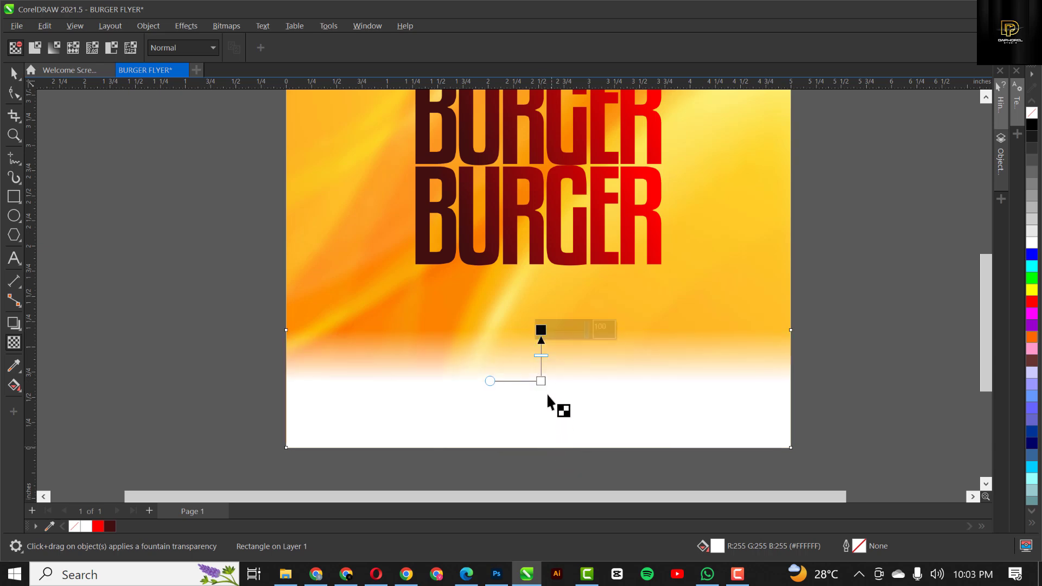
# Step: Stretch the faded white rectangle upward to about 1.667 in high, keeping its lower edge on the flyer's bottom
pyautogui.press('space')
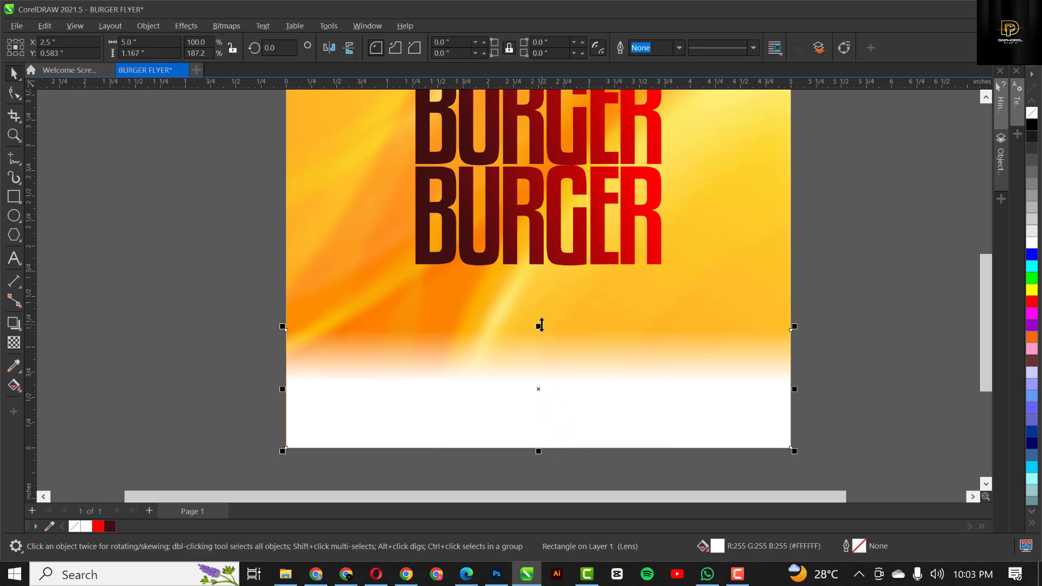
pyautogui.moveTo(539, 326); pyautogui.dragTo(540, 276)
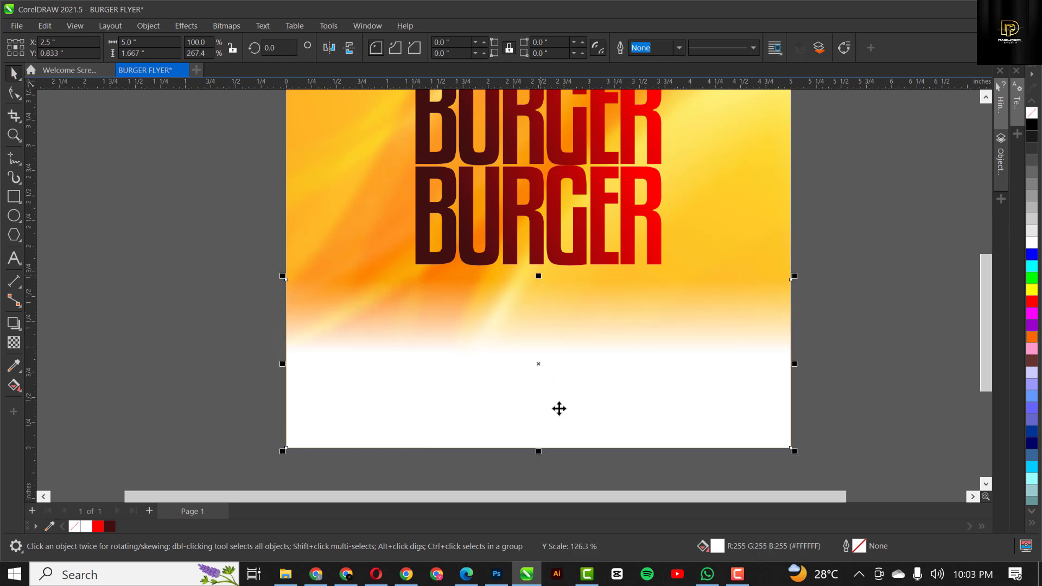
pyautogui.scroll(-2, 581, 380)
pyautogui.scroll(-2, 576, 347)
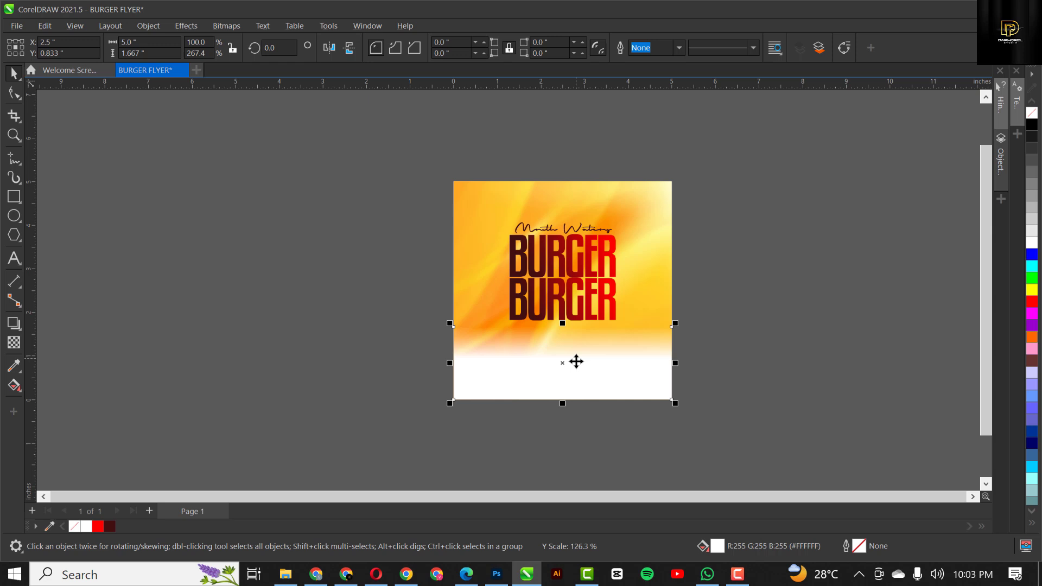
# Step: Move the tagline and both BURGER headlines up together to about Y 3.188 in
pyautogui.click(740, 316)
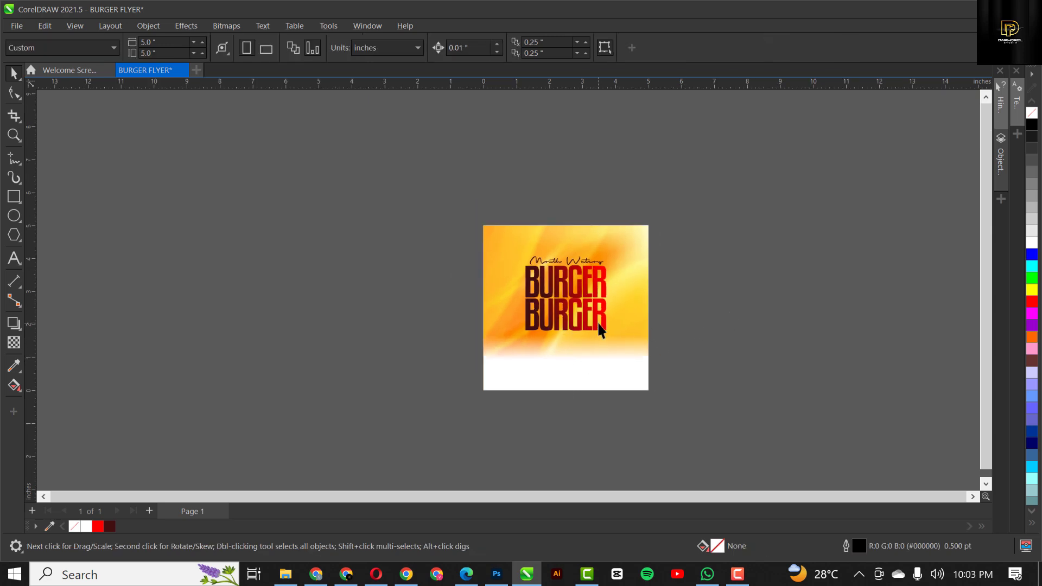
pyautogui.scroll(2, 600, 329)
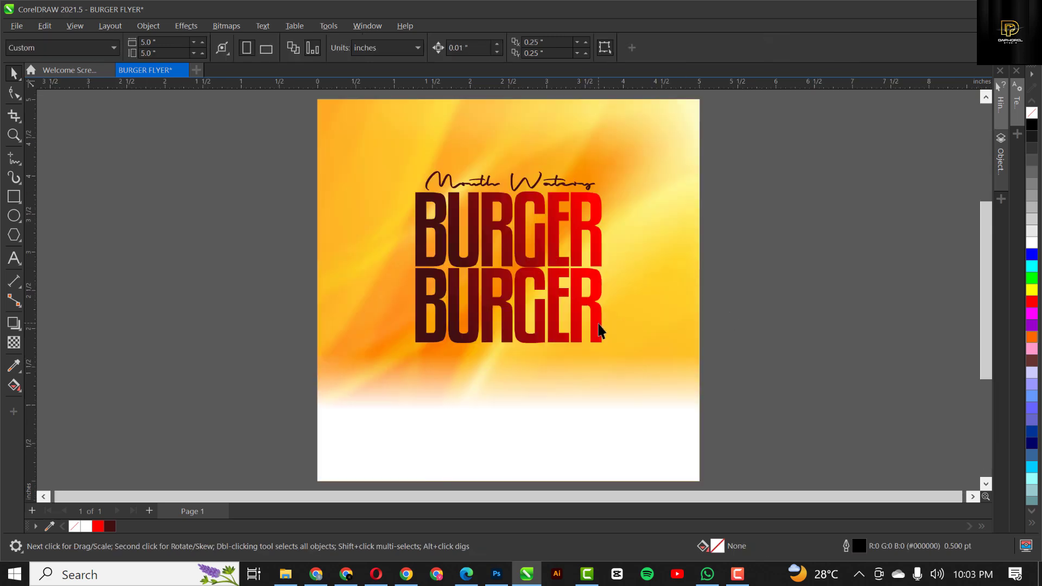
pyautogui.moveTo(823, 154); pyautogui.dragTo(367, 400)
pyautogui.moveTo(488, 296); pyautogui.dragTo(489, 288)
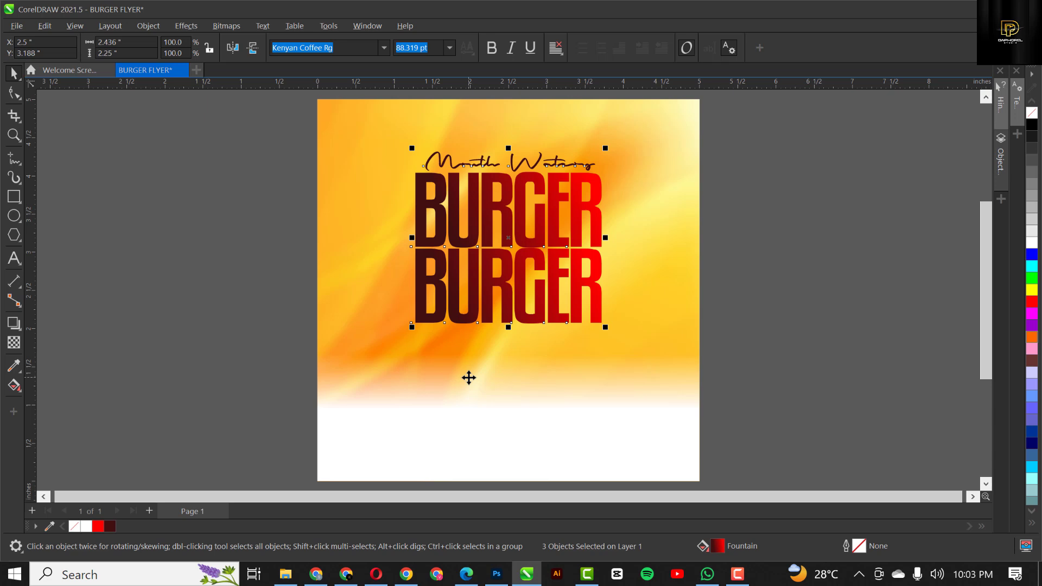
# Step: Bring the burger cut-out image from the file folder into the flyer document
pyautogui.click(286, 573)
pyautogui.moveTo(269, 118)
pyautogui.mouseDown()
pyautogui.moveTo(353, 193)
pyautogui.moveTo(567, 434)
pyautogui.moveTo(551, 540)
pyautogui.moveTo(526, 571)
pyautogui.moveTo(173, 287)
pyautogui.moveTo(235, 312)
pyautogui.moveTo(418, 279)
pyautogui.mouseUp()
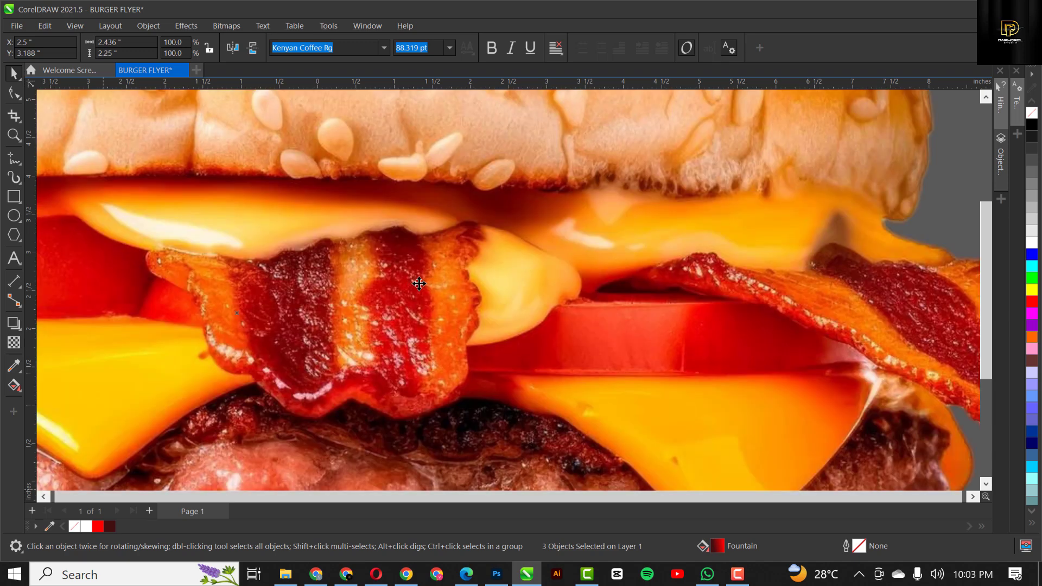
pyautogui.scroll(-3, 418, 279)
pyautogui.scroll(-4, 419, 285)
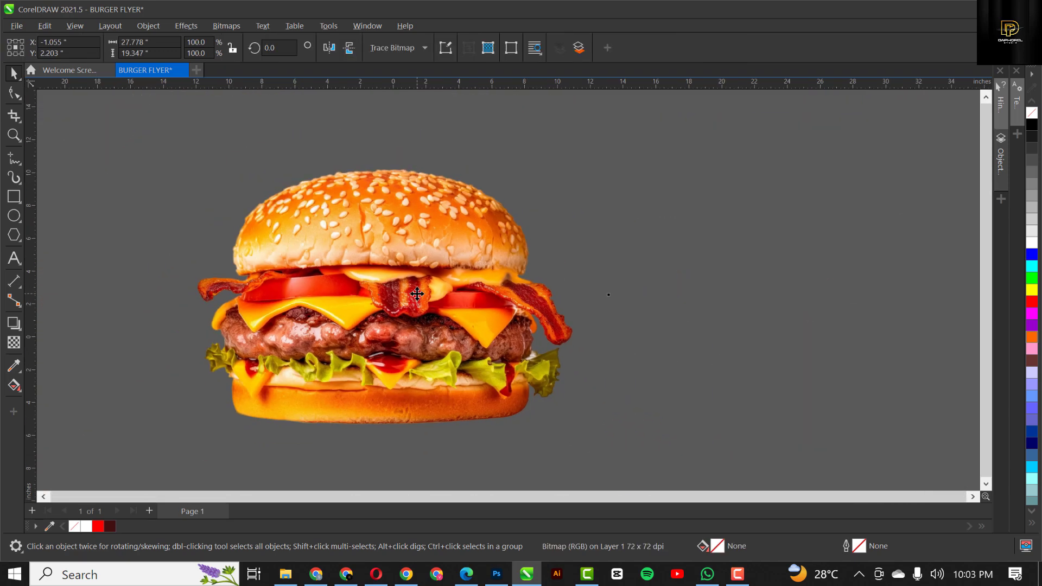
# Step: Scale the burger down to 13.5%, about 3.745 × 2.608 in, and centre it horizontally on the flyer's lower half at X 2.5 in
pyautogui.moveTo(566, 172); pyautogui.dragTo(450, 250)
pyautogui.moveTo(408, 308); pyautogui.dragTo(464, 321)
pyautogui.scroll(2, 445, 307)
pyautogui.scroll(2, 449, 306)
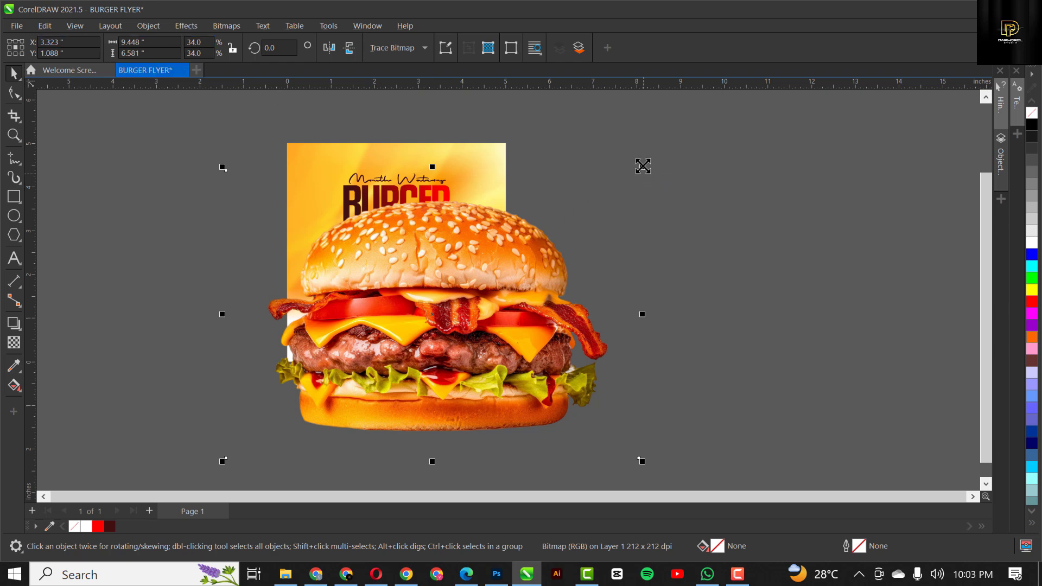
pyautogui.moveTo(642, 167); pyautogui.dragTo(519, 309)
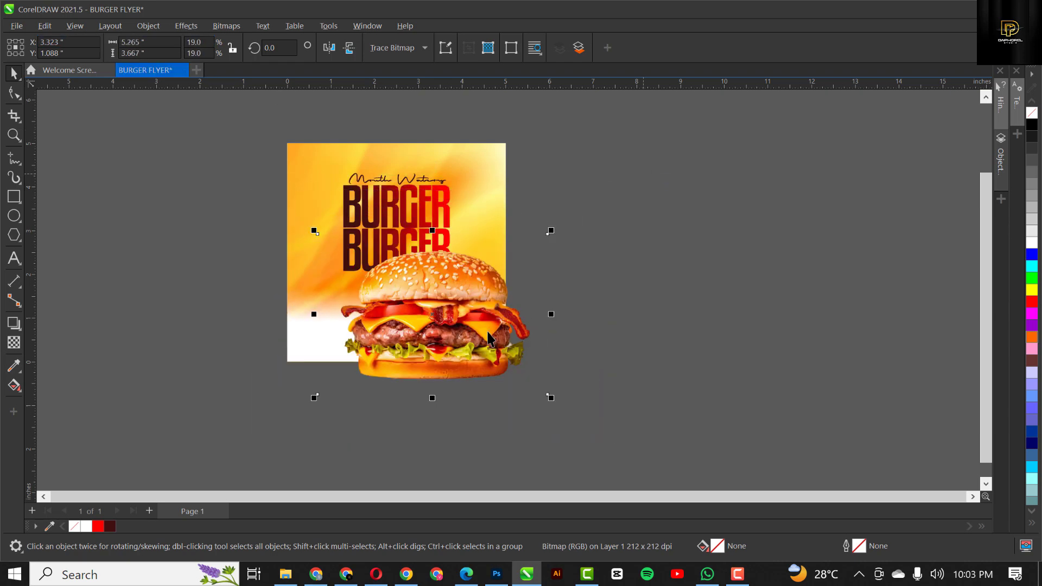
pyautogui.moveTo(484, 341); pyautogui.dragTo(449, 327)
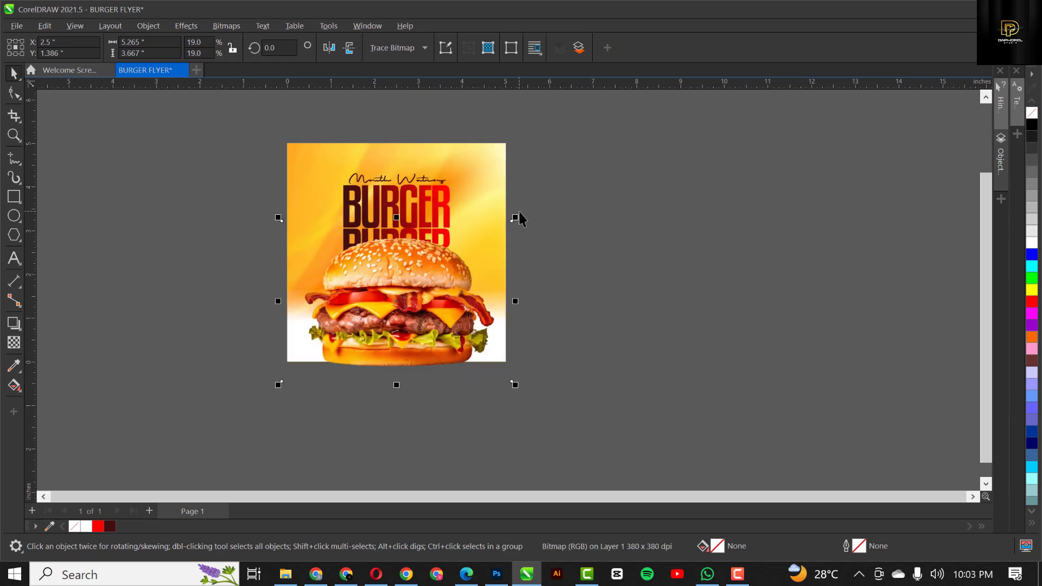
pyautogui.moveTo(514, 217); pyautogui.dragTo(481, 241)
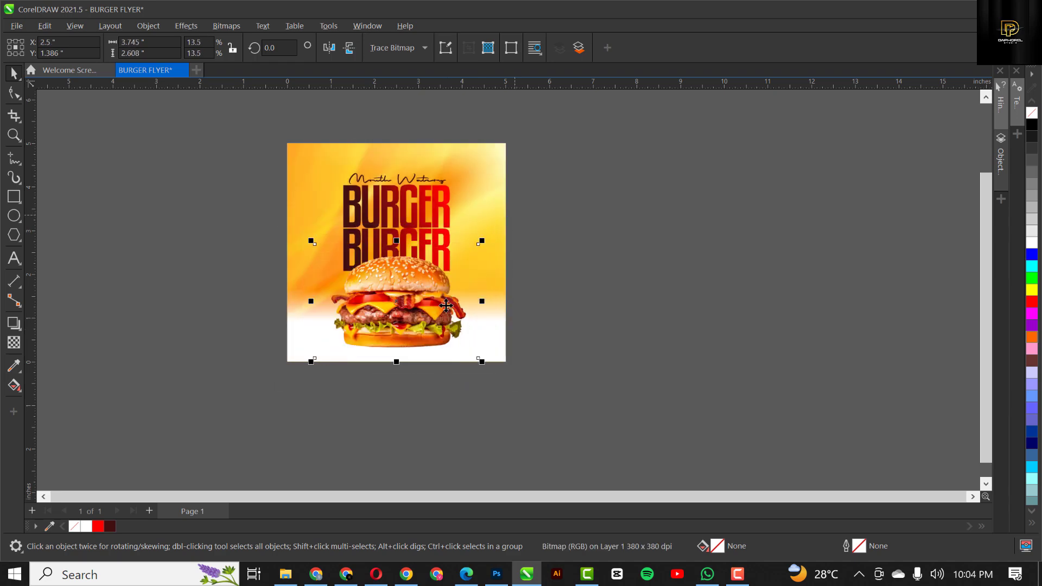
# Step: Raise the burger to about Y 1.831 in over the second headline and fine-tune its size to about 3.738 × 2.604 in
pyautogui.scroll(5, 423, 316)
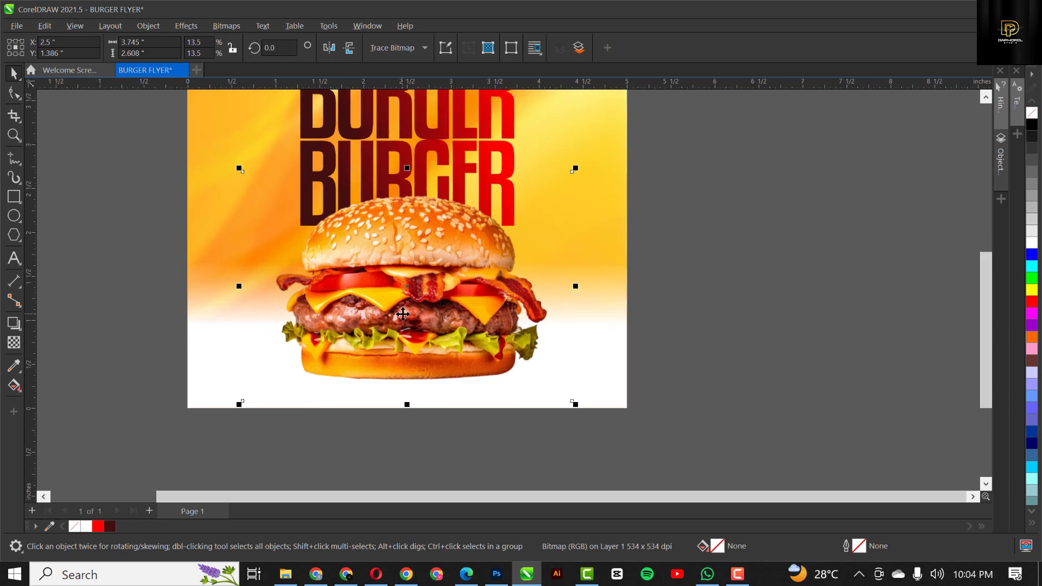
pyautogui.moveTo(406, 307); pyautogui.dragTo(428, 282)
pyautogui.scroll(-3, 488, 266)
pyautogui.scroll(3, 510, 256)
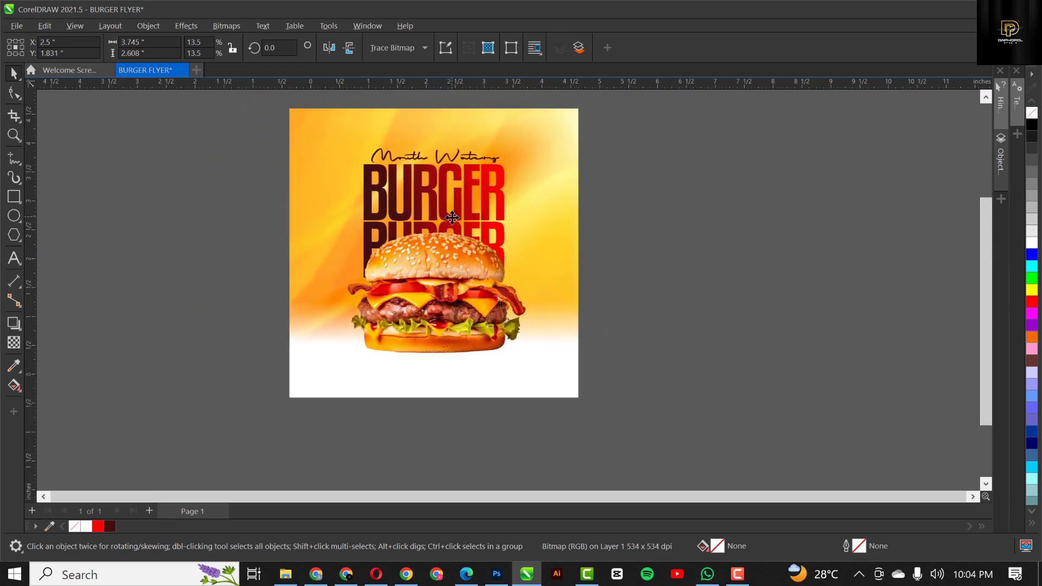
pyautogui.moveTo(561, 200); pyautogui.dragTo(549, 209)
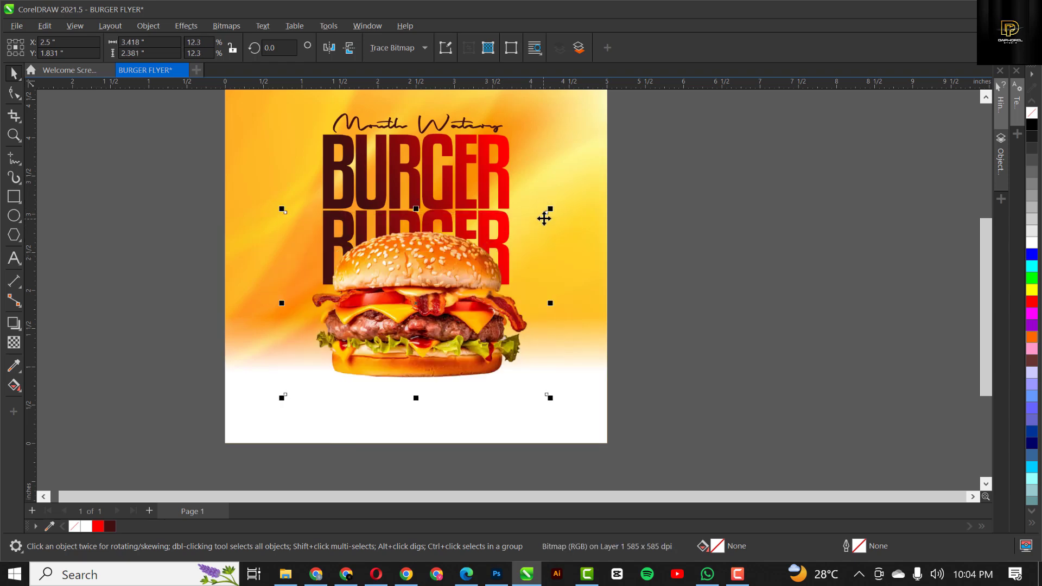
pyautogui.moveTo(549, 209); pyautogui.dragTo(562, 199)
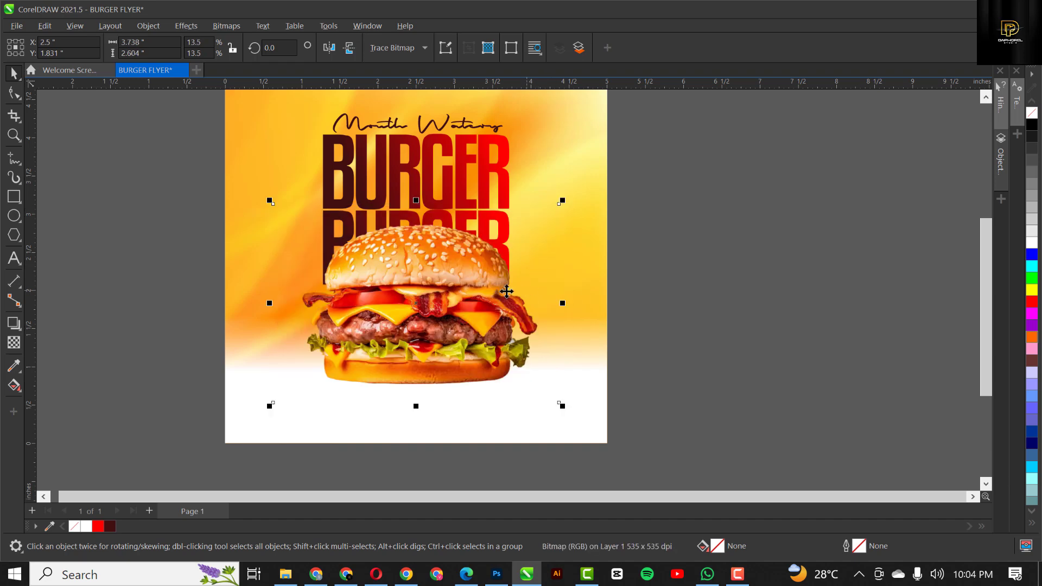
pyautogui.scroll(-3, 479, 237)
pyautogui.scroll(2, 451, 174)
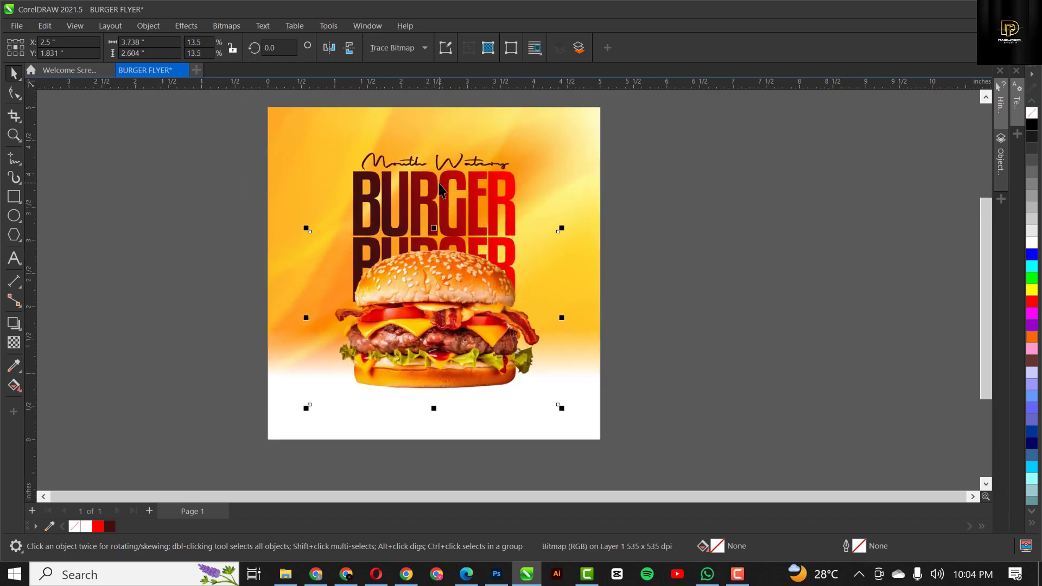
# Step: Move the burger beside the flyer and raise the tagline and both headlines to about Y 3.336 in
pyautogui.click(438, 182)
pyautogui.keyDown('shift'); pyautogui.click(484, 251); pyautogui.keyUp('shift')
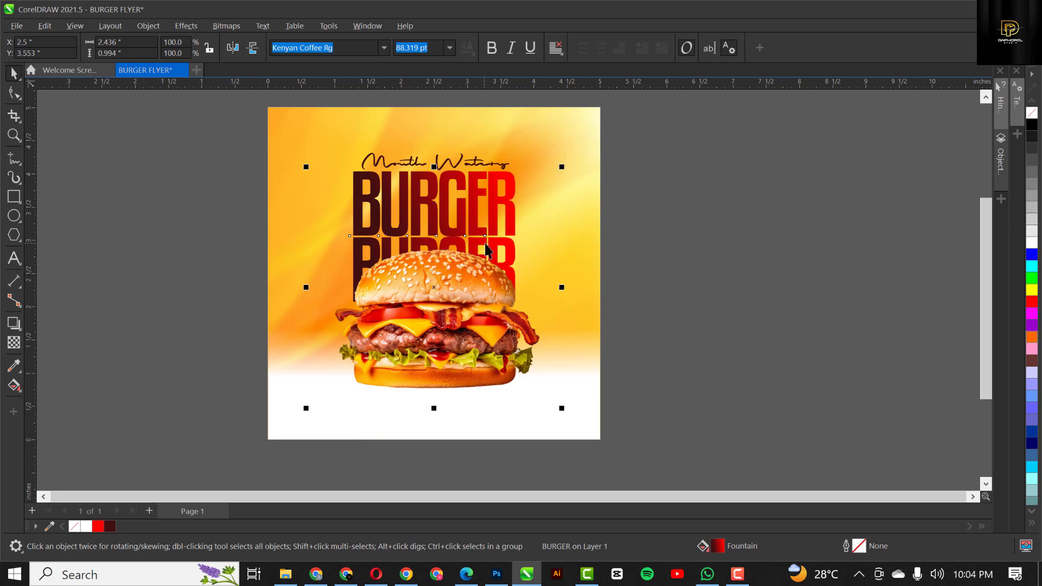
pyautogui.click(759, 271)
pyautogui.scroll(-1, 525, 285)
pyautogui.moveTo(428, 321); pyautogui.dragTo(675, 304)
pyautogui.moveTo(234, 149); pyautogui.dragTo(542, 295)
pyautogui.moveTo(483, 268); pyautogui.dragTo(482, 260)
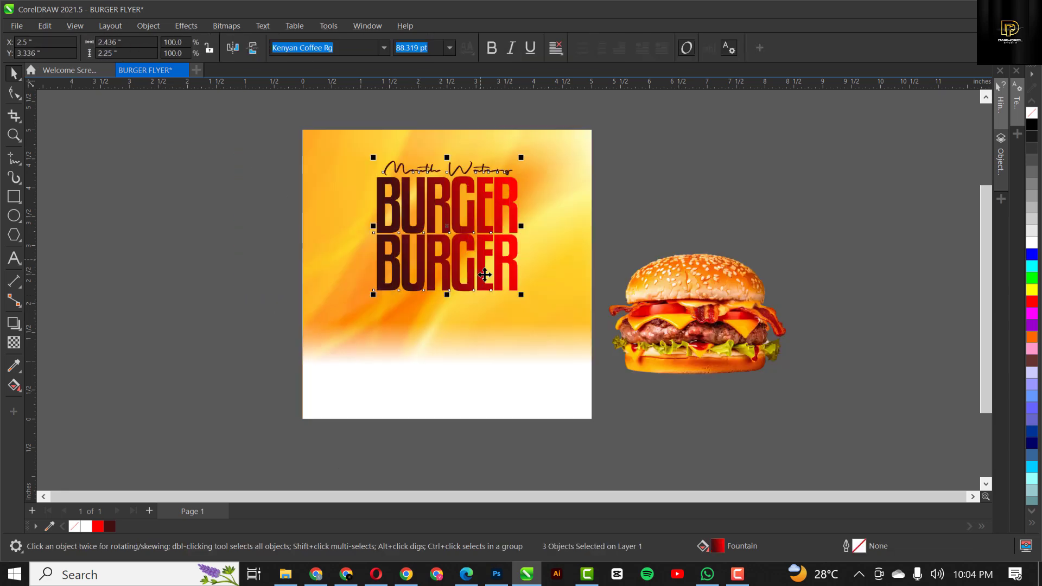
# Step: Return the burger to about X 2.526 in on the flyer and crop its empty side margins to about 3.168 in wide
pyautogui.moveTo(697, 301); pyautogui.dragTo(461, 342)
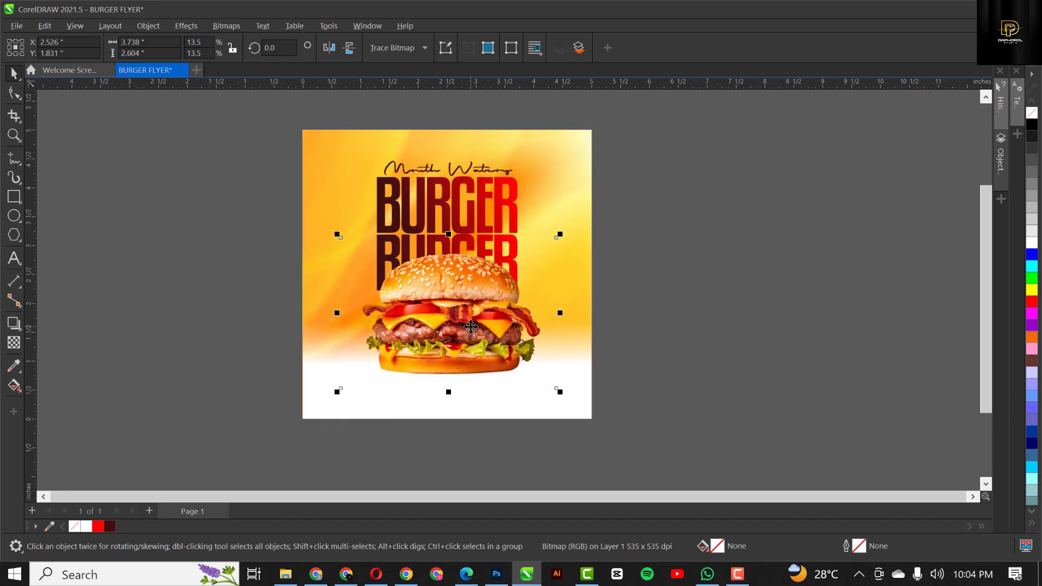
pyautogui.press('F10')
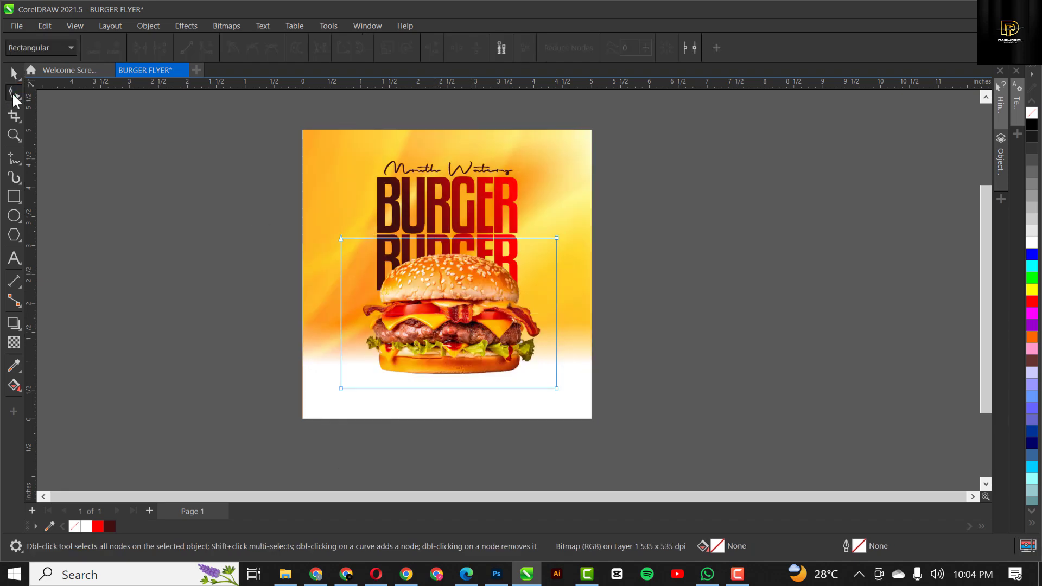
pyautogui.moveTo(362, 377); pyautogui.dragTo(358, 387)
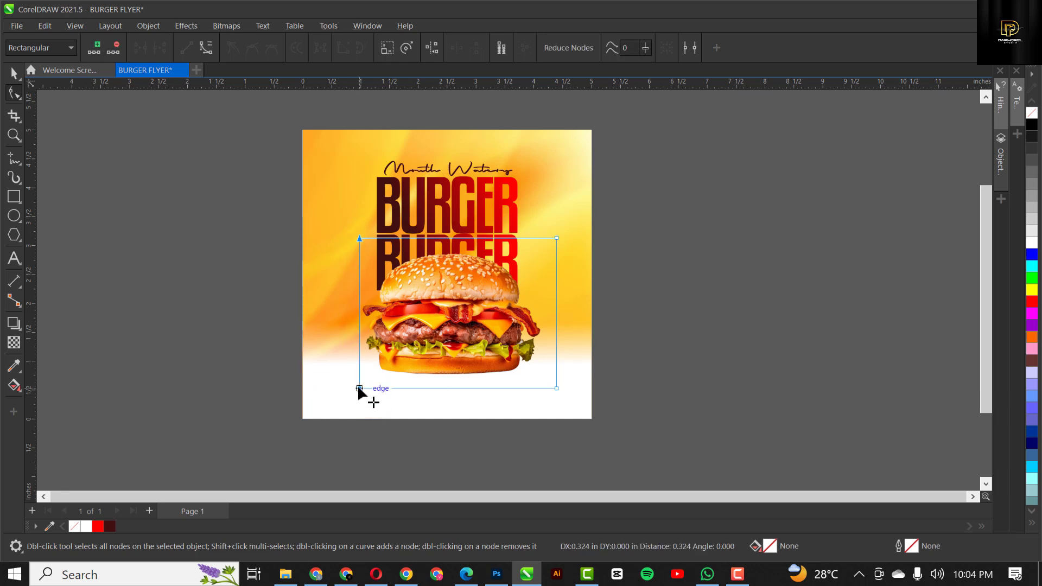
pyautogui.moveTo(576, 322); pyautogui.dragTo(573, 386)
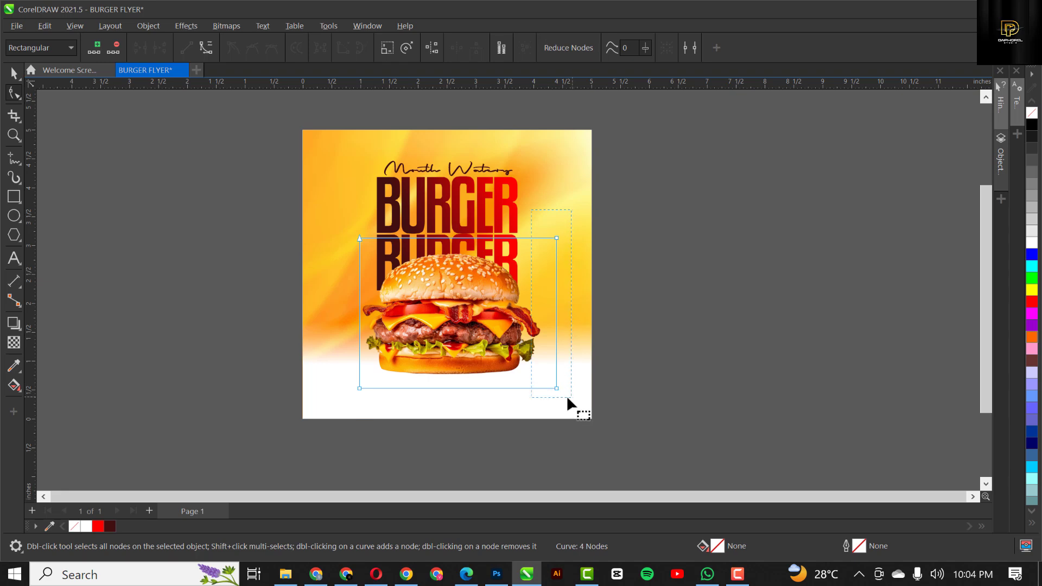
pyautogui.scroll(2, 565, 395)
pyautogui.scroll(-1, 596, 383)
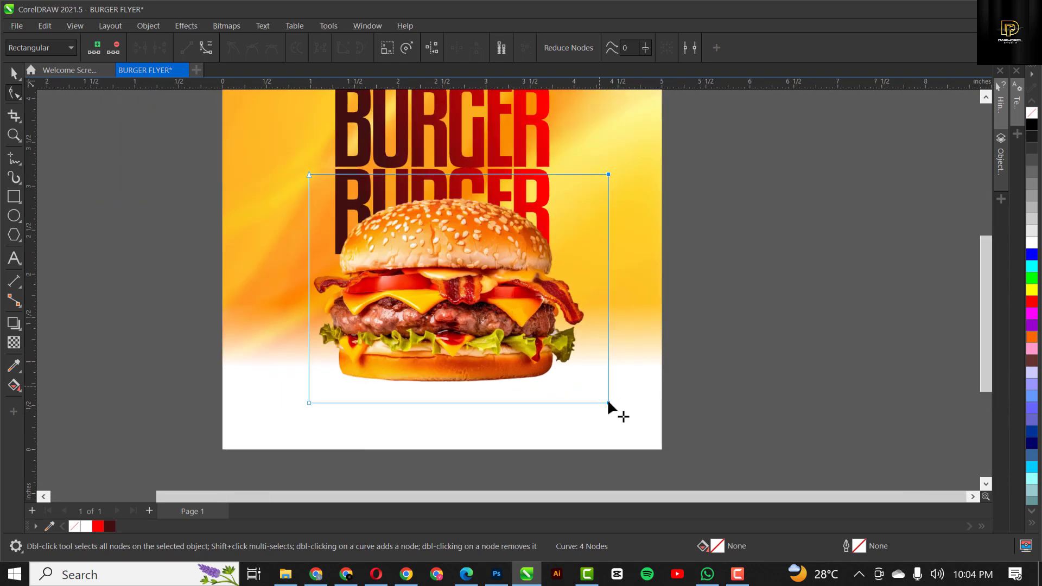
pyautogui.moveTo(607, 402); pyautogui.dragTo(585, 402)
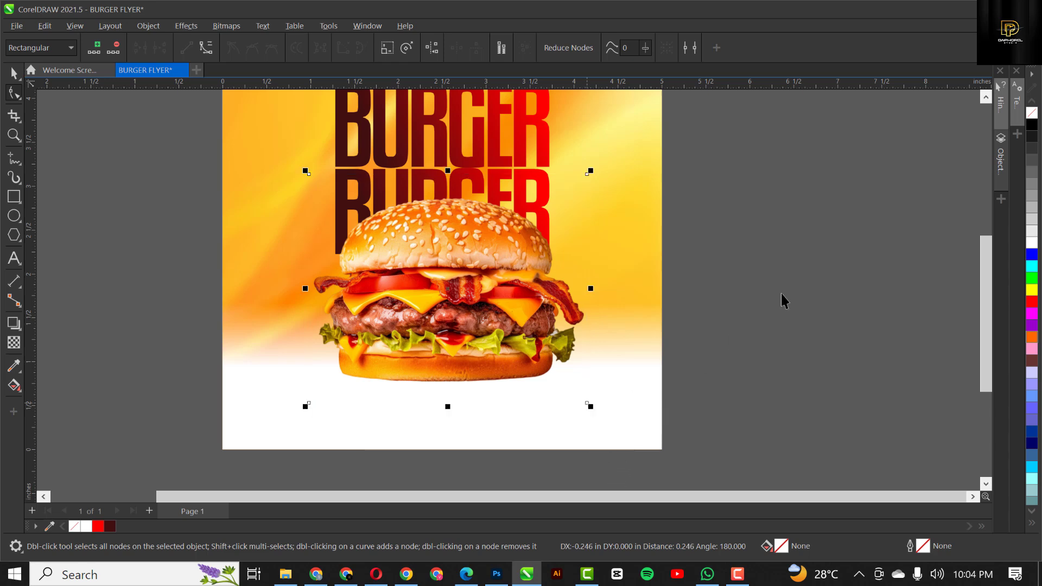
pyautogui.press('space')
# Step: Rotate the burger clockwise about its centre to about 351.1°
pyautogui.scroll(-2, 666, 288)
pyautogui.press('Escape')
pyautogui.scroll(2, 545, 352)
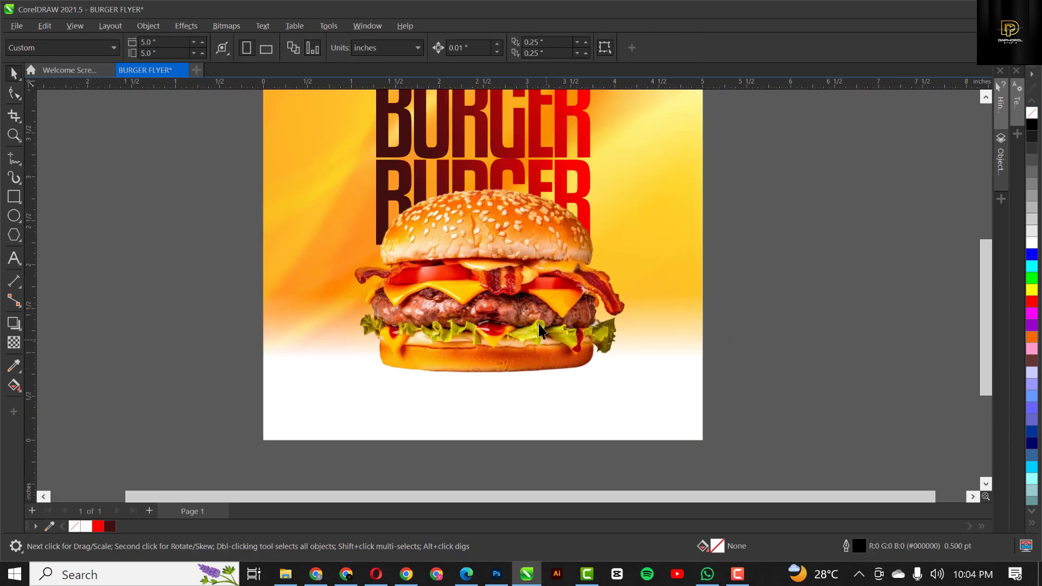
pyautogui.click(540, 329)
pyautogui.scroll(-1, 509, 293)
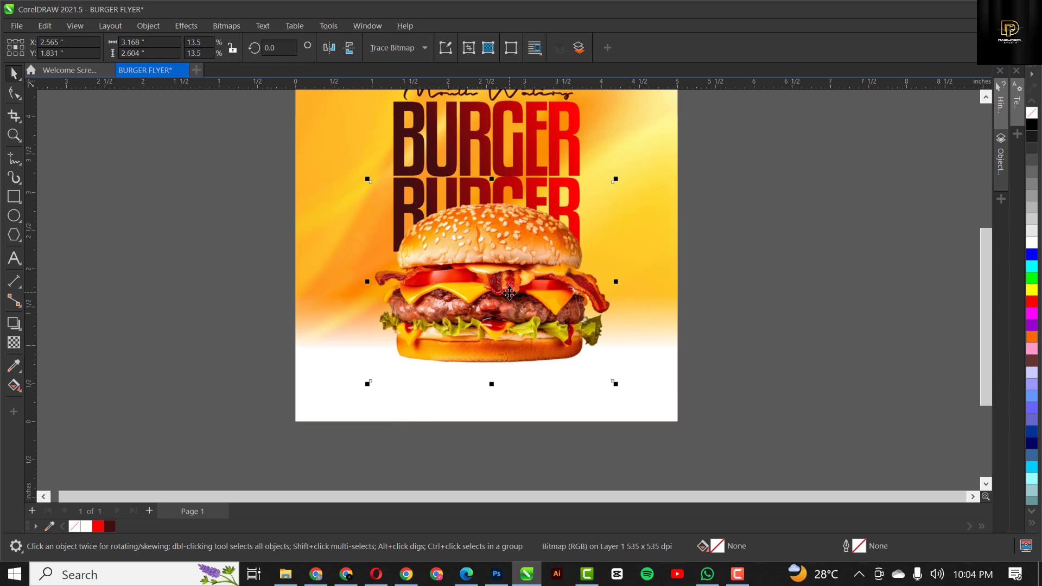
pyautogui.click(496, 252)
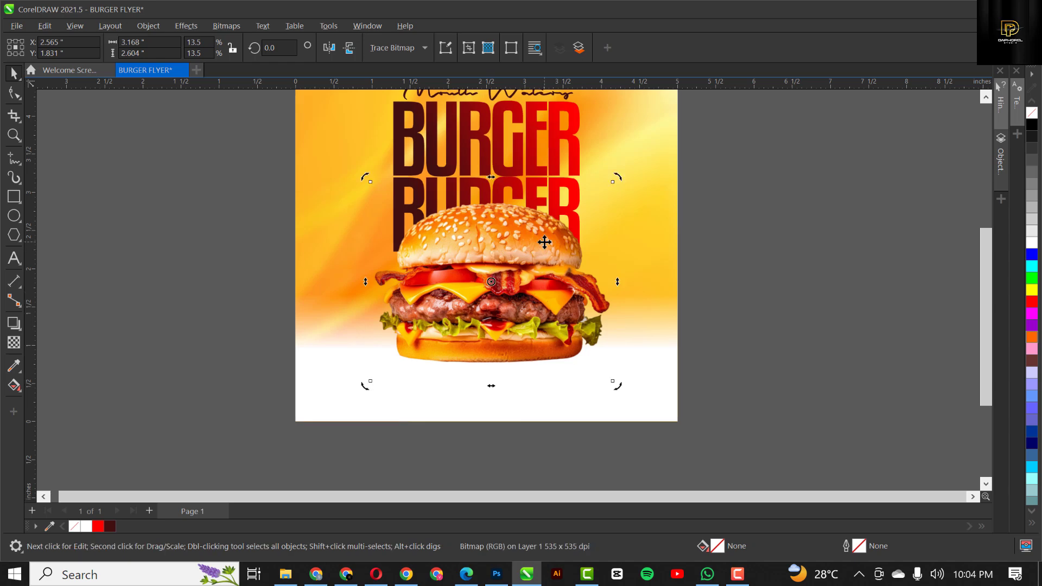
pyautogui.moveTo(609, 176); pyautogui.dragTo(631, 167)
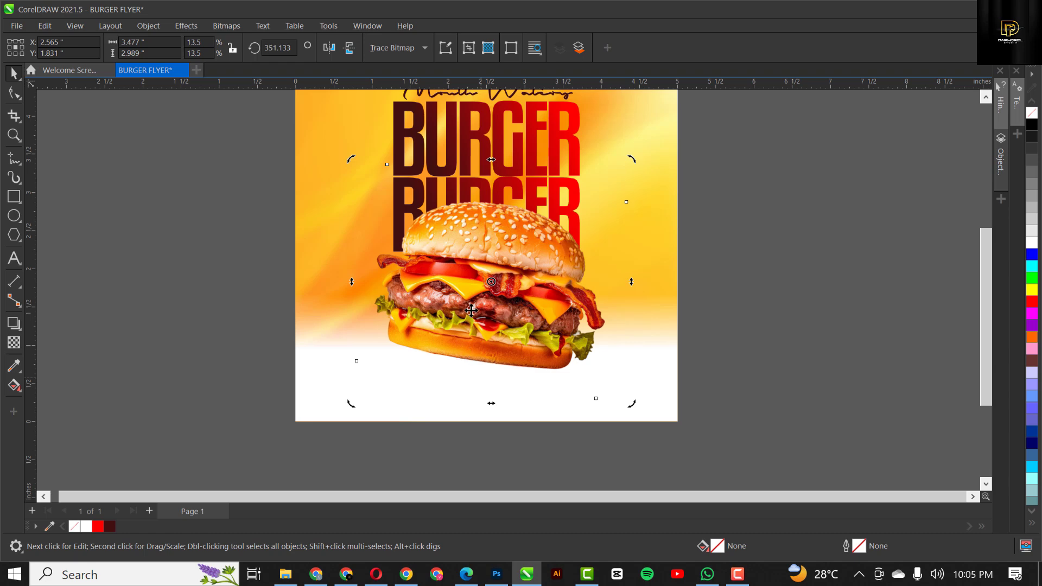
# Step: Convert the rotated burger to a 300 dpi RGB bitmap with anti-aliasing and a transparent background
pyautogui.scroll(-3, 506, 273)
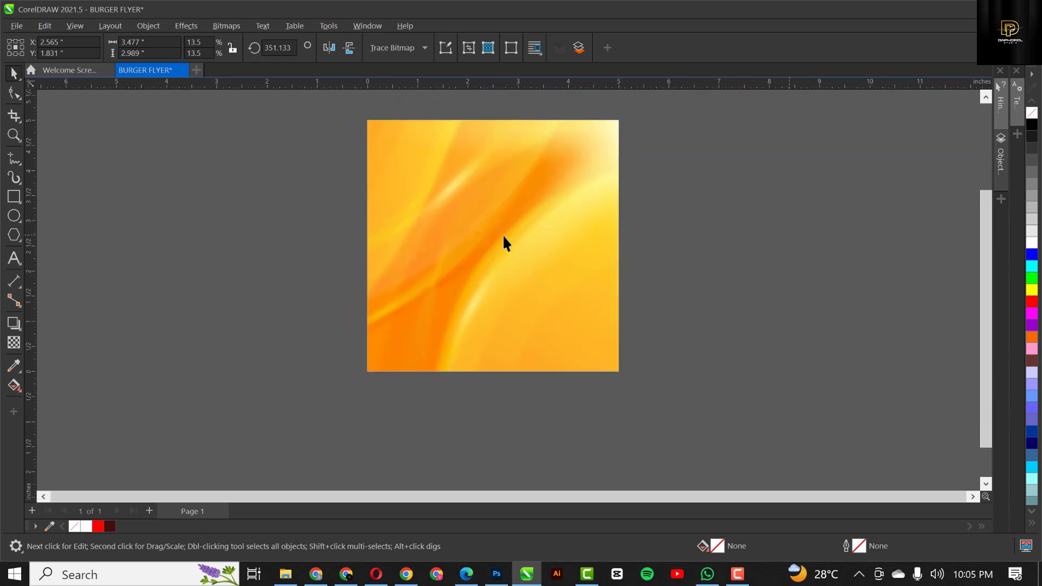
pyautogui.scroll(-2, 488, 239)
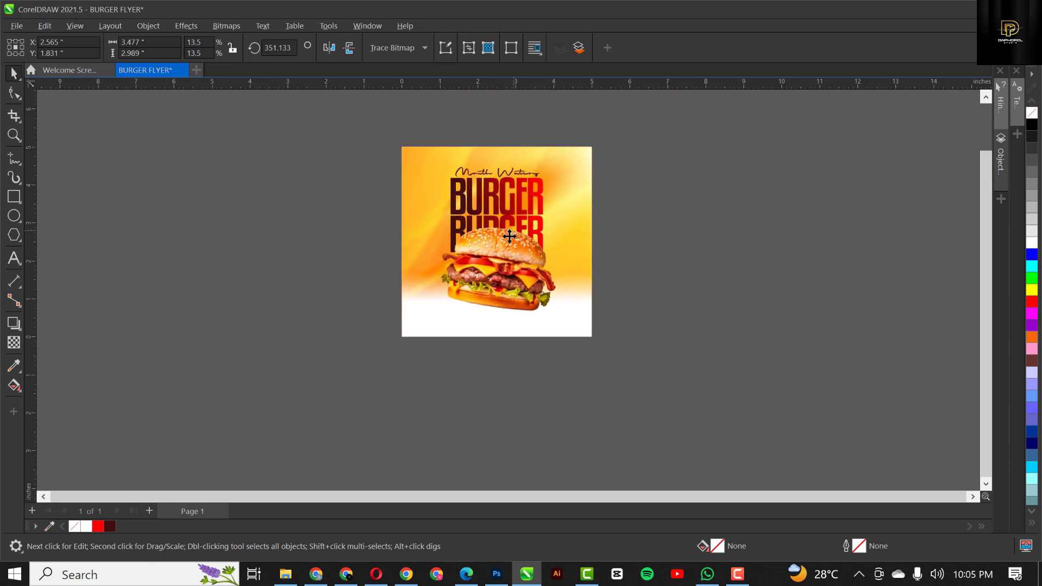
pyautogui.scroll(2, 508, 239)
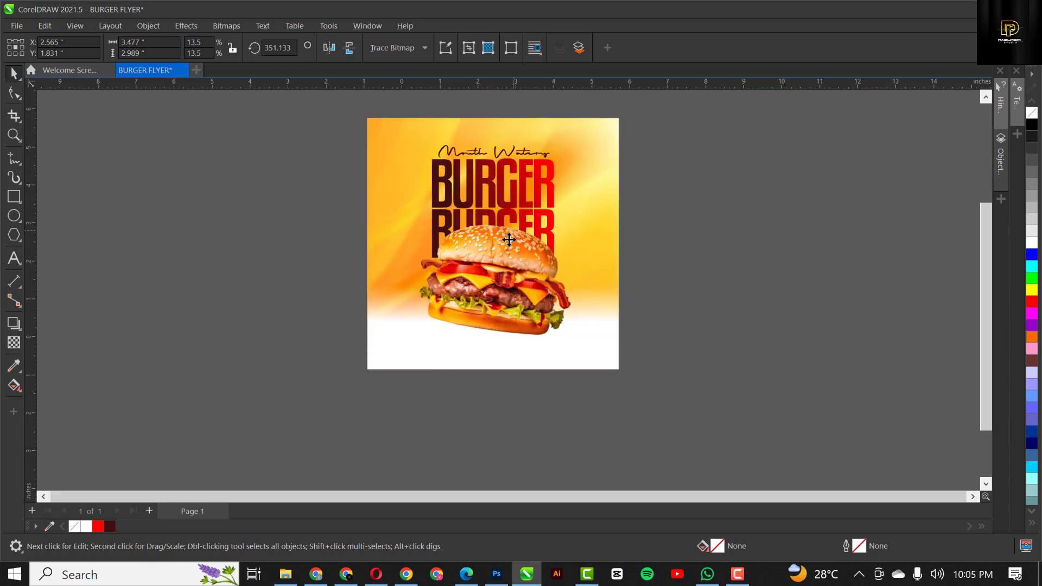
pyautogui.click(509, 240)
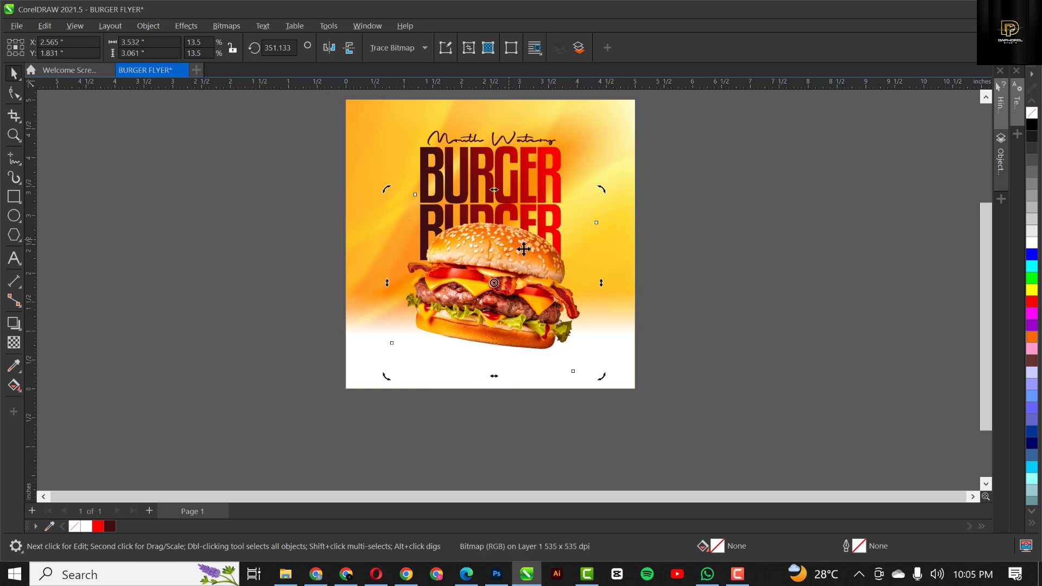
pyautogui.click(224, 26)
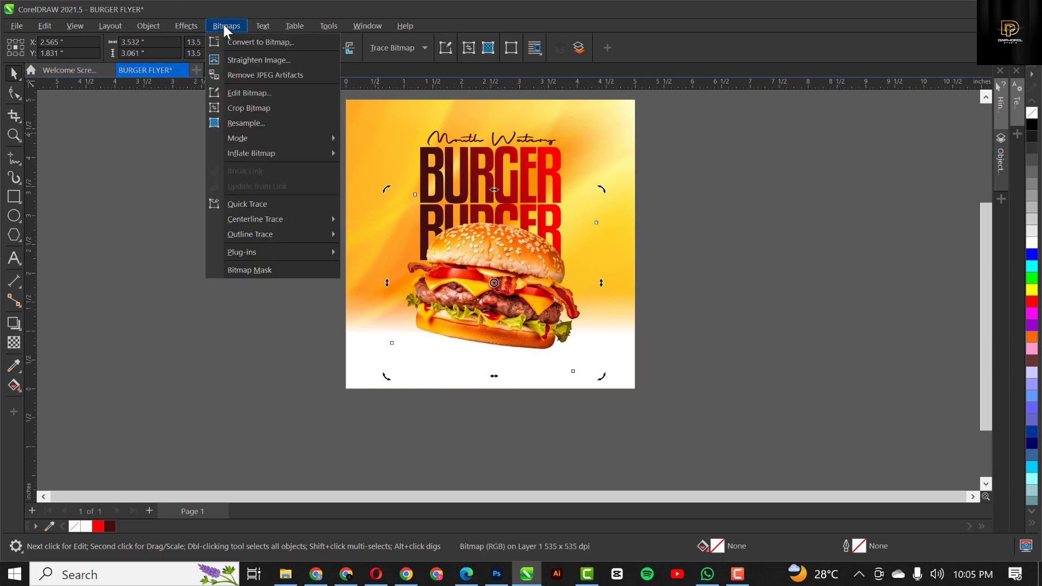
pyautogui.click(233, 37)
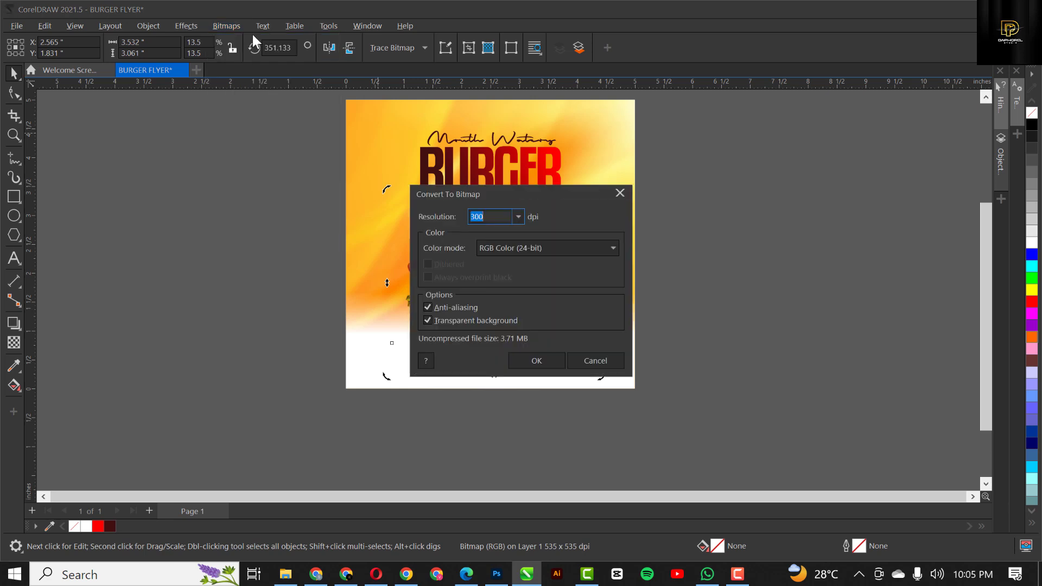
pyautogui.click(535, 363)
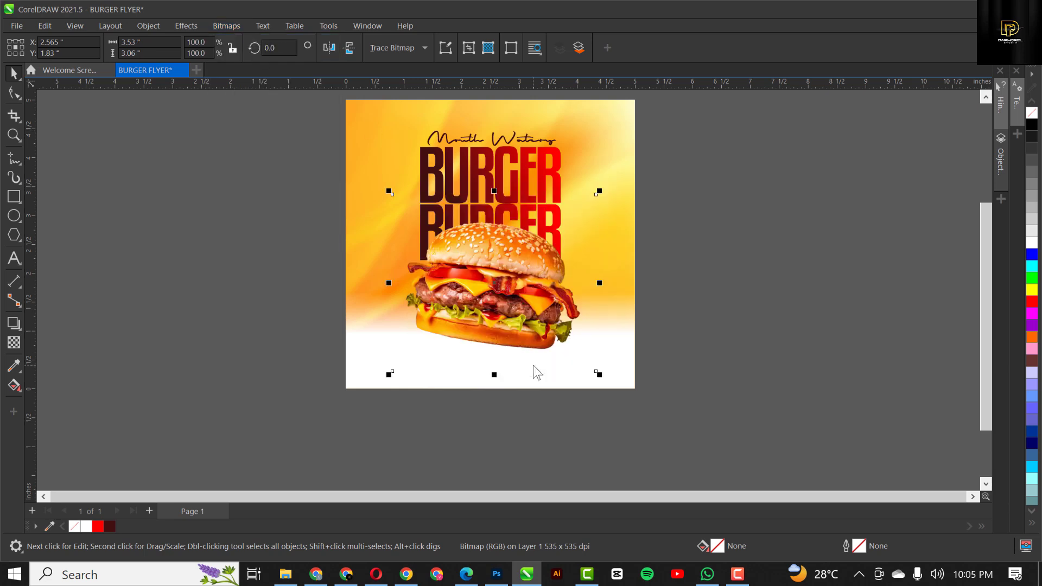
# Step: Reselect the burger and run the bitmap conversion on it once more
pyautogui.click(650, 282)
pyautogui.click(480, 276)
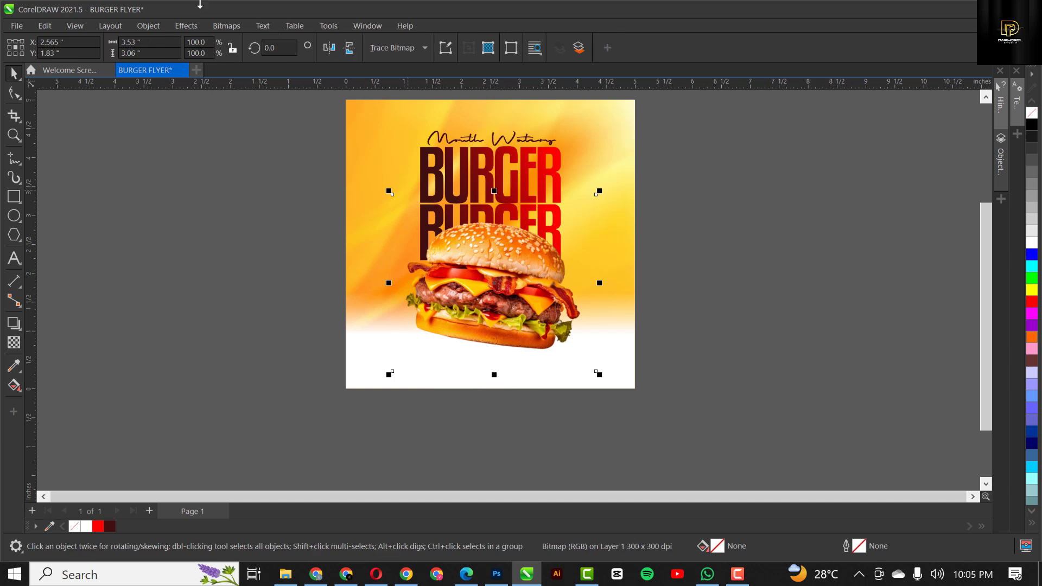
pyautogui.click(228, 25)
pyautogui.click(238, 41)
pyautogui.click(536, 360)
pyautogui.scroll(-1, 521, 296)
pyautogui.scroll(2, 470, 260)
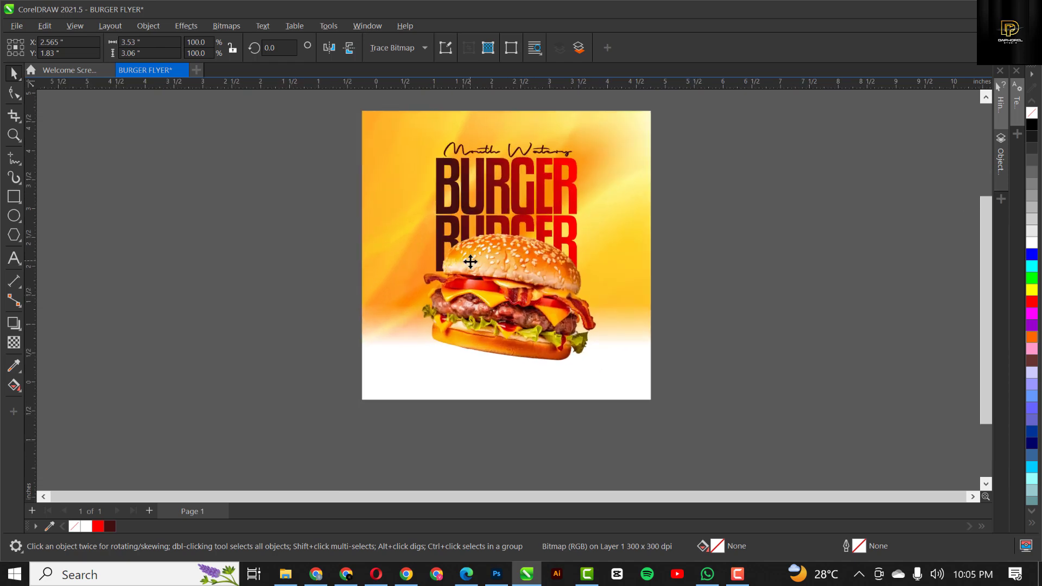
# Step: Draw a flat ellipse about 2.224 in wide and 0.202 in high just below the burger
pyautogui.scroll(-1, 485, 294)
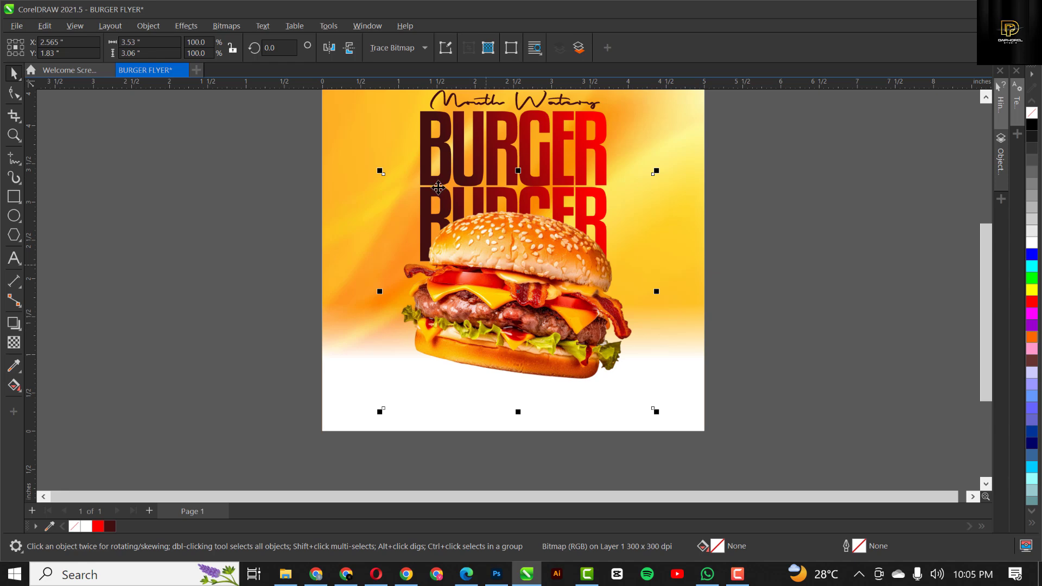
pyautogui.click(15, 217)
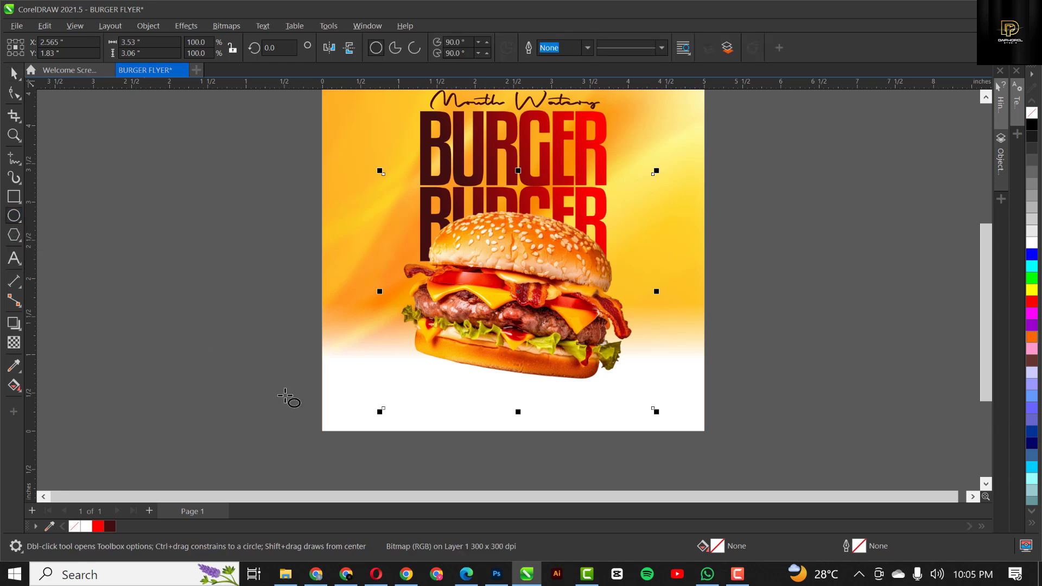
pyautogui.moveTo(431, 377); pyautogui.dragTo(601, 390)
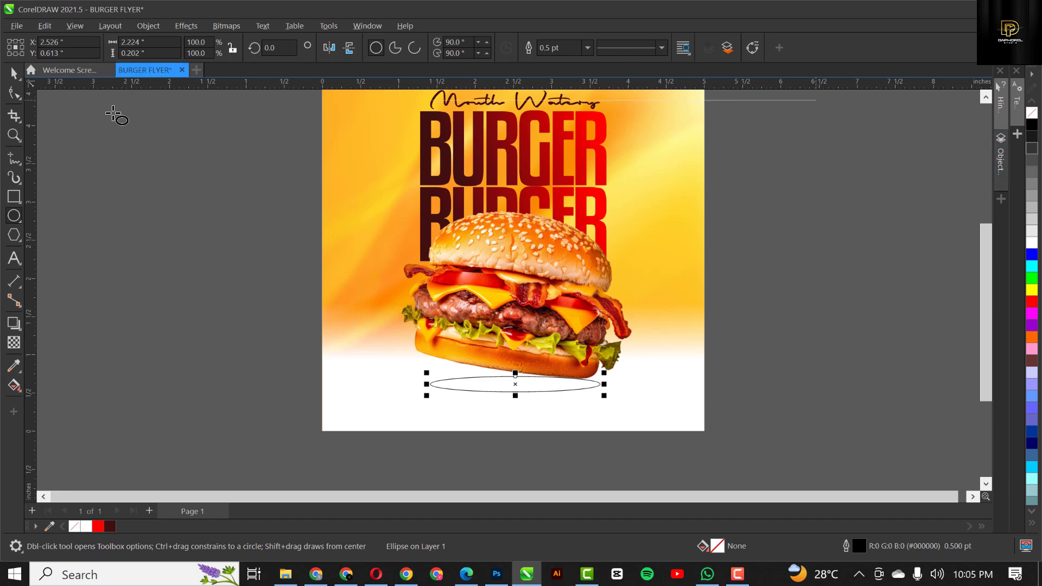
# Step: Fill the ellipse with the dark maroon C45 M87 Y80 K69 sampled from the BURGER headline and remove its outline
pyautogui.click(13, 365)
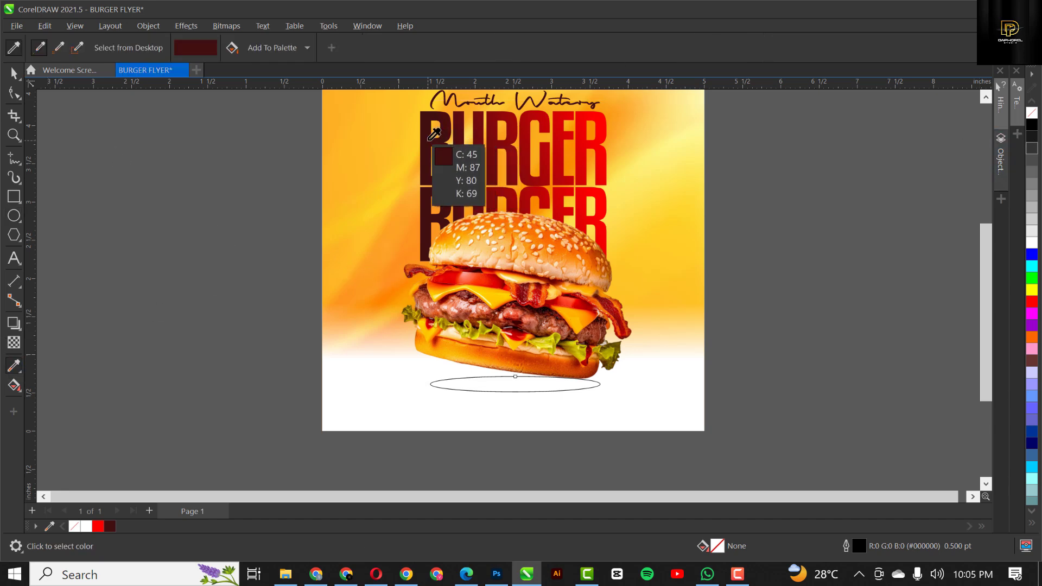
pyautogui.click(434, 133)
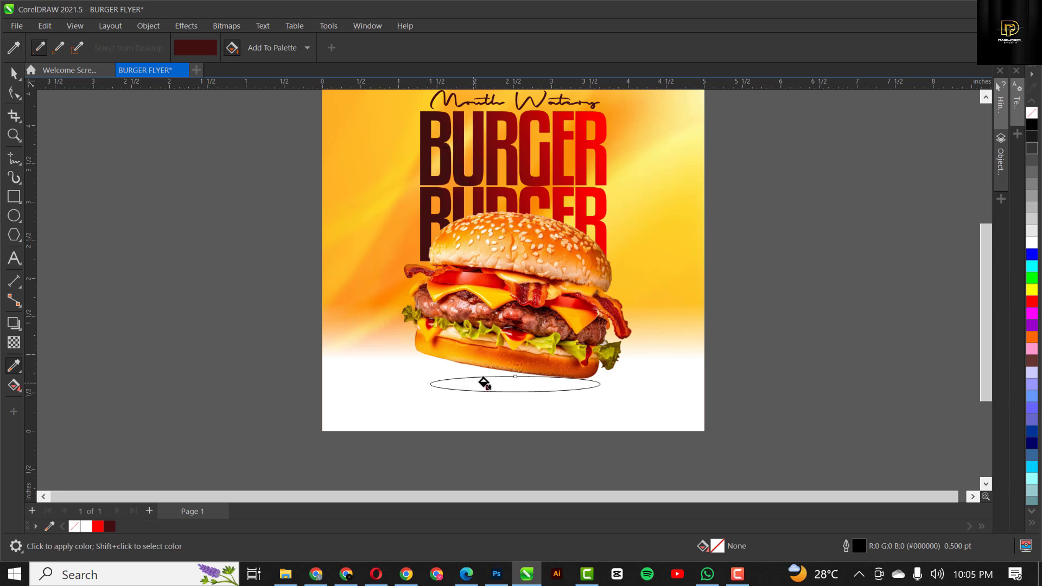
pyautogui.click(479, 382)
pyautogui.press('space')
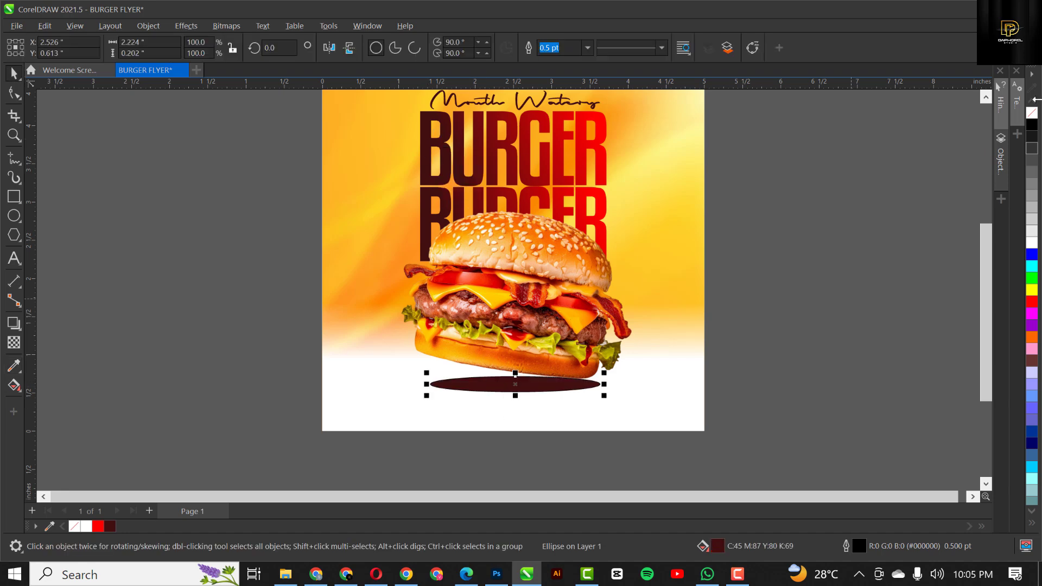
pyautogui.rightClick(1031, 114)
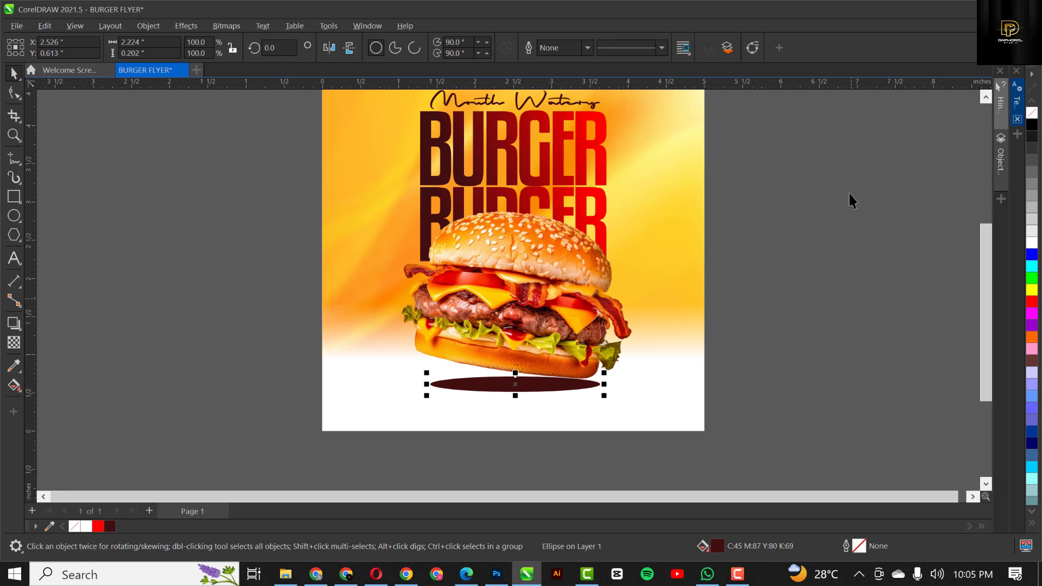
# Step: Raise the ellipse to about Y 0.714 in and bring the burger to the front of the layer so it overlaps the ellipse
pyautogui.scroll(3, 518, 395)
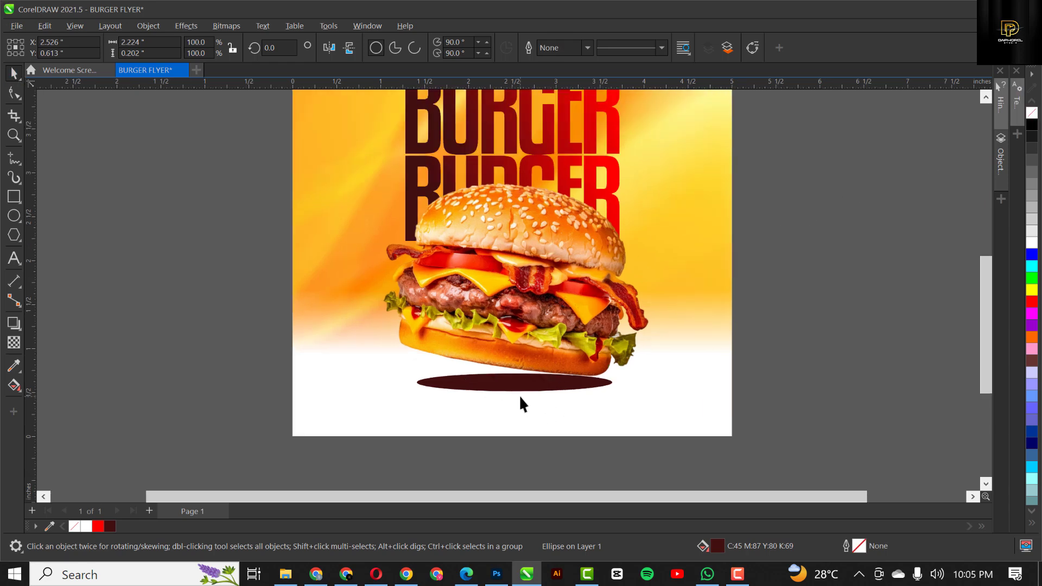
pyautogui.moveTo(519, 373); pyautogui.dragTo(519, 365)
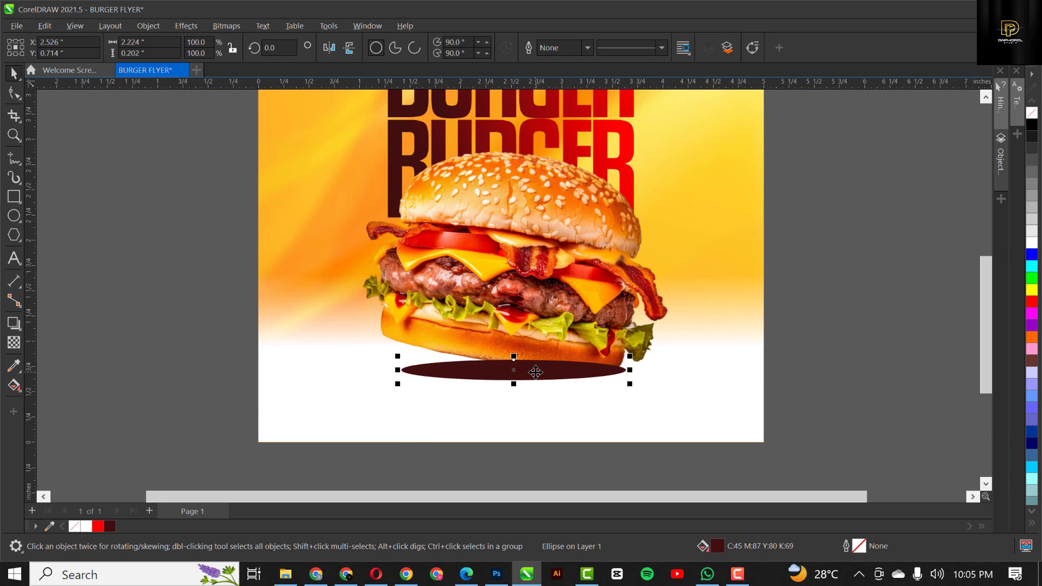
pyautogui.click(535, 267)
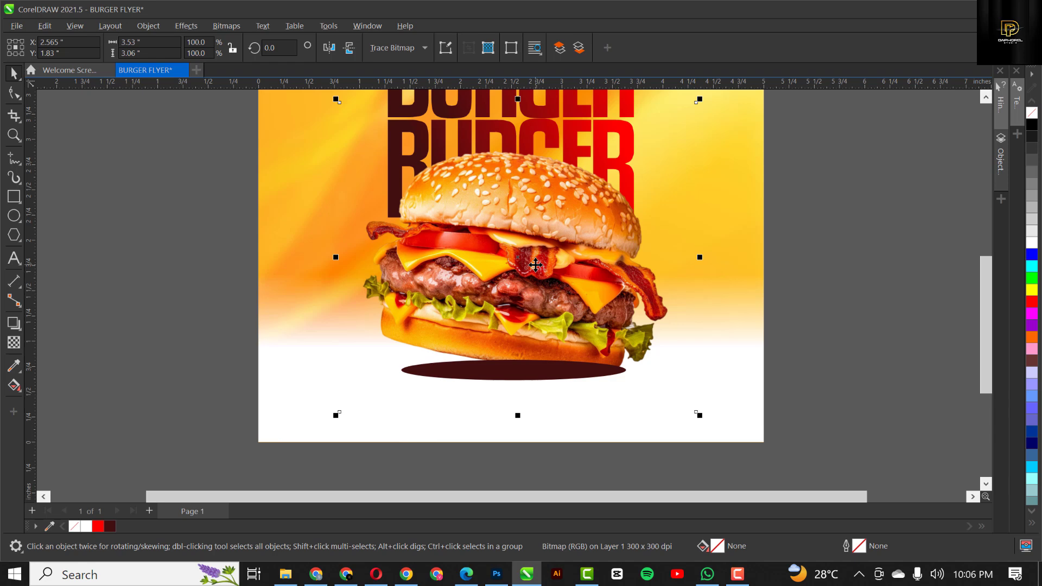
pyautogui.rightClick(535, 265)
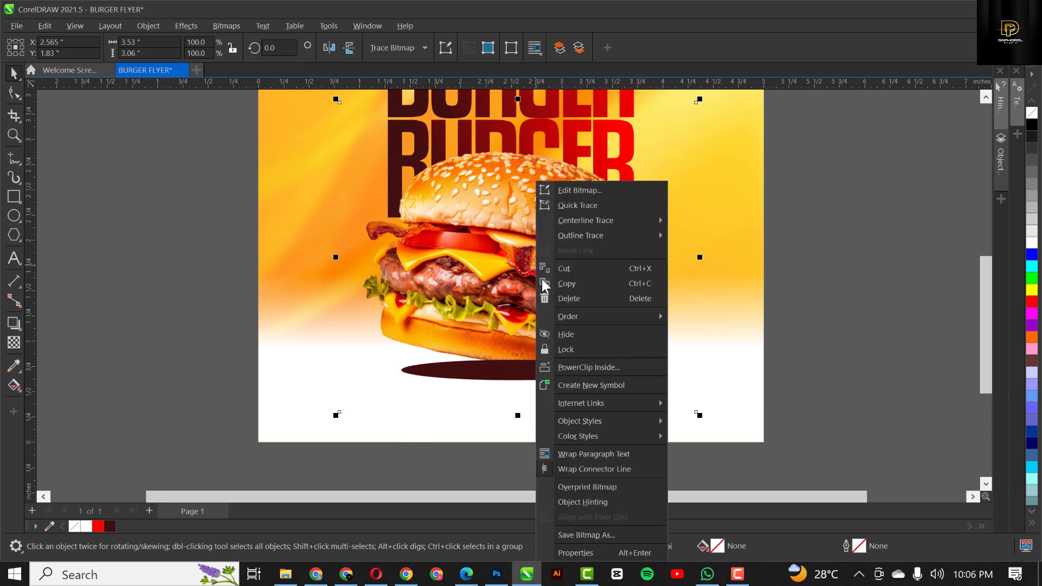
pyautogui.moveTo(606, 320)
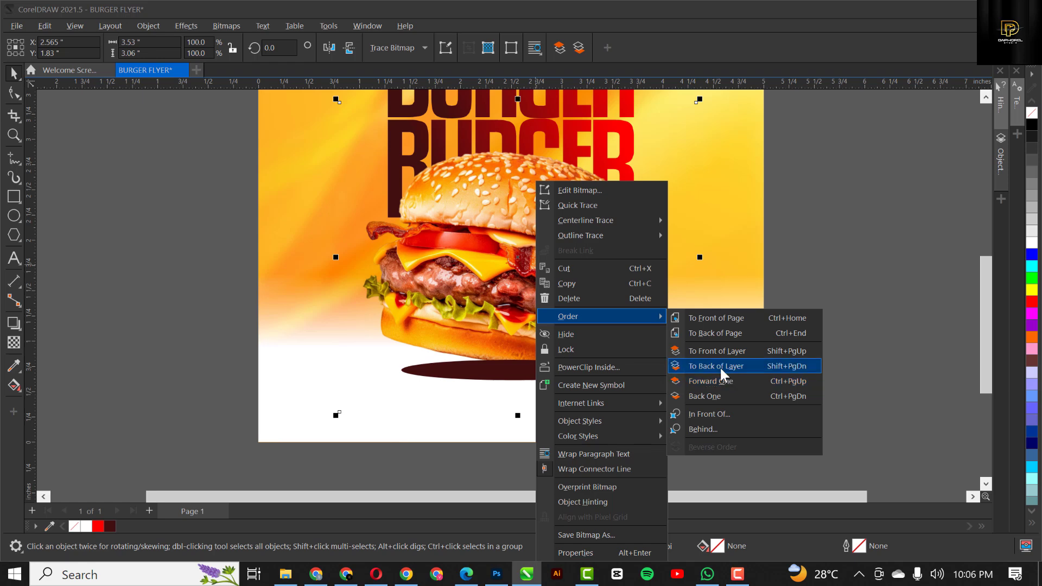
pyautogui.click(721, 352)
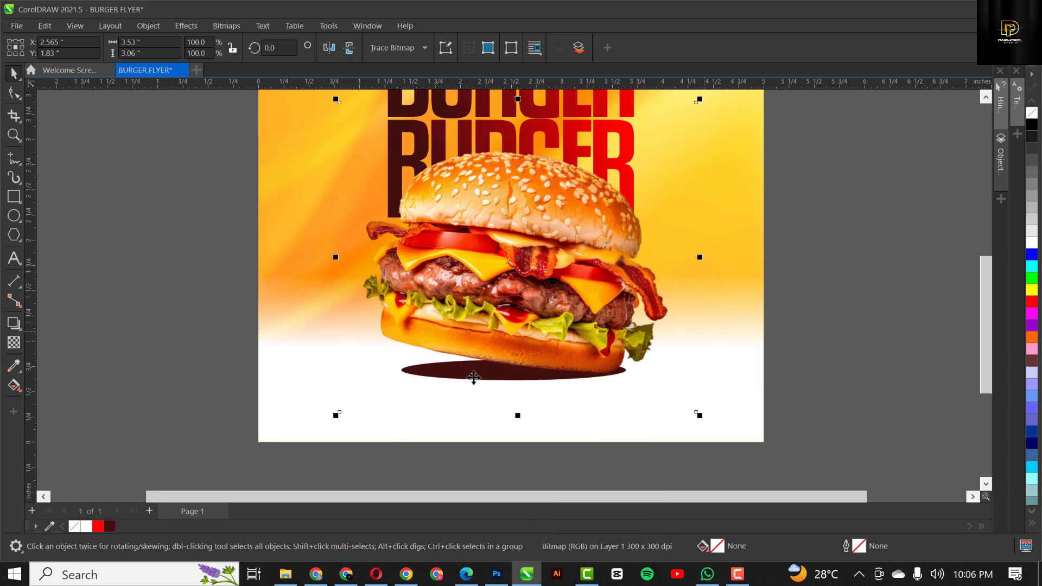
# Step: Stretch the ellipse's left side to a width of about 2.562 in and place a copy below the page at about Y -0.2 in
pyautogui.click(423, 379)
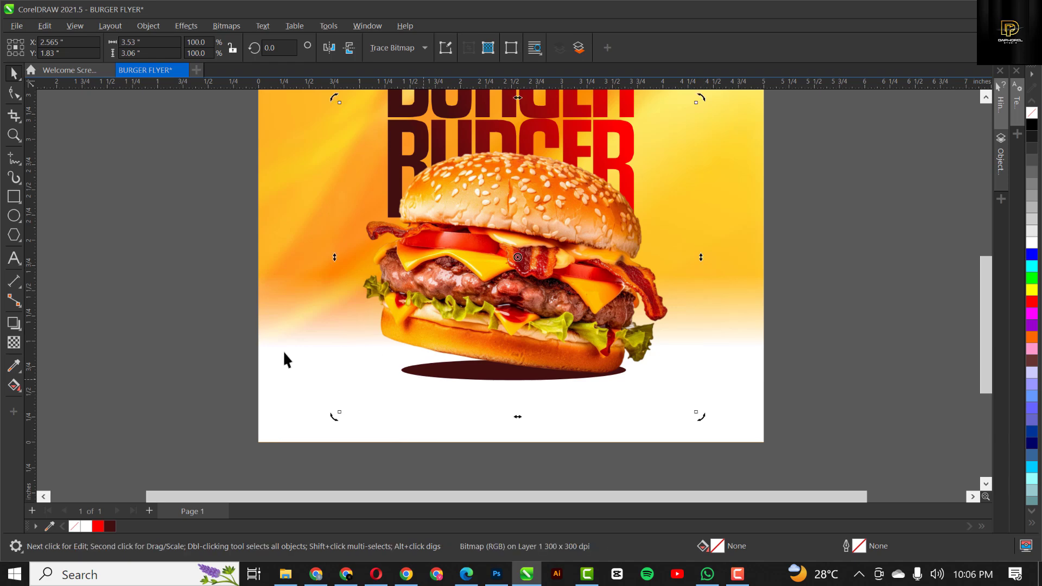
pyautogui.click(153, 311)
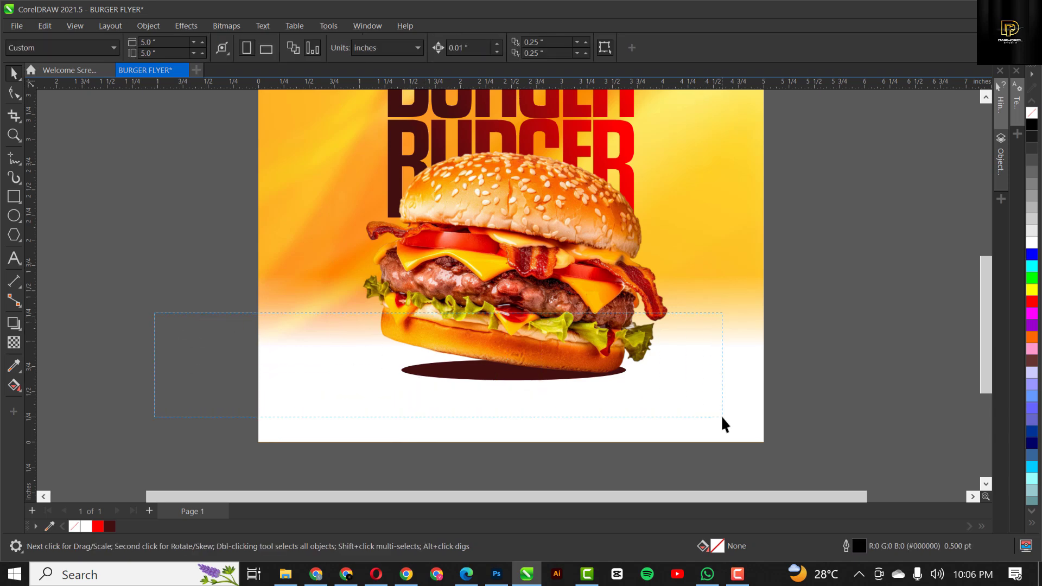
pyautogui.moveTo(720, 415); pyautogui.dragTo(720, 415)
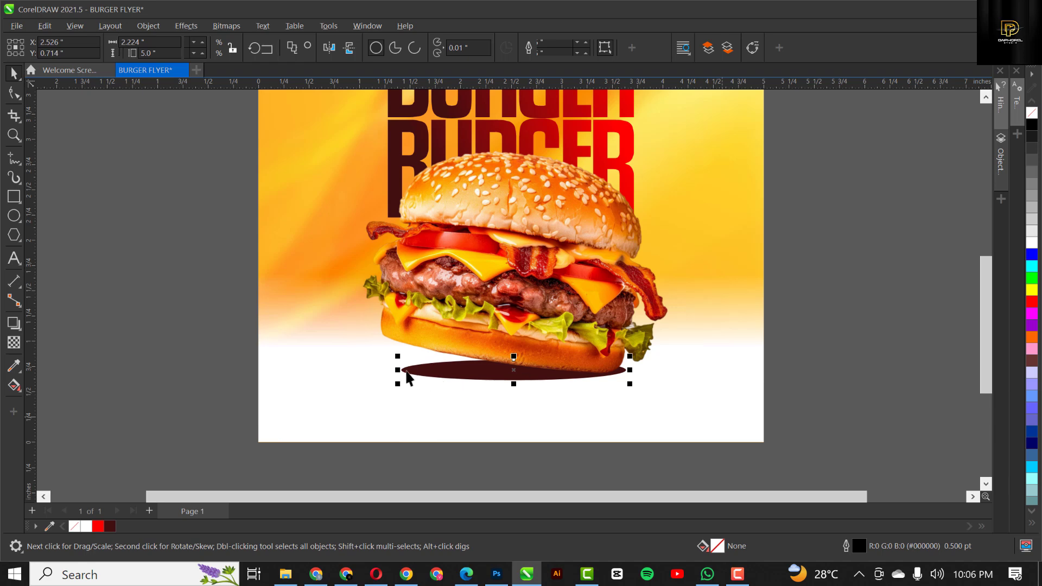
pyautogui.moveTo(397, 370); pyautogui.dragTo(363, 369)
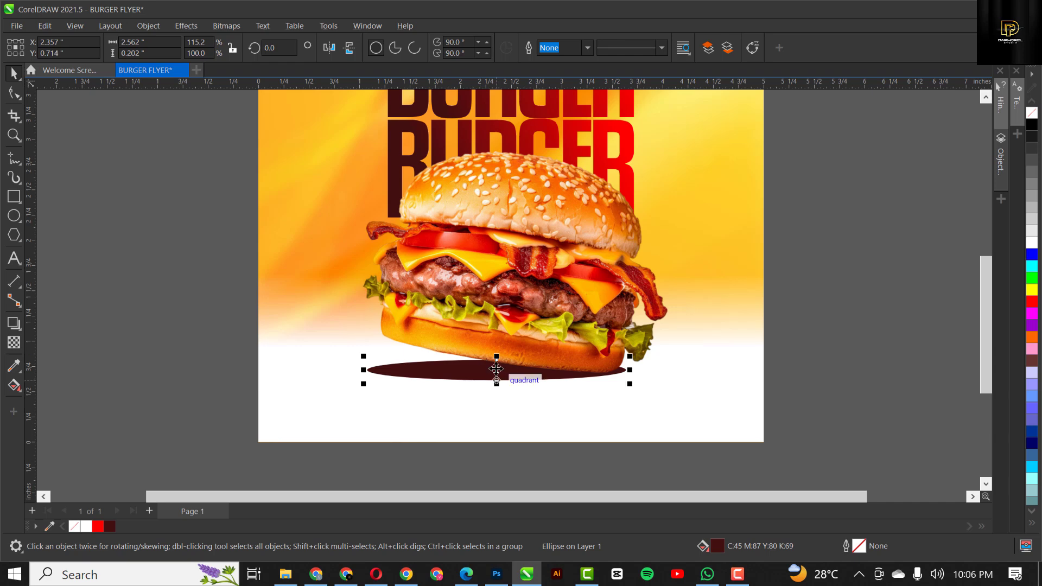
pyautogui.moveTo(497, 369); pyautogui.dragTo(506, 463)
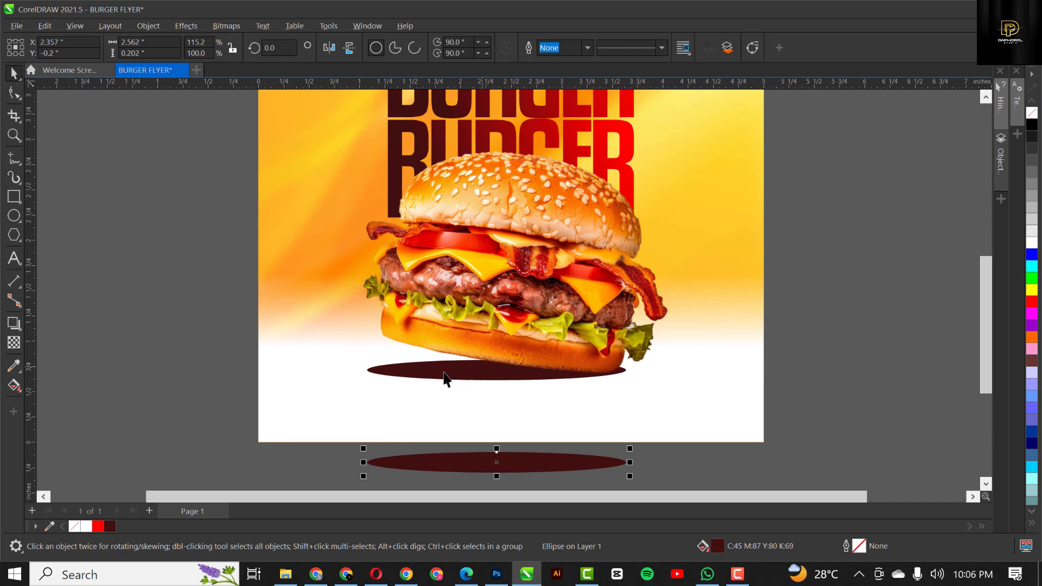
# Step: Reshape the burger bitmap's frame by raising its two bottom nodes to just below the bun, making it about 2.717 in high
pyautogui.click(414, 379)
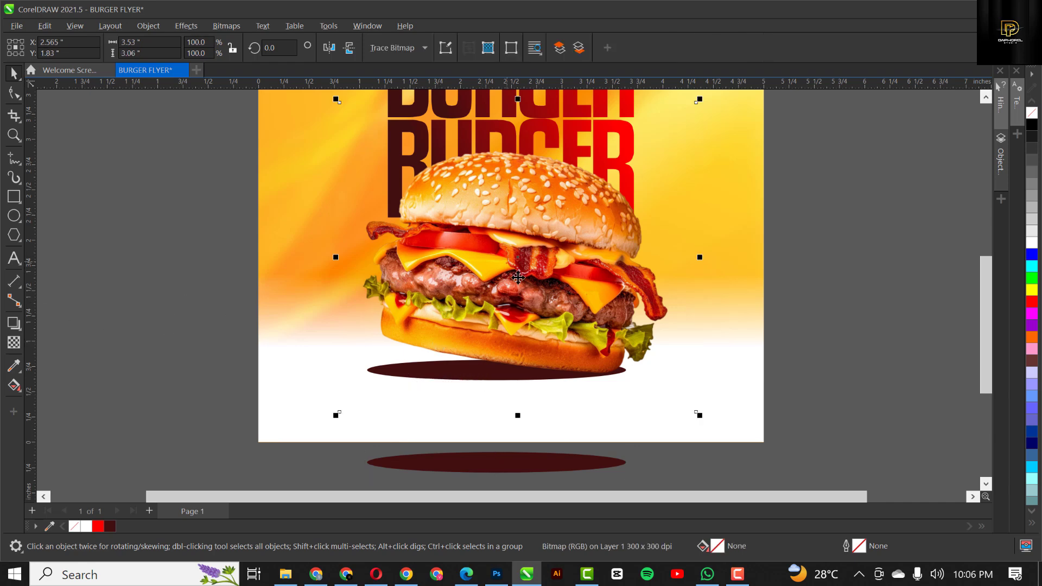
pyautogui.click(14, 93)
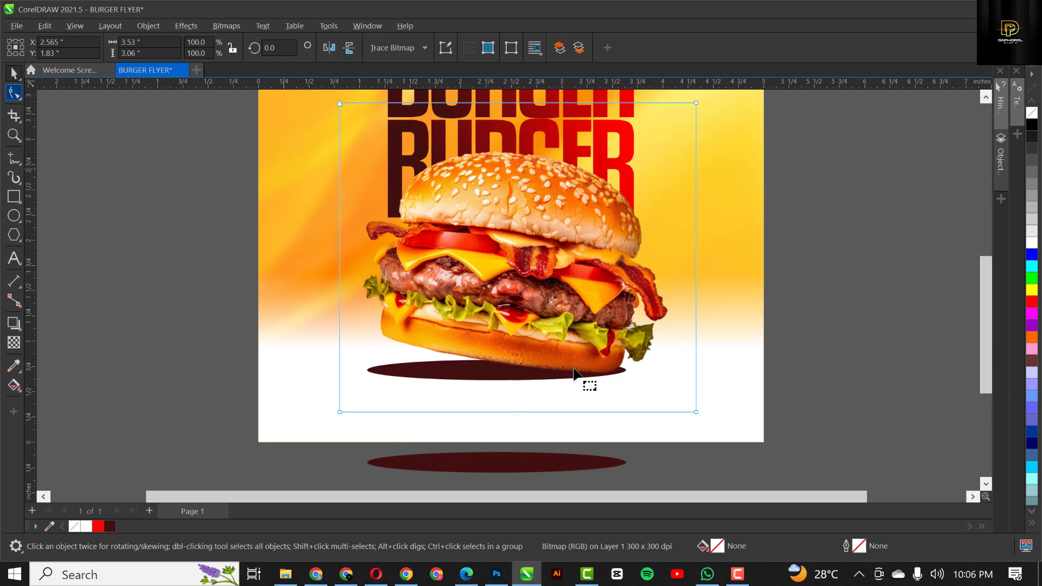
pyautogui.moveTo(186, 365); pyautogui.dragTo(700, 376)
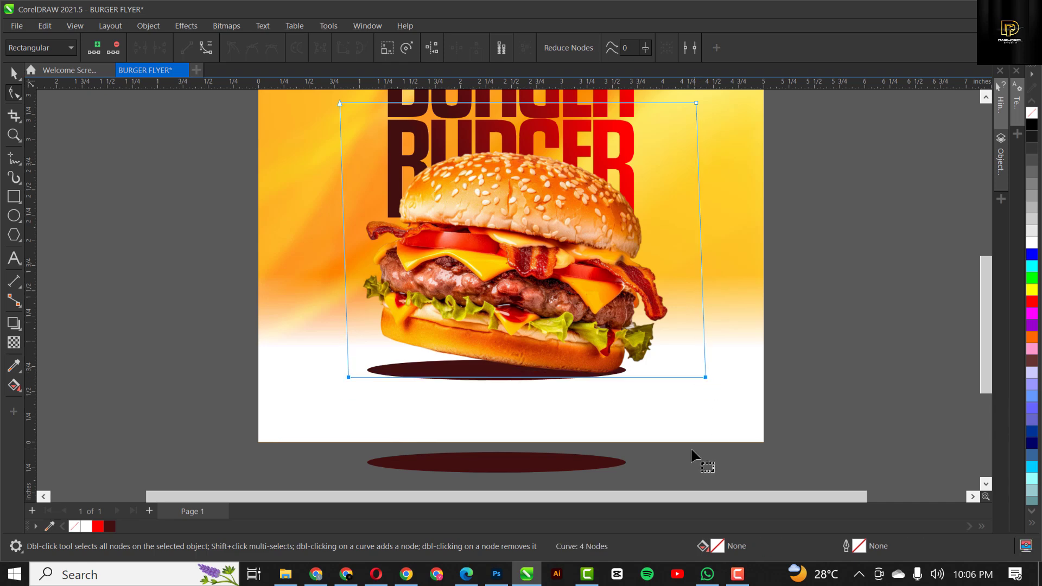
pyautogui.press('space')
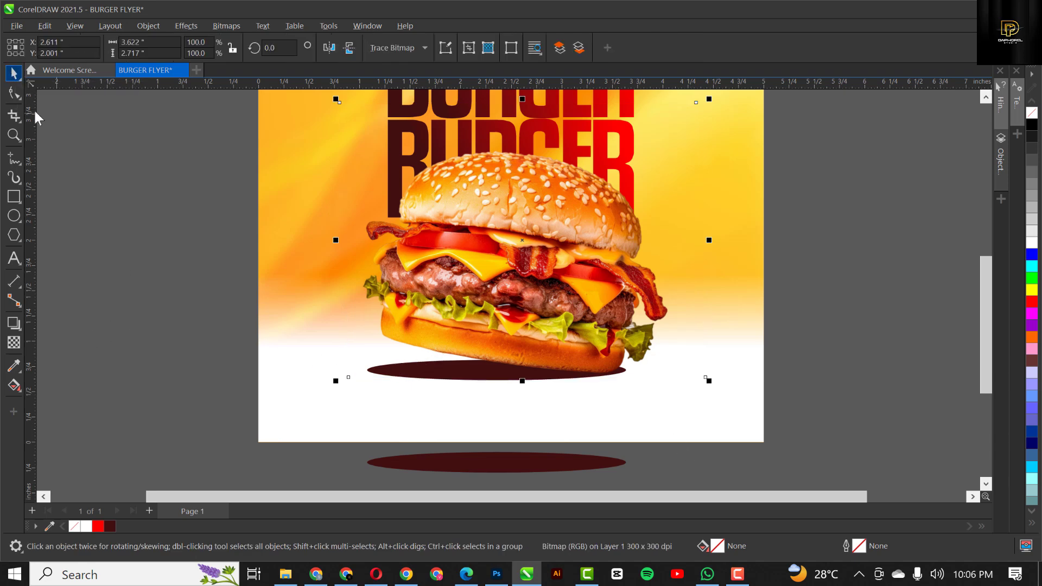
# Step: Apply a Gaussian Blur with a radius of 9.7 pixels to the ellipse under the burger
pyautogui.moveTo(186, 314); pyautogui.dragTo(716, 429)
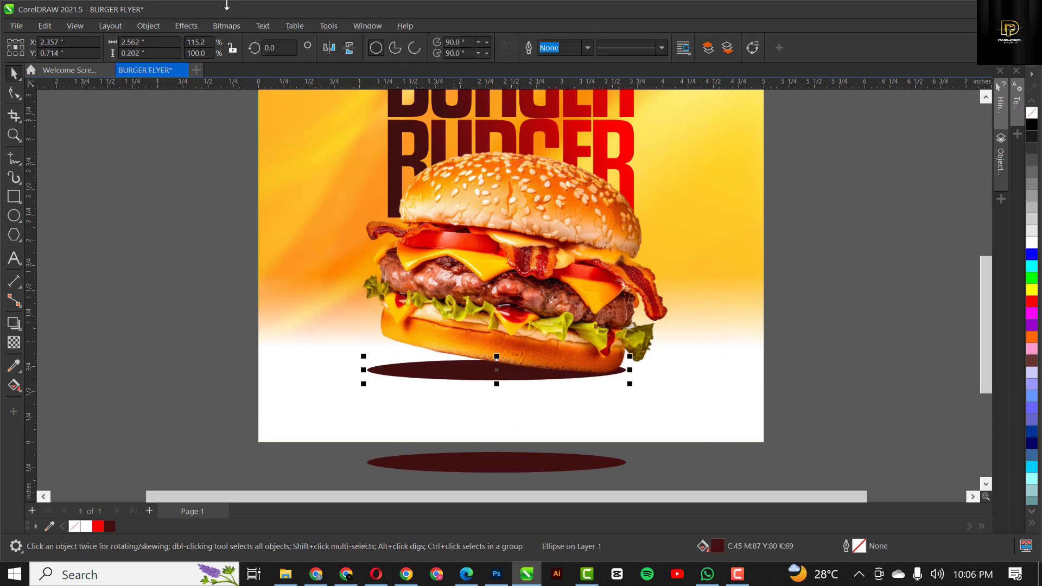
pyautogui.click(194, 24)
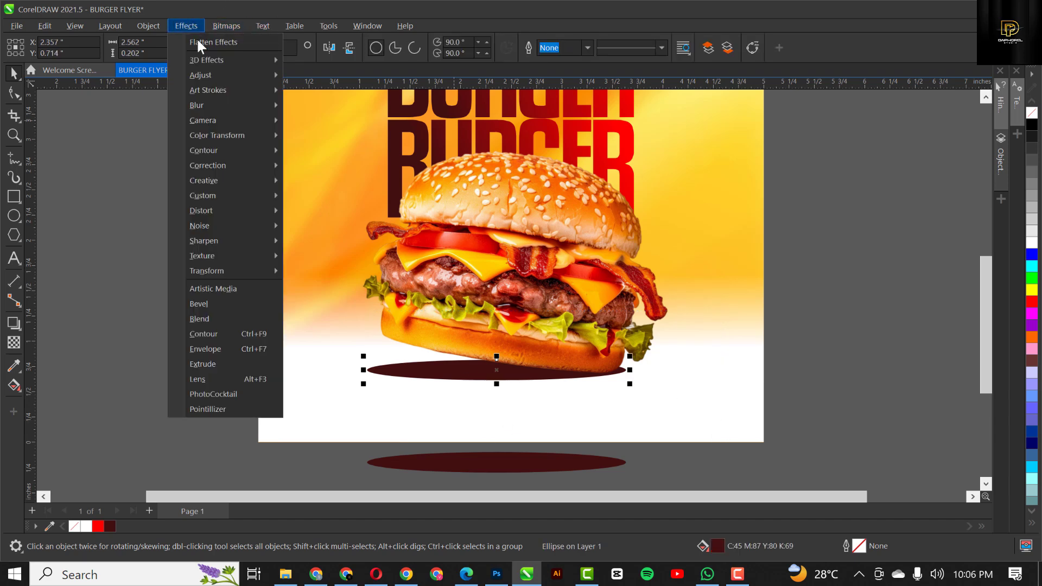
pyautogui.moveTo(207, 106)
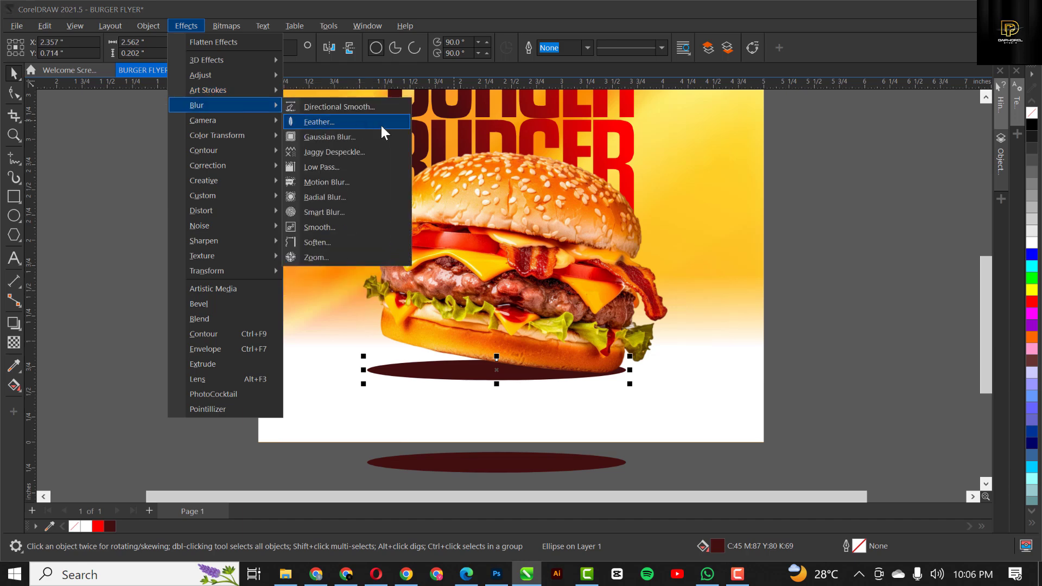
pyautogui.click(344, 137)
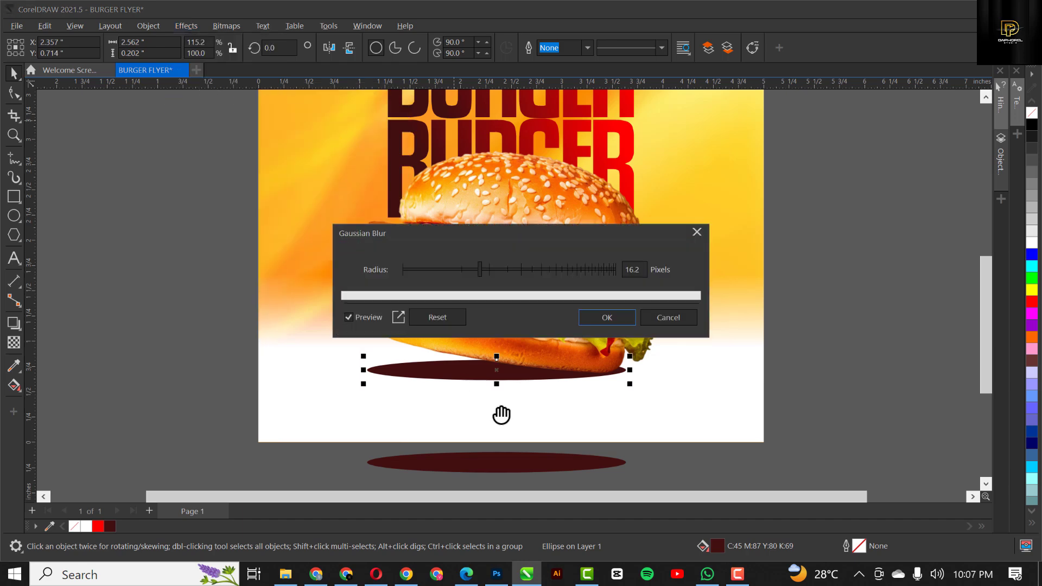
pyautogui.click(446, 269)
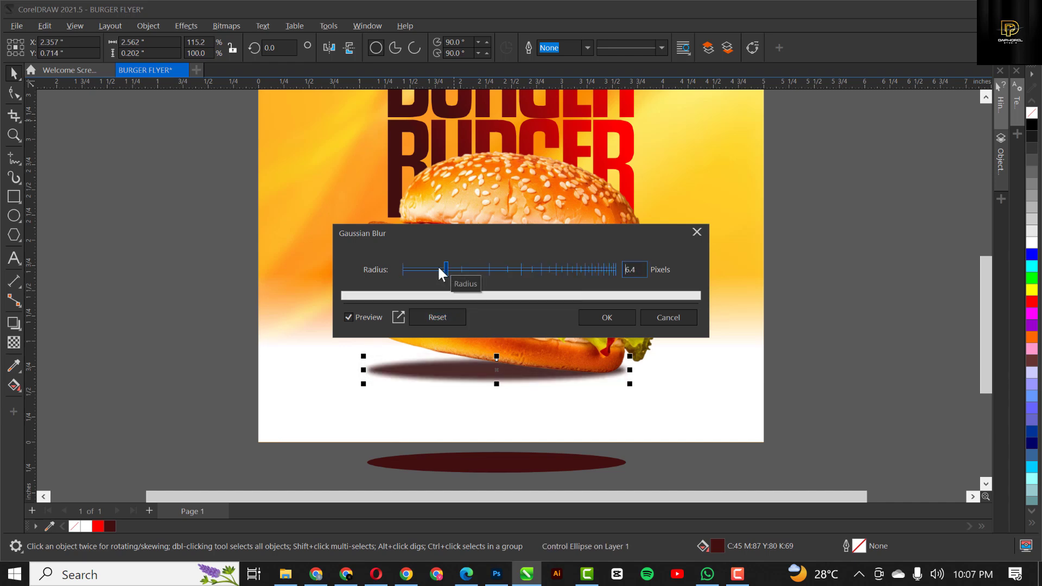
pyautogui.moveTo(446, 269); pyautogui.dragTo(422, 270)
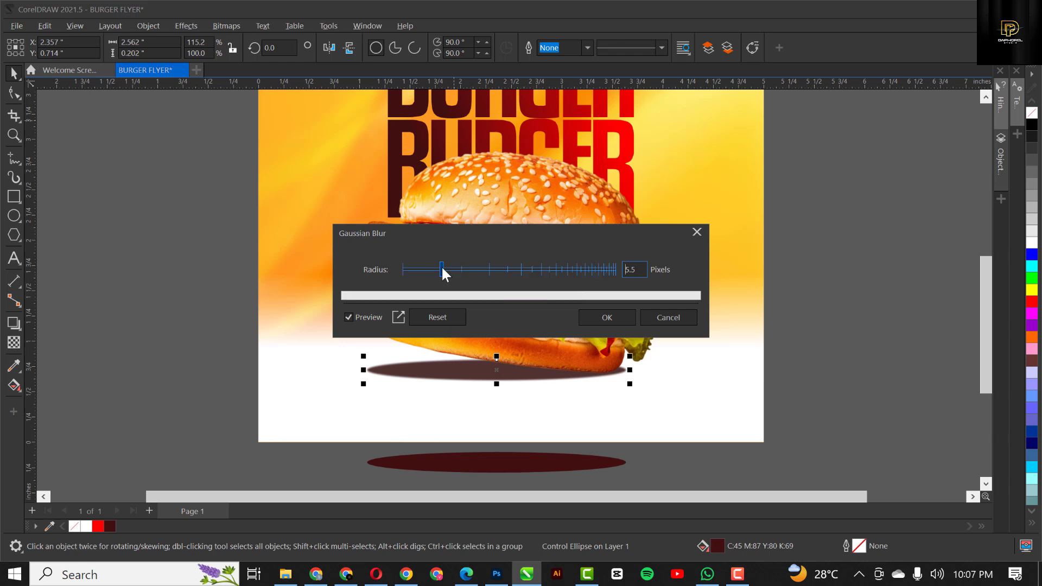
pyautogui.moveTo(443, 268); pyautogui.dragTo(461, 270)
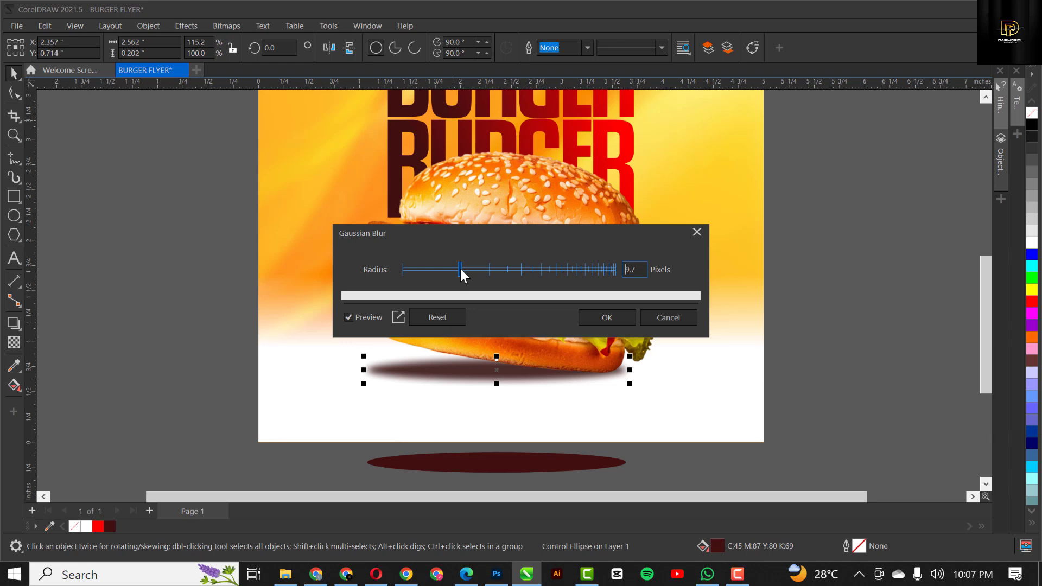
pyautogui.click(606, 318)
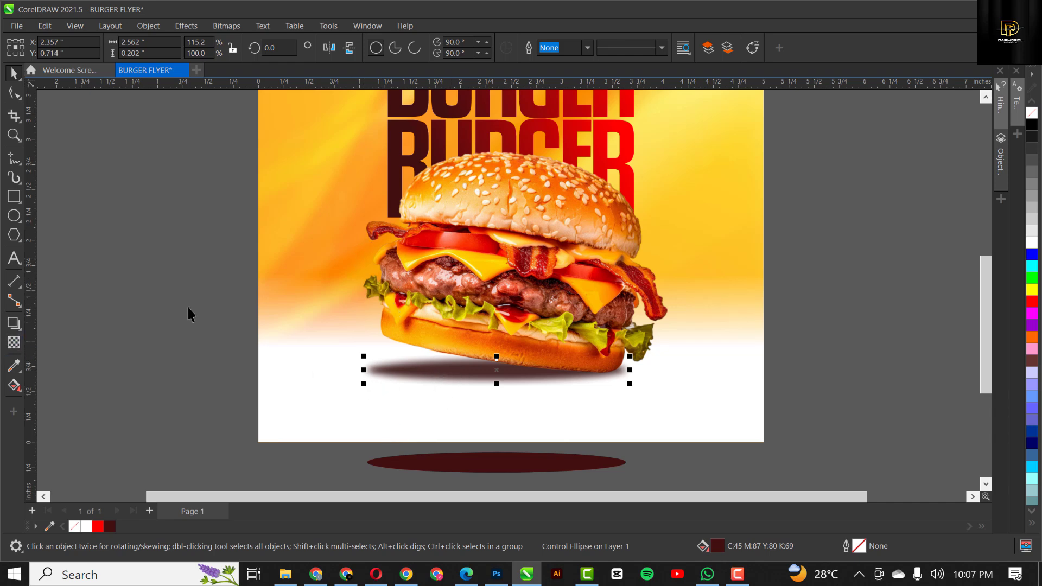
# Step: Convert the blurred shadow ellipse under the burger to a bitmap
pyautogui.click(227, 24)
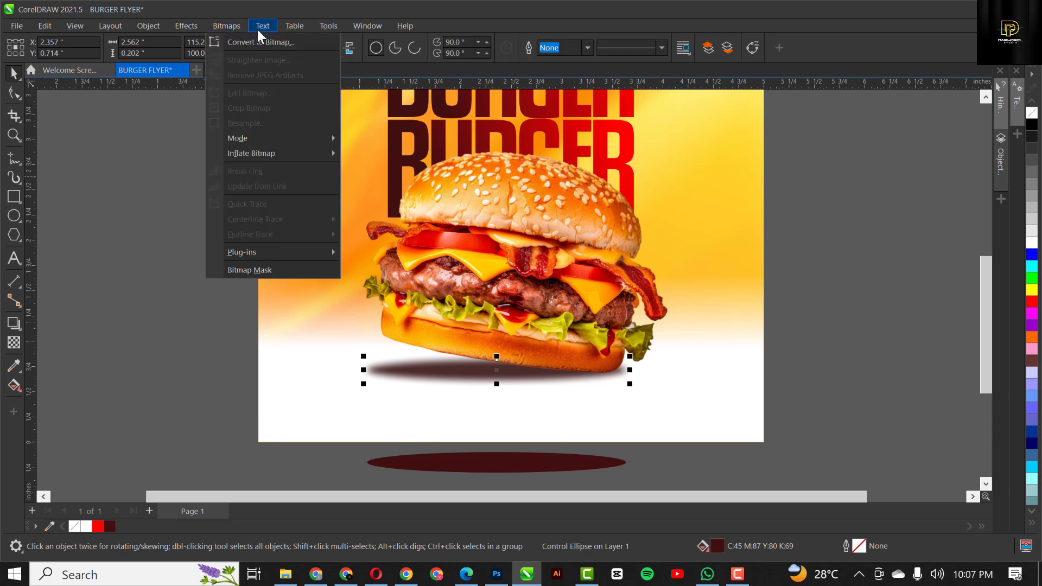
pyautogui.click(266, 43)
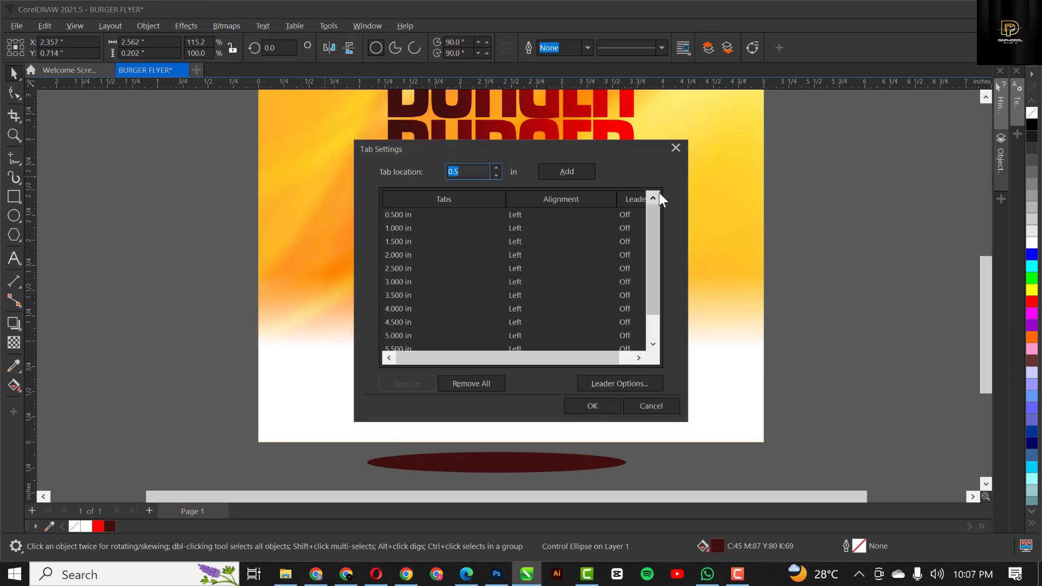
pyautogui.click(675, 148)
pyautogui.click(234, 26)
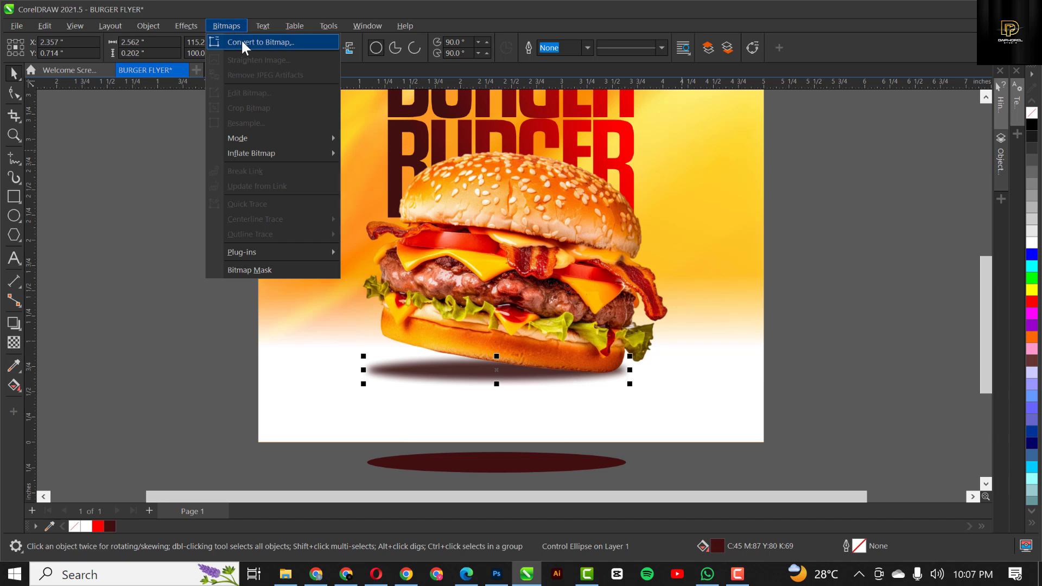
pyautogui.click(240, 38)
pyautogui.click(530, 361)
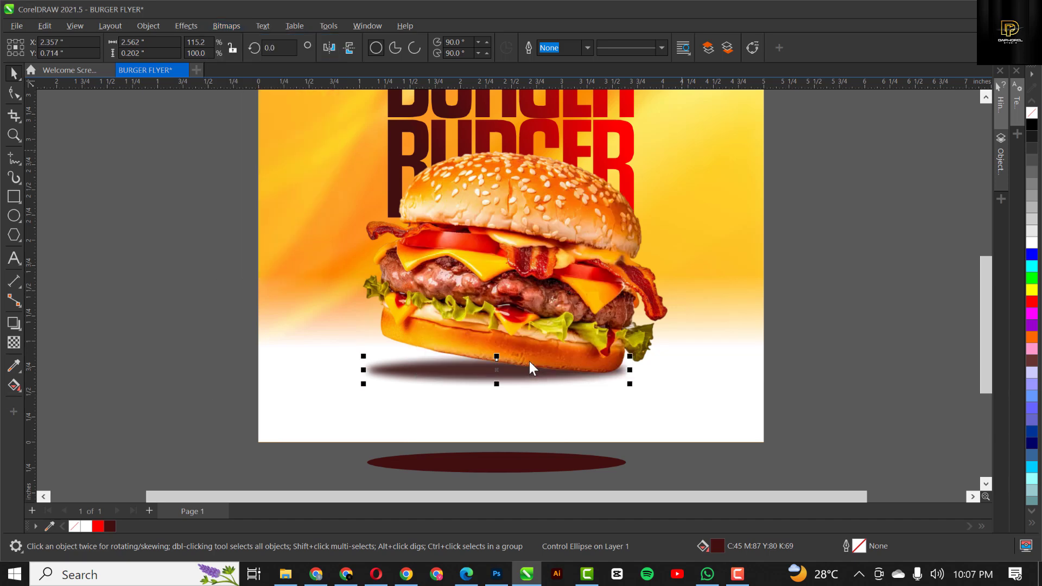
# Step: Apply a linear fountain transparency to the shadow bitmap under the burger so it fades out towards its left end
pyautogui.click(15, 346)
pyautogui.moveTo(495, 369); pyautogui.dragTo(367, 375)
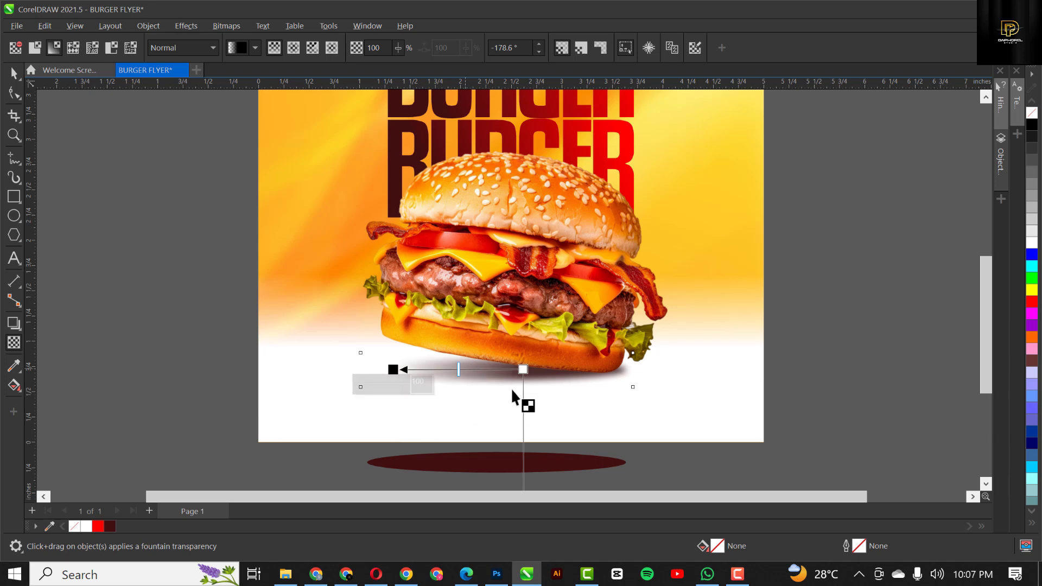
pyautogui.press('space')
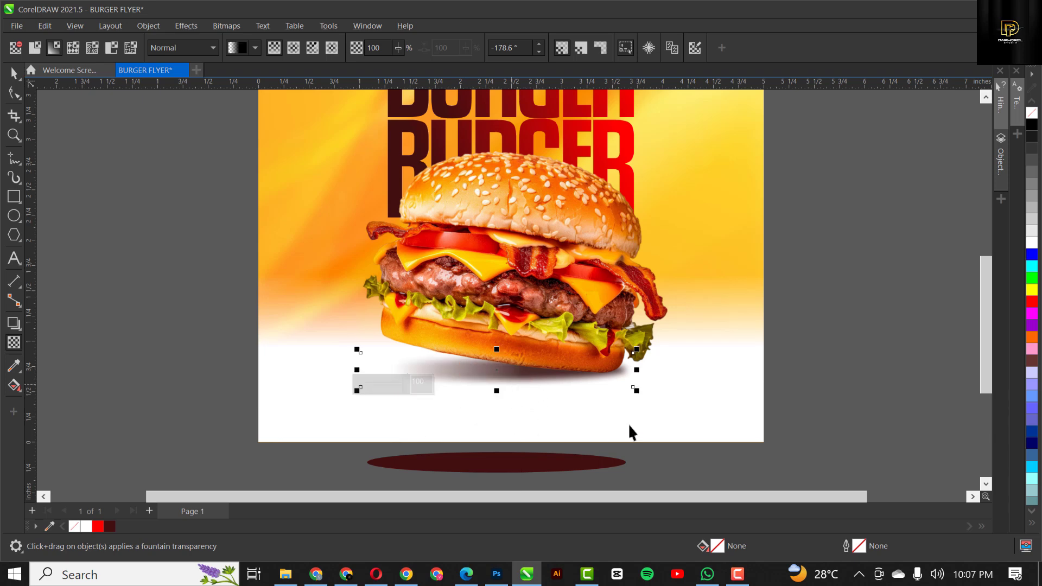
pyautogui.click(869, 362)
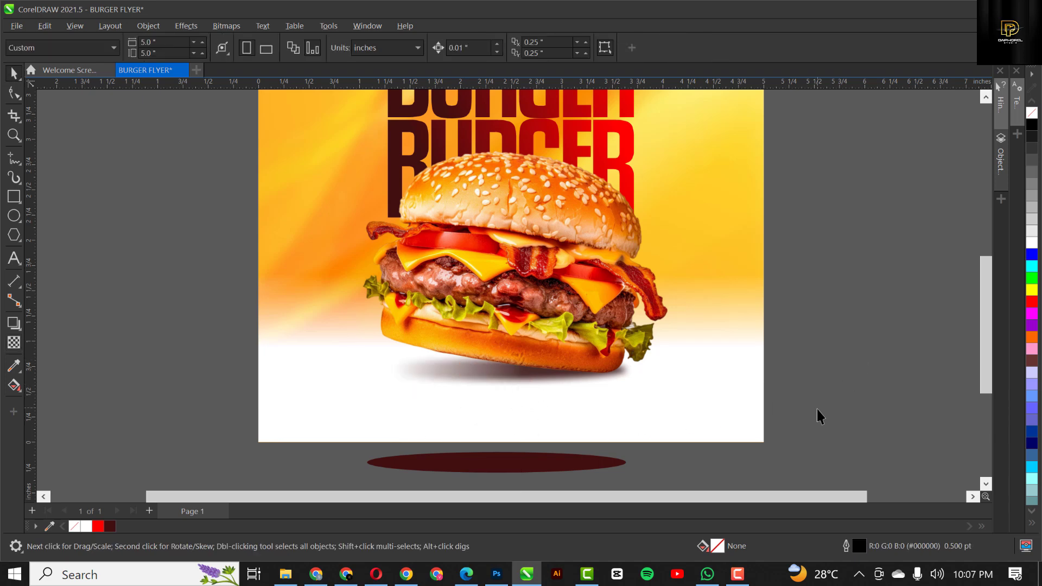
# Step: Stretch the shadow bitmap's left side outwards to a width of about 3.074 in
pyautogui.click(425, 377)
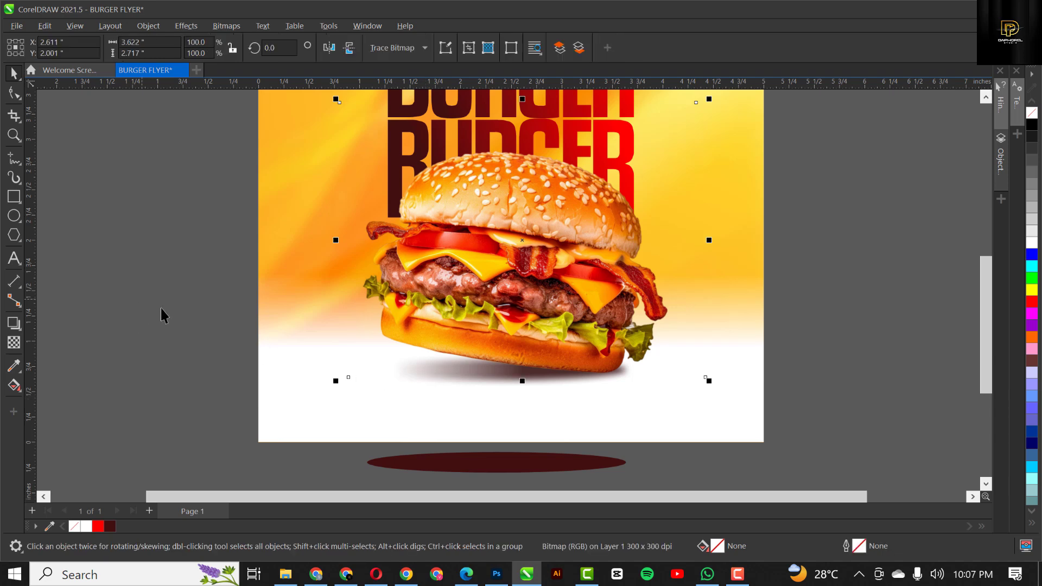
pyautogui.moveTo(142, 299); pyautogui.dragTo(753, 408)
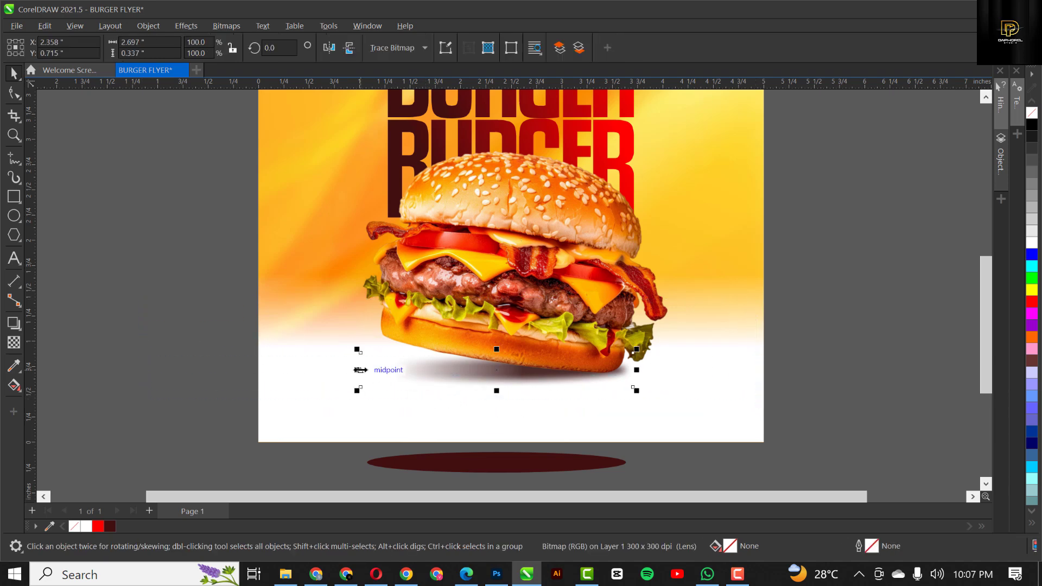
pyautogui.moveTo(356, 370); pyautogui.dragTo(319, 369)
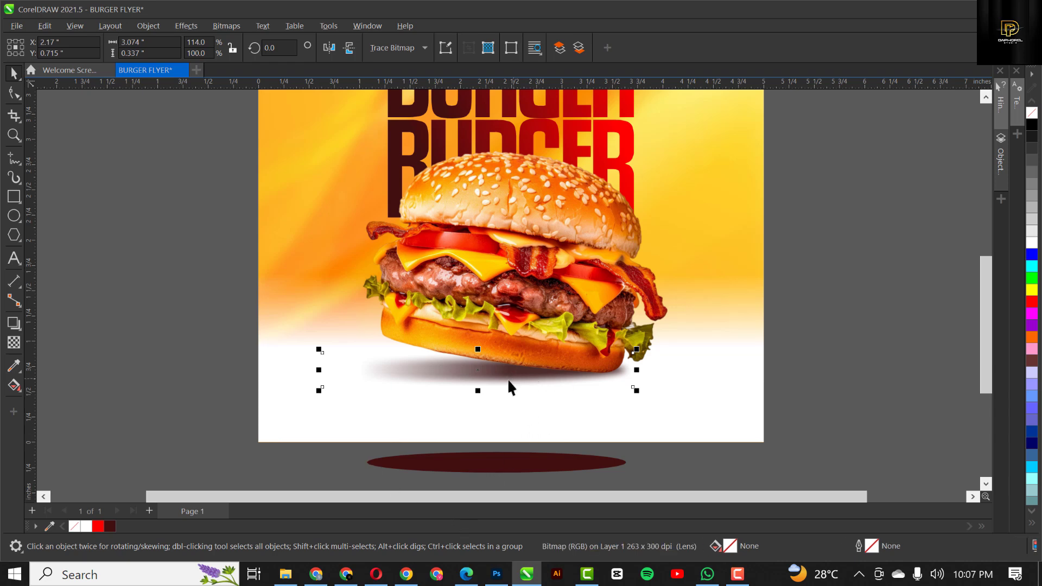
# Step: Nudge the wide shadow up and to the left to about X 2.09 in, Y 0.725 in
pyautogui.press('Up')
pyautogui.press('Up')
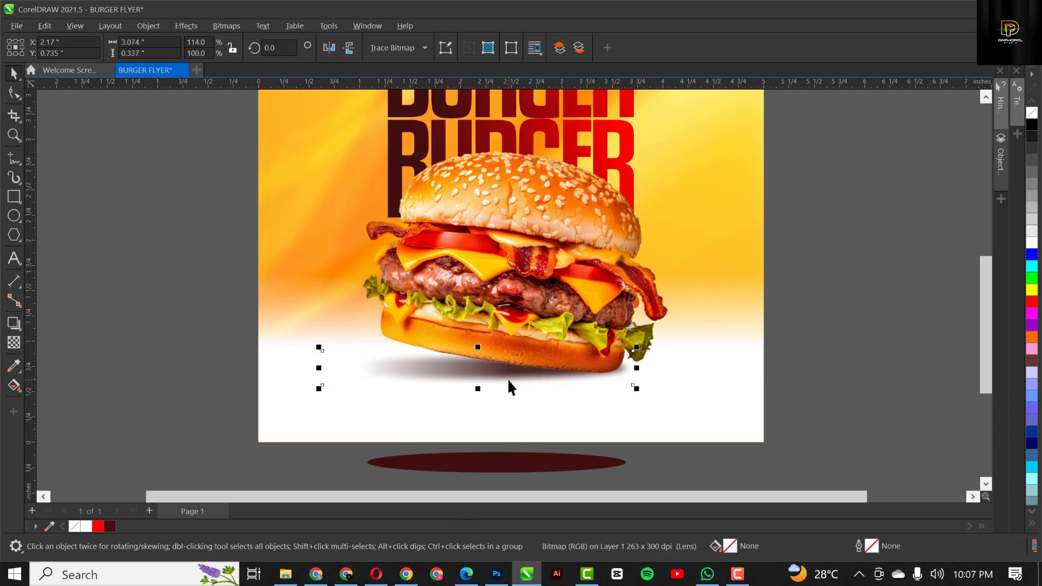
pyautogui.press('Left')
pyautogui.press('Left')
pyautogui.press('Left')
pyautogui.press('Left')
pyautogui.press('Down')
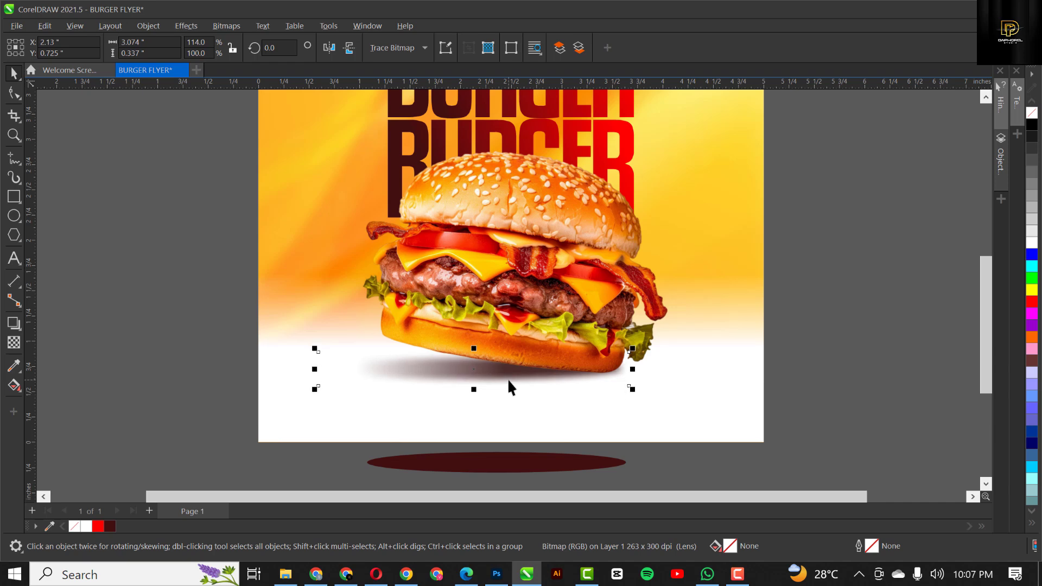
pyautogui.press('Left')
pyautogui.press('Left')
pyautogui.press('Left')
pyautogui.press('Left')
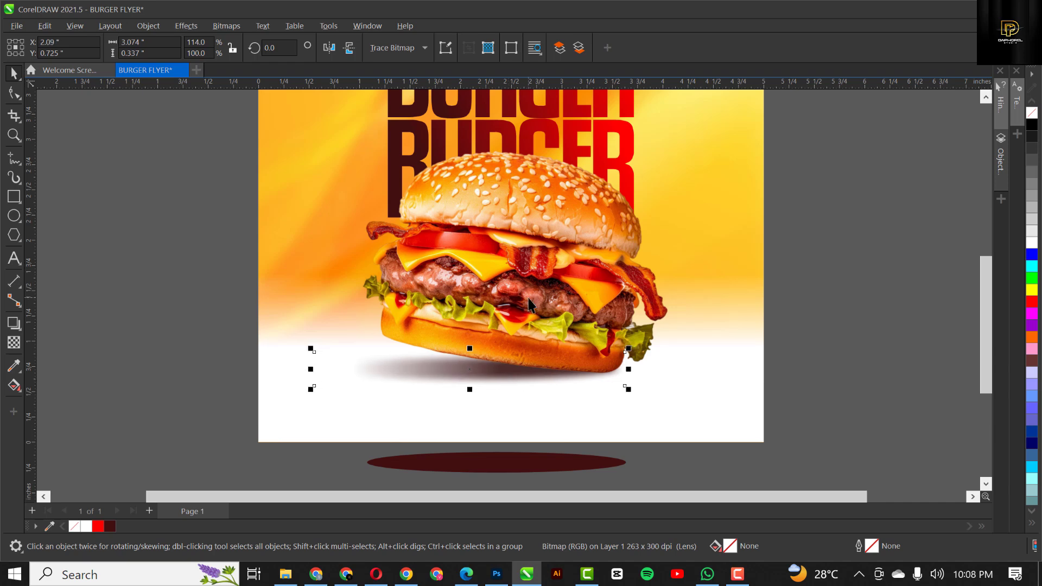
# Step: Shrink the ellipse below the page to about 1.567 by 0.124 in, darken its fill, and move it under the bun near X 2.611 in
pyautogui.click(500, 459)
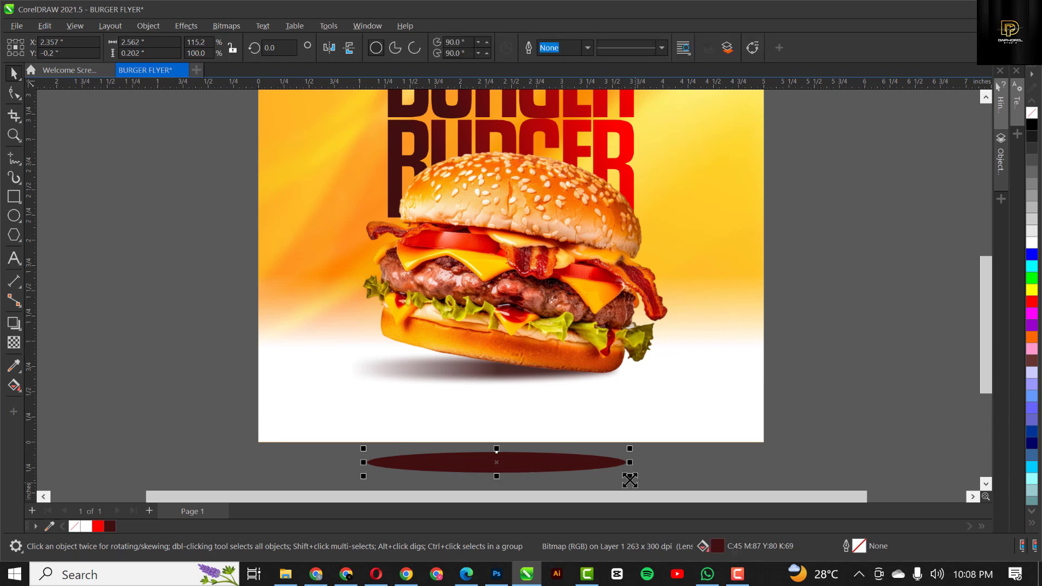
pyautogui.moveTo(629, 476); pyautogui.dragTo(580, 472)
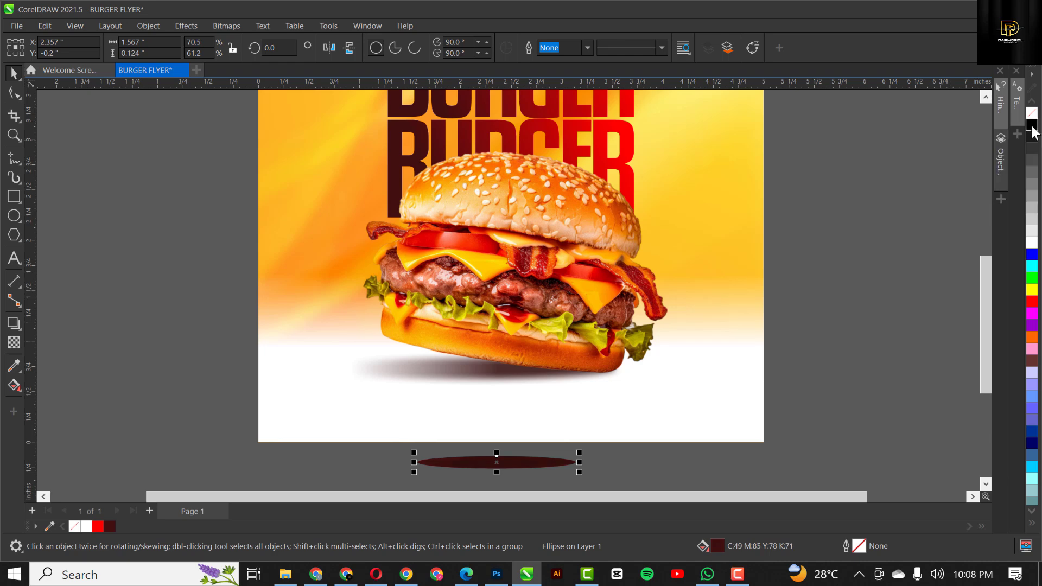
pyautogui.moveTo(495, 462); pyautogui.dragTo(528, 367)
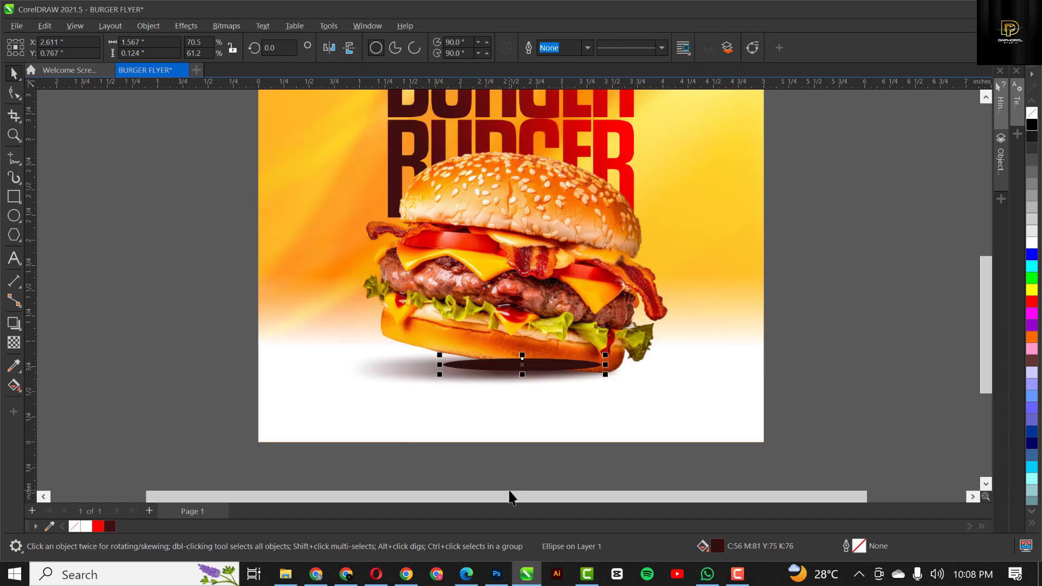
# Step: Send the small ellipse behind the burger, nudge it slightly down, and stretch its top upwards to about 0.218 in high
pyautogui.hotkey('ctrl', 'pagedown')
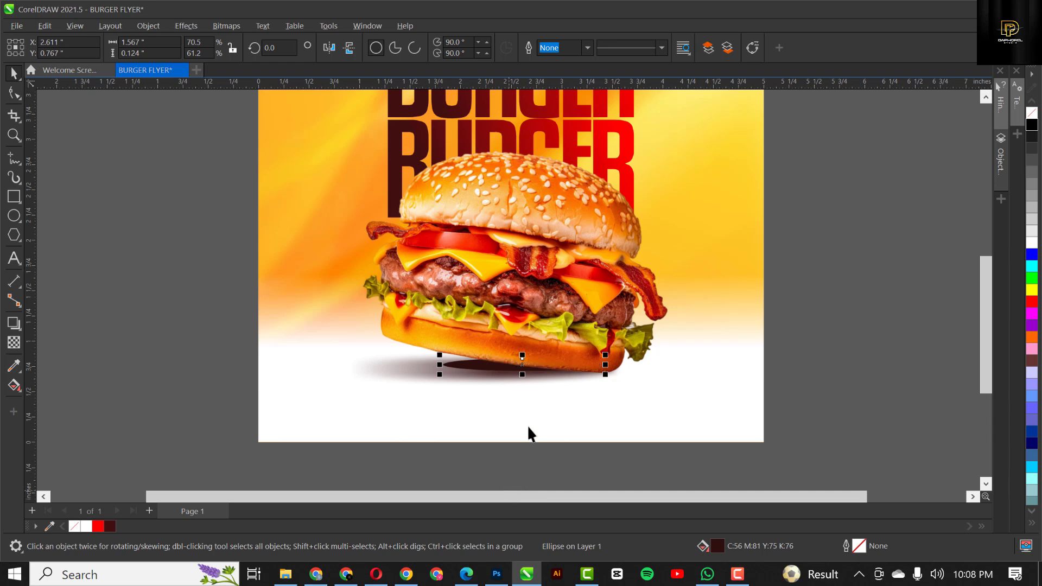
pyautogui.press('Down')
pyautogui.press('Down')
pyautogui.press('Down')
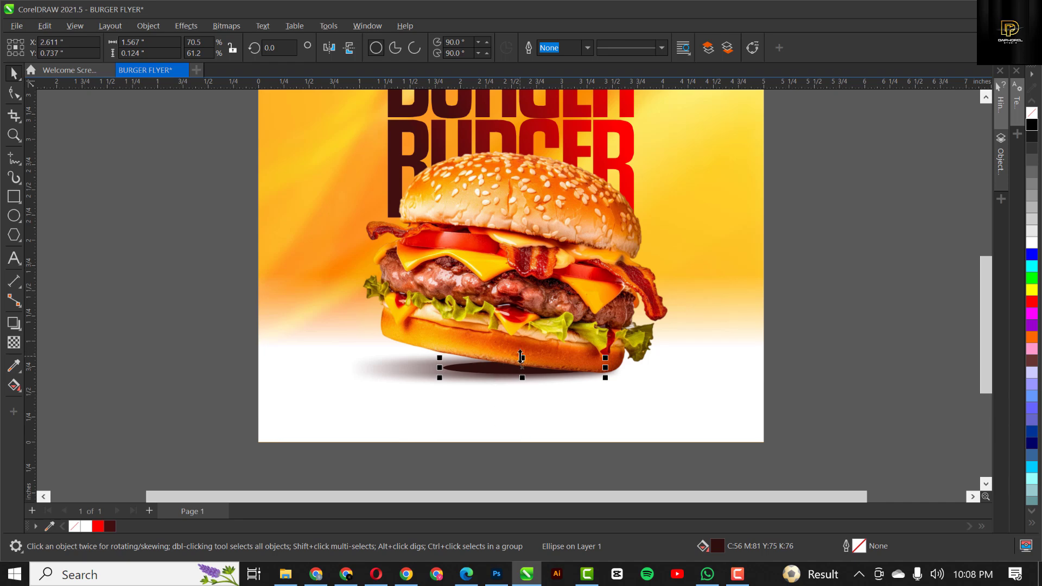
pyautogui.moveTo(521, 356); pyautogui.dragTo(521, 347)
# Step: Apply a Gaussian Blur with a radius of 20.6 pixels to the small ellipse under the burger
pyautogui.click(194, 28)
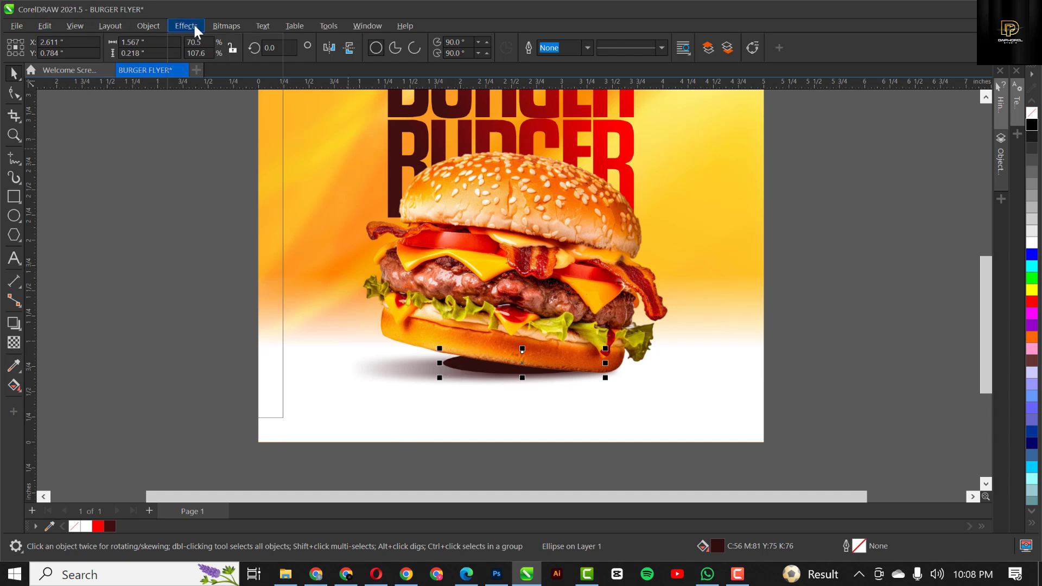
pyautogui.moveTo(225, 107)
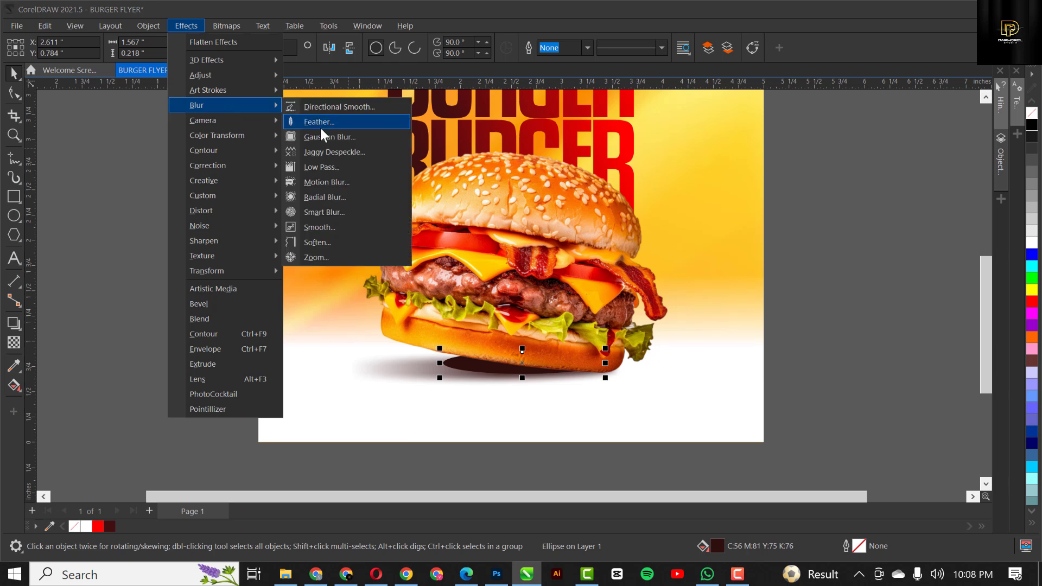
pyautogui.click(326, 133)
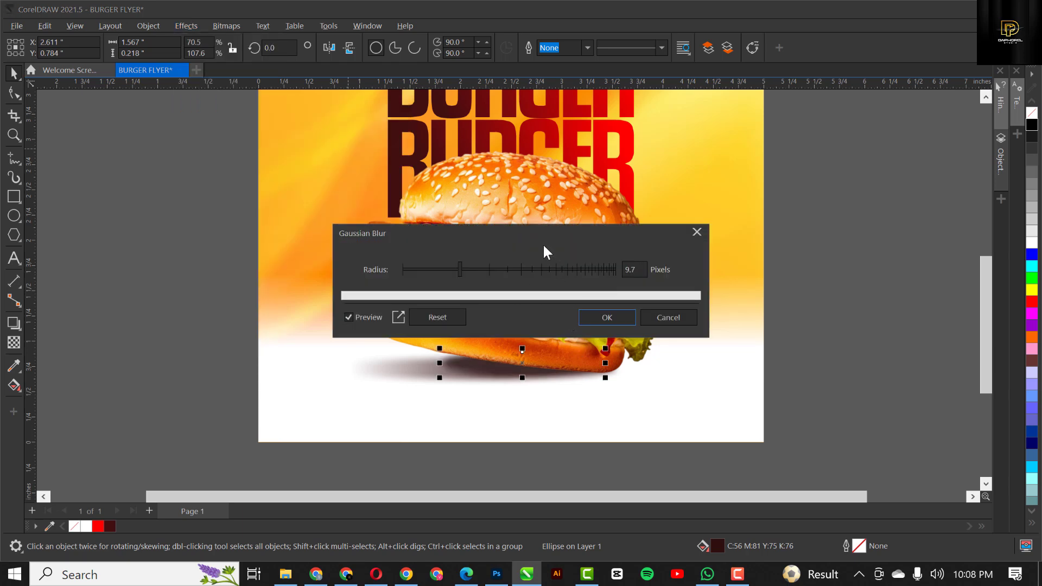
pyautogui.click(490, 268)
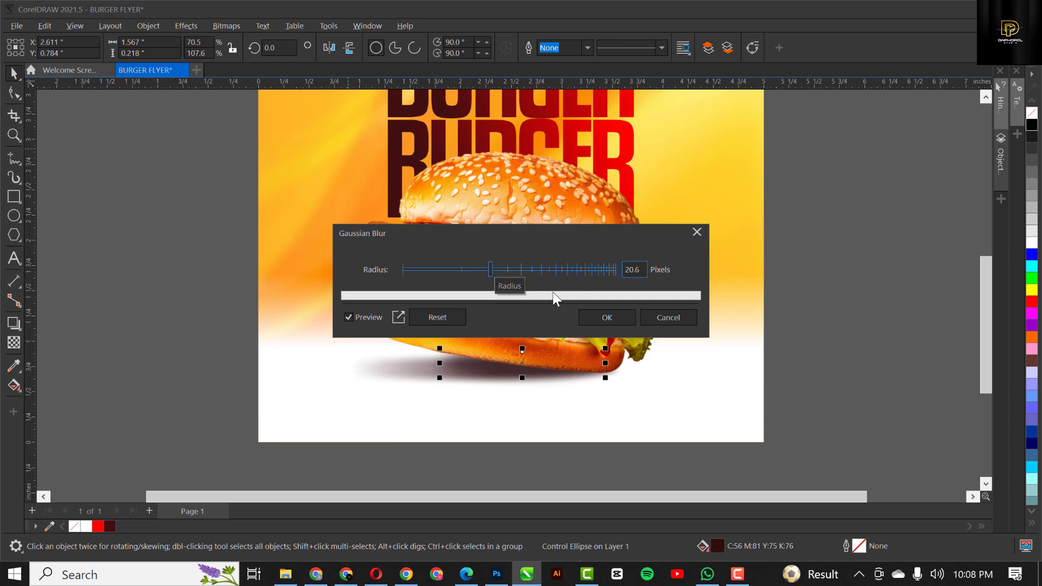
pyautogui.click(606, 316)
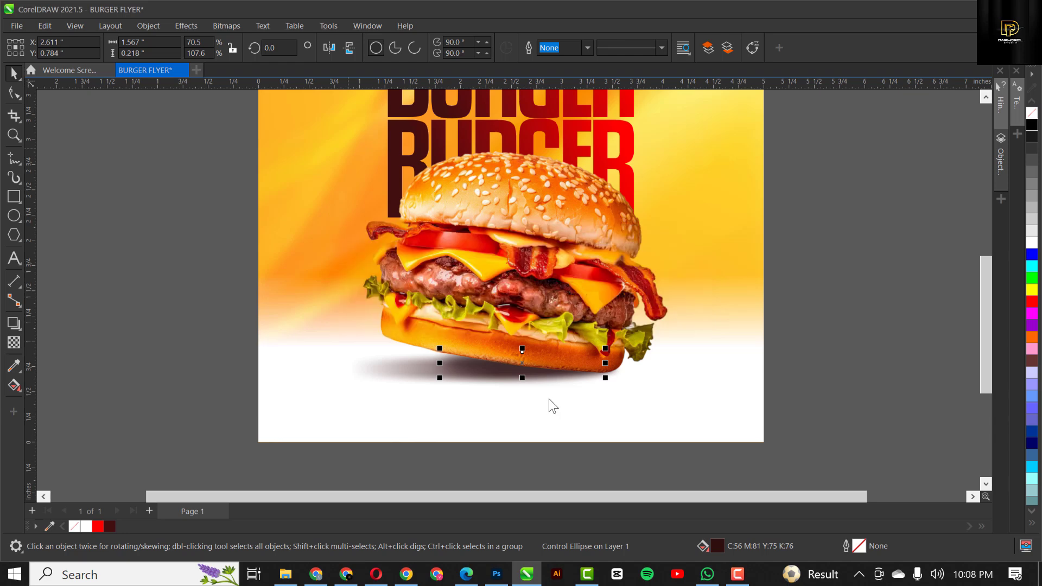
# Step: Arrange the blurred small ellipse in the stacking order behind the burger and in front of the wide shadow
pyautogui.click(525, 362)
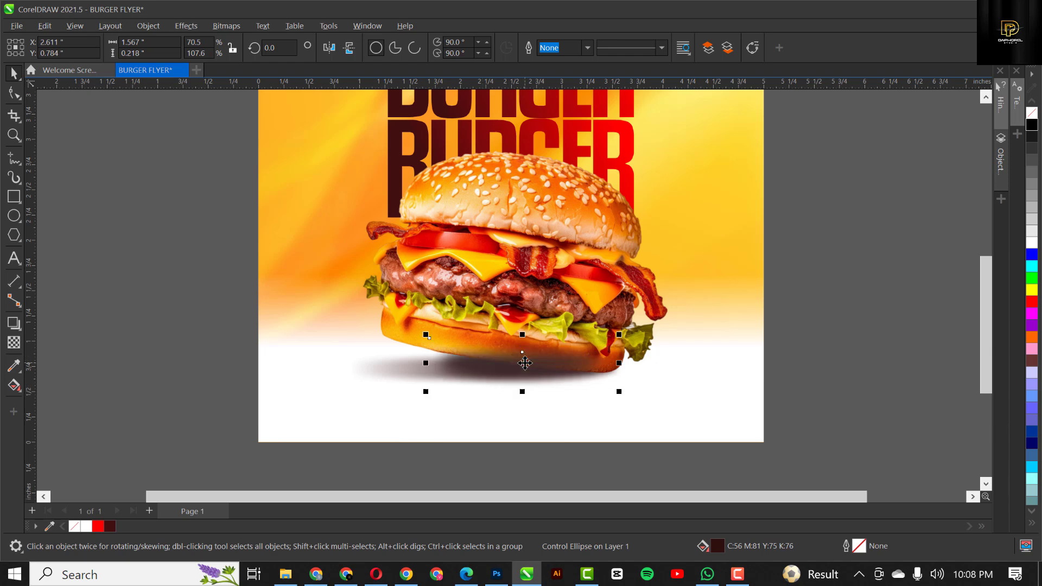
pyautogui.hotkey('ctrl', 'pagedown')
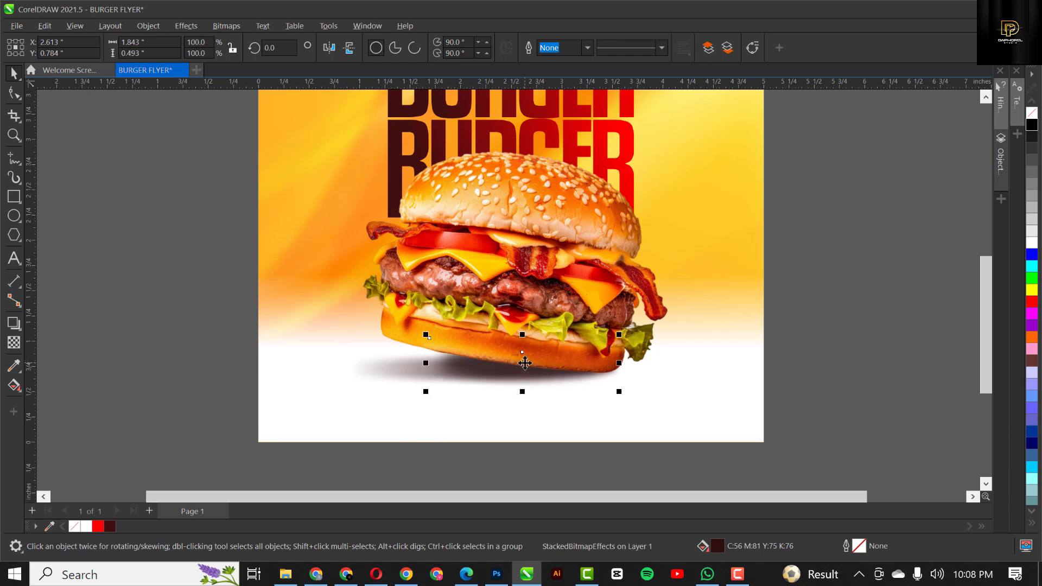
pyautogui.hotkey('ctrl', 'pageup')
pyautogui.hotkey('ctrl', 'pageup')
pyautogui.hotkey('ctrl', 'pagedown')
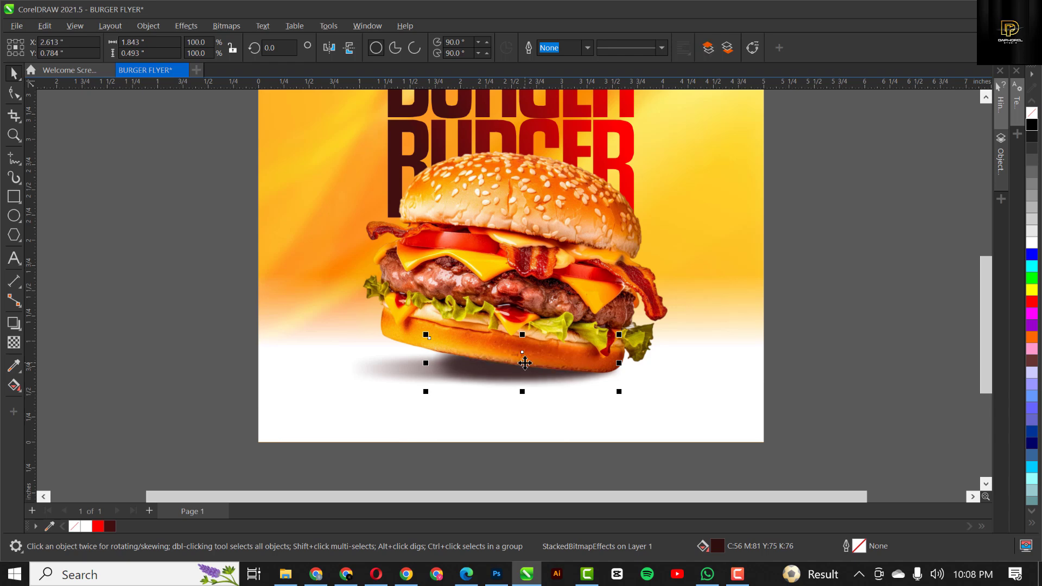
pyautogui.scroll(-3, 525, 363)
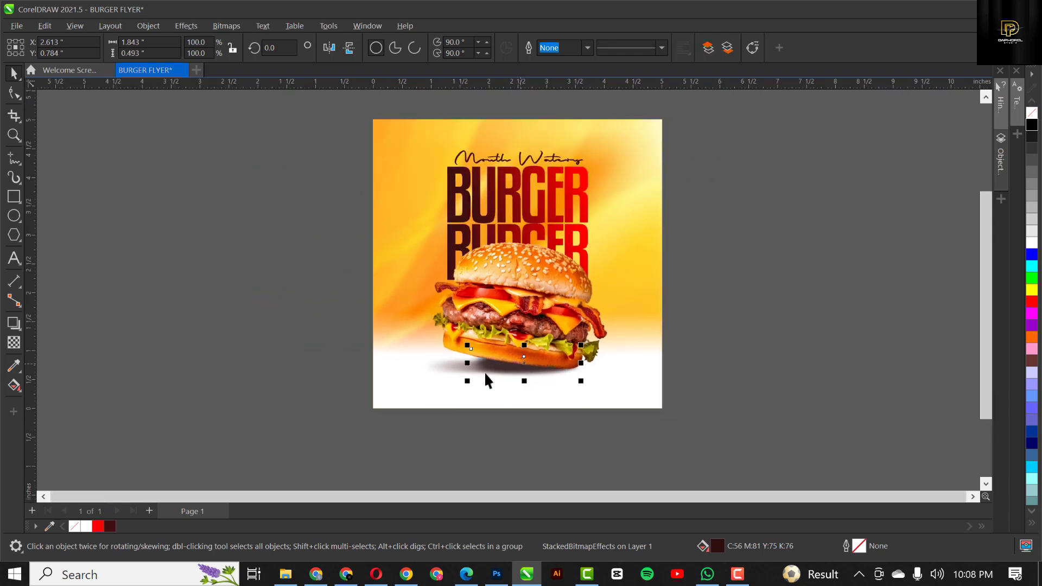
pyautogui.click(761, 308)
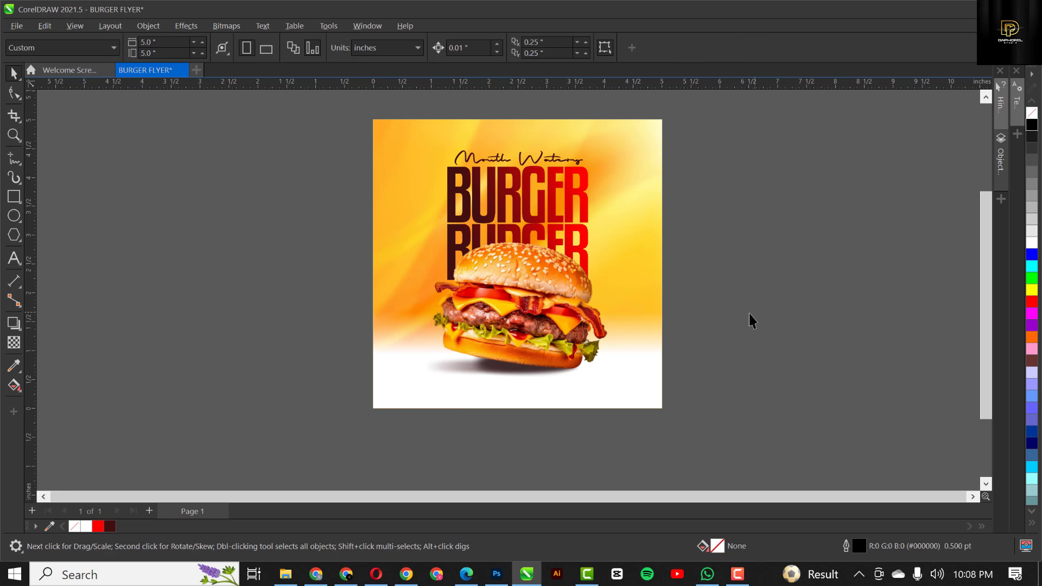
# Step: Cut the burger bitmap from the page to expose the two shadows beneath it
pyautogui.click(446, 369)
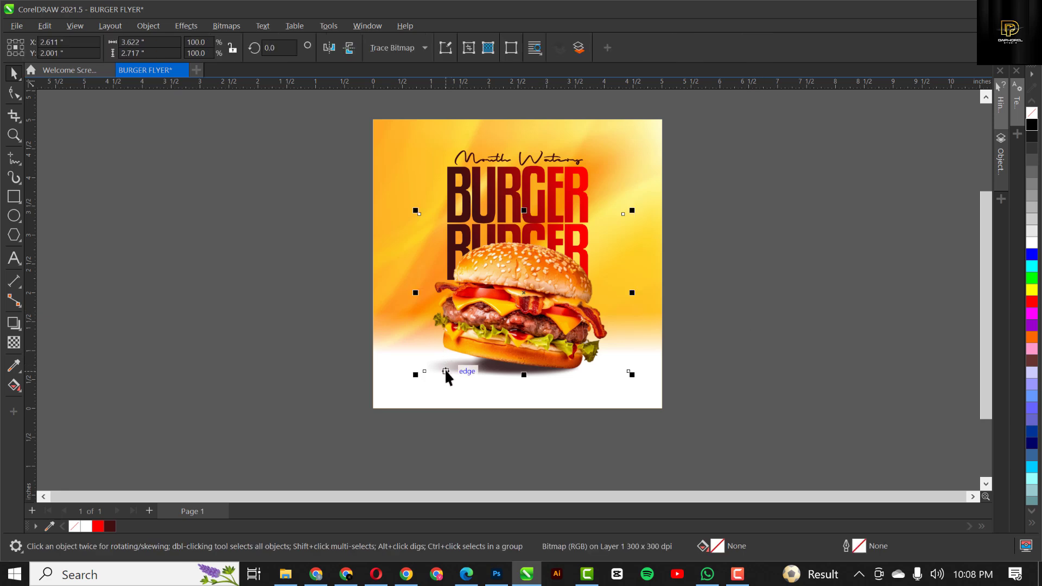
pyautogui.moveTo(295, 341); pyautogui.dragTo(484, 353)
pyautogui.click(488, 350)
pyautogui.press('Delete')
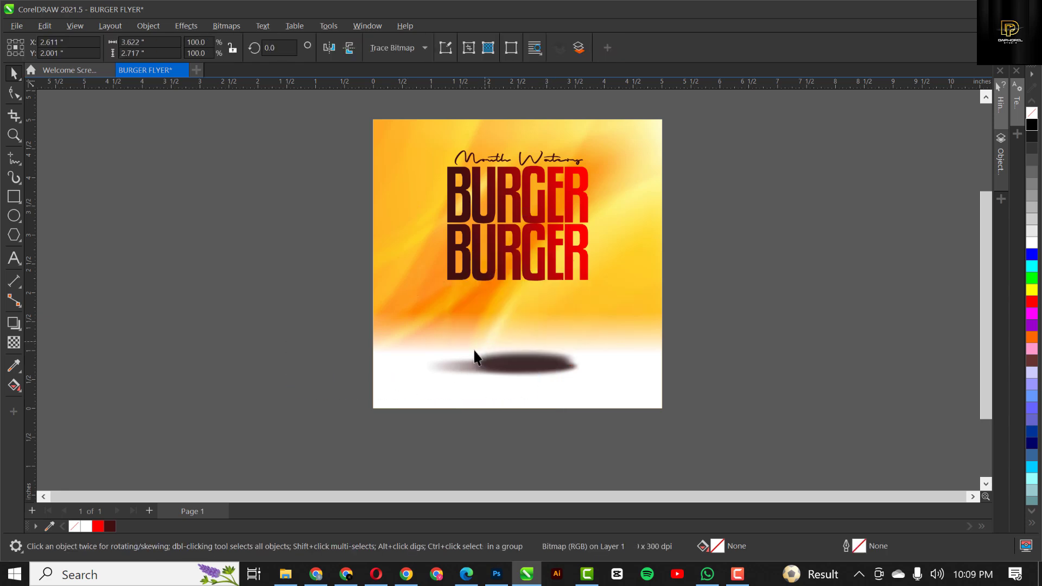
# Step: Shorten the wide shadow's fountain transparency by moving its fully transparent end to the right, towards the small dark ellipse
pyautogui.click(434, 366)
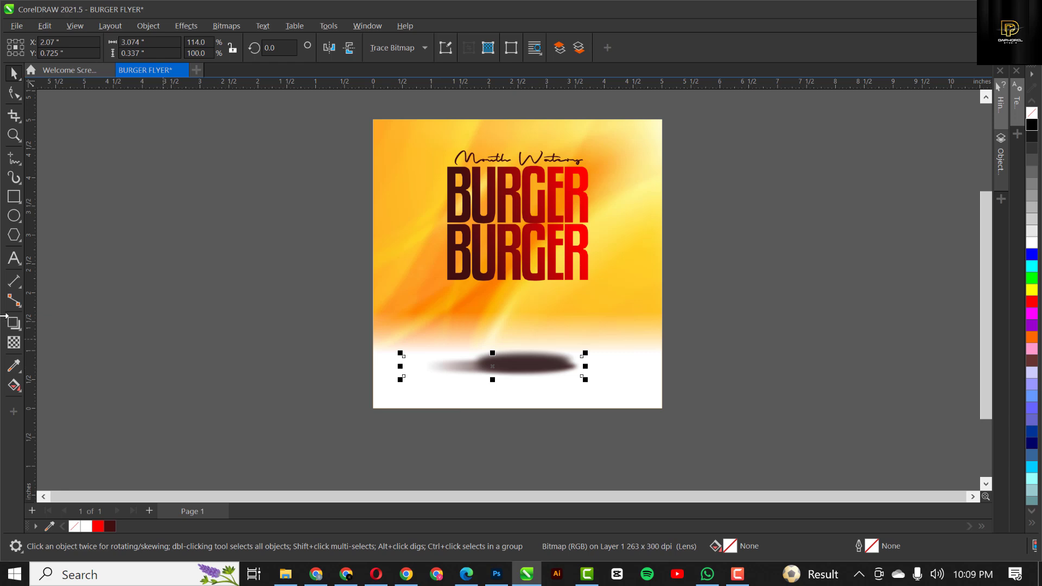
pyautogui.click(14, 342)
pyautogui.click(426, 366)
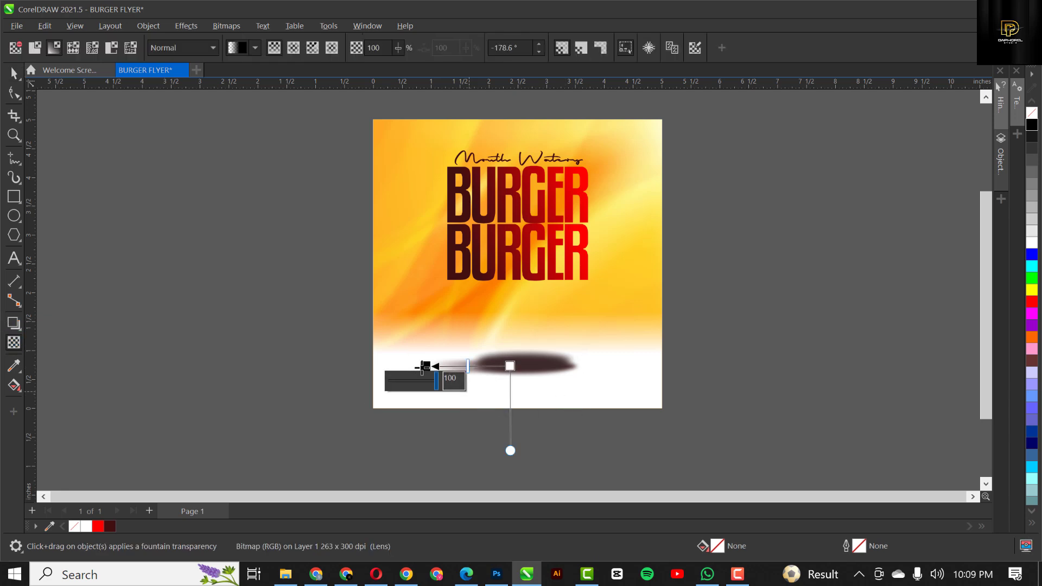
pyautogui.moveTo(426, 366); pyautogui.dragTo(450, 363)
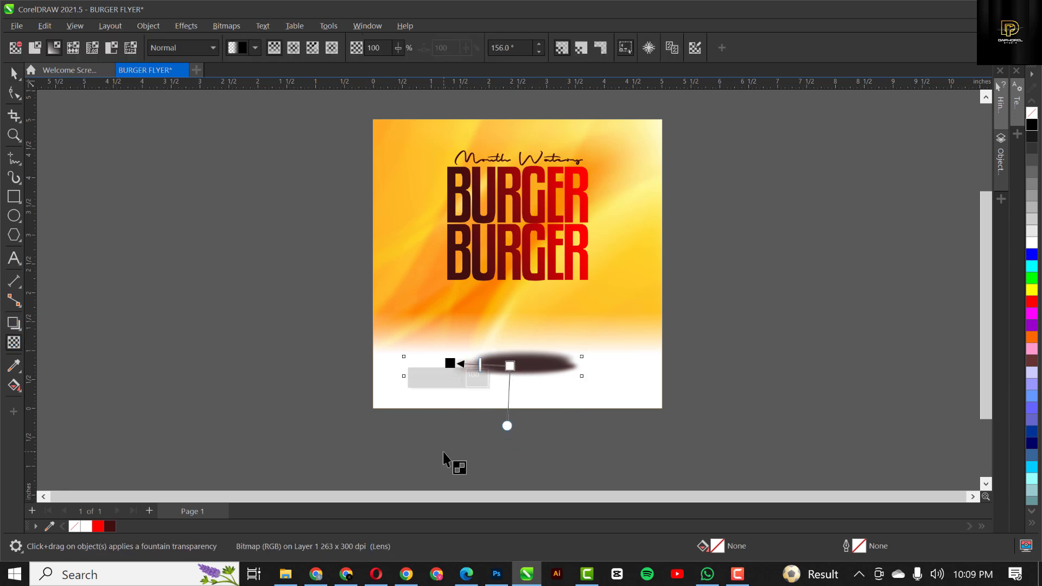
pyautogui.press('space')
# Step: Paste the burger bitmap back in place over the shadows
pyautogui.click(793, 372)
pyautogui.hotkey('ctrl', 'v')
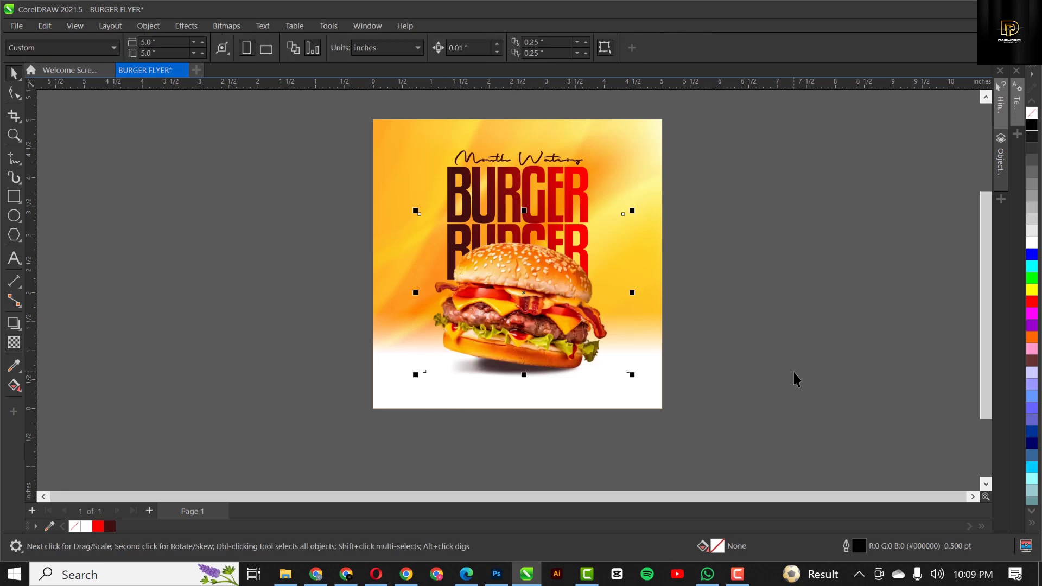
pyautogui.click(822, 337)
pyautogui.scroll(2, 485, 314)
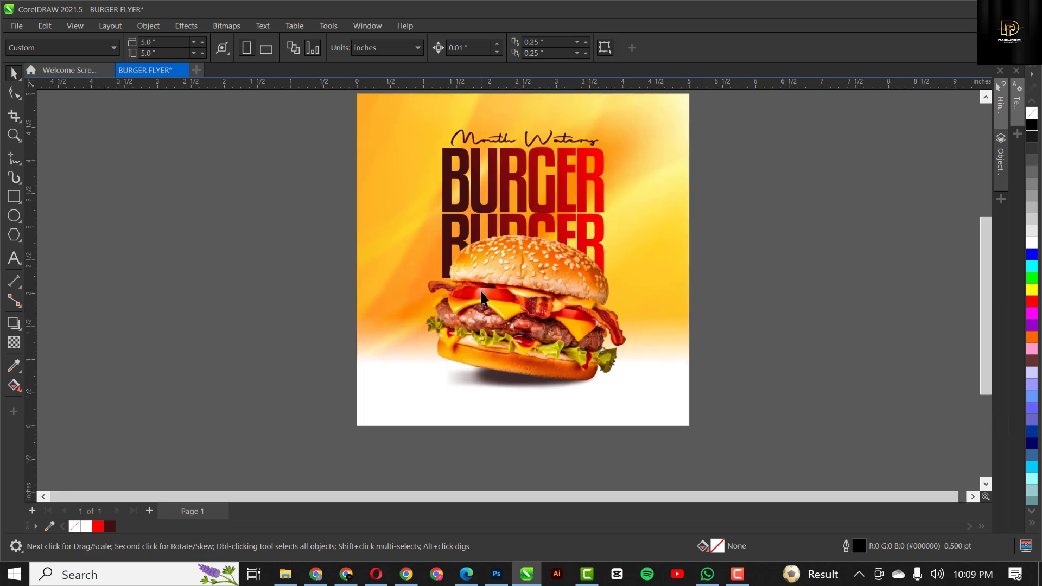
# Step: Nudge the burger bitmap down to about Y 1.961 in so it rests closer to its shadow
pyautogui.click(422, 422)
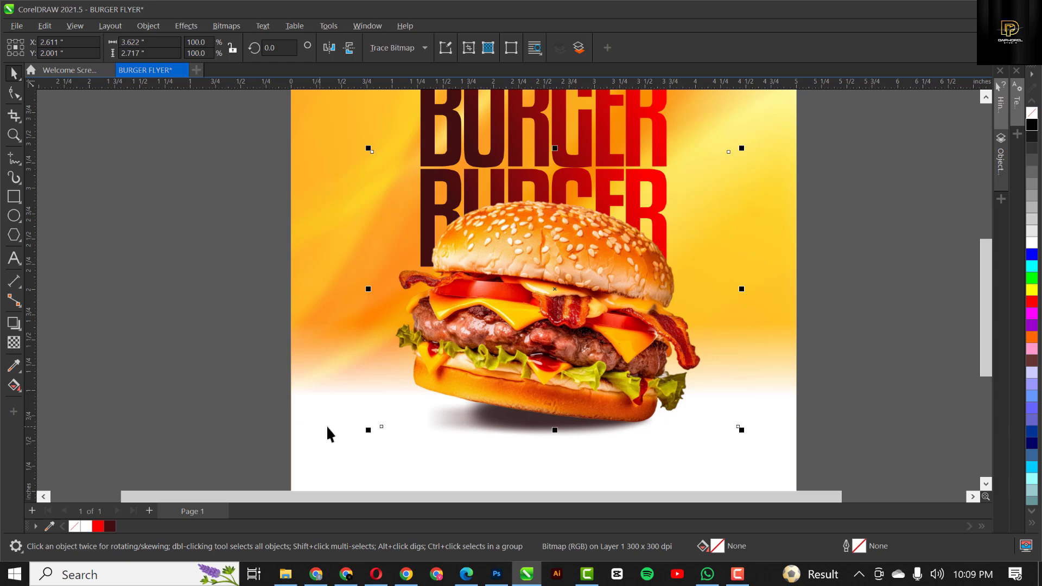
pyautogui.click(519, 320)
pyautogui.press('Down')
pyautogui.press('Down')
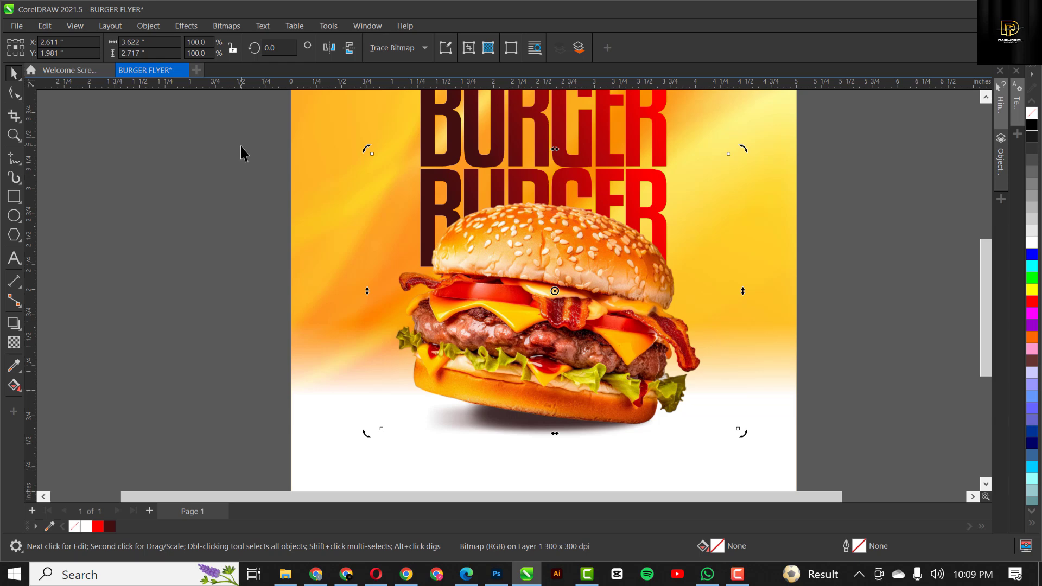
pyautogui.press('Down')
pyautogui.press('Down')
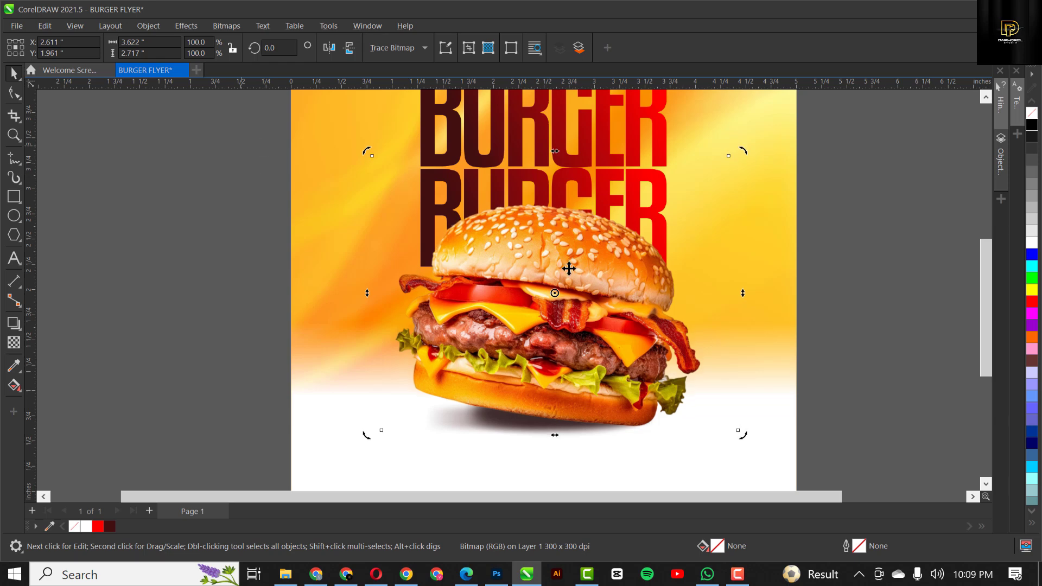
pyautogui.scroll(-2, 569, 267)
pyautogui.click(790, 227)
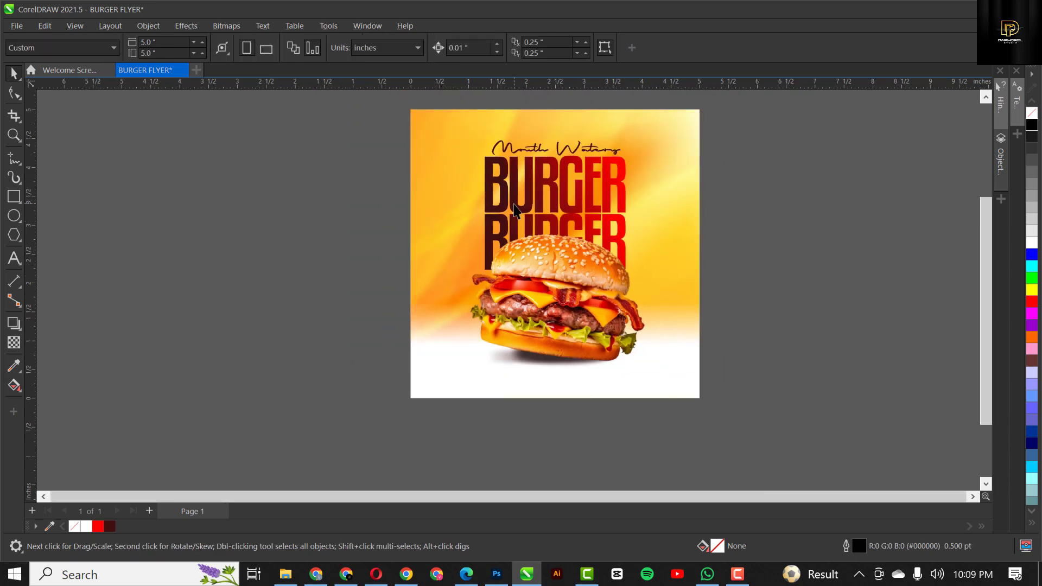
# Step: Import the green pepper image from the BURGER FLYER folder into the flyer document
pyautogui.scroll(1, 559, 238)
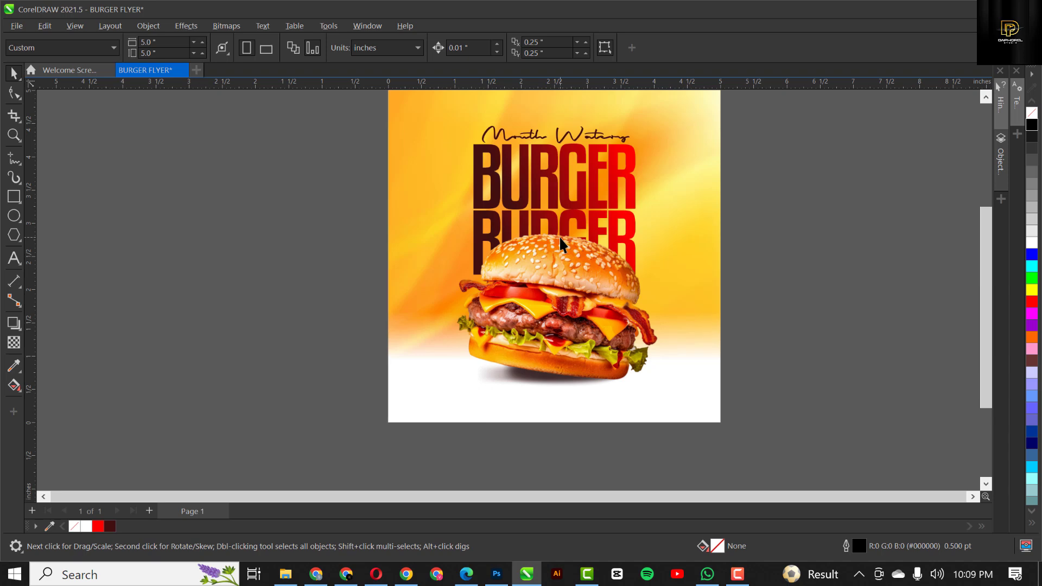
pyautogui.scroll(1, 558, 235)
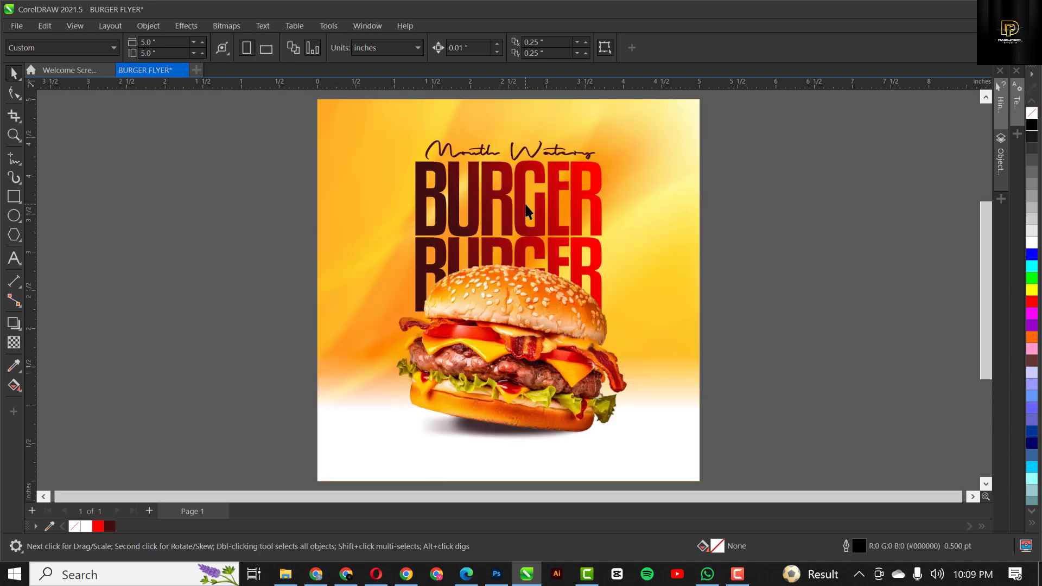
pyautogui.click(285, 573)
pyautogui.click(459, 111)
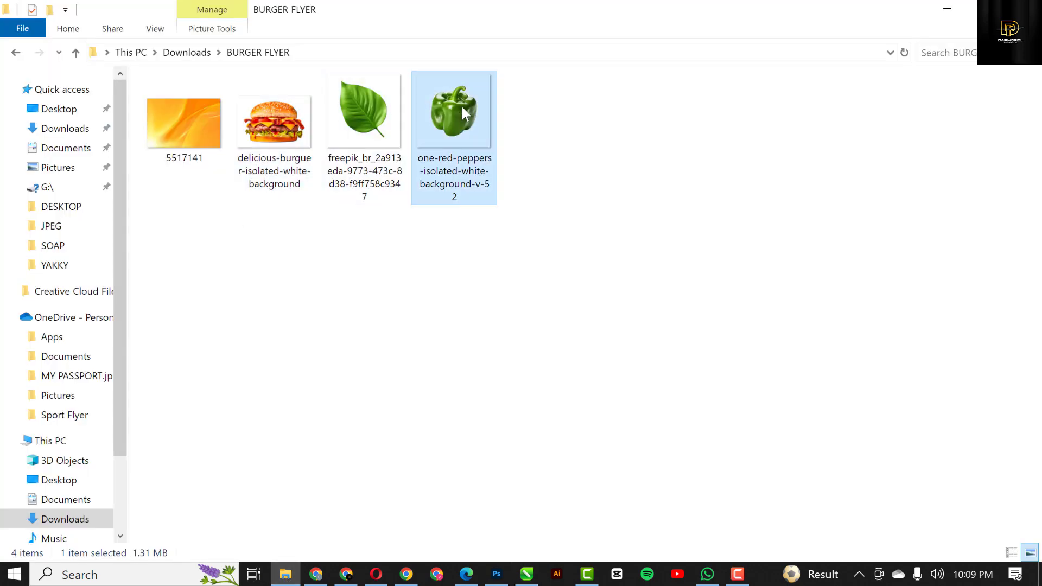
pyautogui.moveTo(461, 102); pyautogui.dragTo(175, 247)
# Step: Scale the pepper bitmap down to about 0.928 in and place it right of the burger at about X 4.182, Y 2.708 in
pyautogui.scroll(-4, 328, 267)
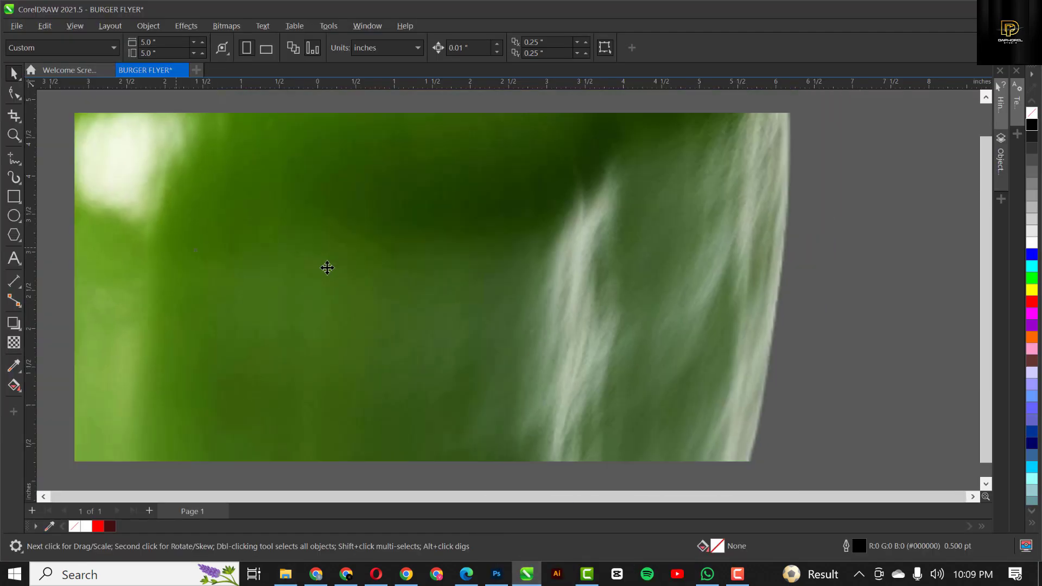
pyautogui.scroll(-2, 345, 272)
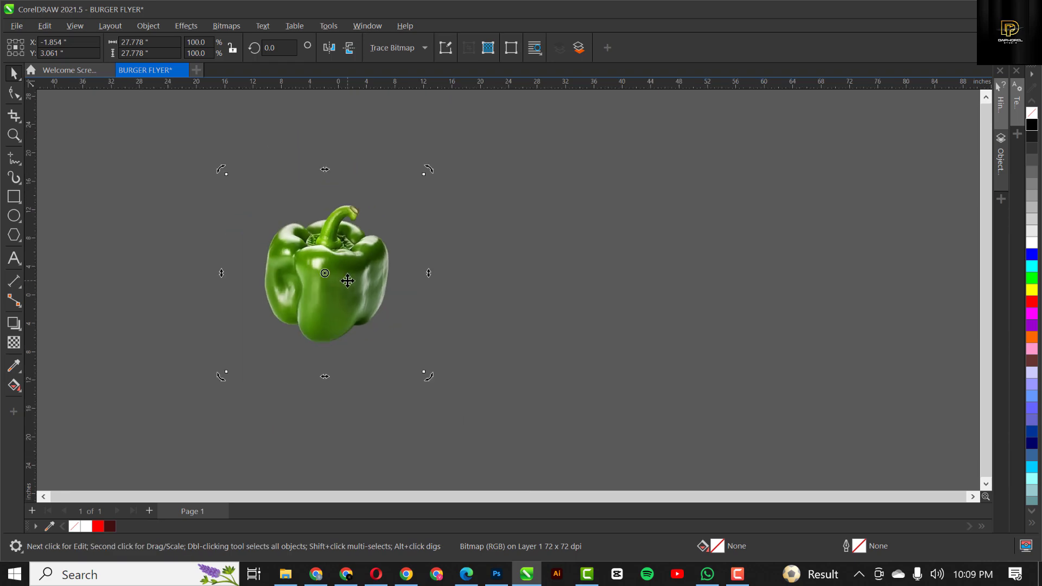
pyautogui.moveTo(426, 173); pyautogui.dragTo(344, 267)
pyautogui.scroll(4, 317, 263)
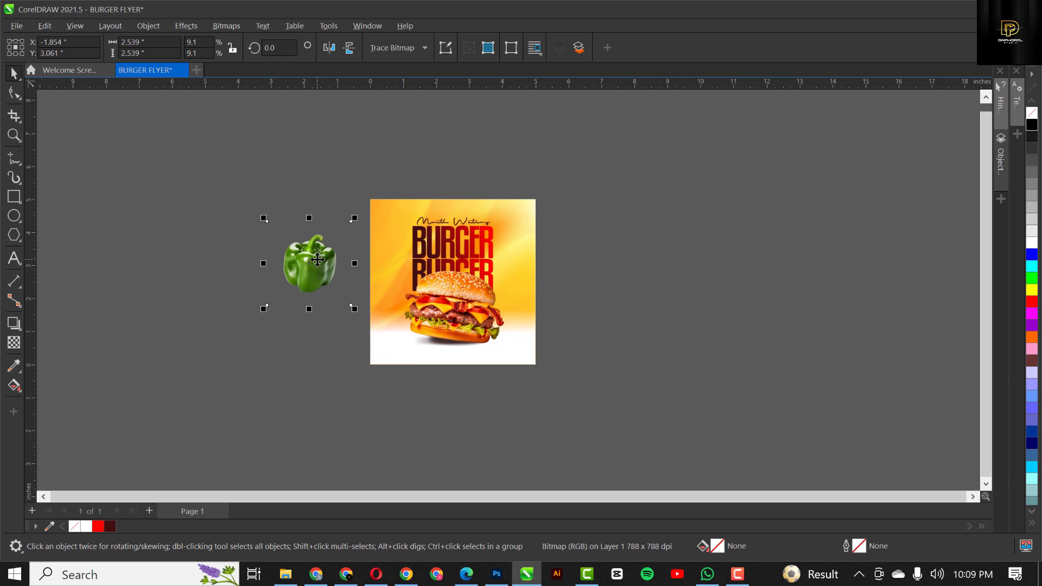
pyautogui.moveTo(318, 260); pyautogui.dragTo(533, 258)
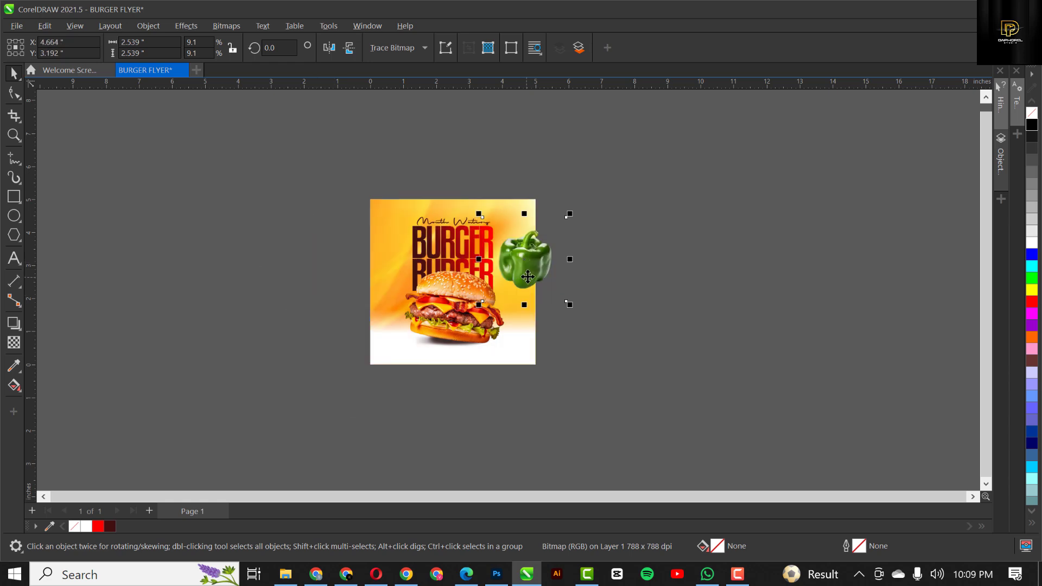
pyautogui.scroll(2, 531, 265)
pyautogui.moveTo(607, 341); pyautogui.dragTo(551, 288)
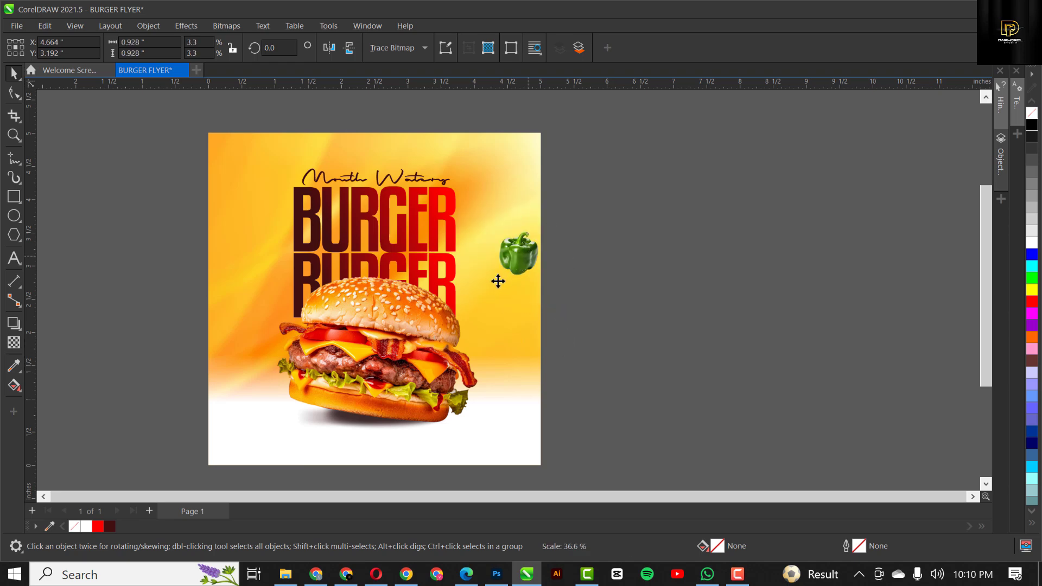
pyautogui.moveTo(519, 257); pyautogui.dragTo(488, 289)
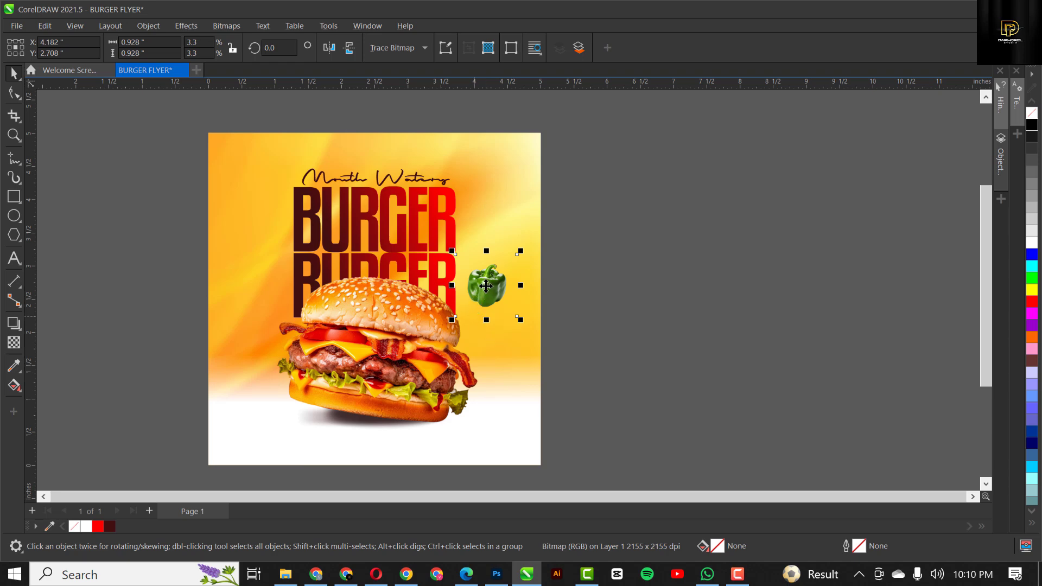
# Step: Convert the pepper to a 300 dpi RGB Color (24-bit) bitmap with anti-aliasing and a transparent background
pyautogui.click(239, 24)
pyautogui.click(251, 38)
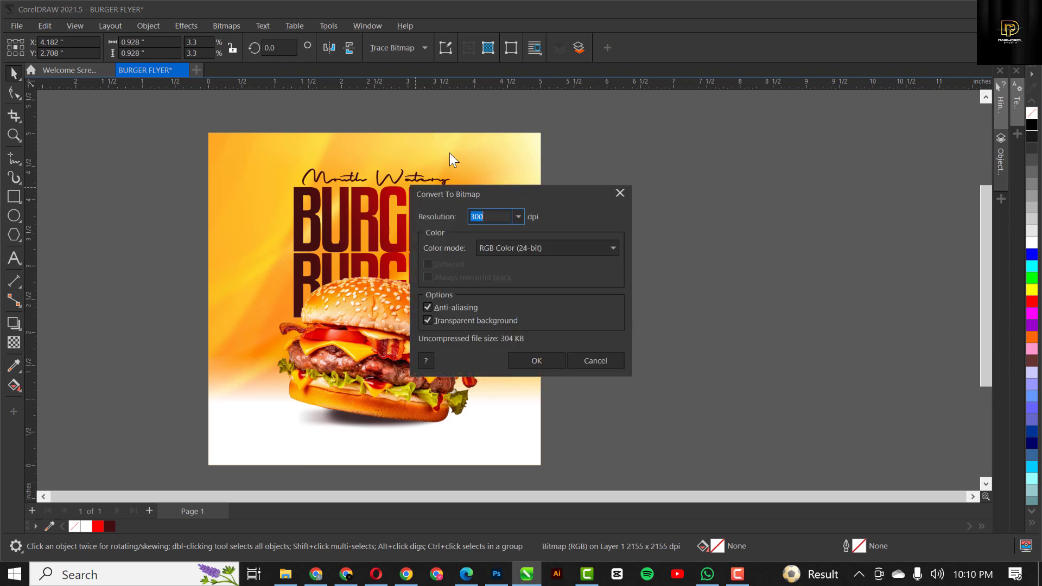
pyautogui.click(534, 360)
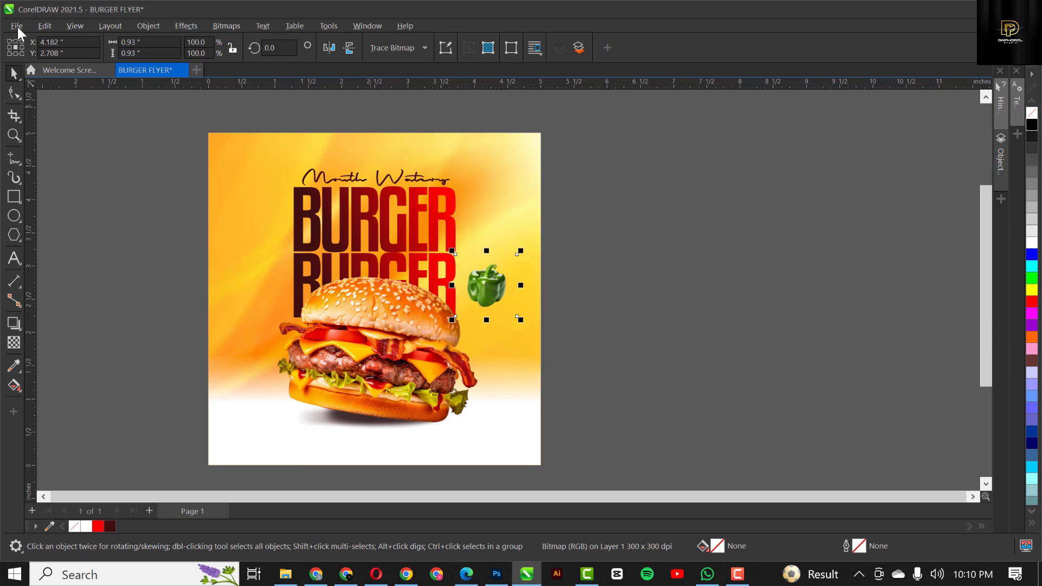
# Step: Apply a Motion Blur to the pepper bitmap with distance 35 and direction 208, ignoring pixels outside the image
pyautogui.click(186, 27)
pyautogui.moveTo(203, 103)
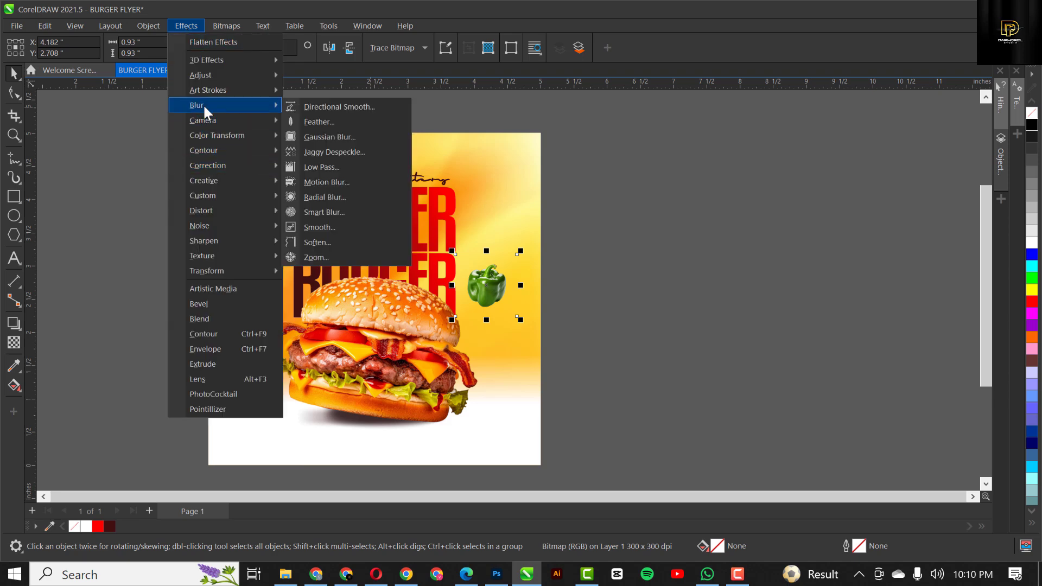
pyautogui.click(341, 182)
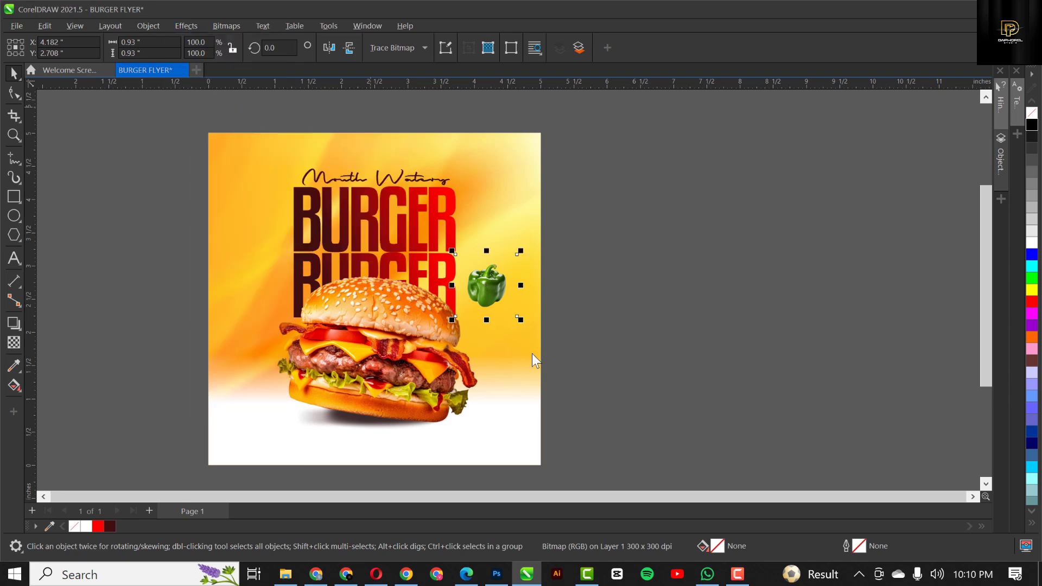
pyautogui.moveTo(507, 186); pyautogui.dragTo(734, 135)
pyautogui.moveTo(690, 172); pyautogui.dragTo(703, 170)
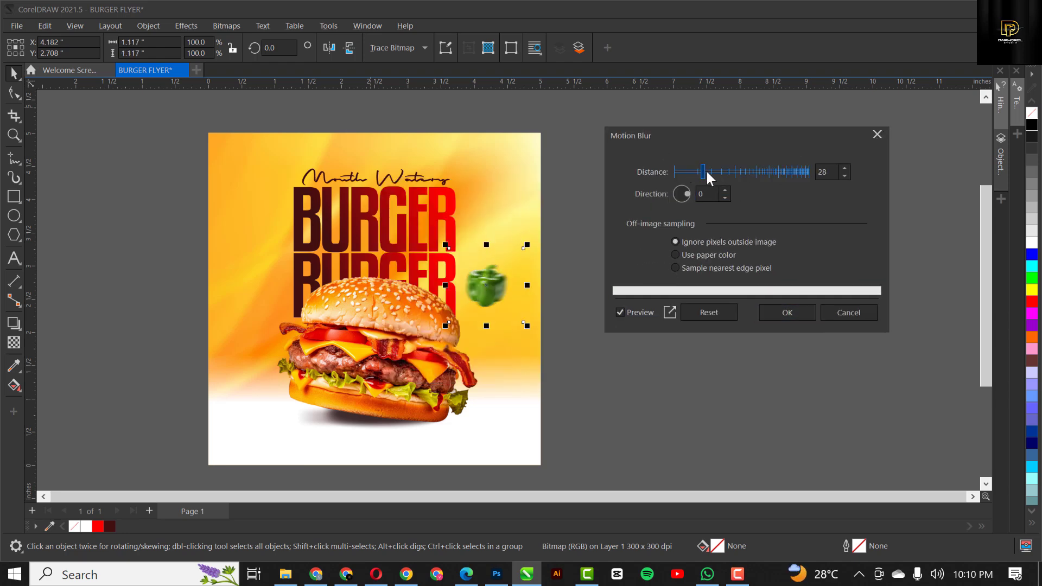
pyautogui.moveTo(705, 170); pyautogui.dragTo(672, 198)
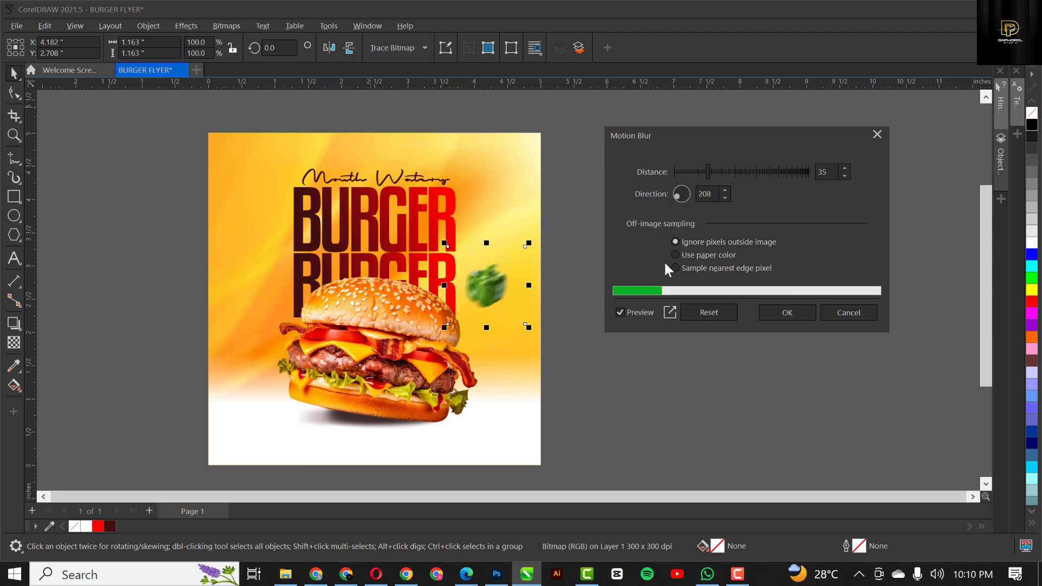
pyautogui.click(773, 315)
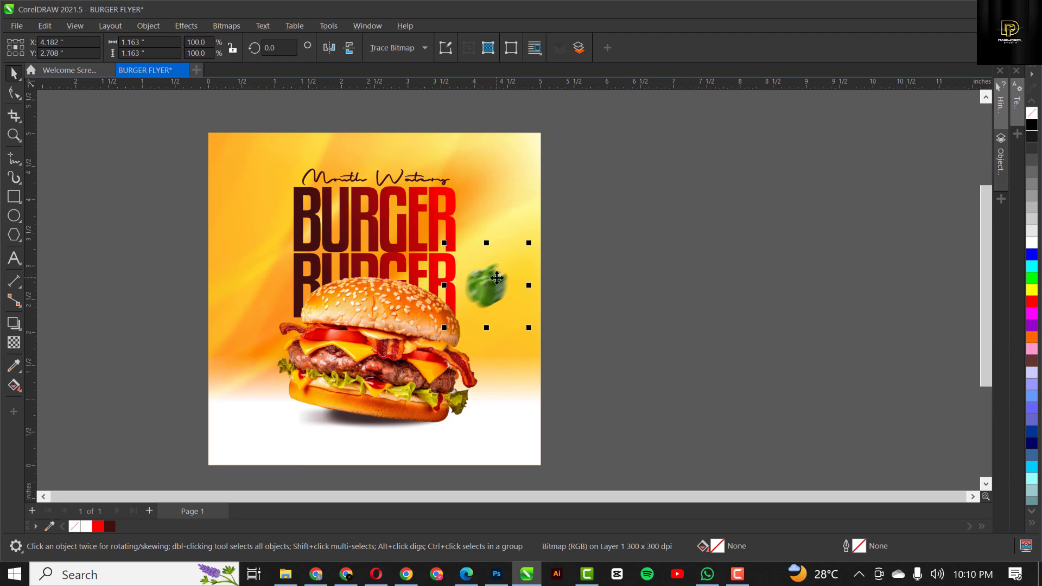
# Step: Convert the motion-blurred pepper to a bitmap again at 300 dpi with a transparent background
pyautogui.click(221, 27)
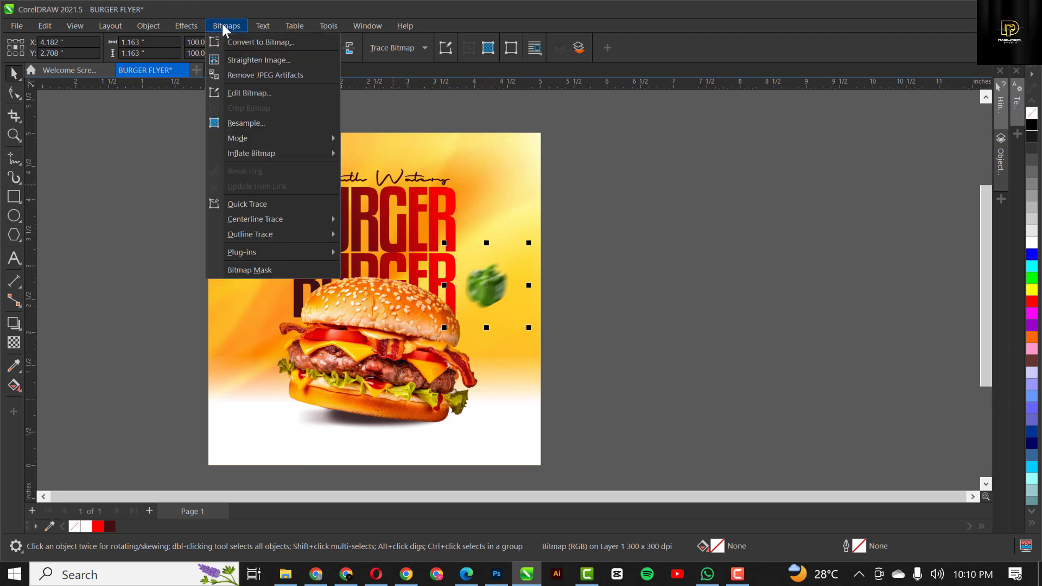
pyautogui.click(250, 44)
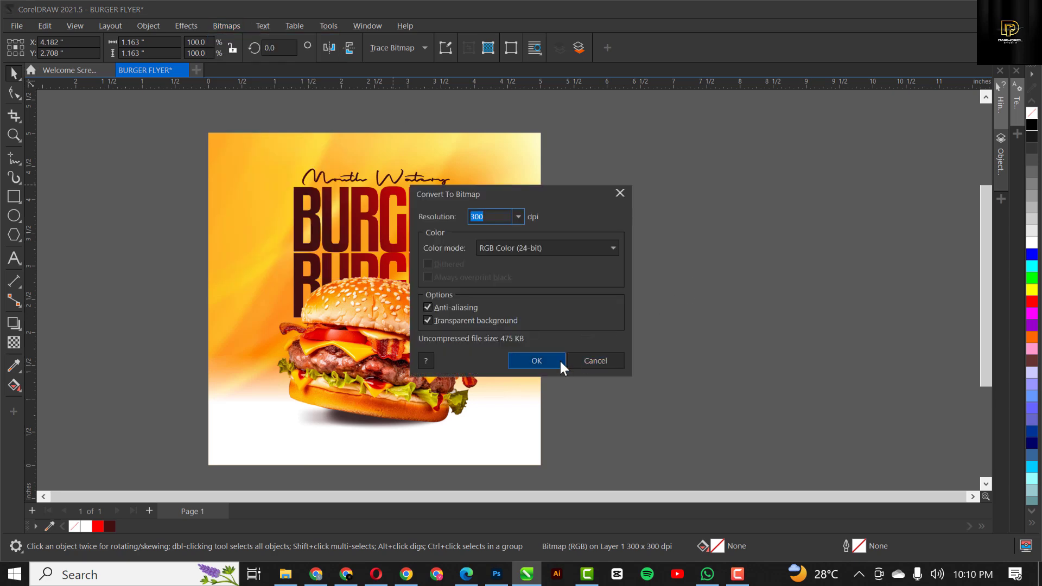
pyautogui.click(560, 362)
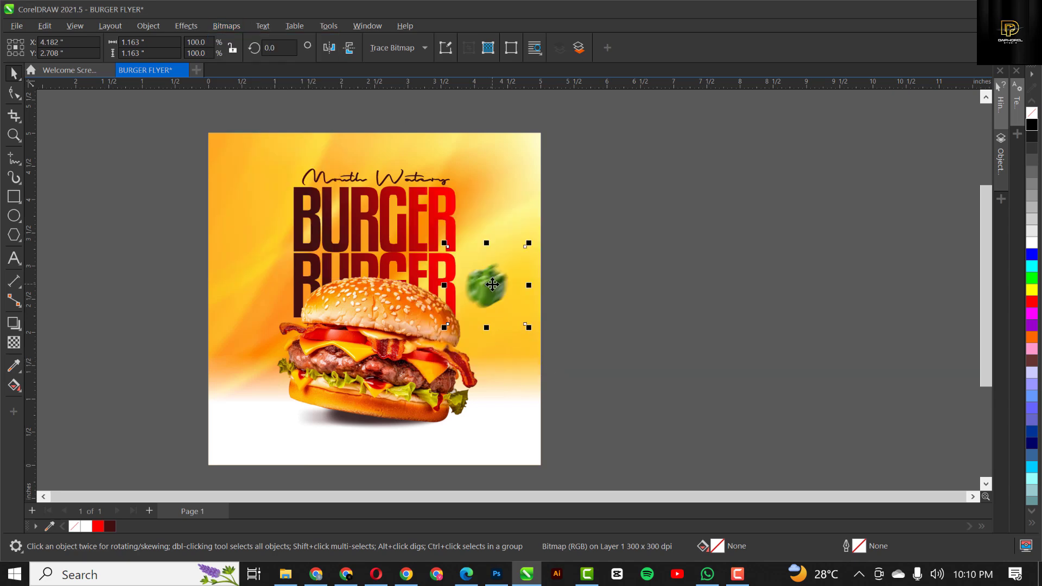
# Step: Place a copy of the blurred pepper left of the burger at about X 0.833, Y 2.31 in and rotate it about 38 degrees
pyautogui.moveTo(493, 285); pyautogui.dragTo(271, 313)
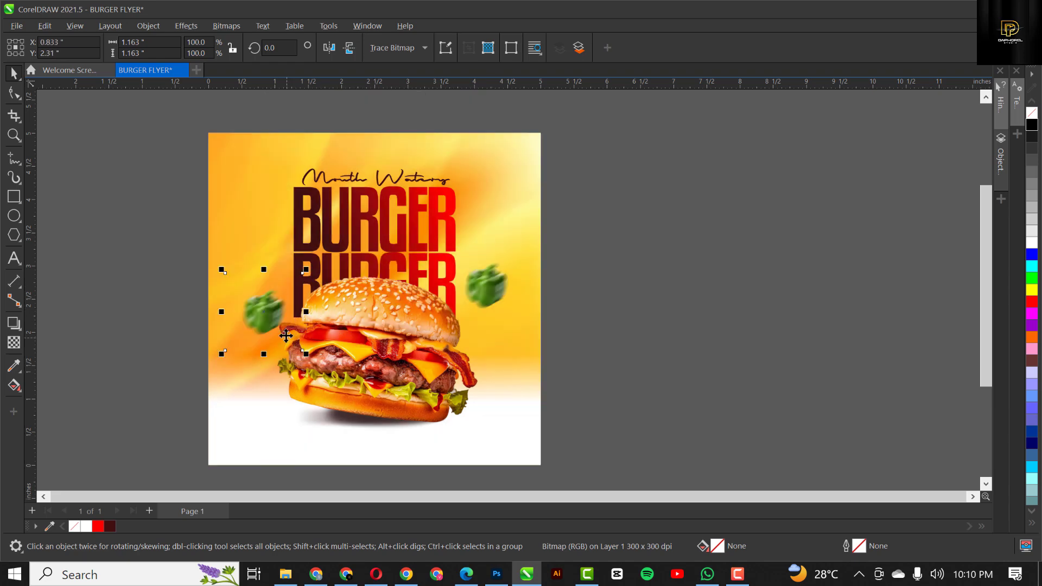
pyautogui.click(266, 313)
pyautogui.scroll(2, 293, 349)
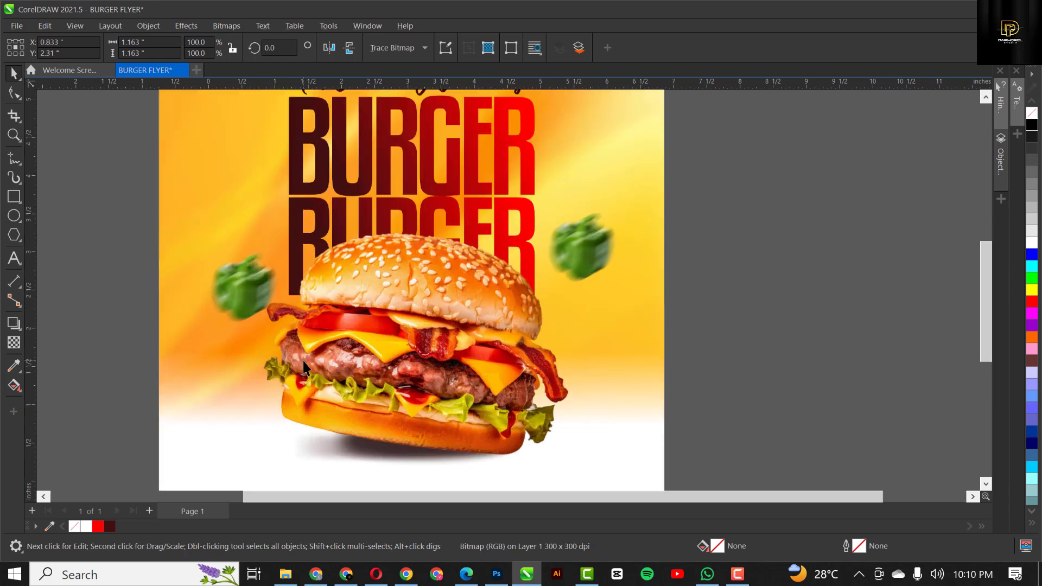
pyautogui.moveTo(310, 346); pyautogui.dragTo(356, 295)
pyautogui.scroll(-3, 367, 289)
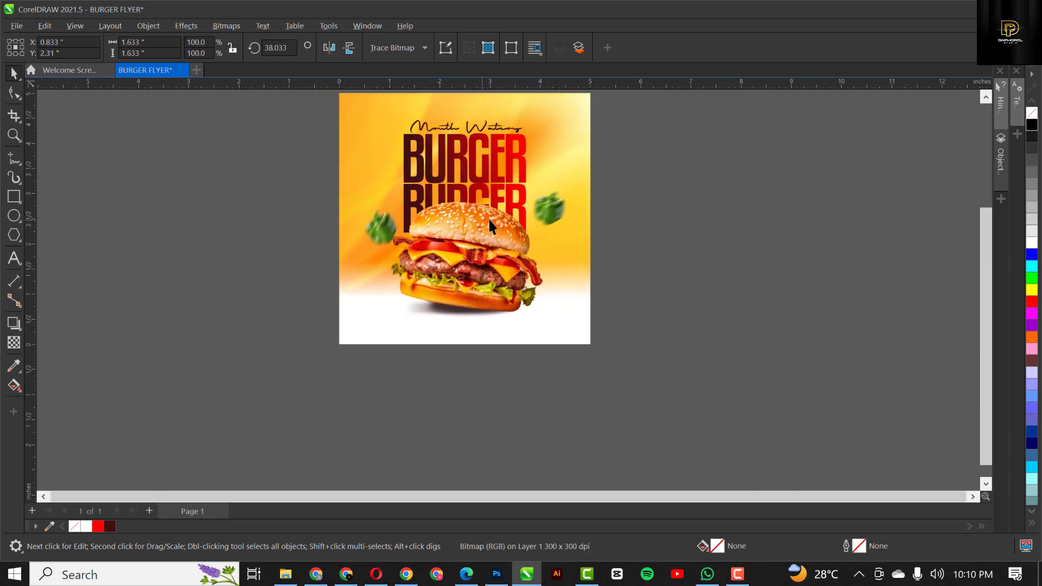
pyautogui.click(669, 147)
pyautogui.scroll(1, 516, 205)
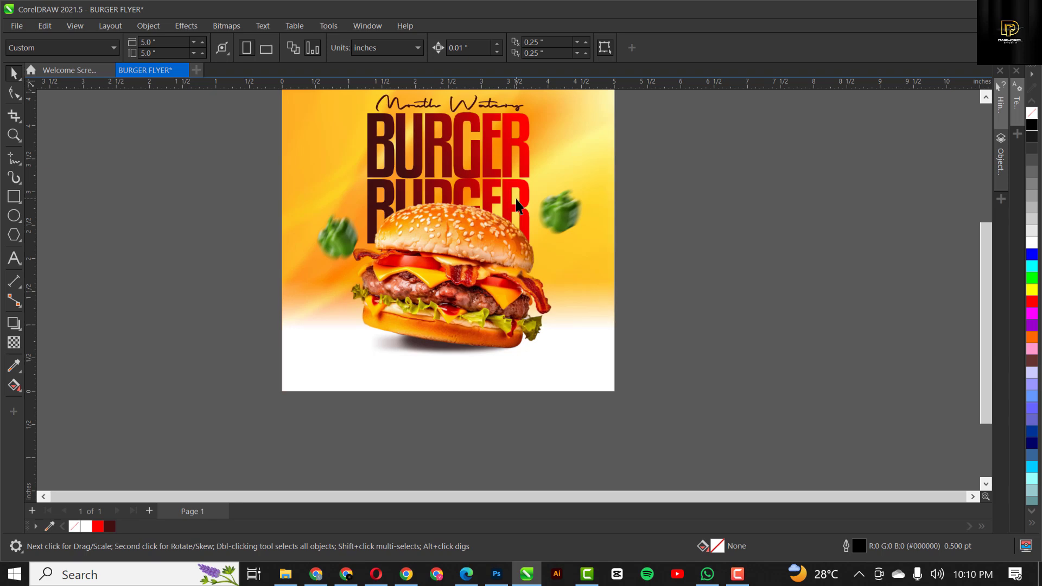
pyautogui.scroll(1, 516, 207)
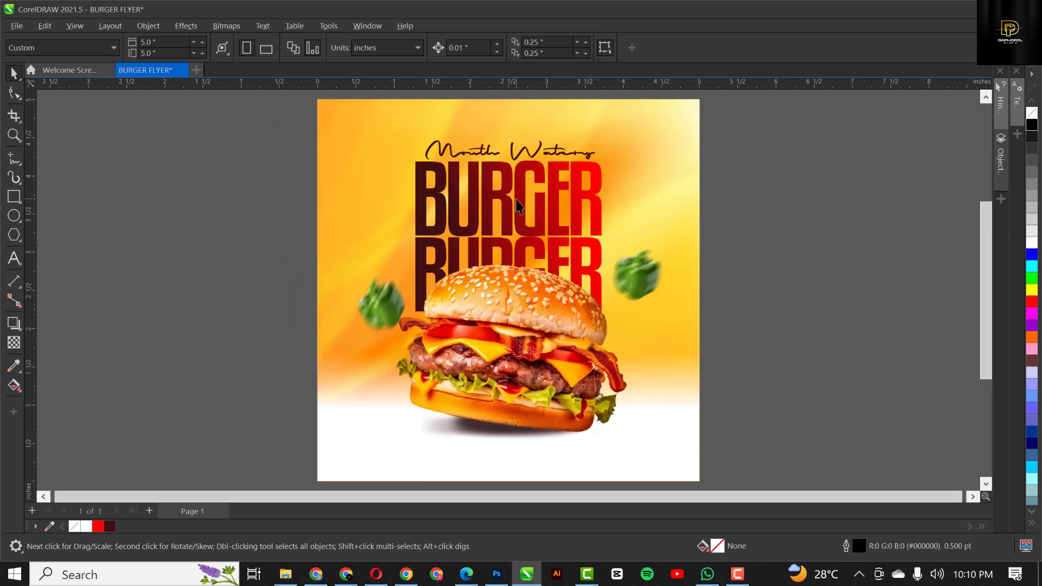
pyautogui.scroll(-2, 515, 199)
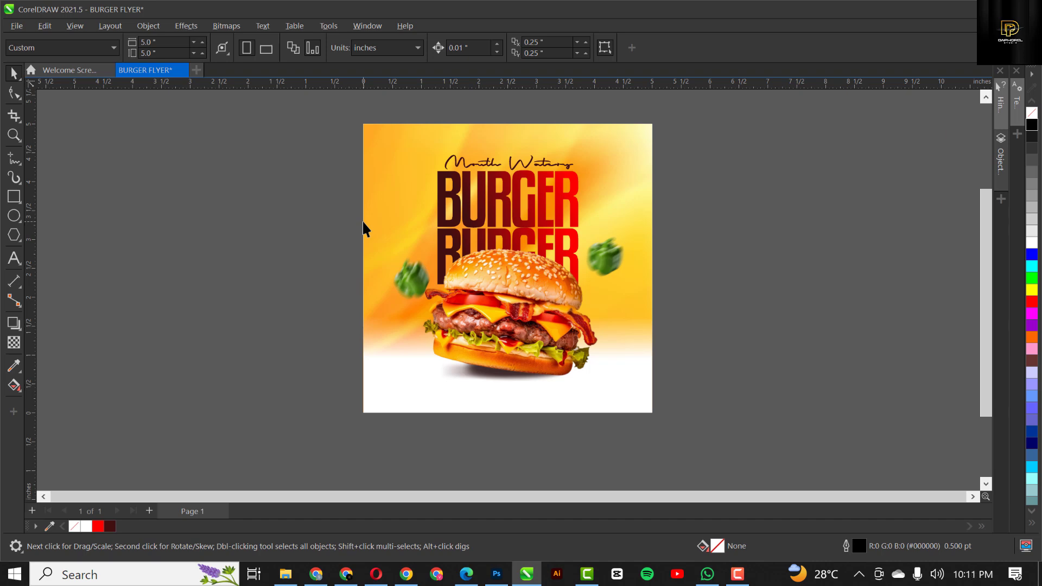
pyautogui.scroll(2, 363, 222)
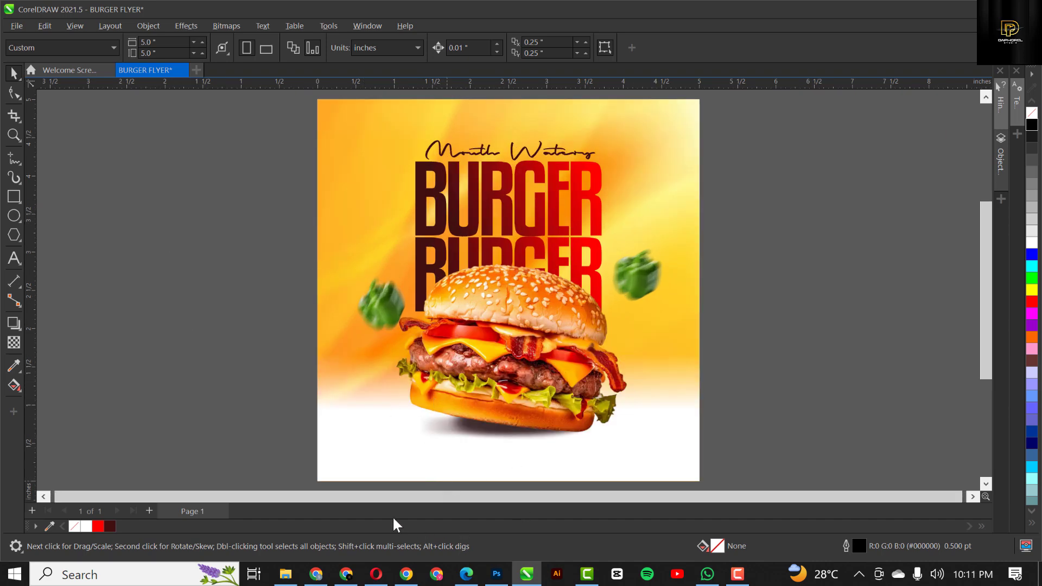
# Step: Import the green leaf image from the BURGER FLYER folder, dropping it beside the page
pyautogui.click(286, 573)
pyautogui.click(369, 131)
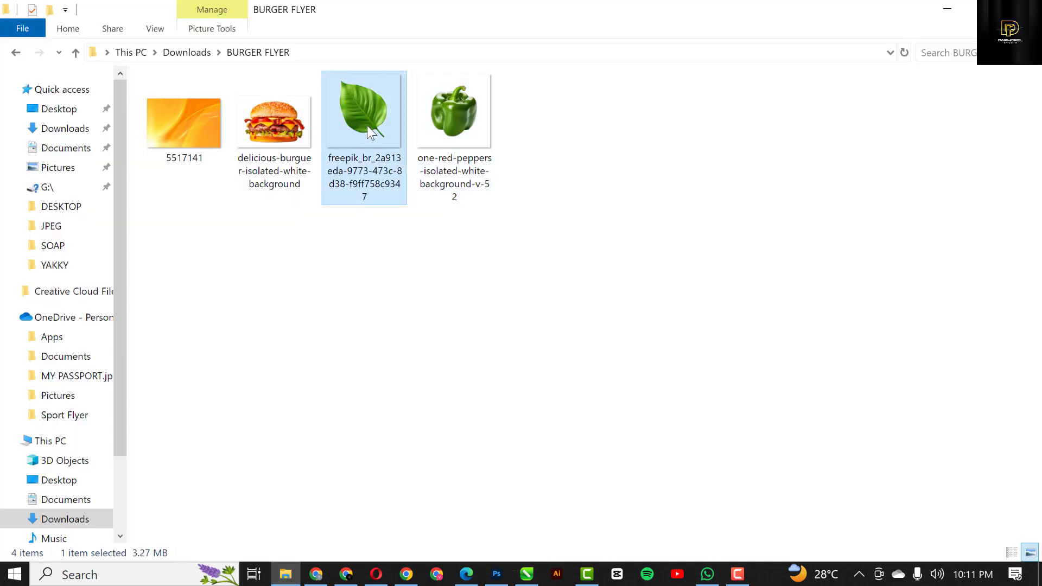
pyautogui.moveTo(366, 100); pyautogui.dragTo(527, 582)
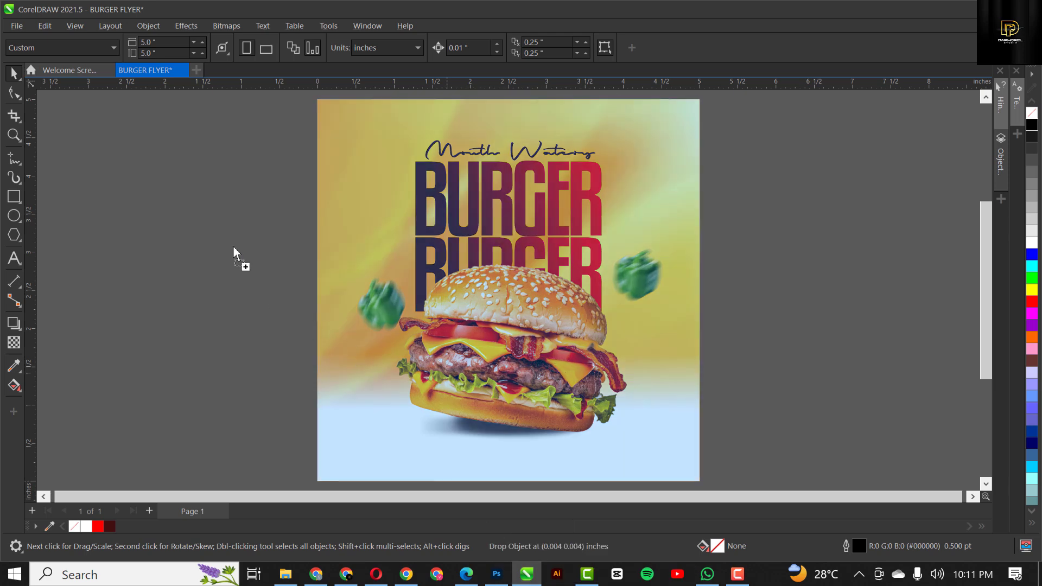
pyautogui.moveTo(204, 198); pyautogui.dragTo(204, 198)
# Step: Scale the leaf bitmap down proportionally to about 2.611 in
pyautogui.scroll(-3, 320, 248)
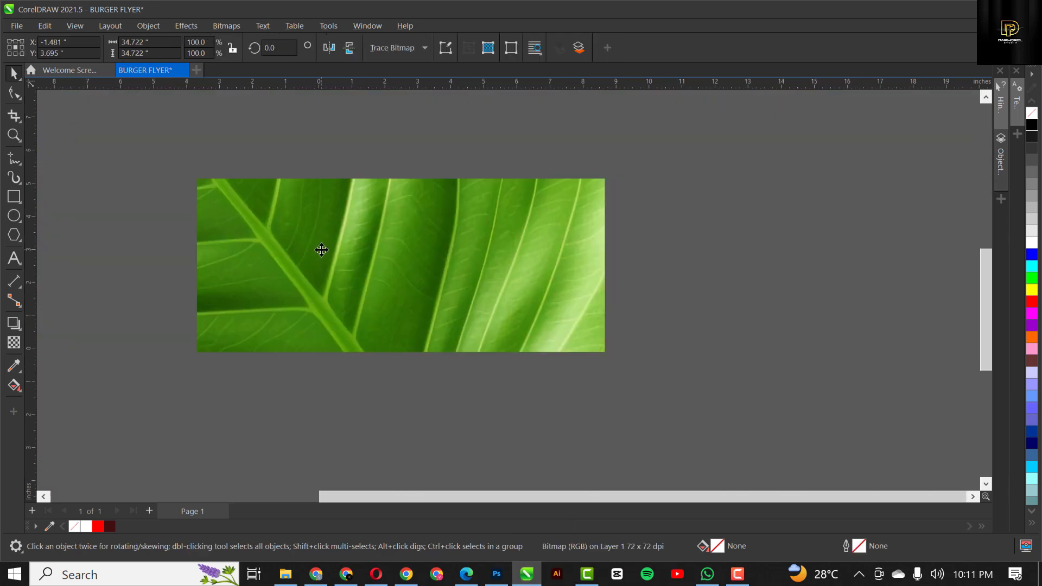
pyautogui.scroll(-3, 454, 337)
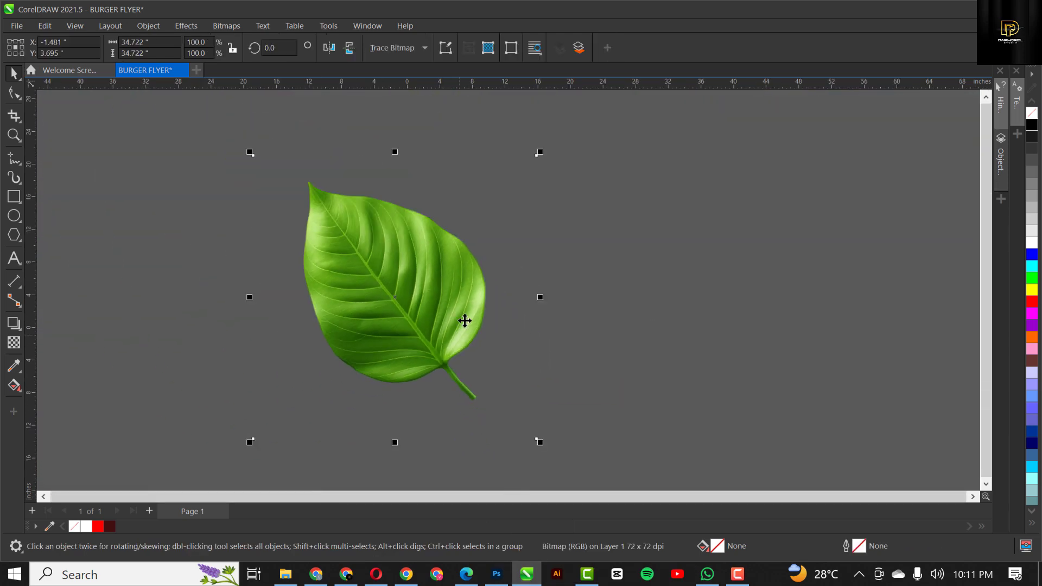
pyautogui.moveTo(540, 151); pyautogui.dragTo(427, 282)
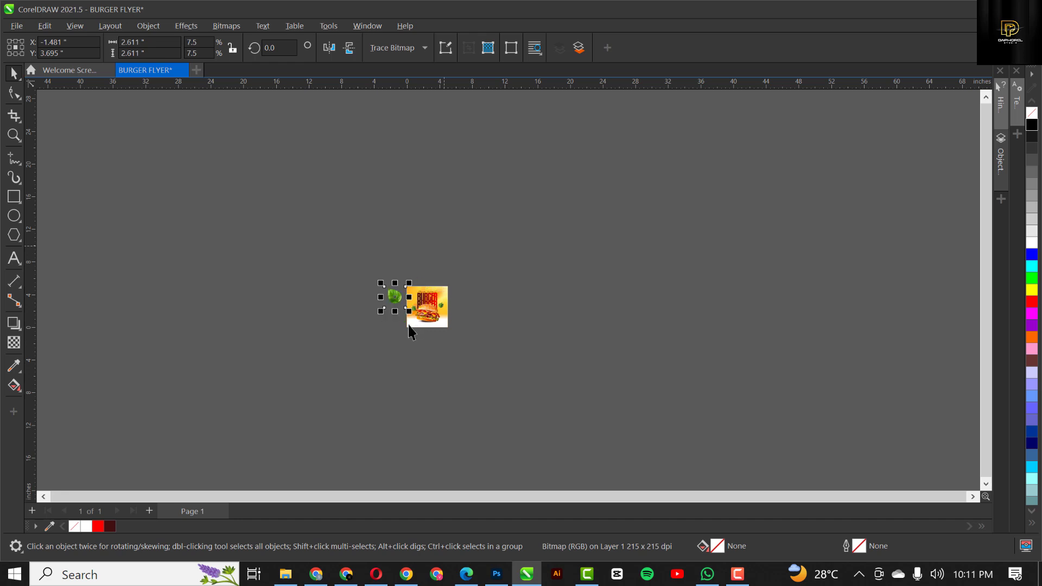
pyautogui.scroll(1, 407, 319)
pyautogui.scroll(3, 407, 319)
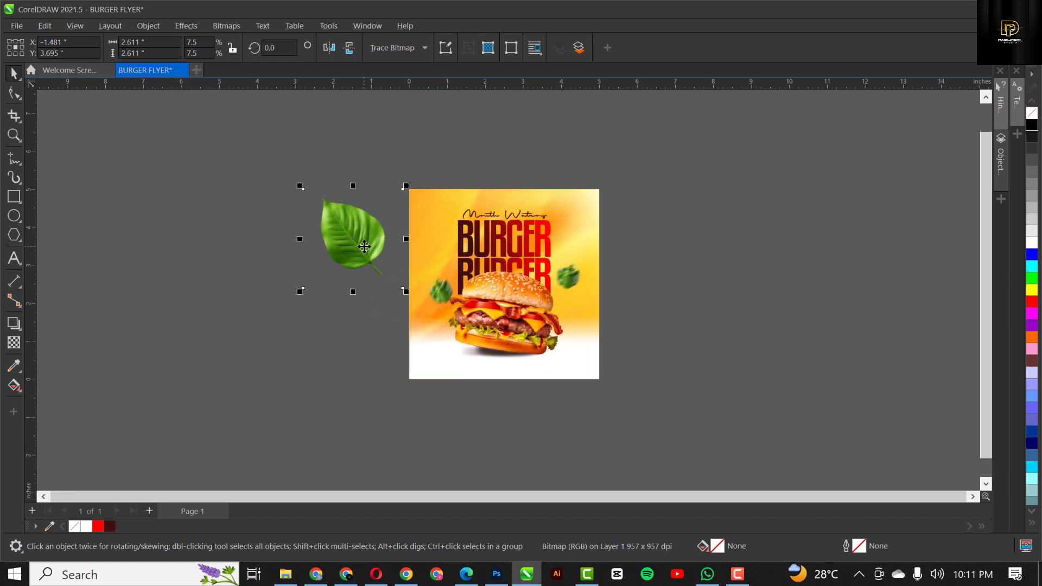
# Step: Move the leaf bitmap onto the burger and headline at about X 2.209, Y 2.52 in
pyautogui.moveTo(365, 247); pyautogui.dragTo(504, 286)
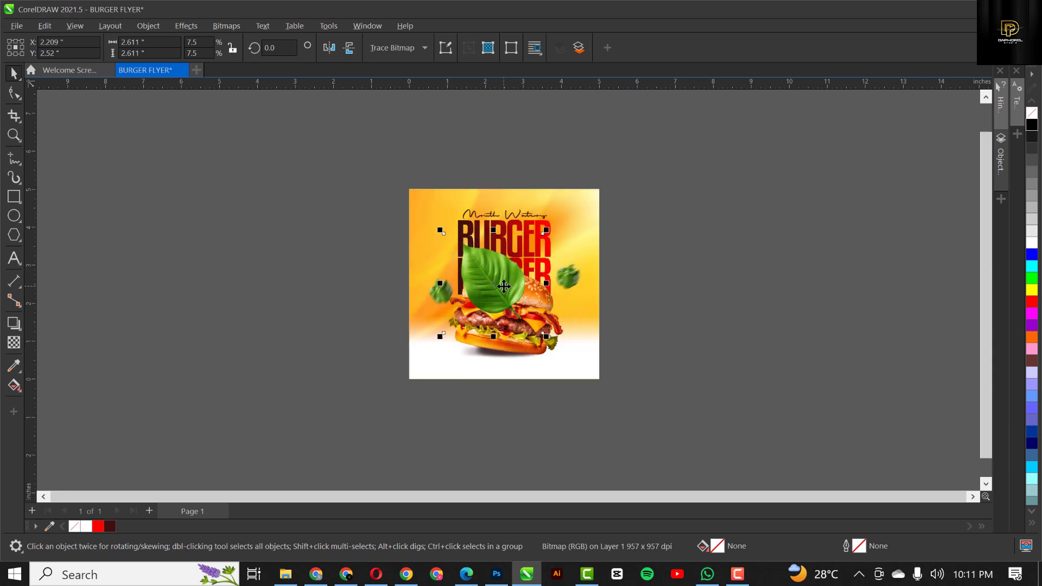
pyautogui.scroll(3, 504, 286)
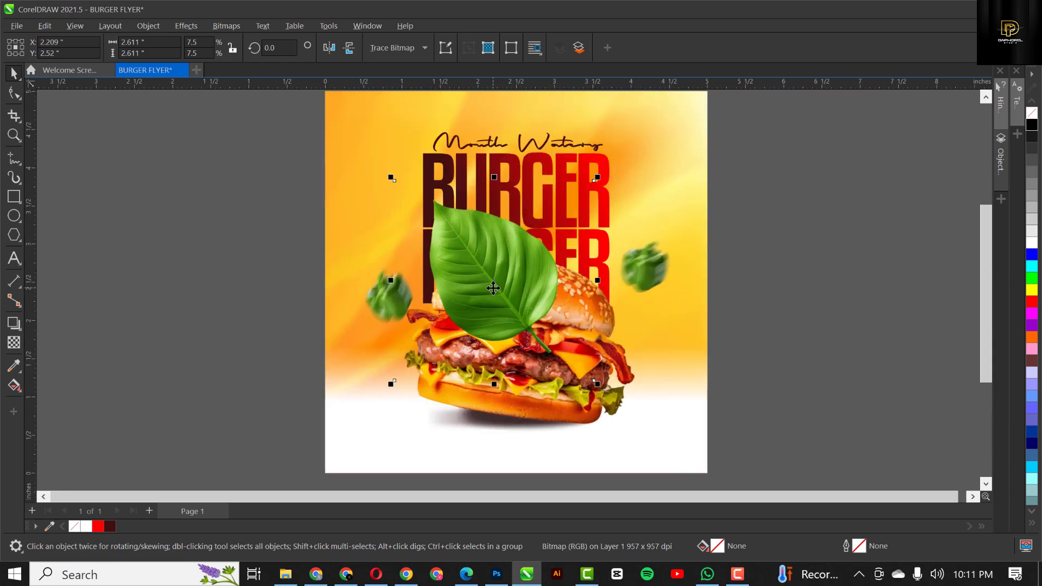
pyautogui.click(492, 288)
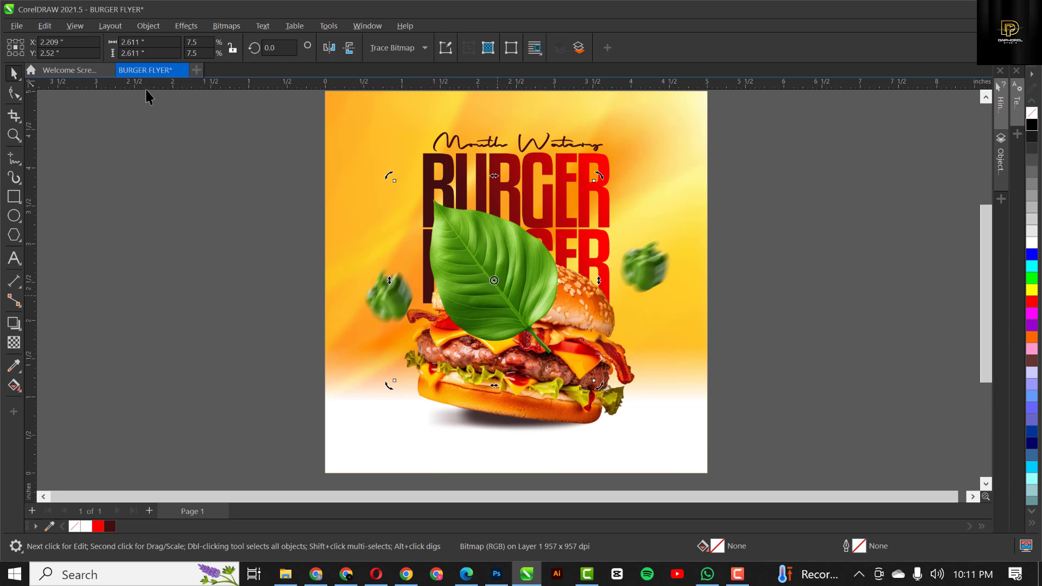
# Step: Apply a Gaussian Blur with a radius of 6.5 pixels to the leaf bitmap
pyautogui.click(195, 26)
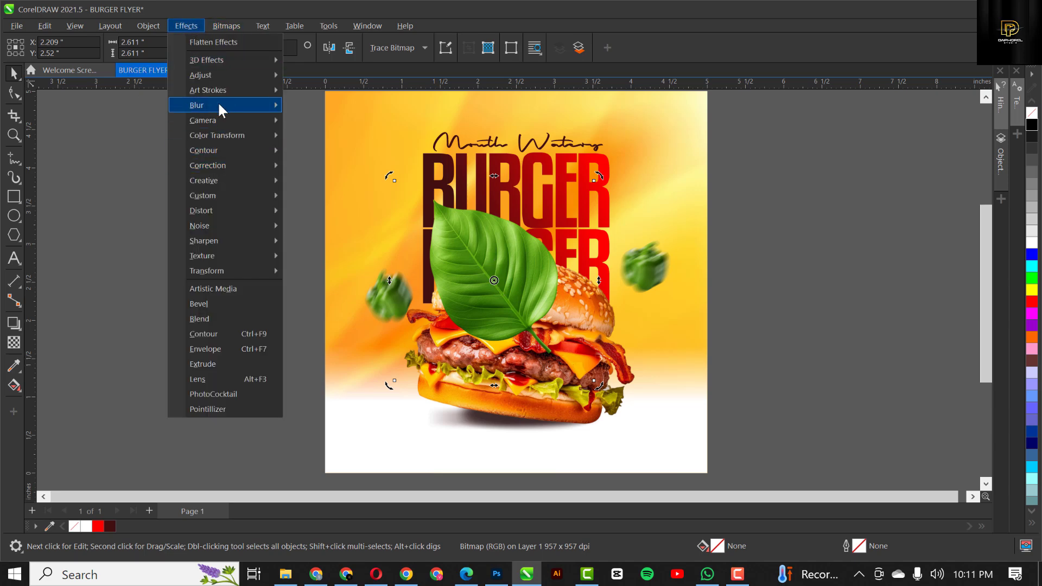
pyautogui.moveTo(217, 103)
pyautogui.click(325, 137)
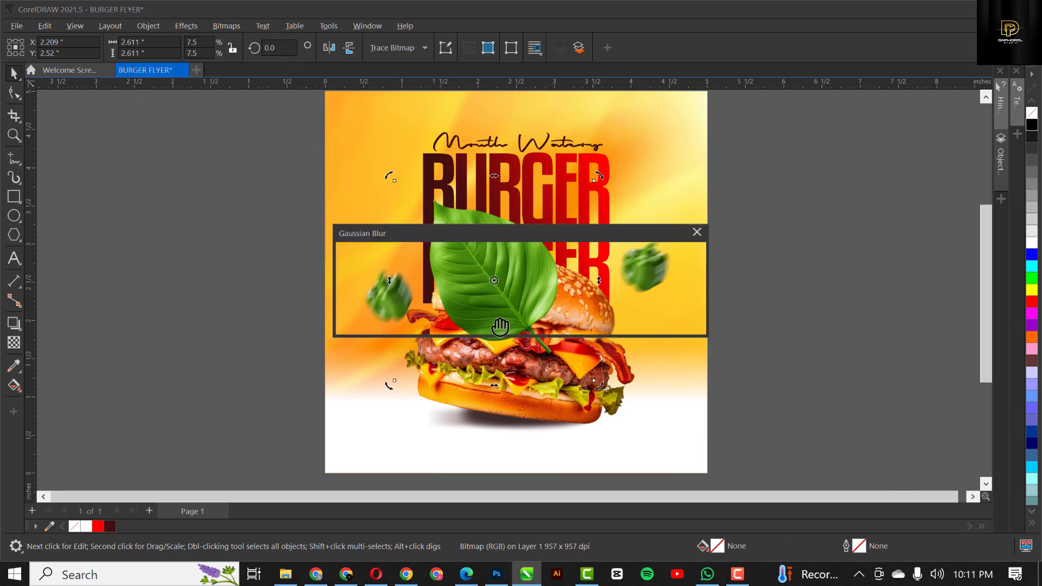
pyautogui.moveTo(486, 227); pyautogui.dragTo(790, 131)
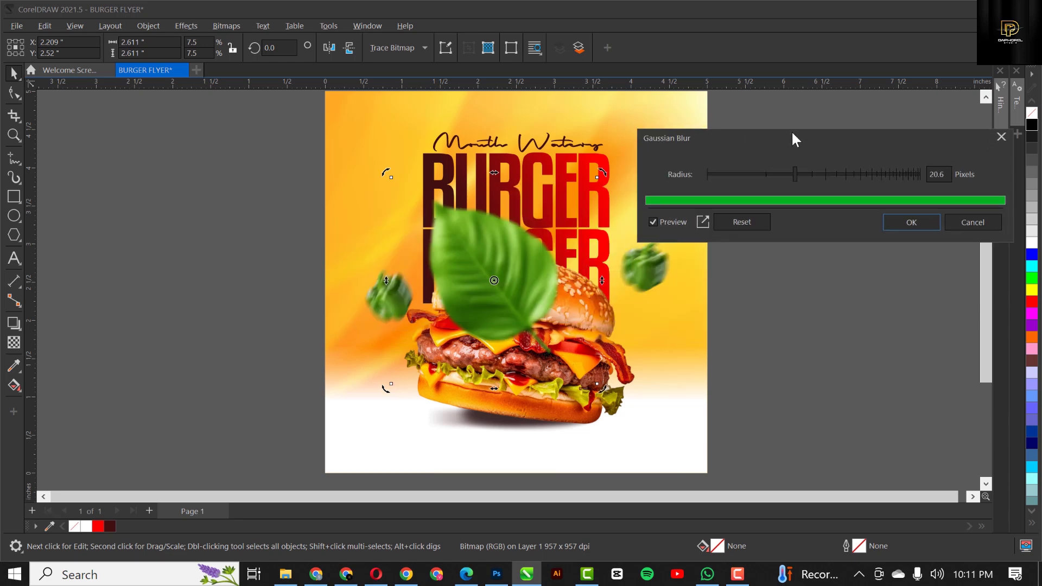
pyautogui.moveTo(794, 174); pyautogui.dragTo(762, 174)
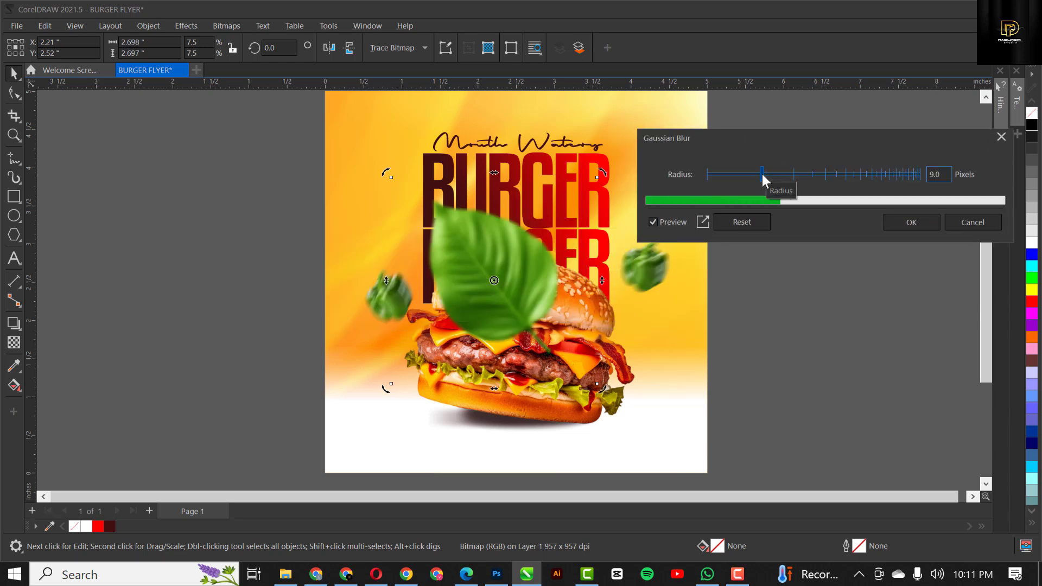
pyautogui.moveTo(760, 173)
pyautogui.mouseDown()
pyautogui.moveTo(777, 184)
pyautogui.moveTo(750, 175)
pyautogui.mouseUp()
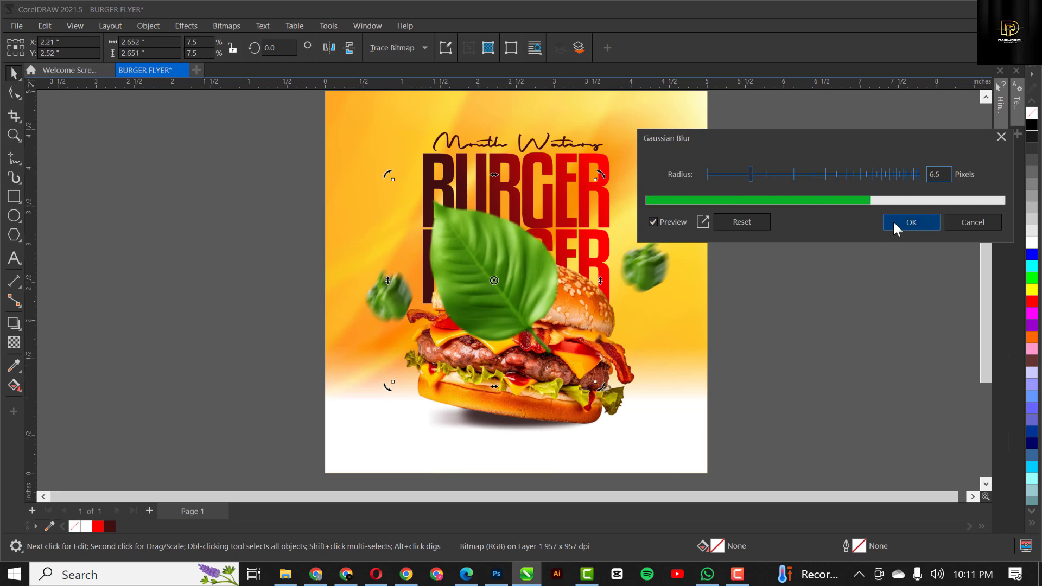
pyautogui.click(914, 226)
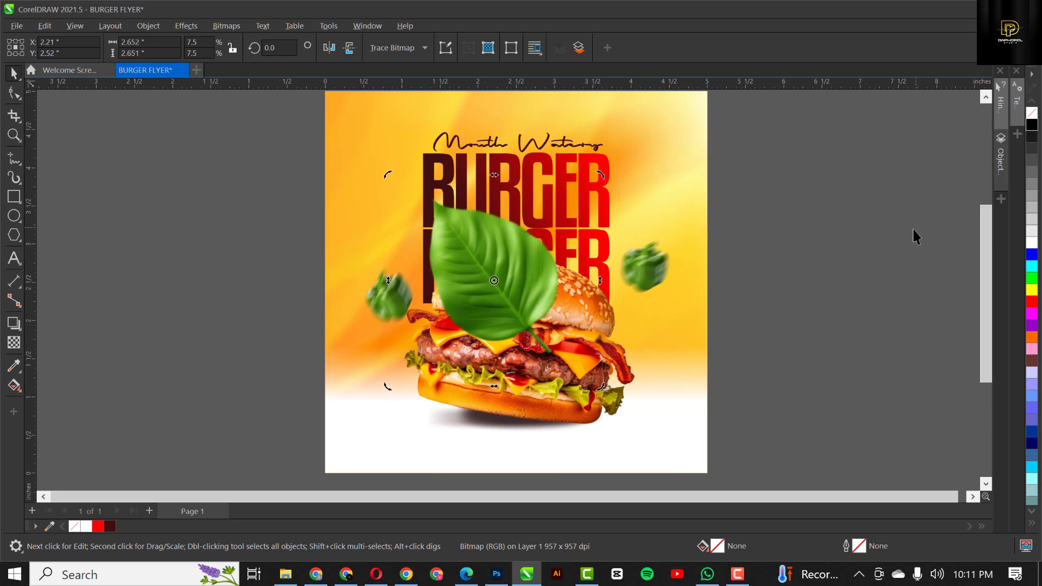
# Step: Apply a tonal adjustment effect to the leaf bitmap to deepen its contrast
pyautogui.click(493, 238)
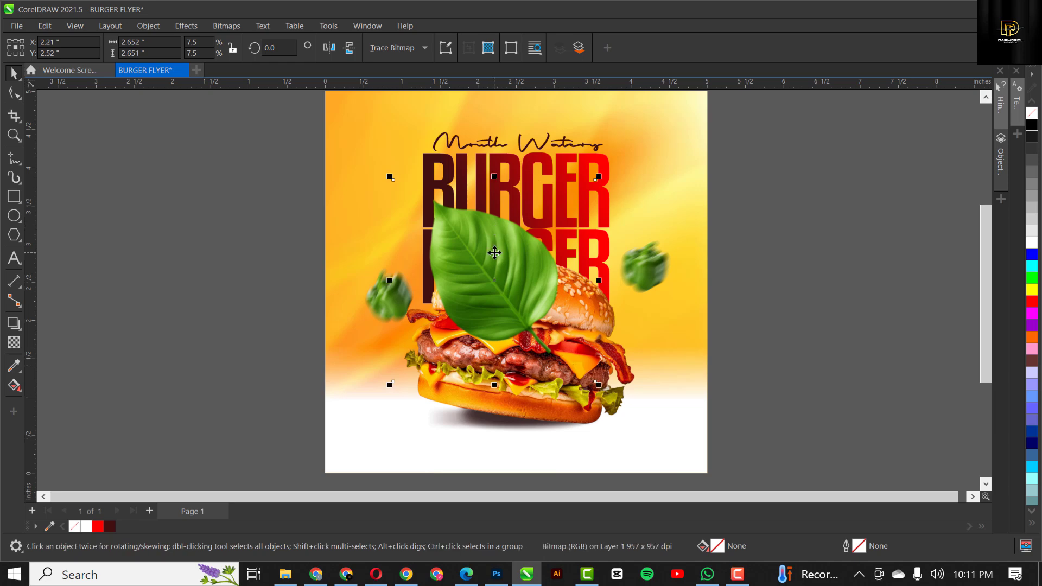
pyautogui.click(184, 25)
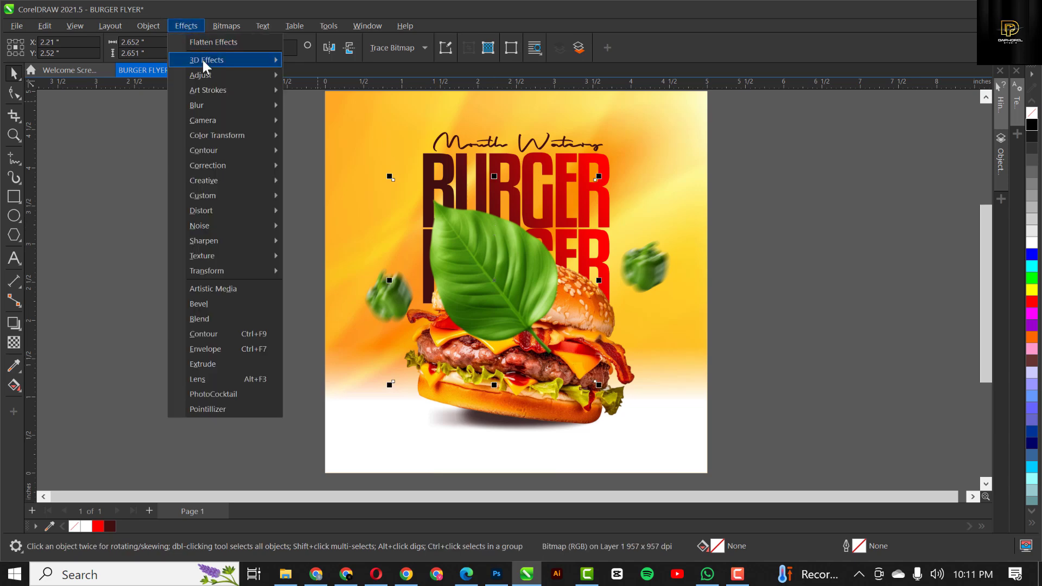
pyautogui.moveTo(210, 75)
pyautogui.click(355, 75)
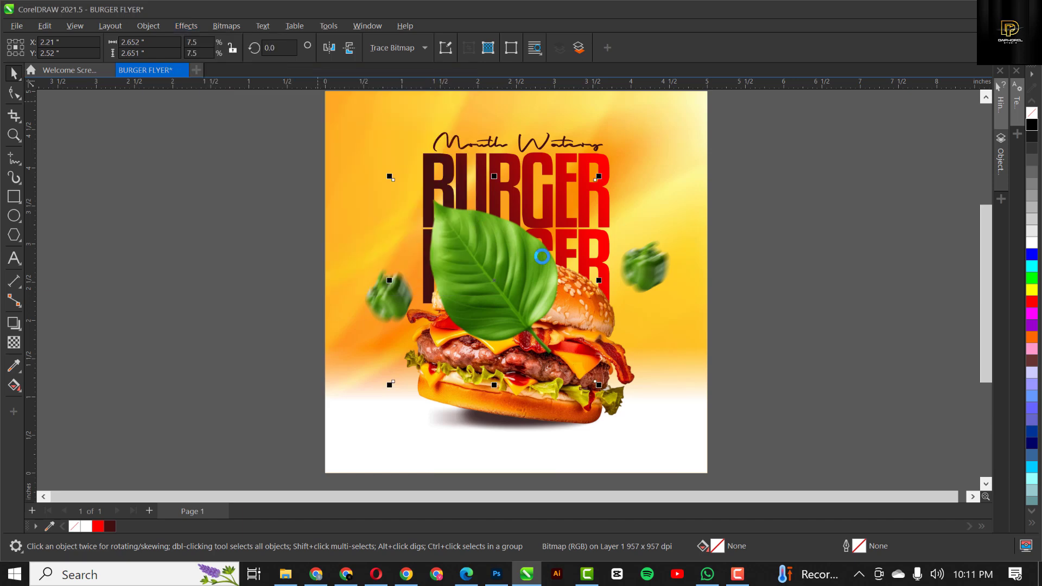
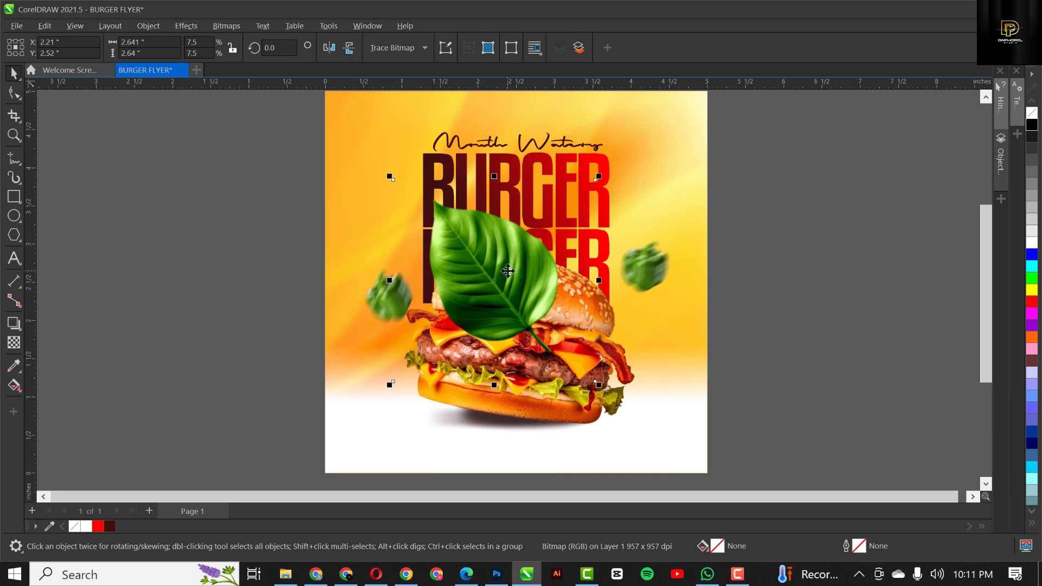
# Step: Send the leaf behind the burger, move it to about X 1.649, Y 2.351 in and scale it to about 1.729 in
pyautogui.hotkey('ctrl', 'pagedown')
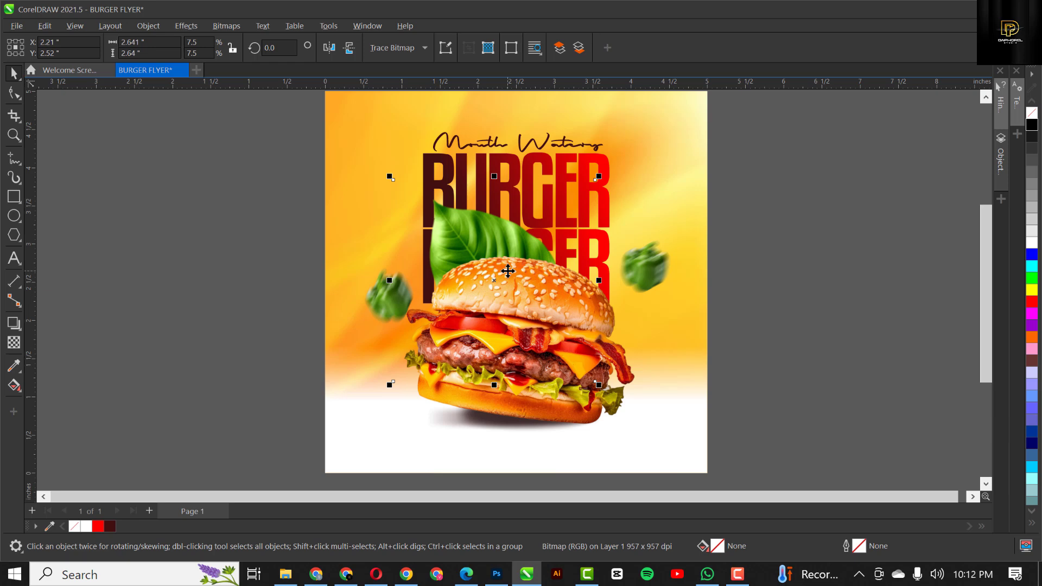
pyautogui.moveTo(508, 355); pyautogui.dragTo(465, 370)
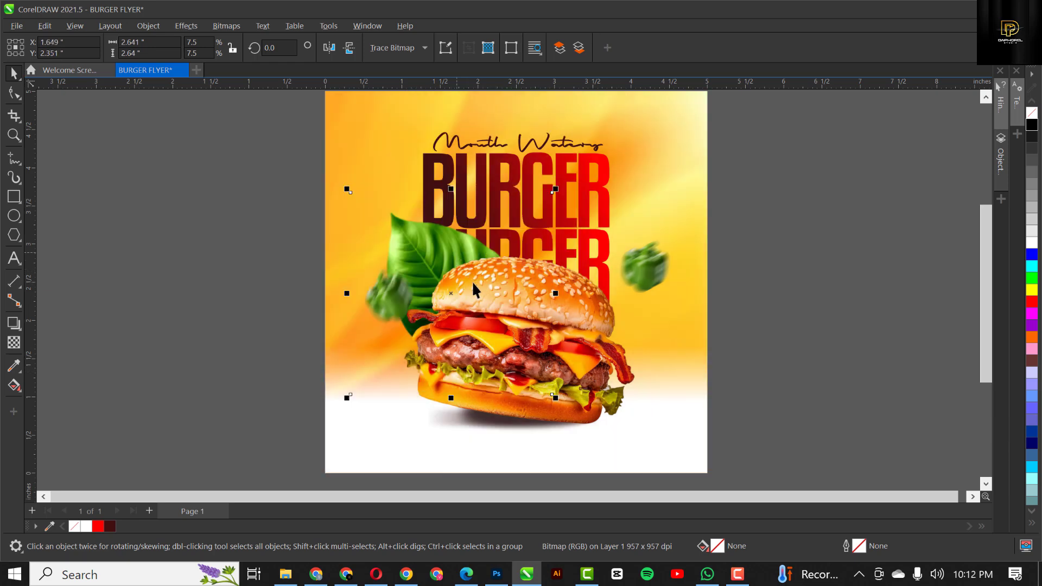
pyautogui.moveTo(555, 189); pyautogui.dragTo(535, 225)
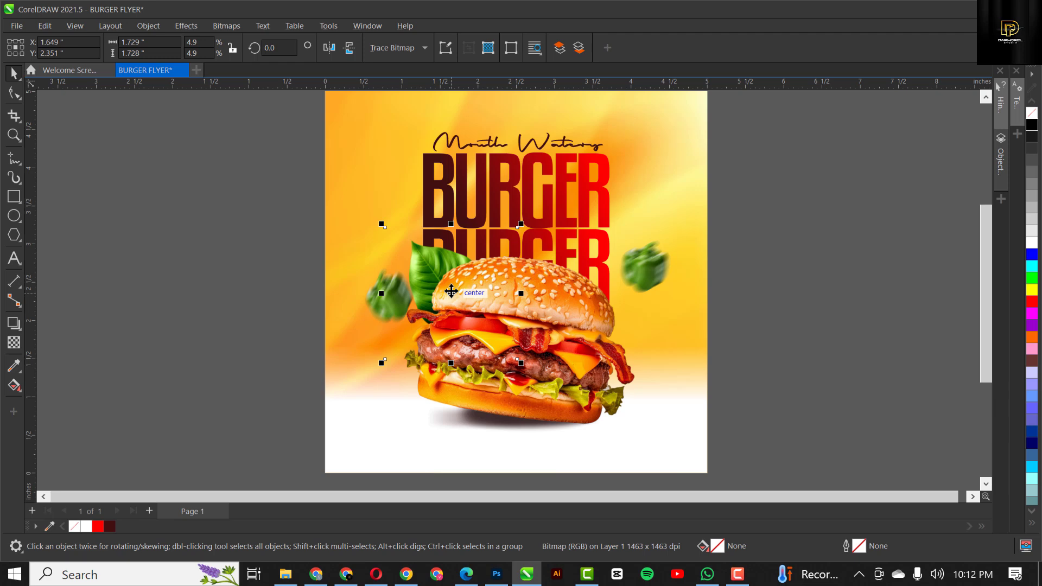
# Step: Place a copy of the leaf behind the bun's right side at about X 3.194, Y 2.211 in, rotated to about 316.7 degrees
pyautogui.hotkey('shift', 'pageup')
pyautogui.moveTo(451, 292); pyautogui.dragTo(565, 308)
pyautogui.click(570, 306)
pyautogui.moveTo(636, 235); pyautogui.dragTo(631, 317)
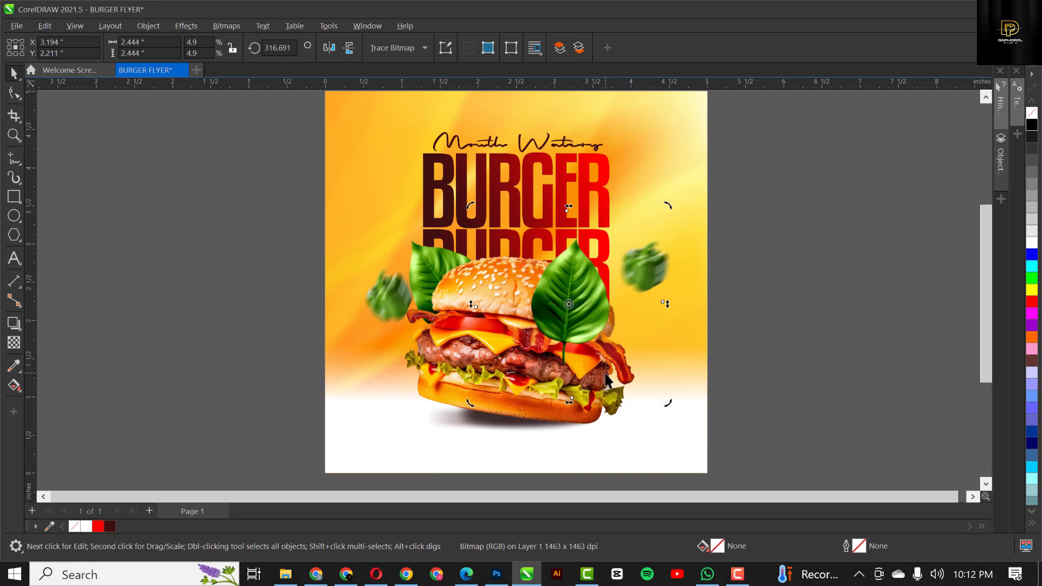
pyautogui.hotkey('ctrl', 'pagedown')
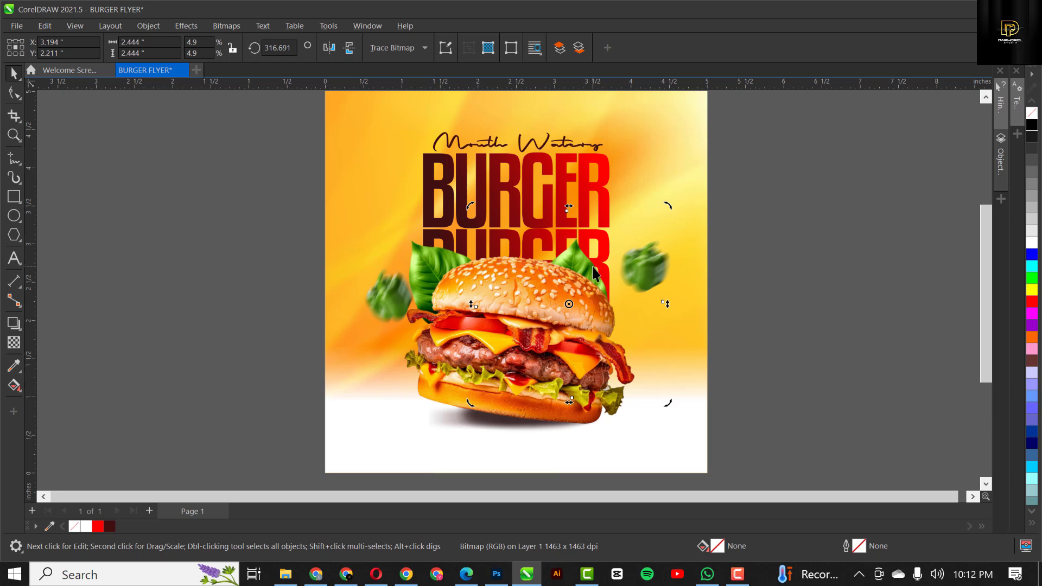
pyautogui.scroll(-1, 491, 221)
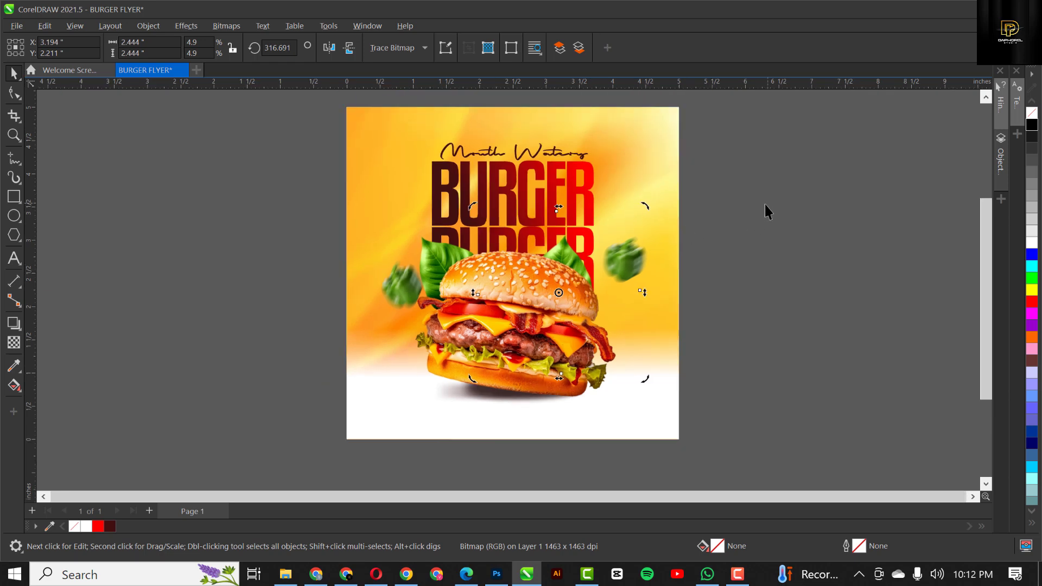
pyautogui.click(792, 216)
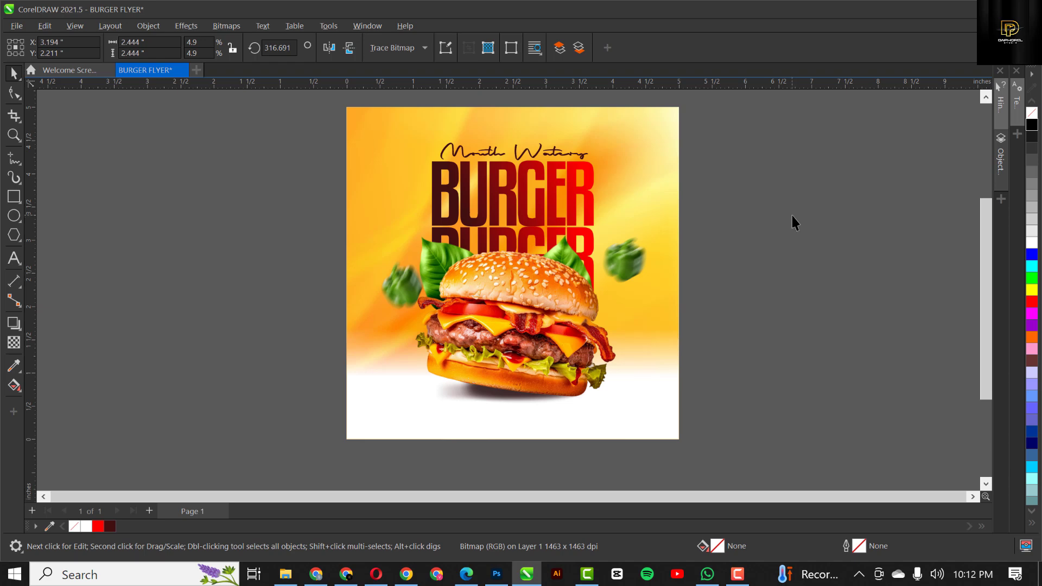
# Step: Shrink the pepper left of the burger to about 1.217 in and lower it to about X 0.785, Y 1.767 in
pyautogui.click(396, 287)
pyautogui.moveTo(395, 288); pyautogui.dragTo(392, 347)
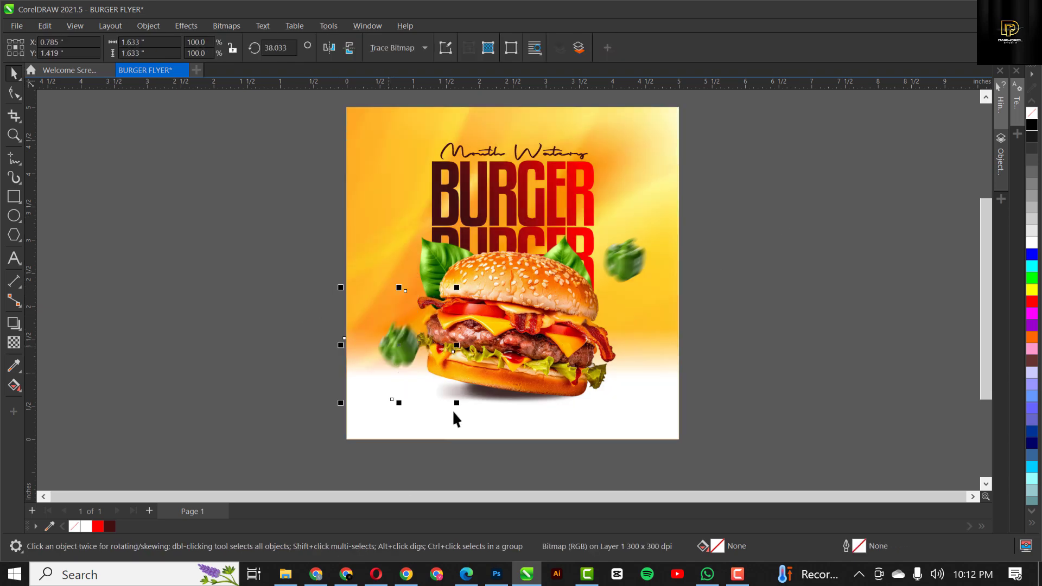
pyautogui.moveTo(456, 403); pyautogui.dragTo(395, 322)
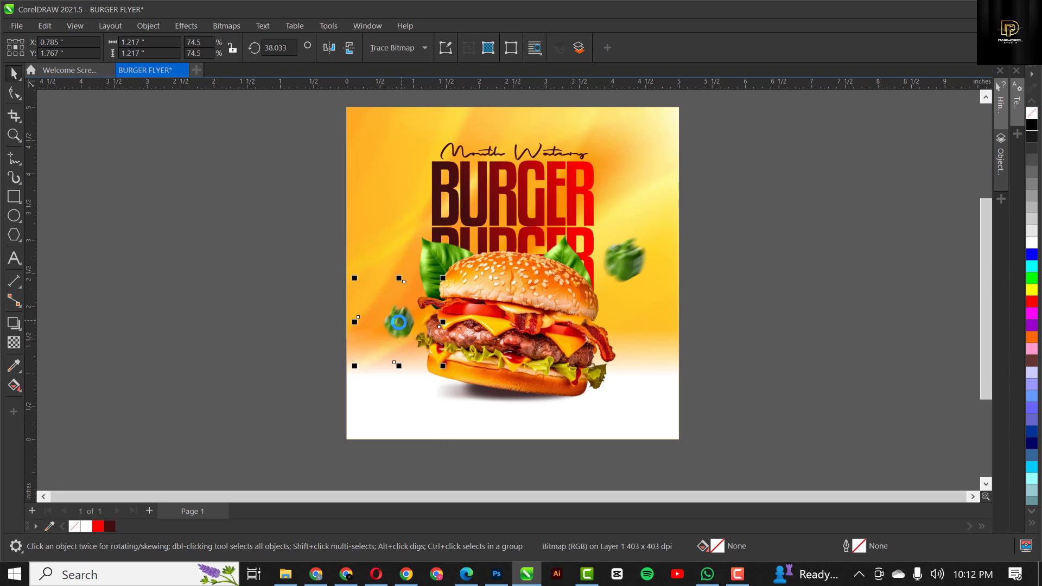
# Step: Place a copy of the left pepper beside the tagline at about X 4.143, Y 4.198 in and scale it to about 0.694 in
pyautogui.moveTo(621, 159); pyautogui.dragTo(622, 159)
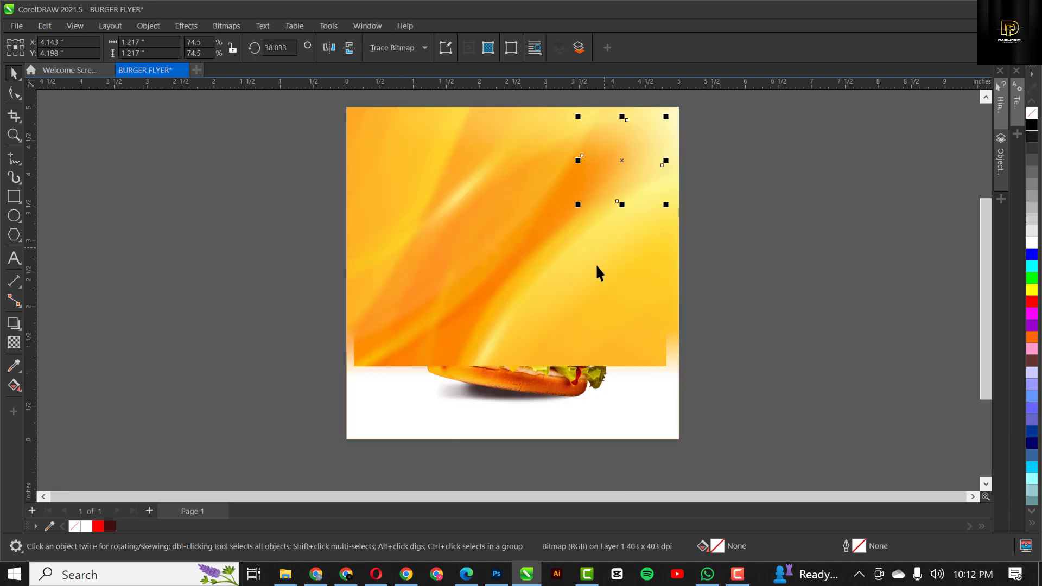
pyautogui.scroll(-1, 597, 272)
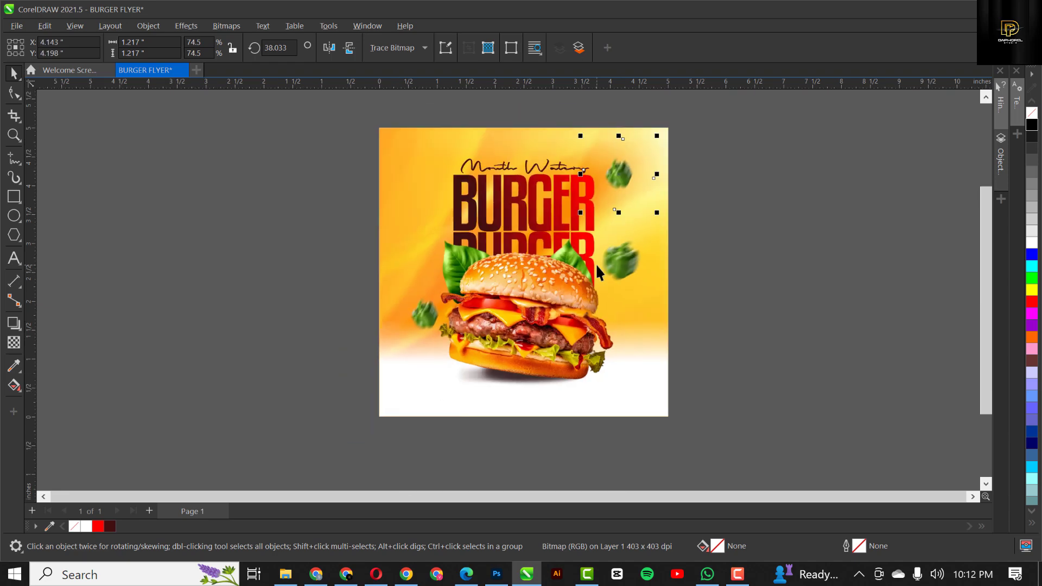
pyautogui.click(619, 175)
pyautogui.click(631, 186)
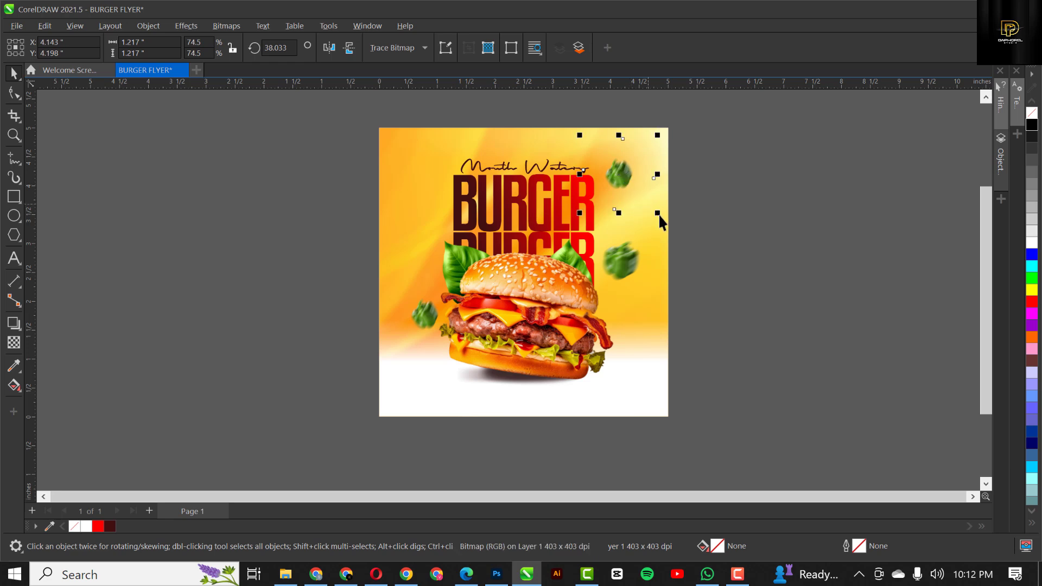
pyautogui.moveTo(658, 213); pyautogui.dragTo(644, 196)
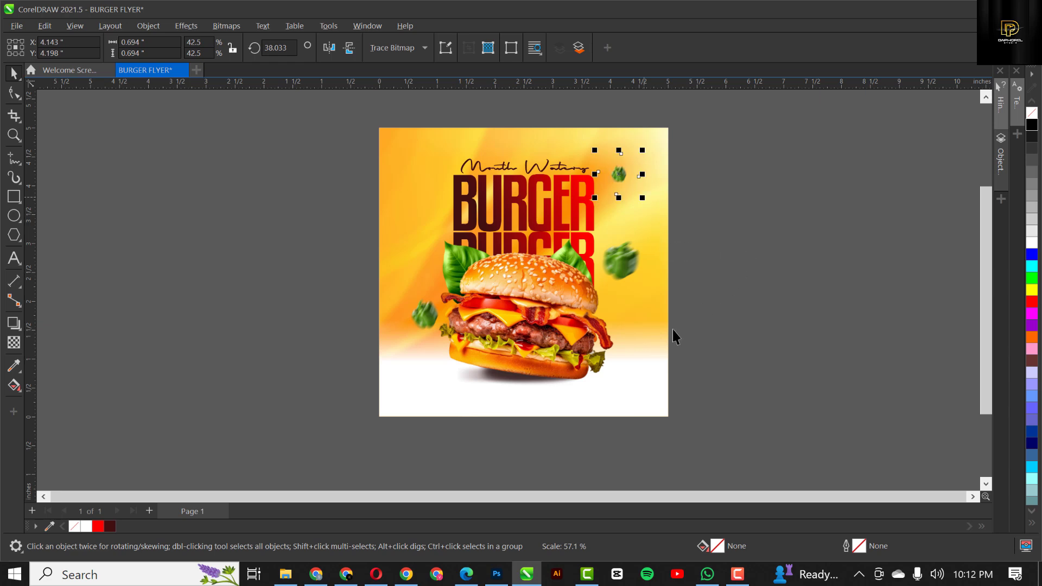
pyautogui.press('Escape')
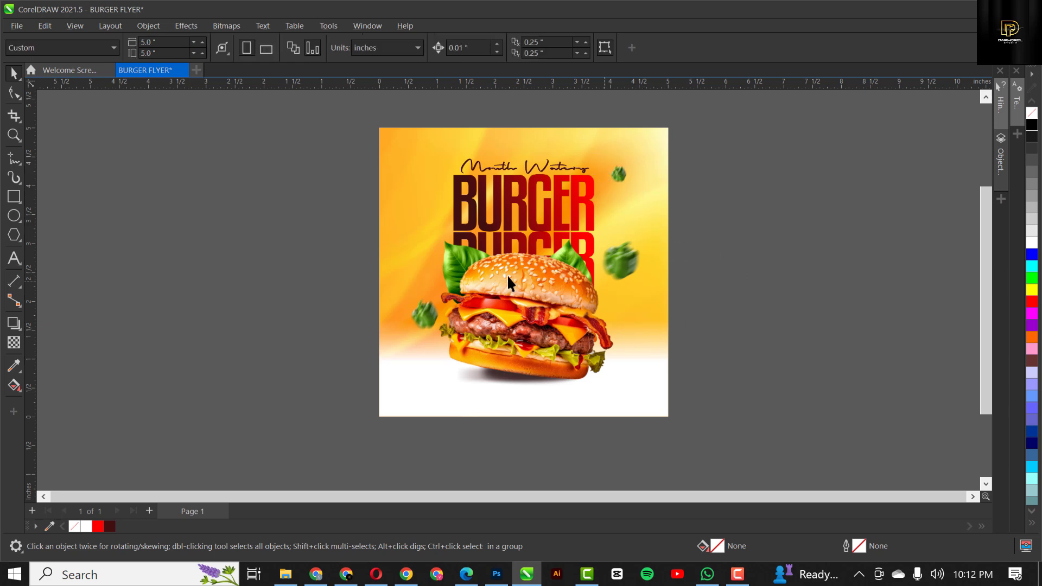
# Step: Mirror the small pepper beside the tagline horizontally
pyautogui.scroll(1, 507, 274)
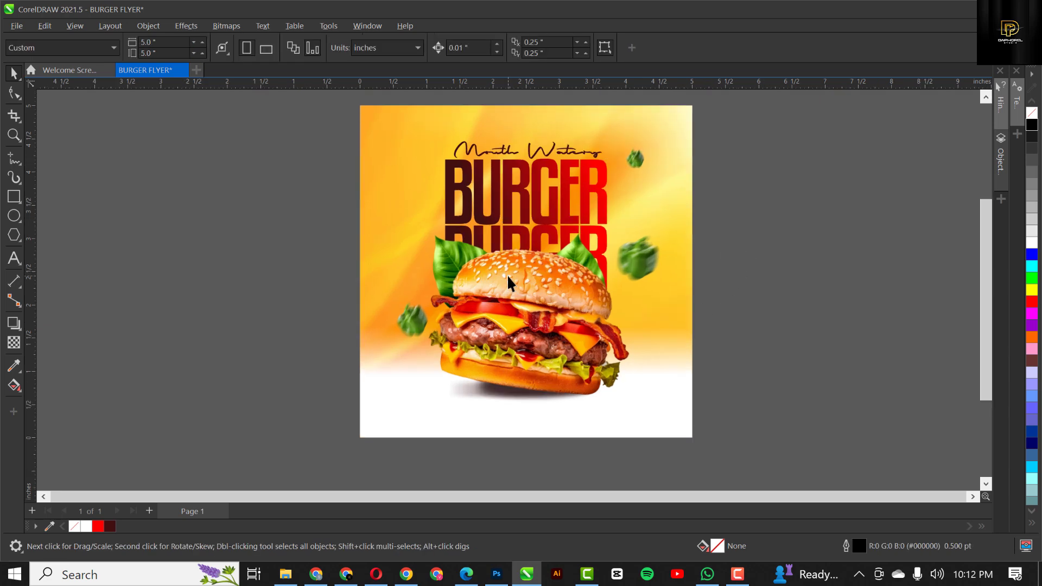
pyautogui.click(640, 160)
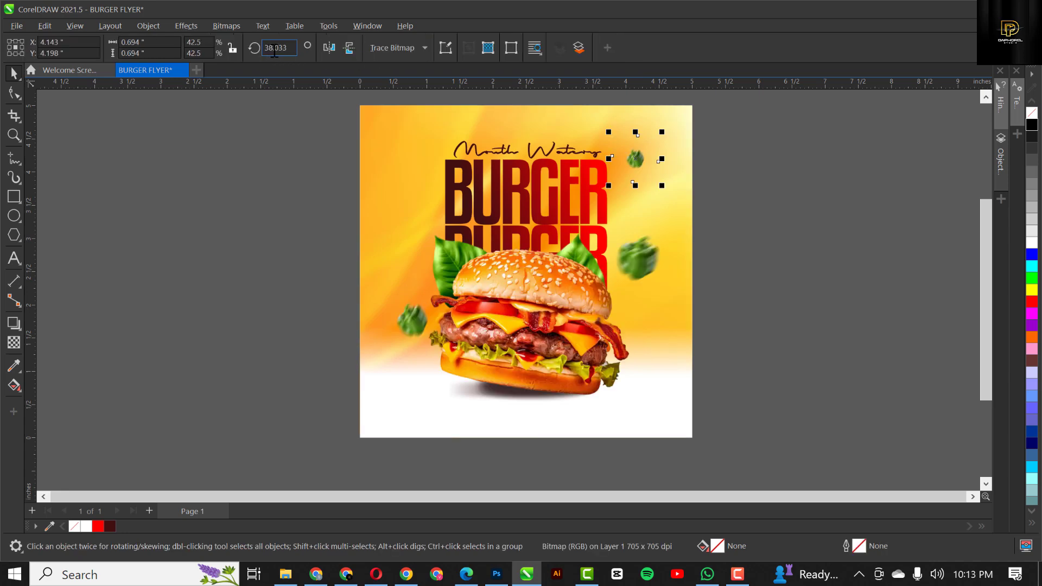
pyautogui.click(331, 47)
pyautogui.click(730, 236)
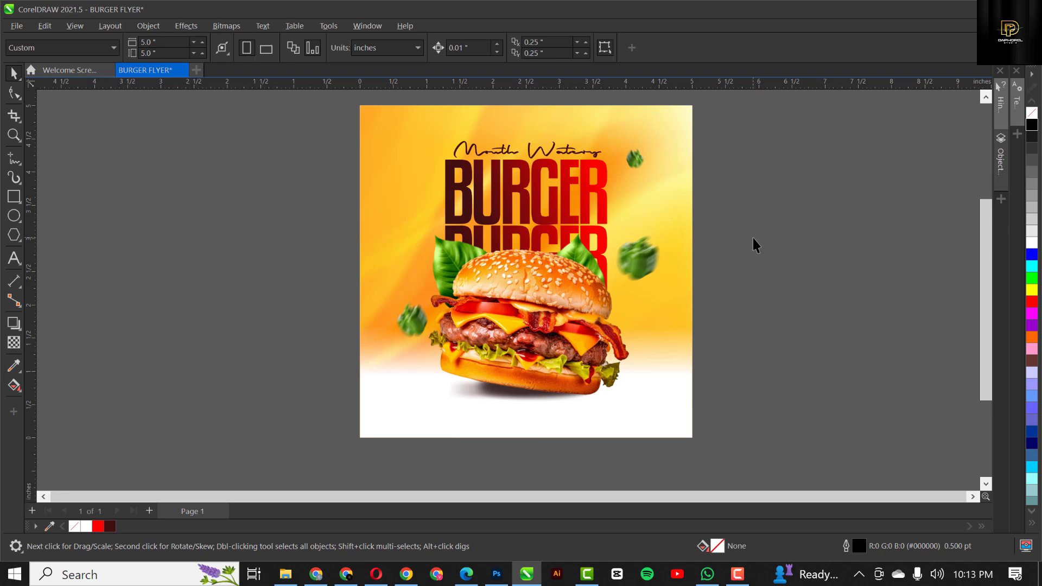
# Step: Draw a circle about 0.763 in wide and move it right of the page to about X 6.231, Y 2.211 in
pyautogui.hotkey('shift', 'F4')
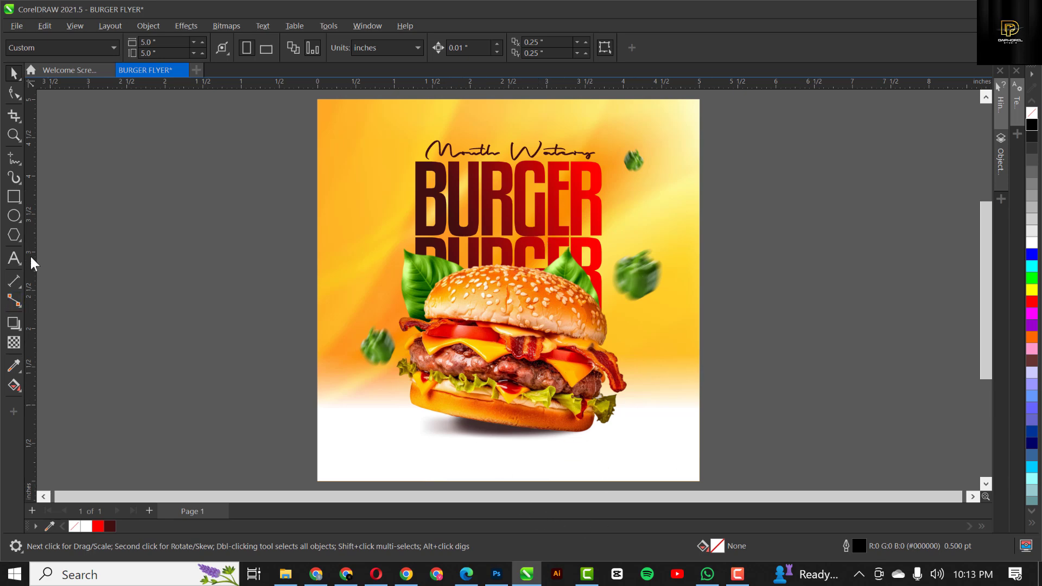
pyautogui.click(14, 215)
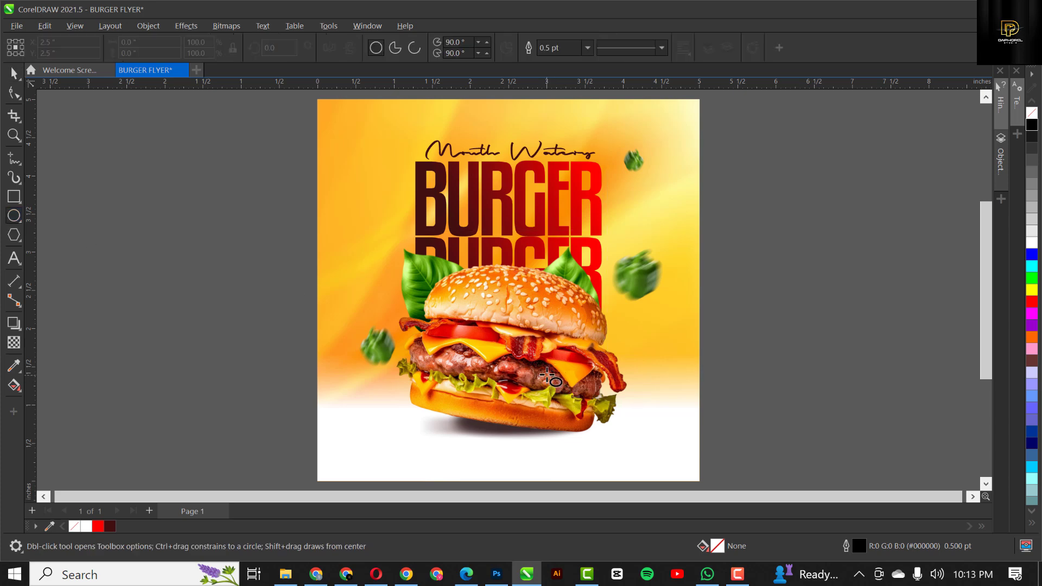
pyautogui.moveTo(548, 378); pyautogui.dragTo(590, 436)
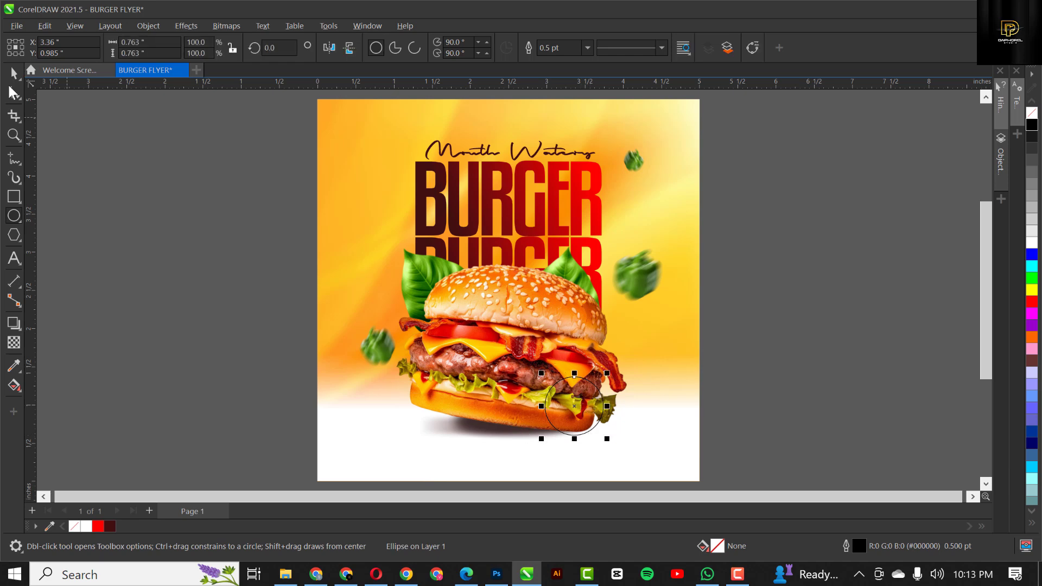
pyautogui.click(13, 76)
pyautogui.click(444, 190)
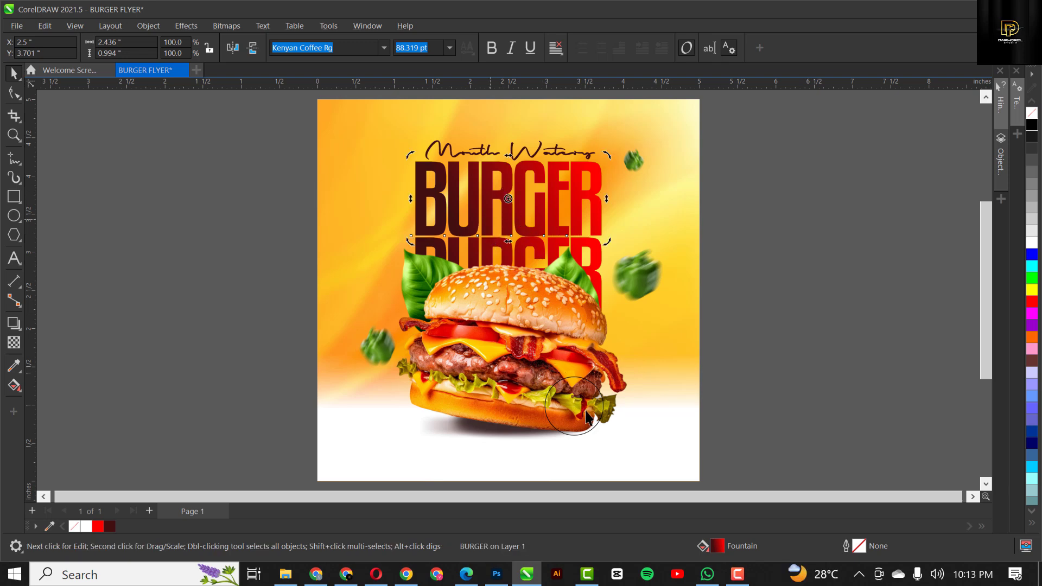
pyautogui.click(586, 411)
pyautogui.moveTo(587, 411); pyautogui.dragTo(806, 317)
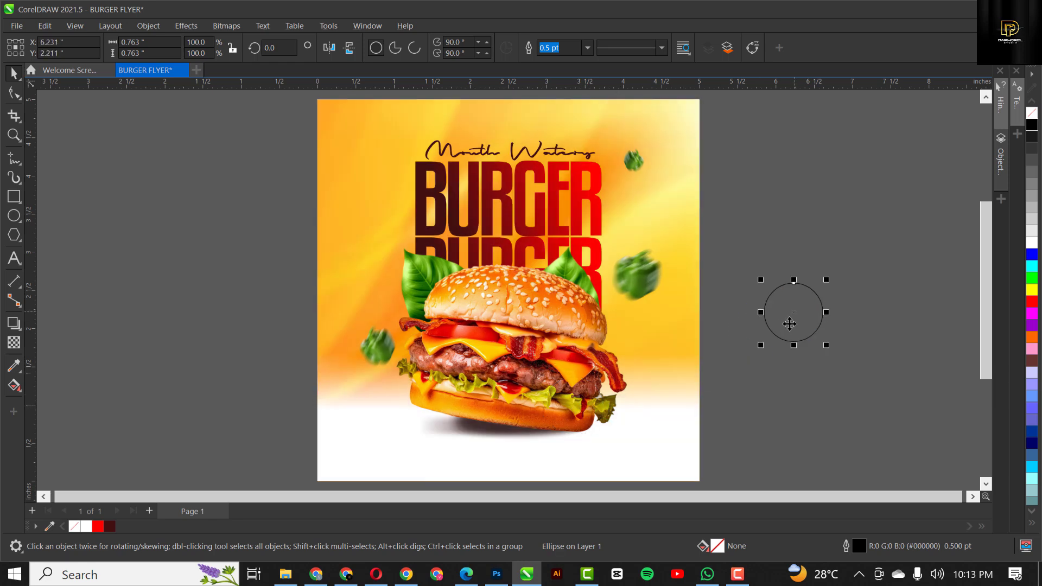
# Step: Copy the upper BURGER headline's gradient fill onto the circle and remove the circle's outline
pyautogui.click(504, 206)
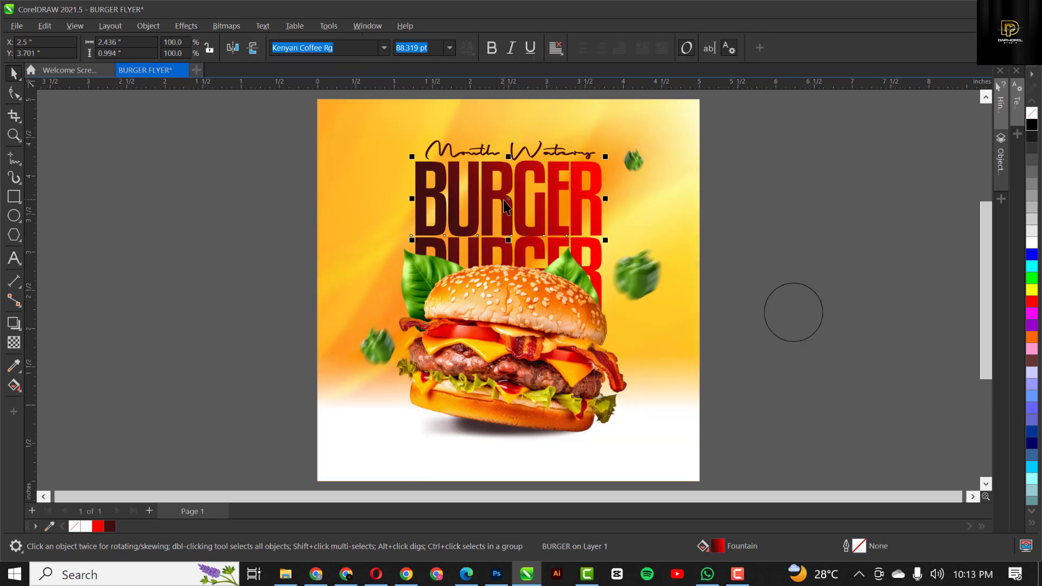
pyautogui.moveTo(505, 206); pyautogui.dragTo(789, 313)
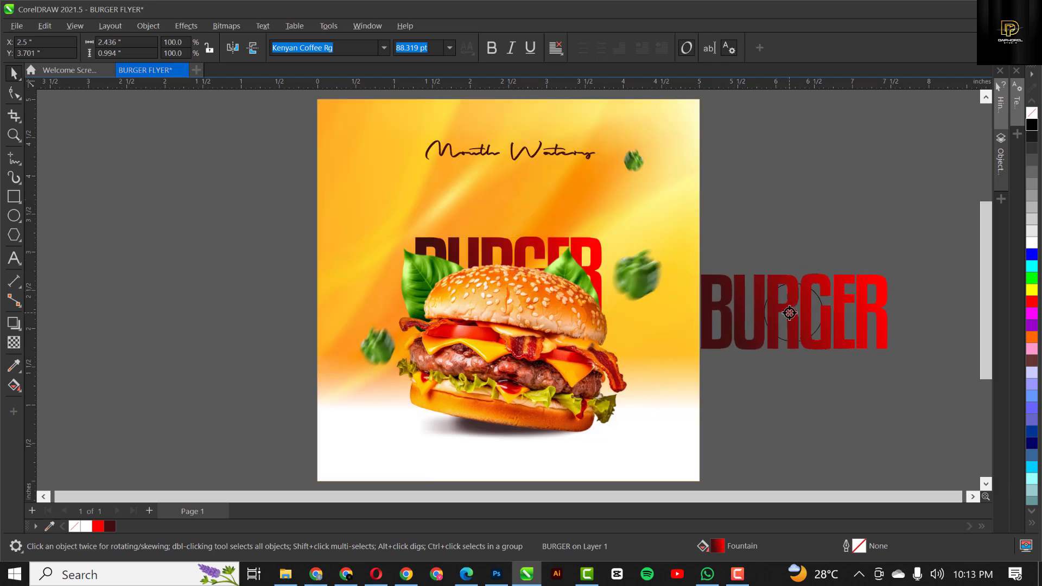
pyautogui.rightClick(789, 313)
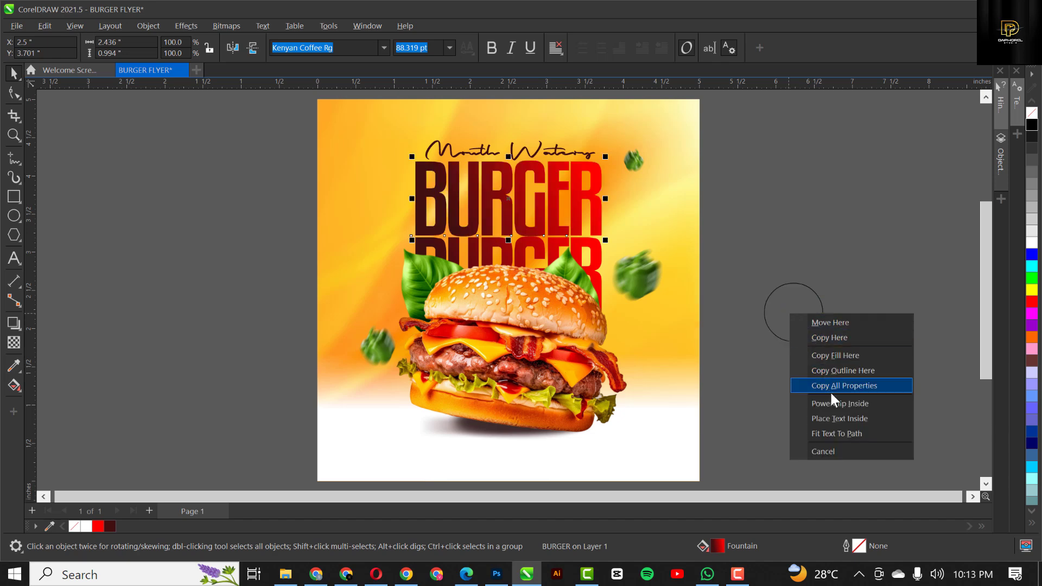
pyautogui.click(839, 357)
pyautogui.click(801, 320)
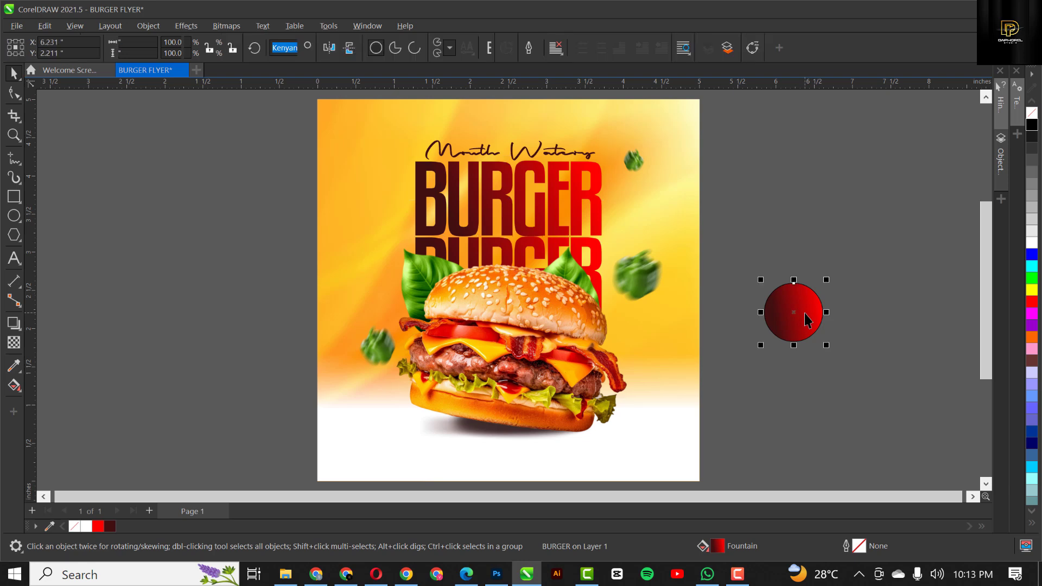
pyautogui.rightClick(1032, 116)
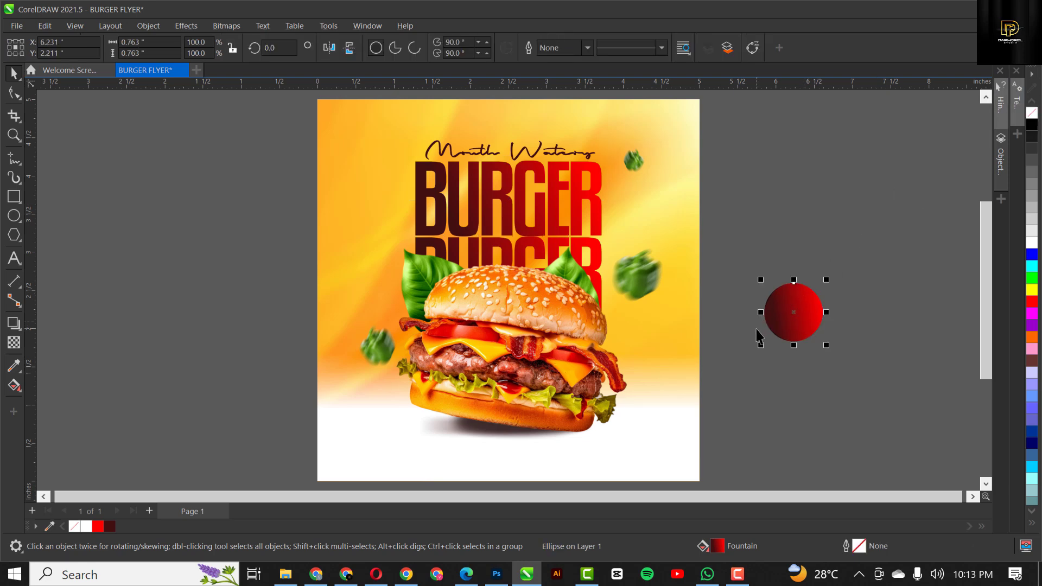
# Step: Move the gradient circle onto the burger's lower right side at about X 3.414, Y 1.51 in
pyautogui.click(805, 303)
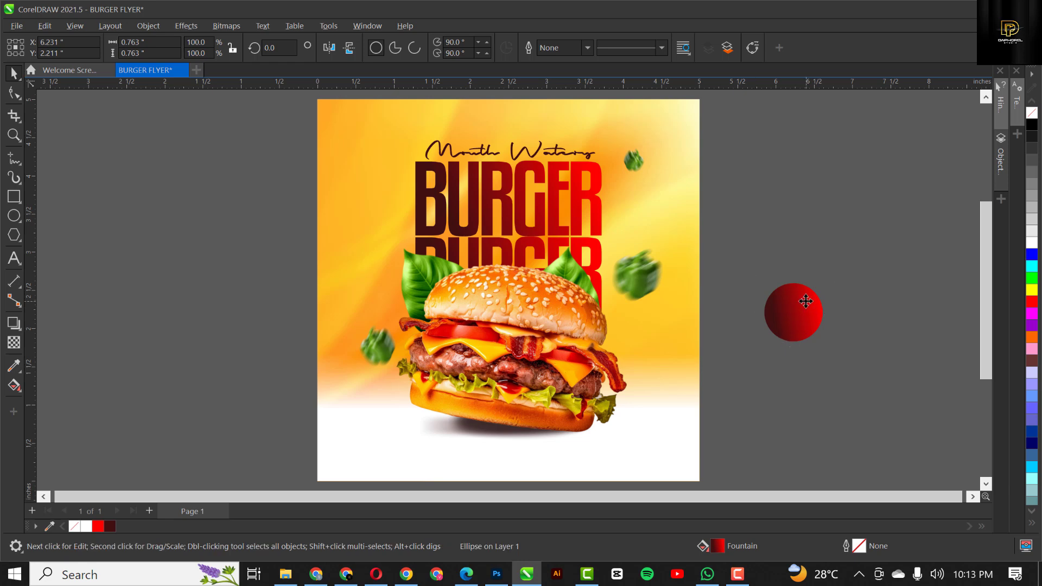
pyautogui.moveTo(805, 301); pyautogui.dragTo(591, 395)
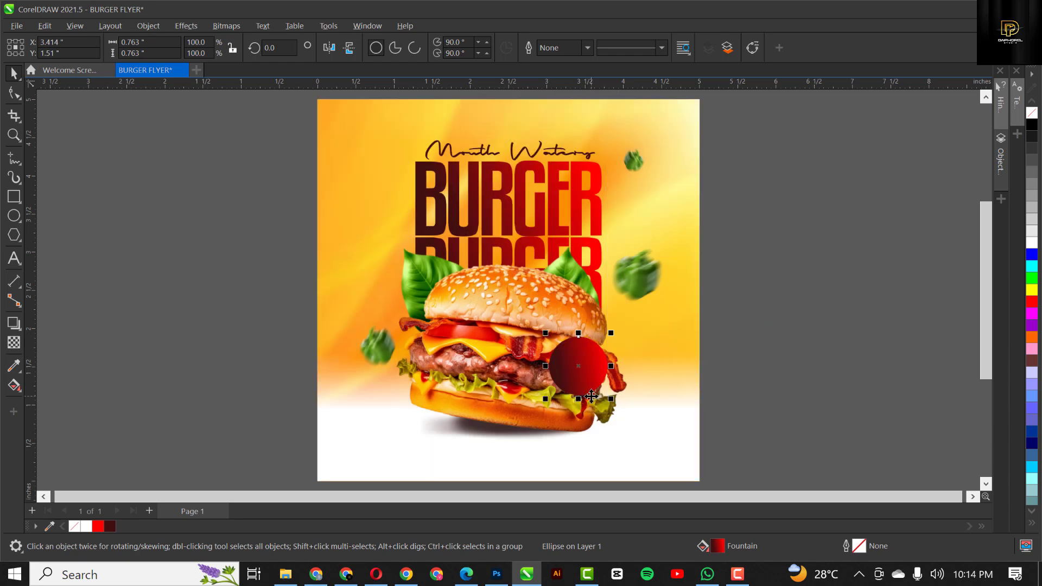
pyautogui.scroll(3, 580, 379)
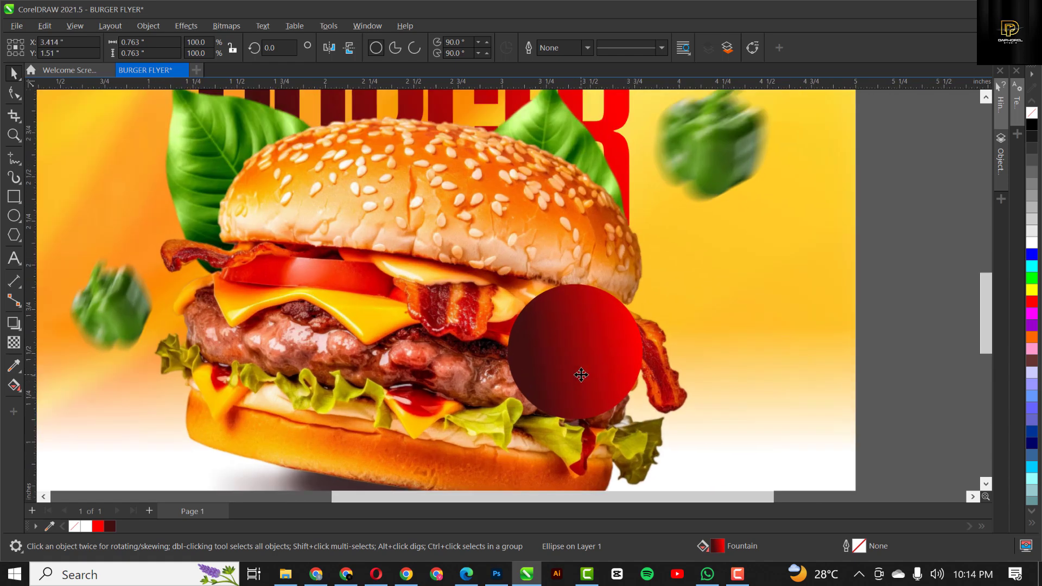
pyautogui.scroll(1, 581, 374)
# Step: Place a concentric copy of the circle scaled to about 0.624 in and rotate it to about 295.76° to offset its gradient
pyautogui.click(579, 336)
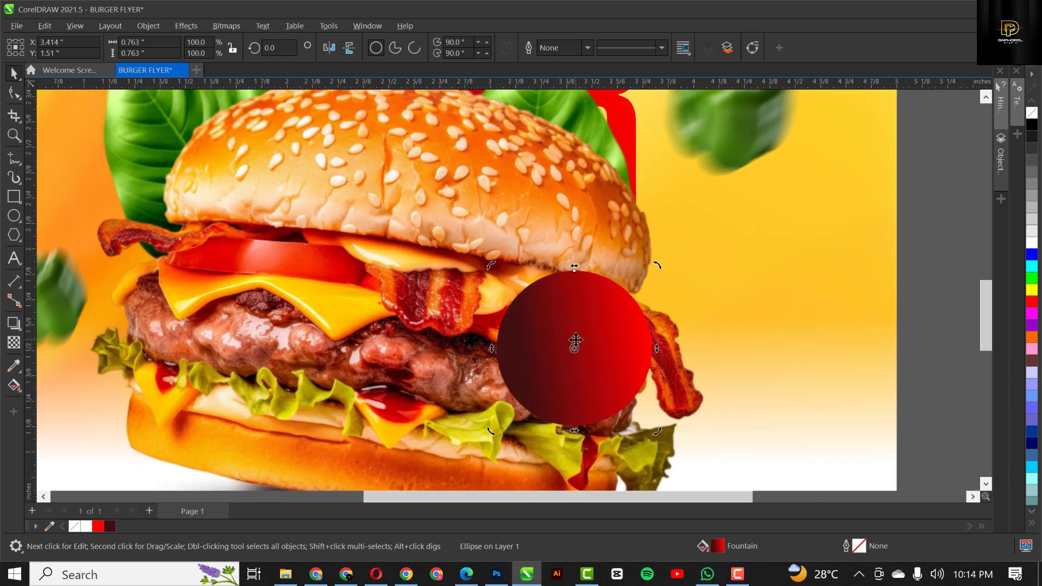
pyautogui.click(596, 339)
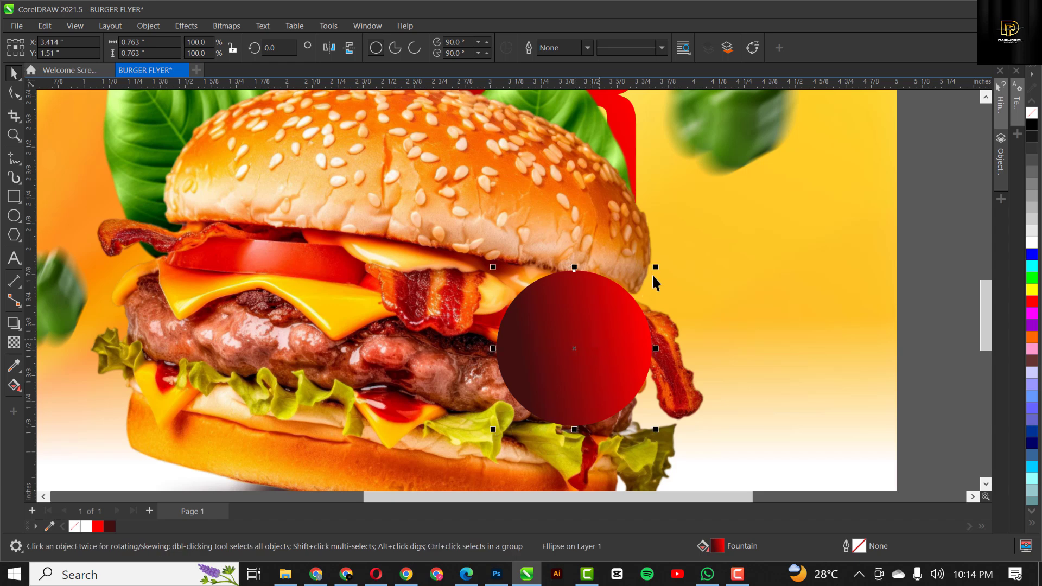
pyautogui.moveTo(655, 266); pyautogui.dragTo(641, 281)
pyautogui.click(595, 349)
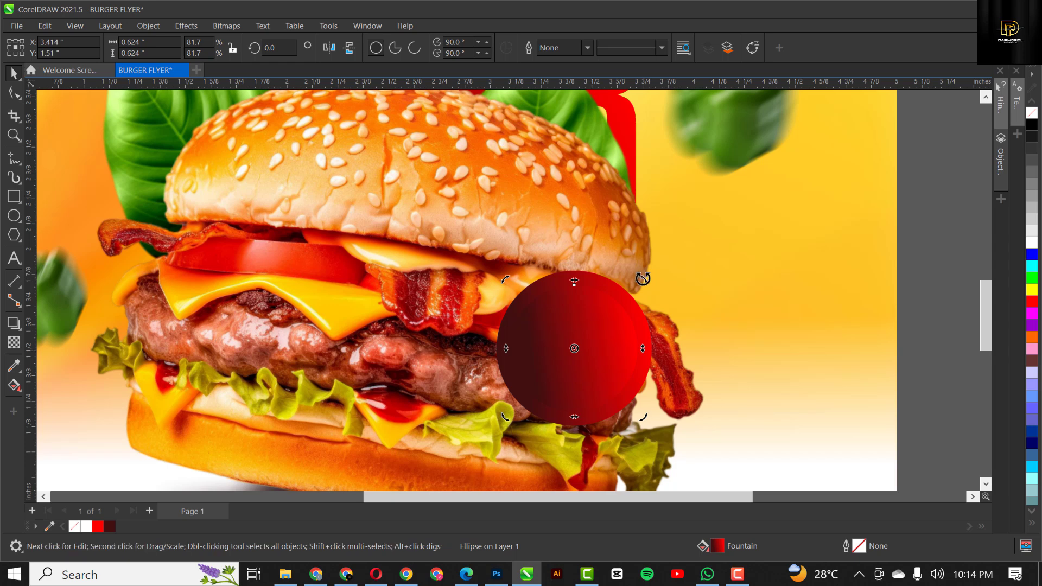
pyautogui.click(595, 349)
pyautogui.moveTo(642, 281); pyautogui.dragTo(638, 373)
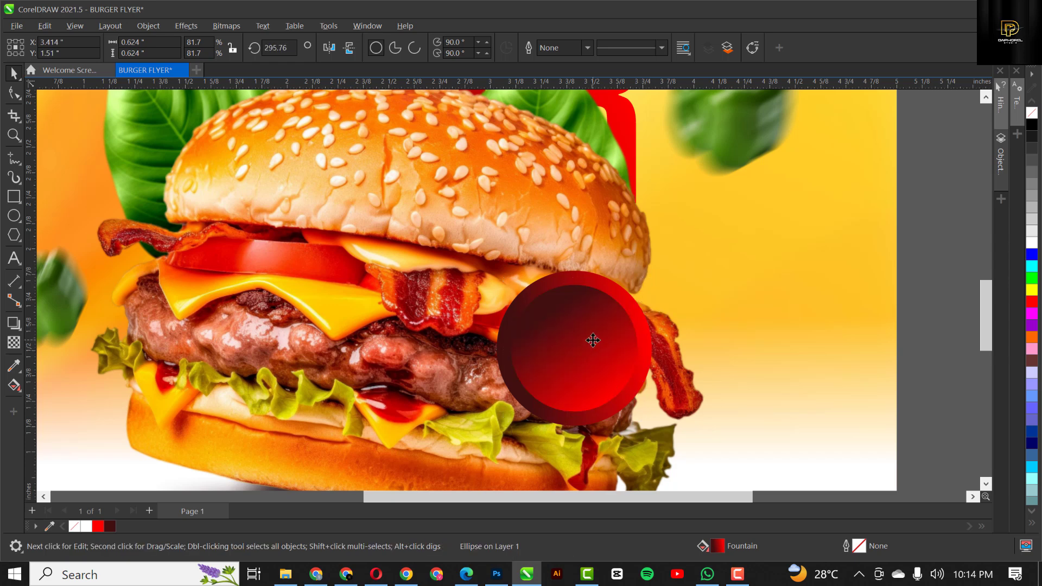
pyautogui.scroll(-5, 629, 336)
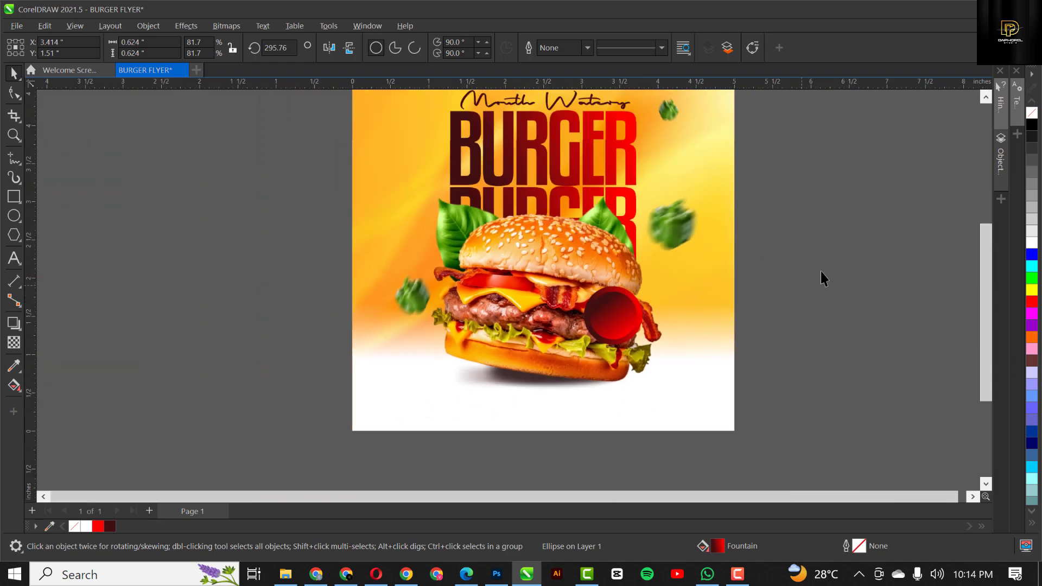
pyautogui.click(821, 272)
# Step: Add the price text "$5" beside the left edge of the page
pyautogui.scroll(-4, 618, 301)
pyautogui.scroll(3, 593, 304)
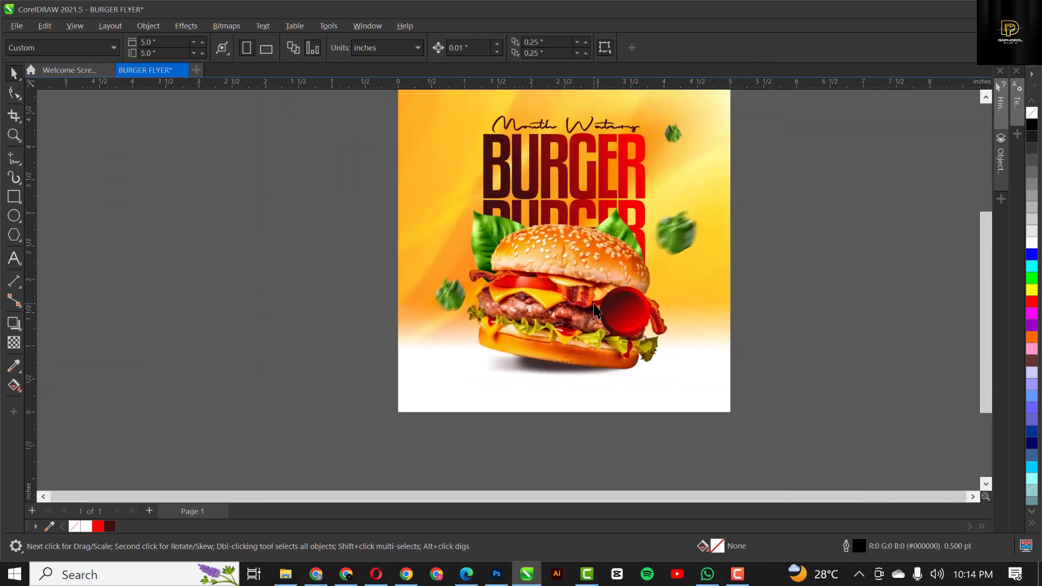
pyautogui.scroll(4, 595, 309)
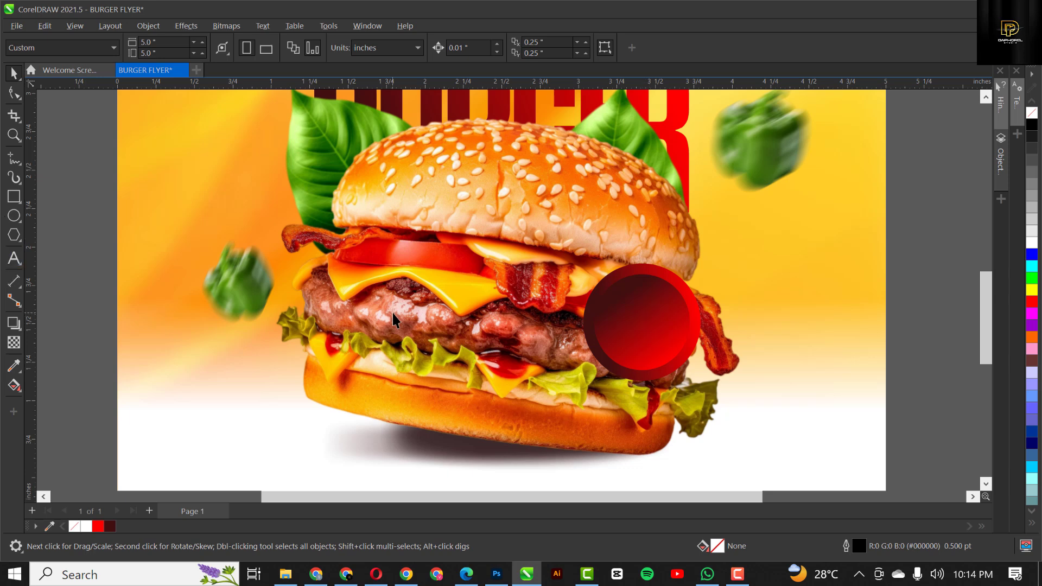
pyautogui.click(13, 259)
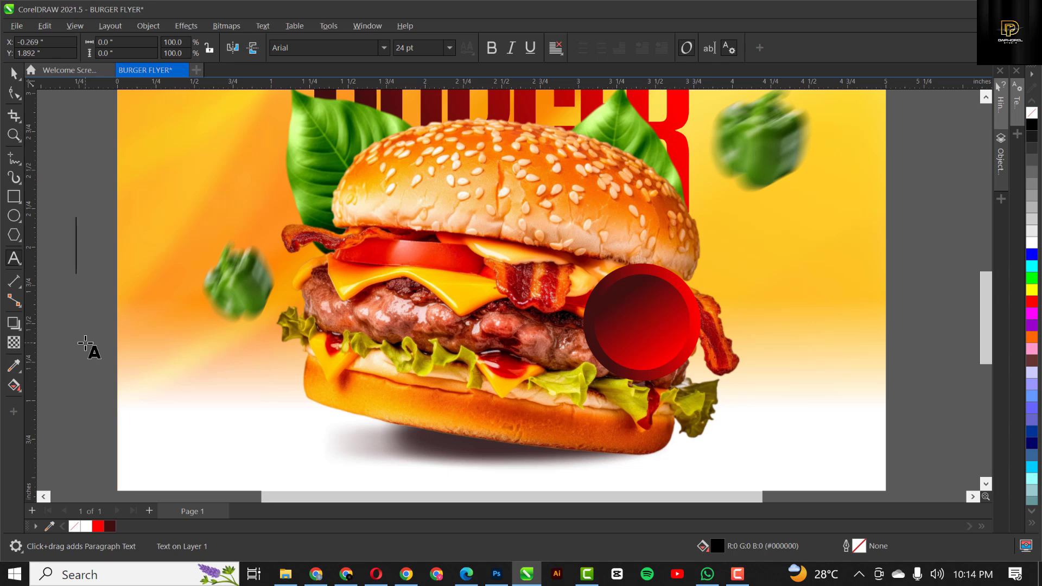
pyautogui.write('5')
pyautogui.press('BackSpace')
pyautogui.write('$')
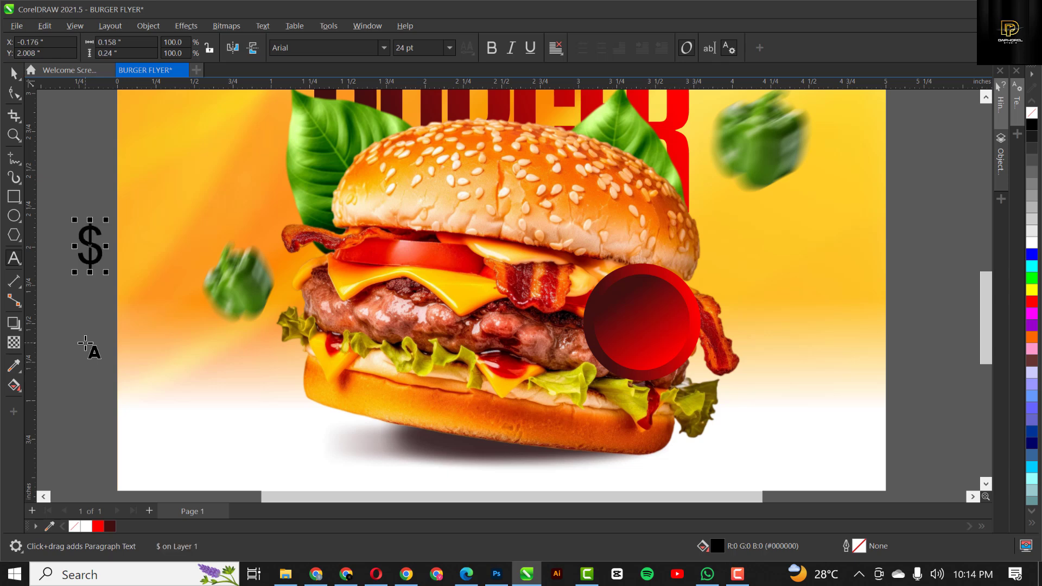
pyautogui.write('5')
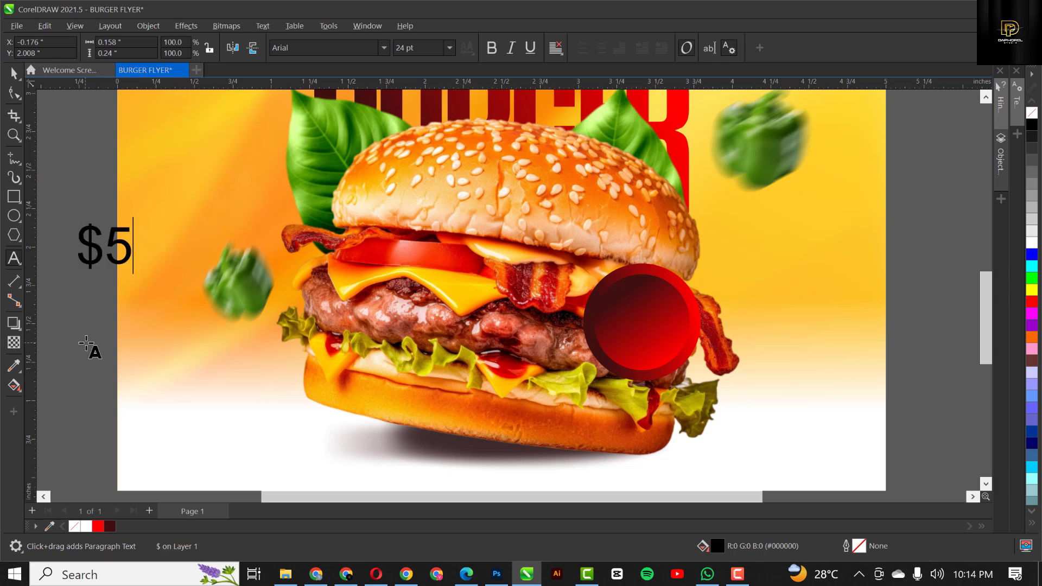
pyautogui.press('Escape')
pyautogui.click(14, 71)
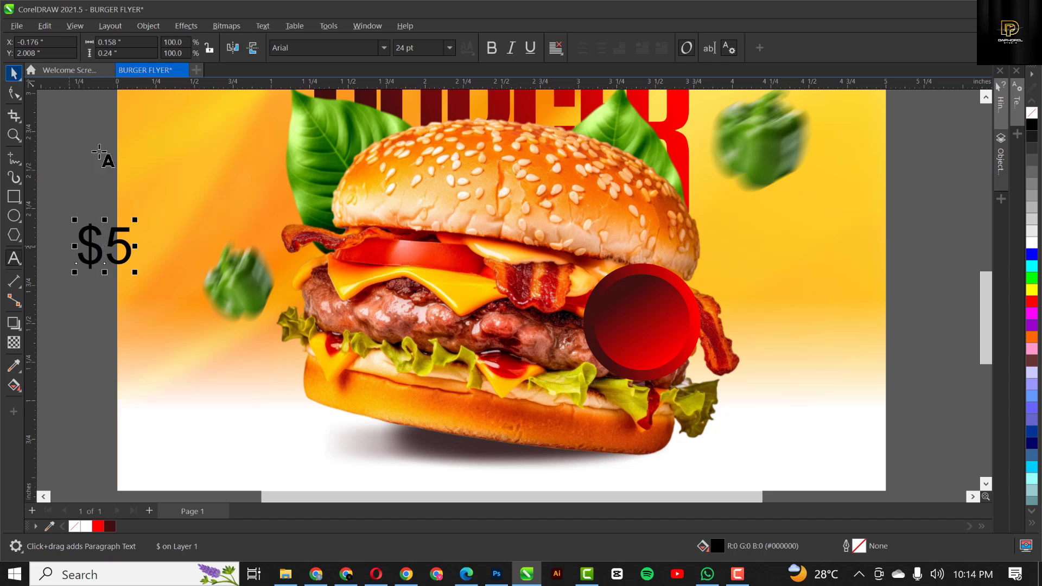
# Step: Change the $5 text's font to Akira Expanded and scale it down to about 0.38 in wide
pyautogui.click(385, 49)
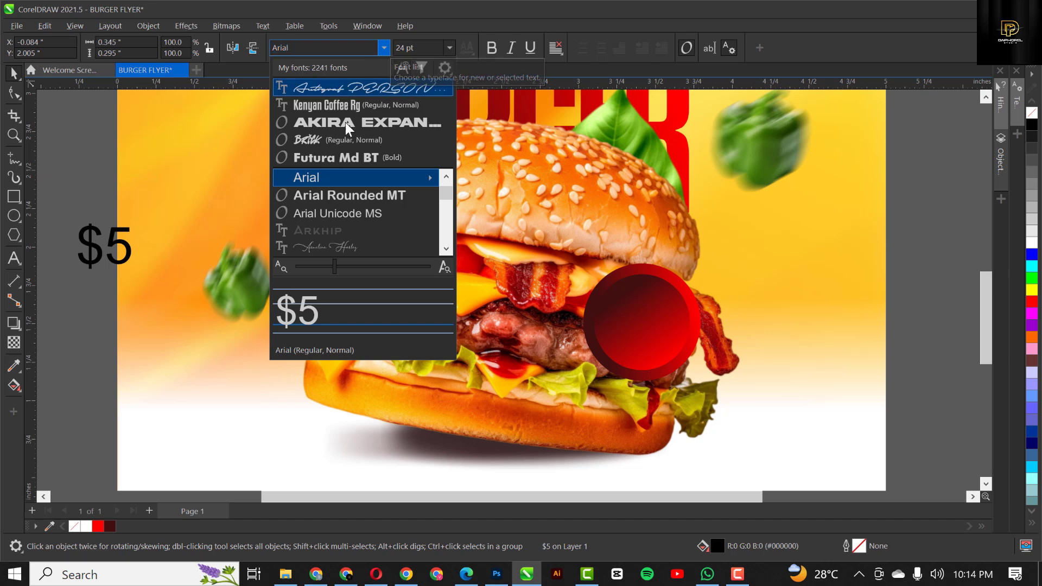
pyautogui.click(344, 123)
pyautogui.click(100, 244)
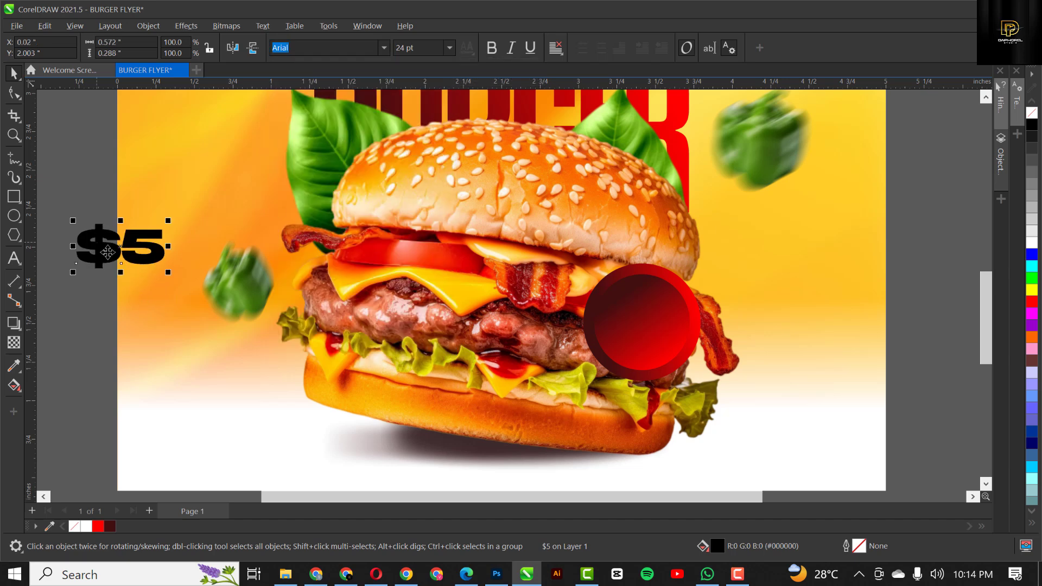
pyautogui.moveTo(166, 272); pyautogui.dragTo(151, 275)
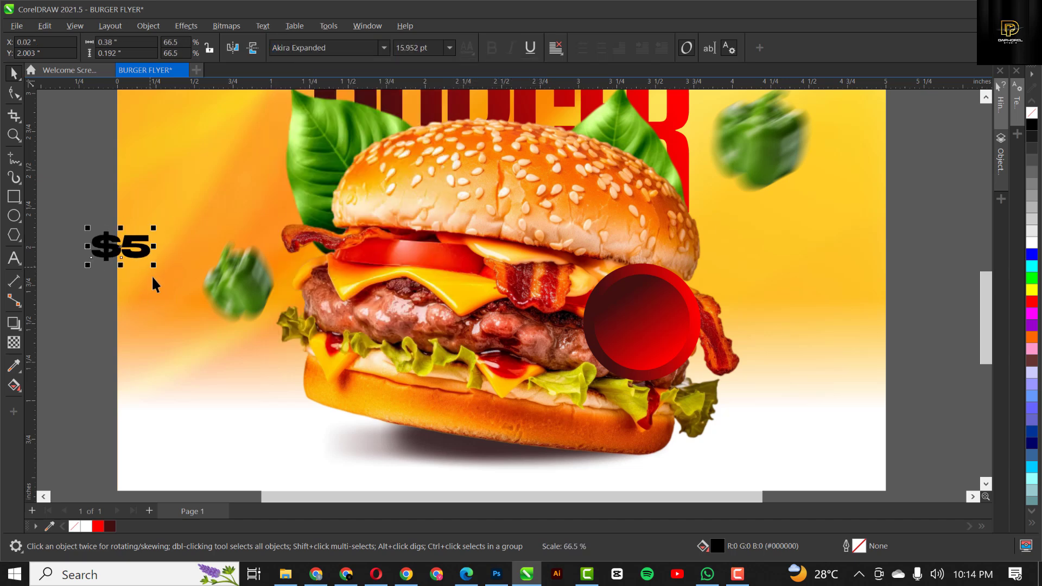
# Step: Fill the $5 text with white and centre it on the red circles at X 3.414, Y 1.51 in
pyautogui.click(1031, 243)
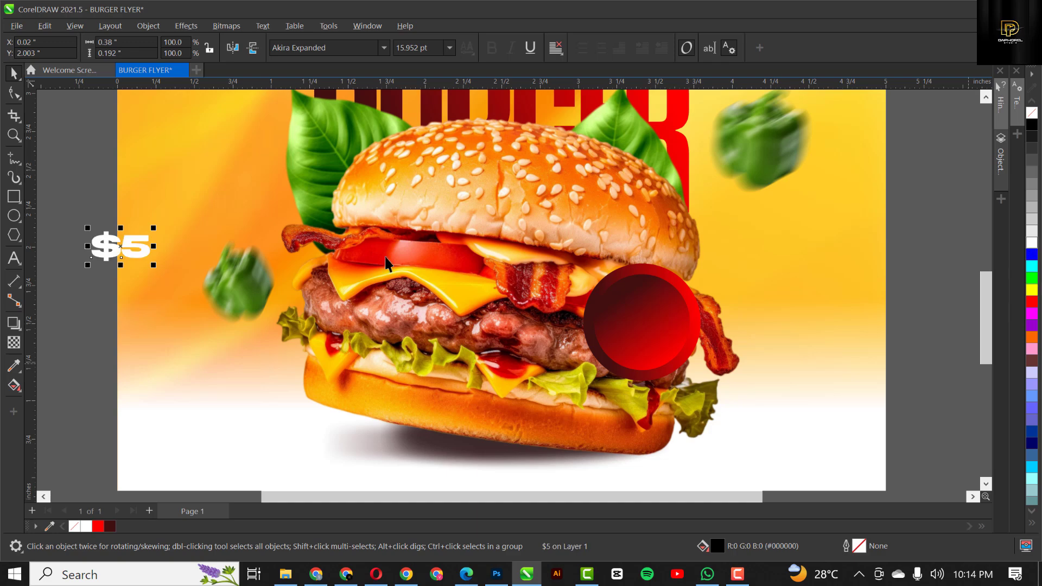
pyautogui.moveTo(136, 259); pyautogui.dragTo(640, 324)
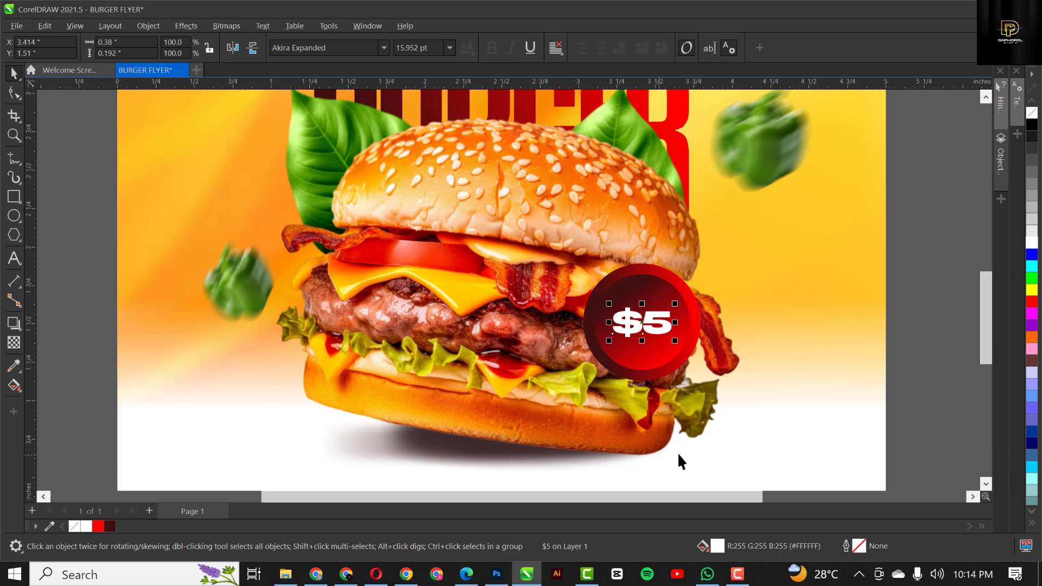
pyautogui.click(894, 293)
# Step: Add the slogan text "GREAT TASTE, AFFORDABLE PRICE" starting on the empty area beside the page
pyautogui.scroll(-4, 658, 370)
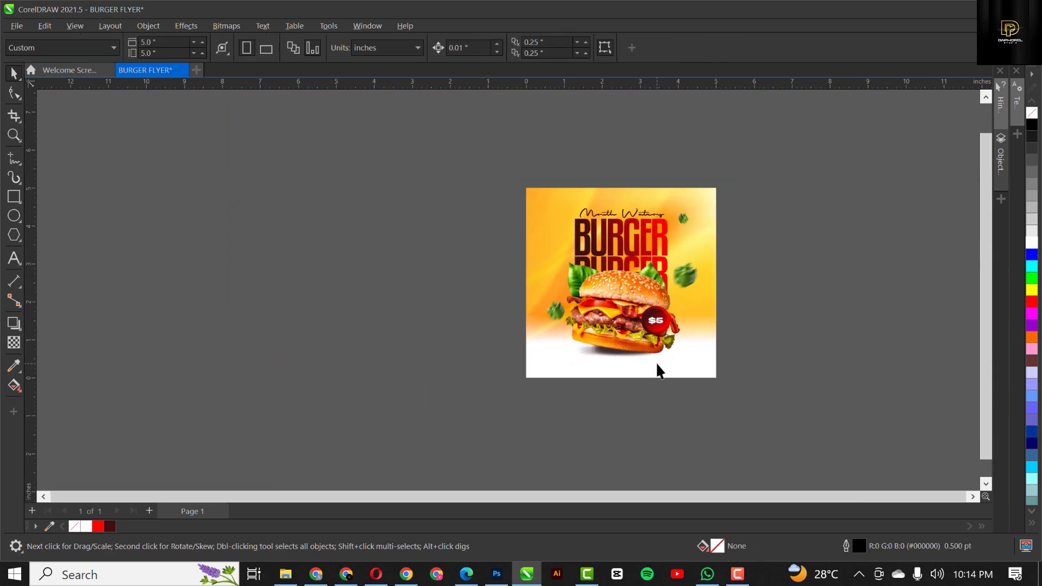
pyautogui.scroll(4, 657, 371)
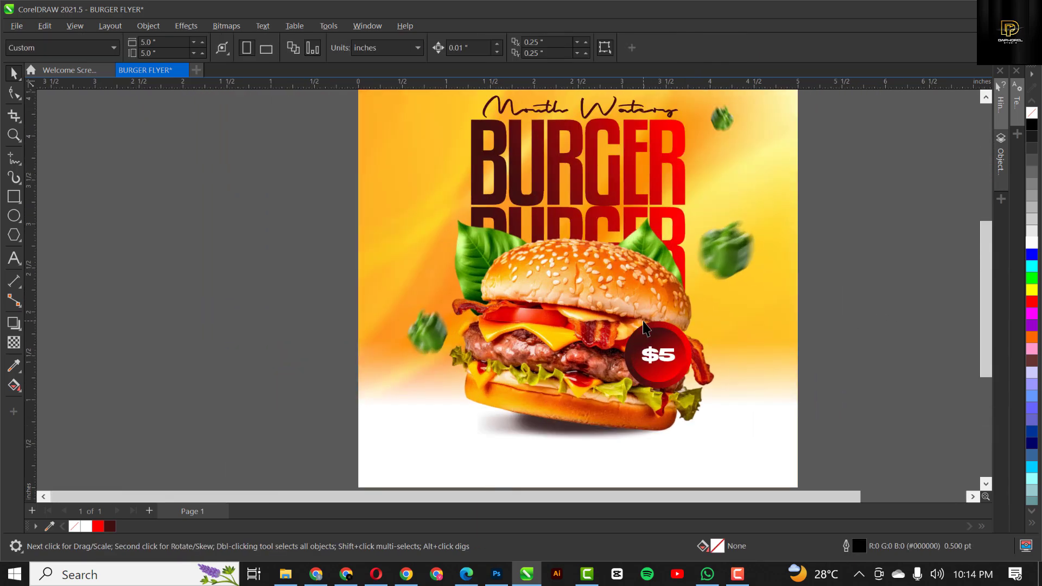
pyautogui.scroll(1, 643, 326)
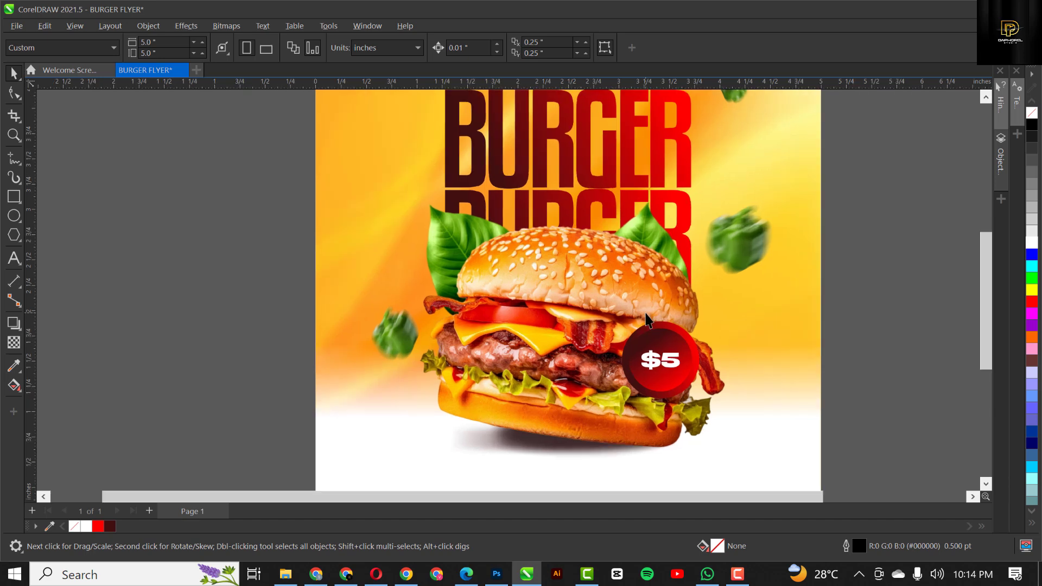
pyautogui.scroll(-2, 645, 314)
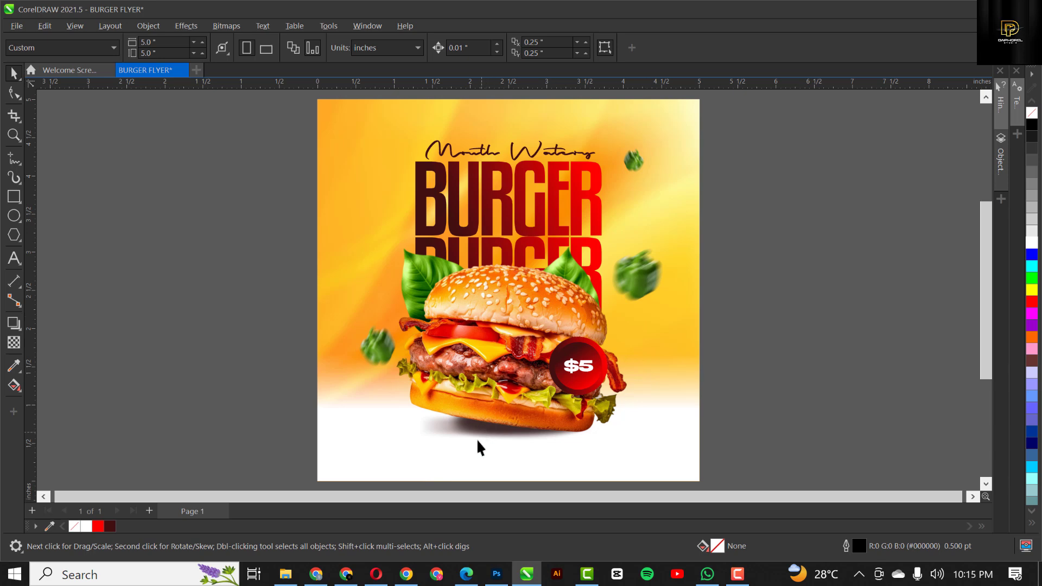
pyautogui.click(14, 258)
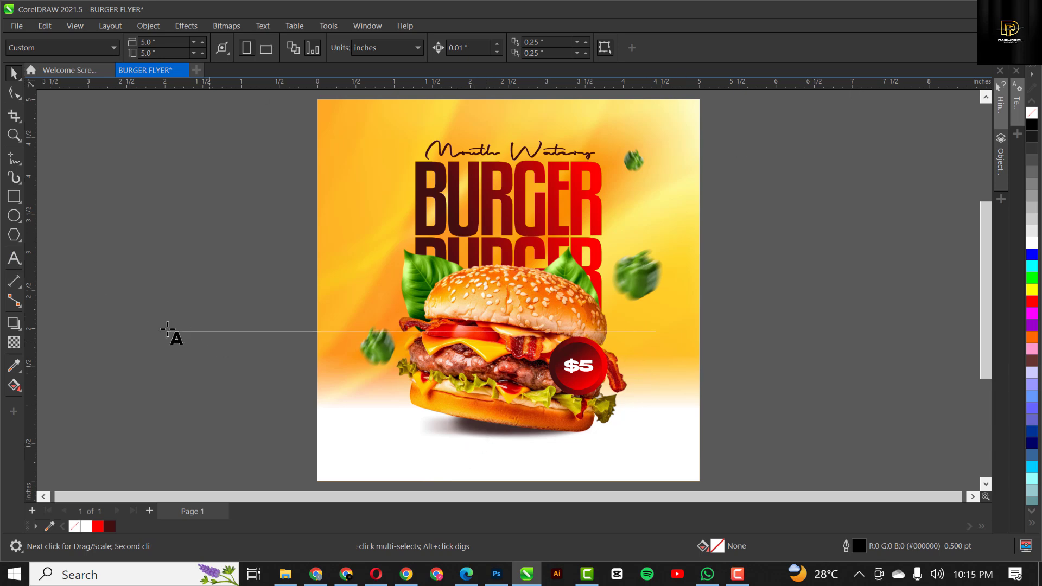
pyautogui.click(167, 330)
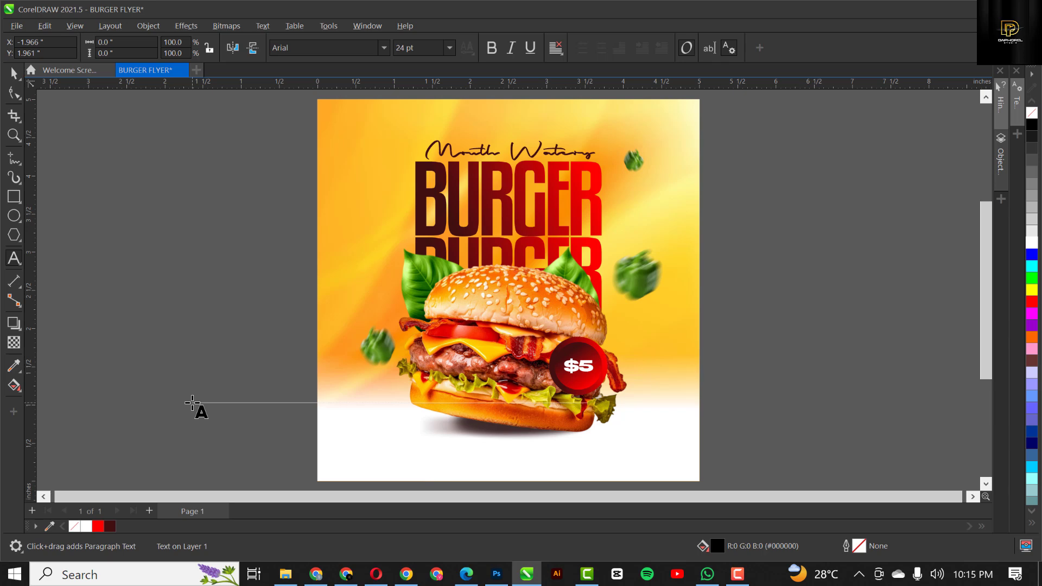
pyautogui.write('G')
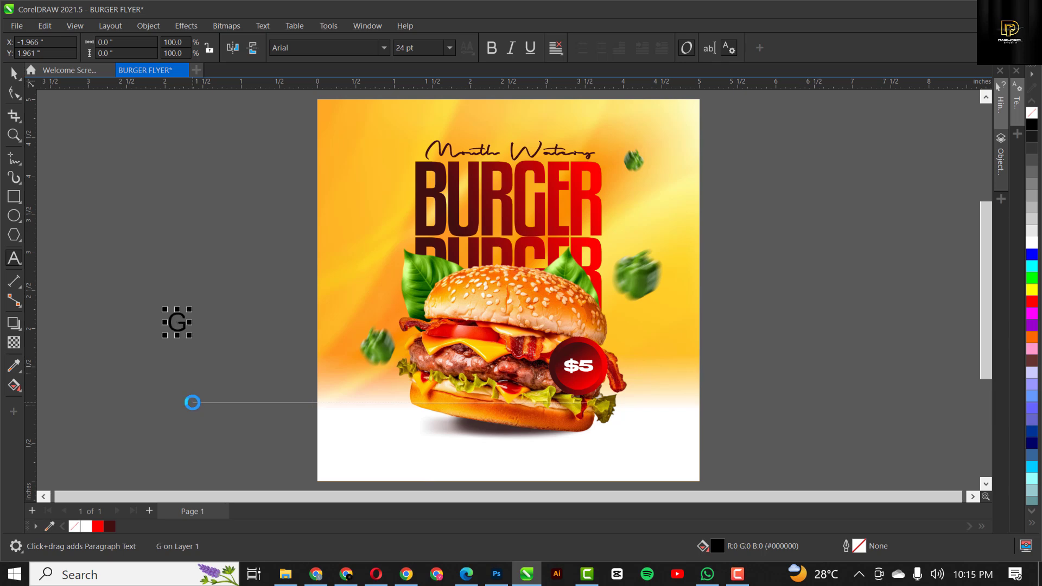
pyautogui.write('REAT ')
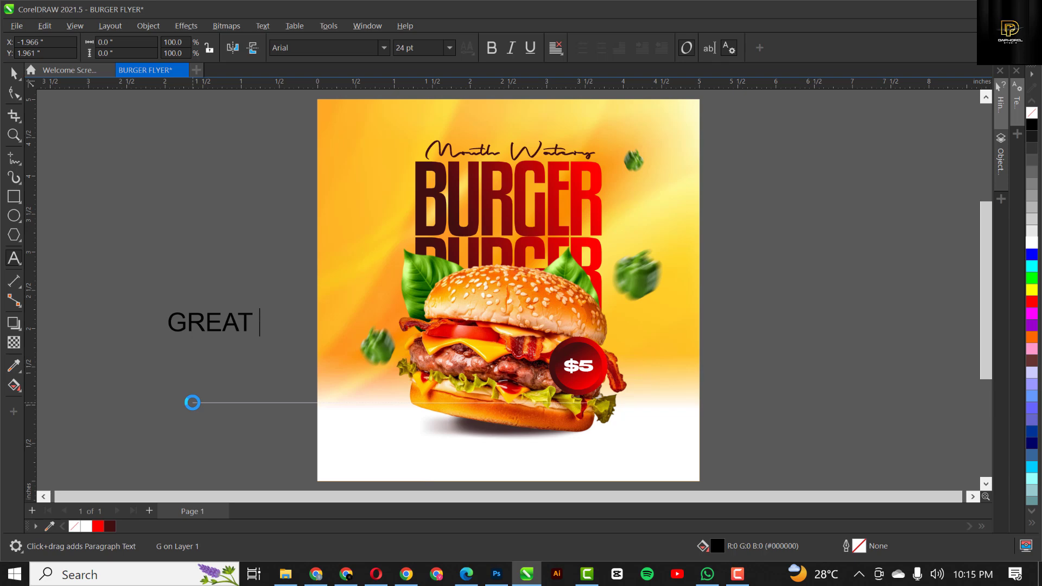
pyautogui.write('TASTE')
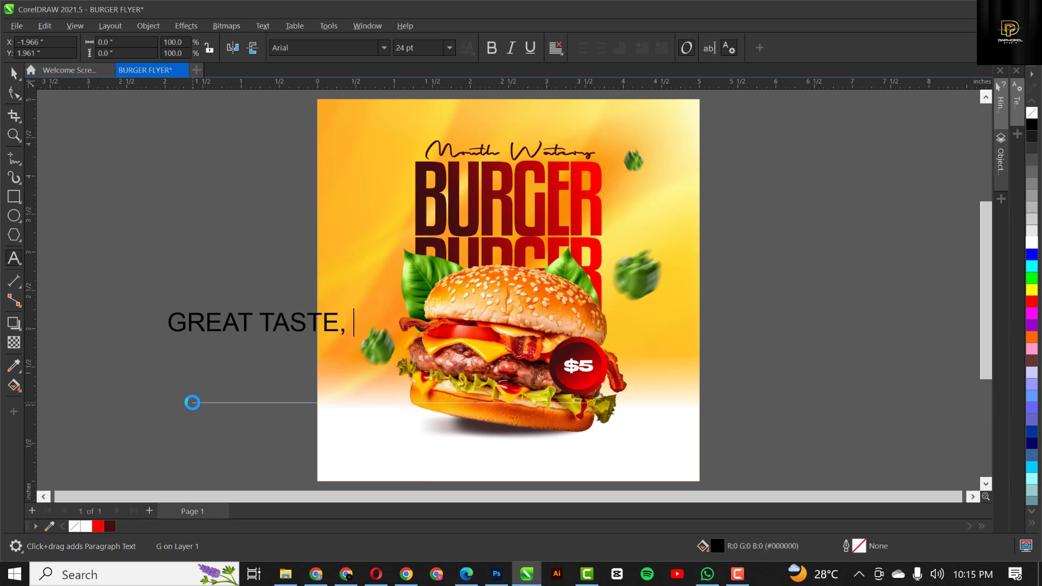
pyautogui.write(', AFFOR')
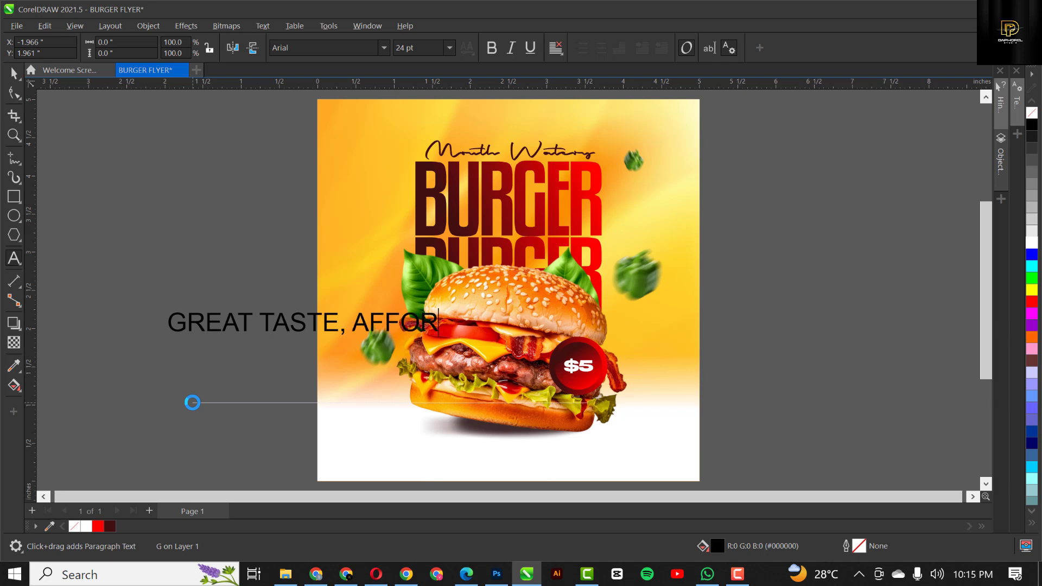
pyautogui.write('DABL')
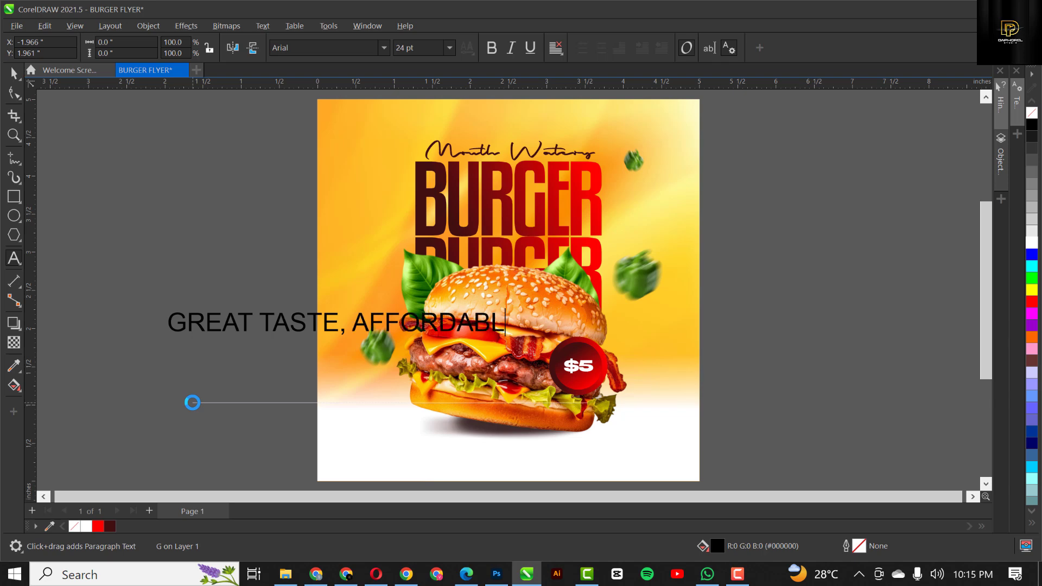
pyautogui.write('E PRICE')
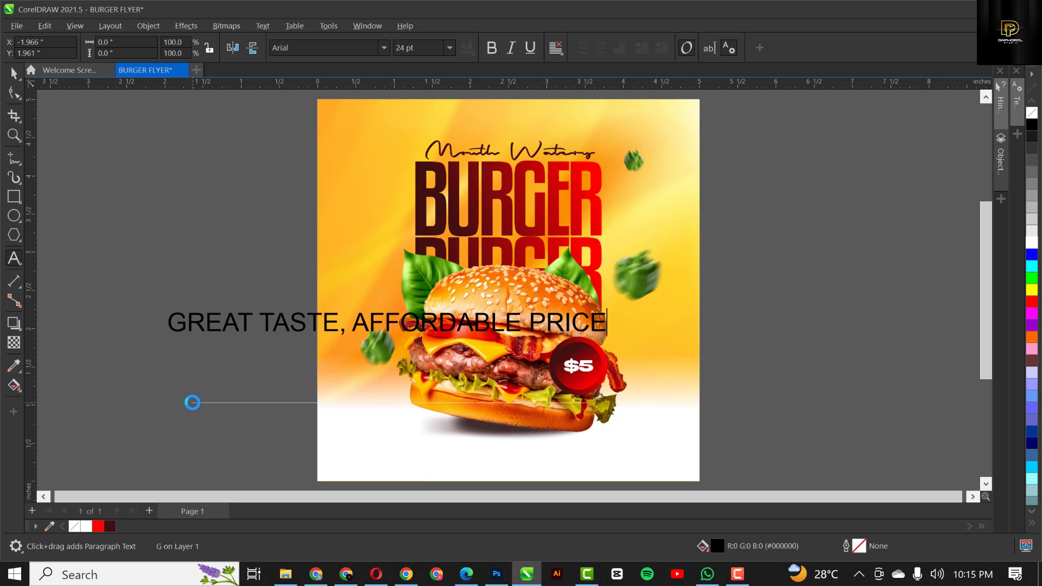
pyautogui.hotkey('ctrl', 'space')
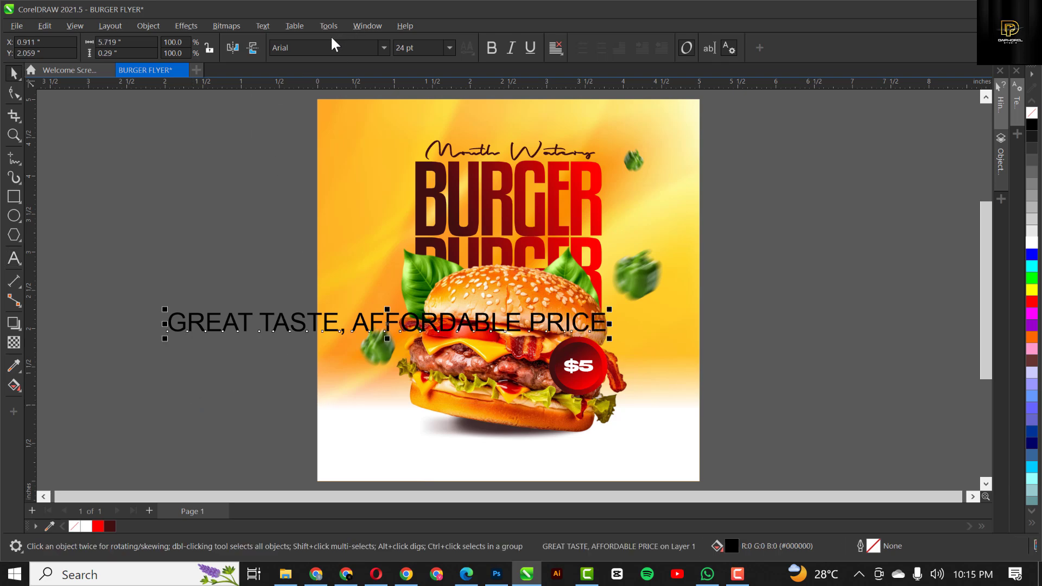
# Step: Set the slogan in bold Galano Grotesque, scaled down to about 1.8 in wide and placed below the burger
pyautogui.click(322, 48)
pyautogui.write('Galano Grotesque')
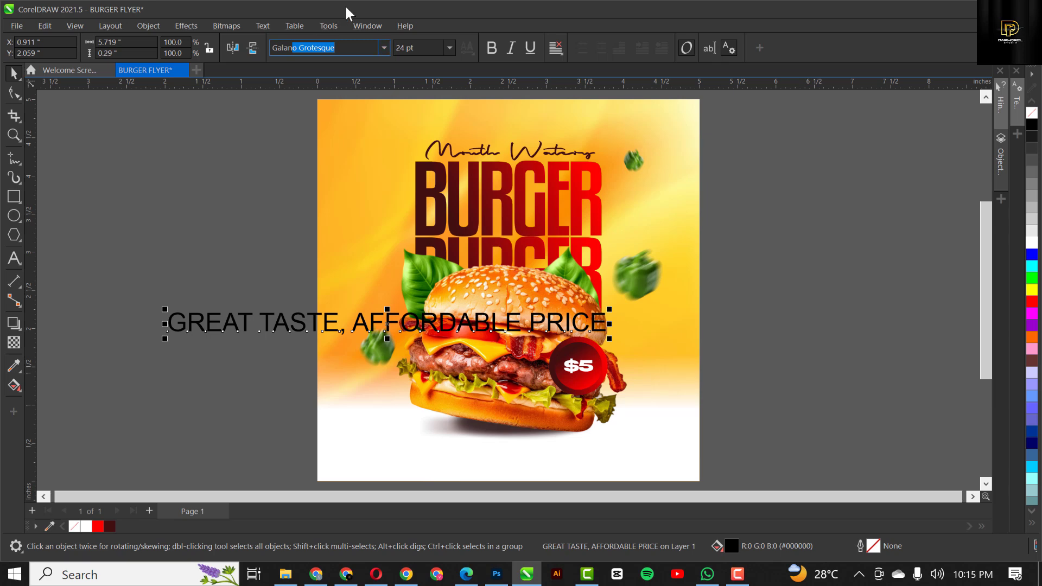
pyautogui.press('Return')
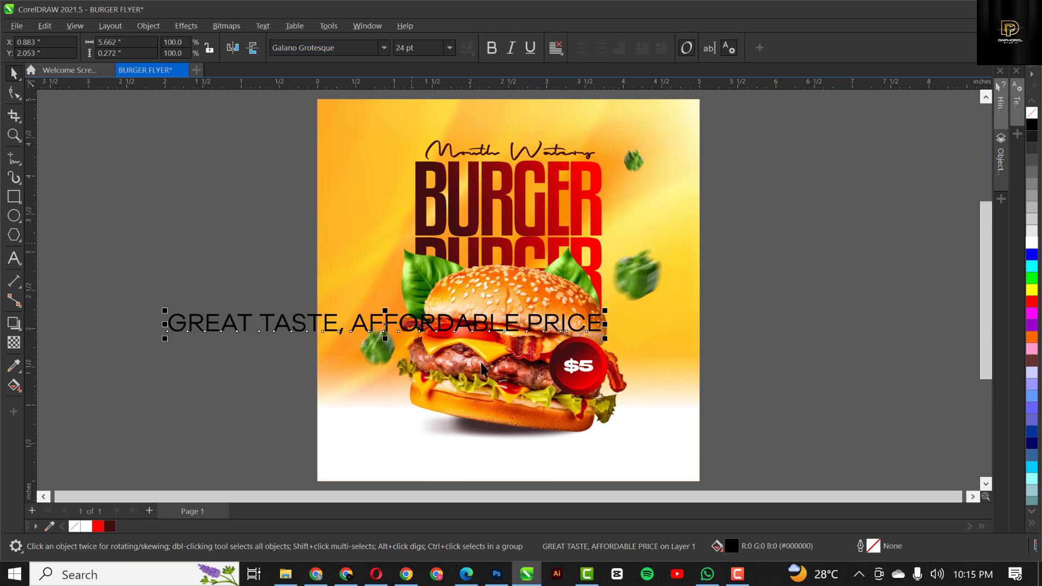
pyautogui.moveTo(604, 337); pyautogui.dragTo(537, 469)
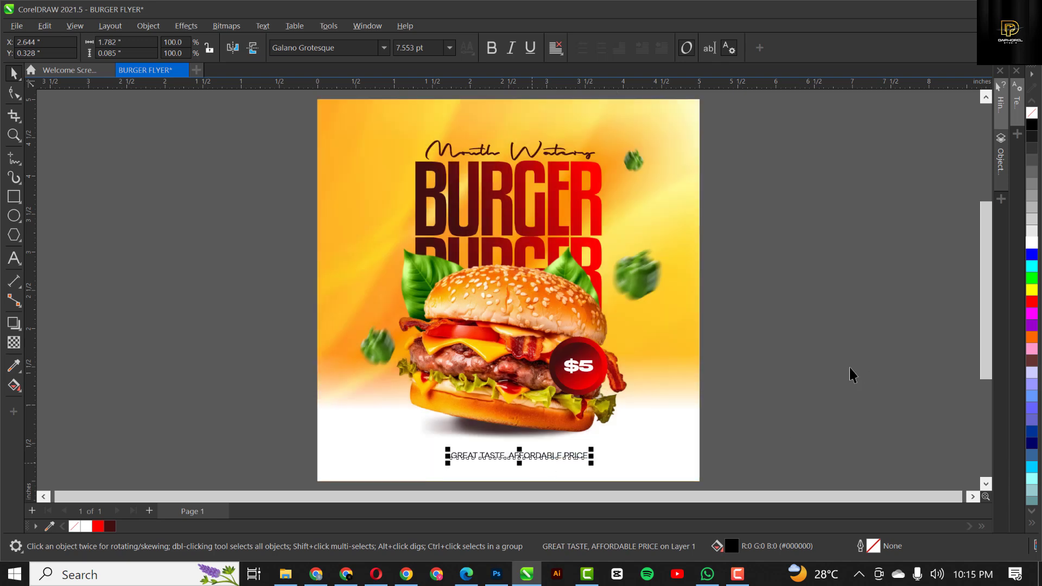
pyautogui.click(837, 372)
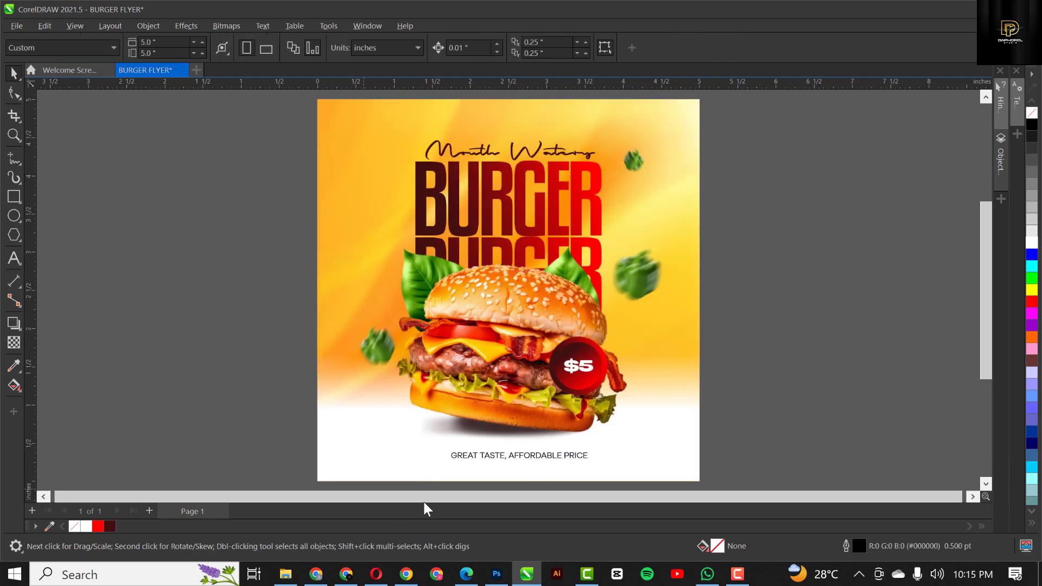
pyautogui.click(497, 455)
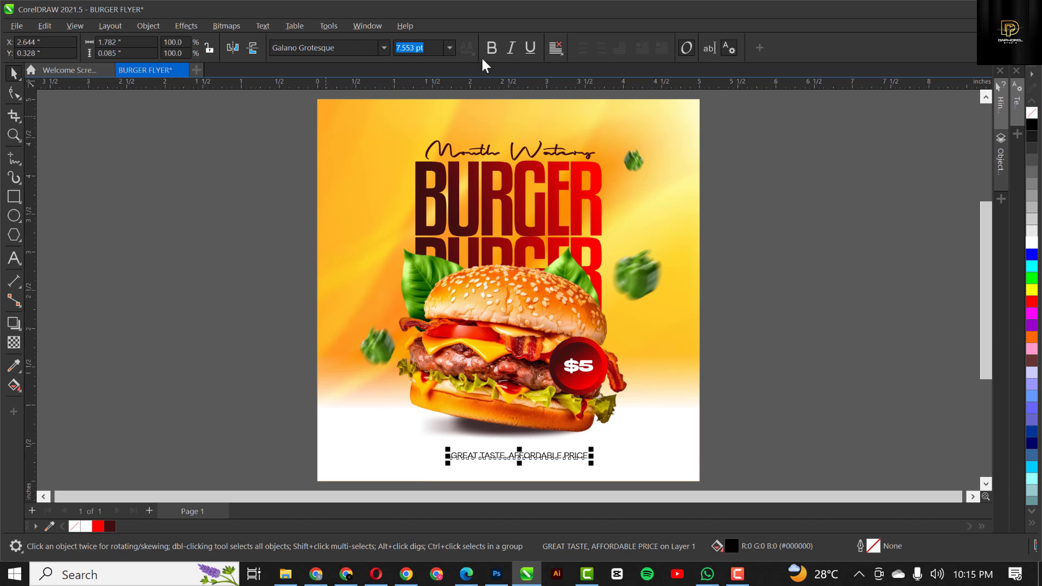
pyautogui.click(806, 409)
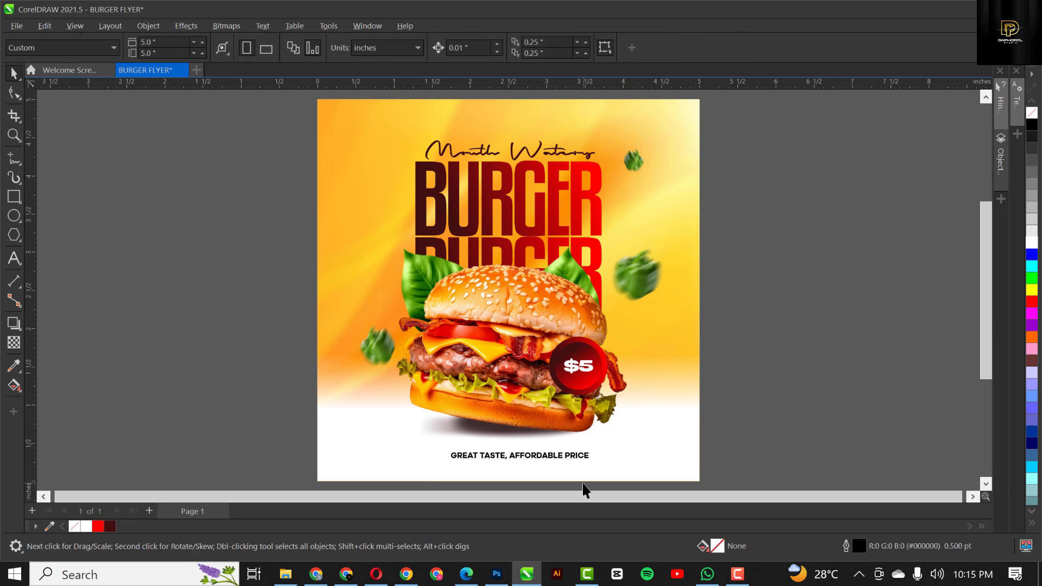
# Step: Nudge the slogan left to X 2.47 in and fill it with the dark maroon C45 M87 Y80 K69
pyautogui.click(557, 454)
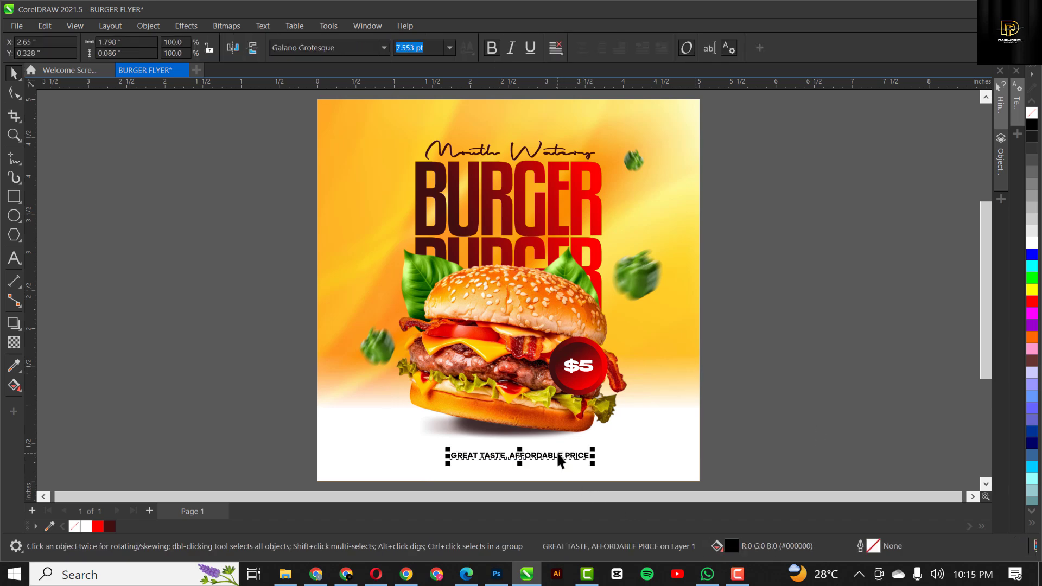
pyautogui.press('Left')
pyautogui.press('Left')
pyautogui.press('Left')
pyautogui.press('Left')
pyautogui.press('Left')
pyautogui.press('Left')
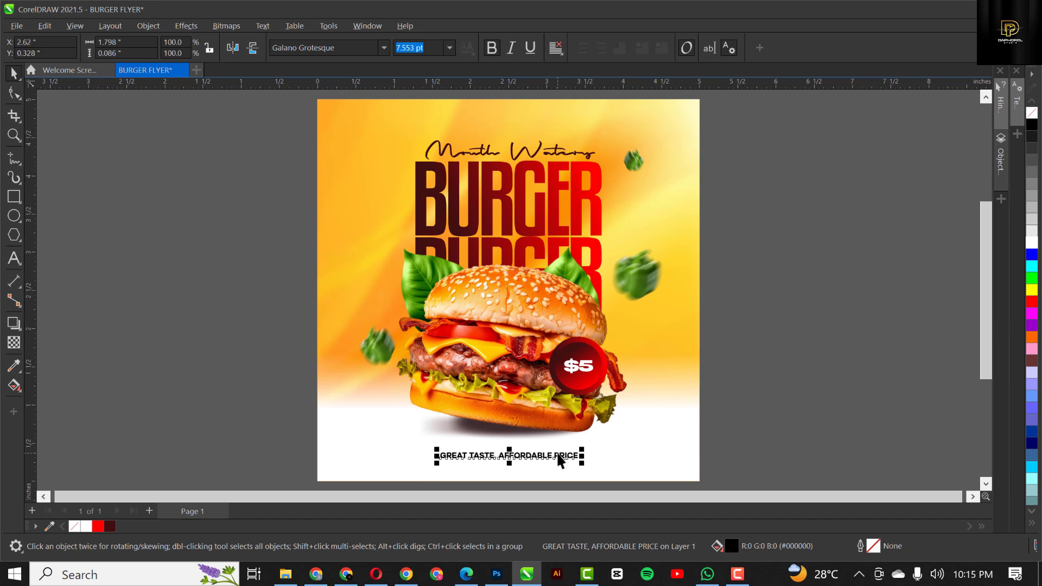
pyautogui.press('Left')
pyautogui.press('Left')
pyautogui.press('Left')
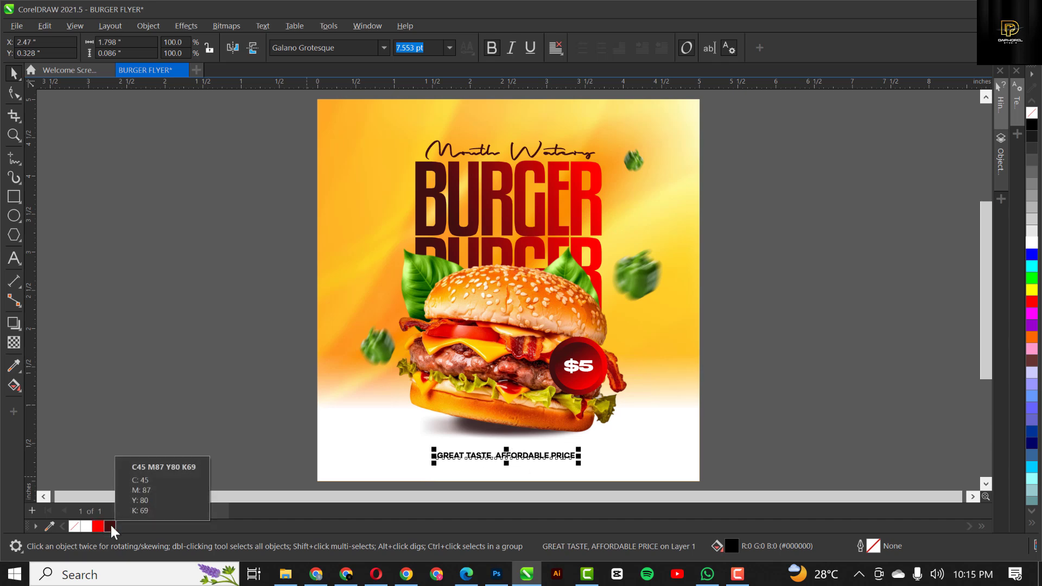
pyautogui.click(136, 357)
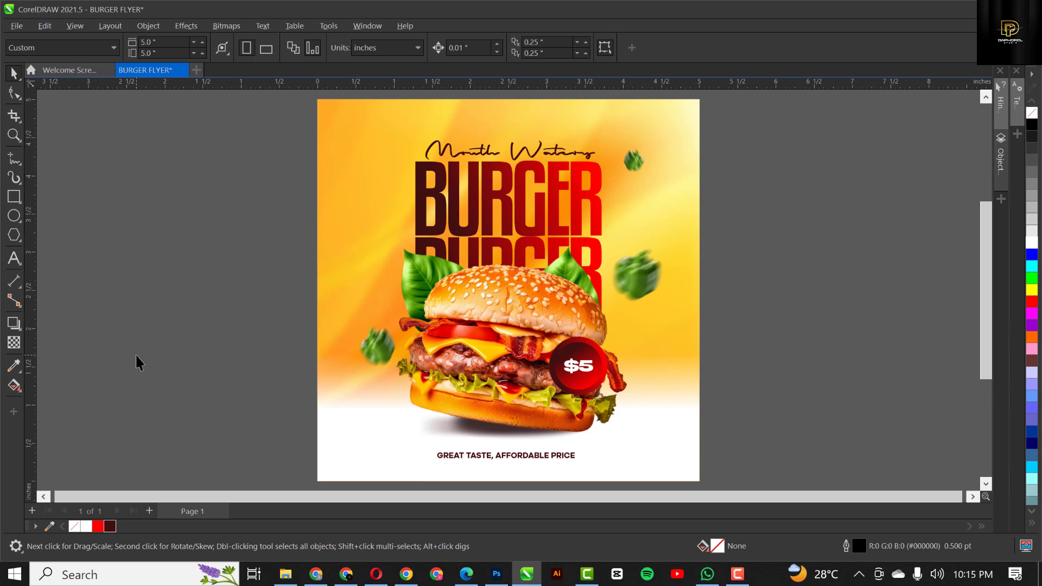
# Step: Widen the slogan's letter spacing to about the width of the BURGER headline and recentre it on the page
pyautogui.click(527, 456)
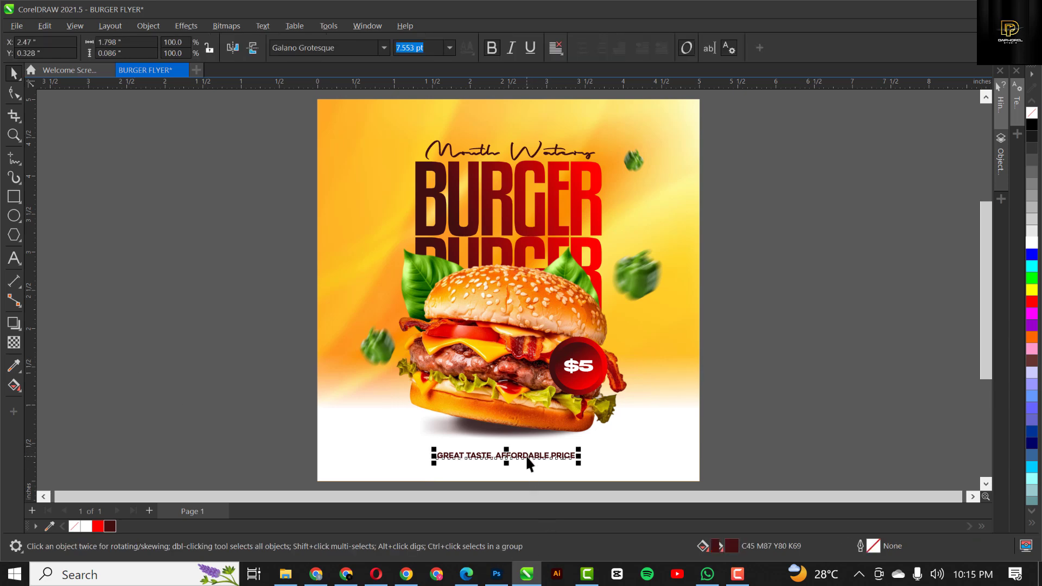
pyautogui.press('F10')
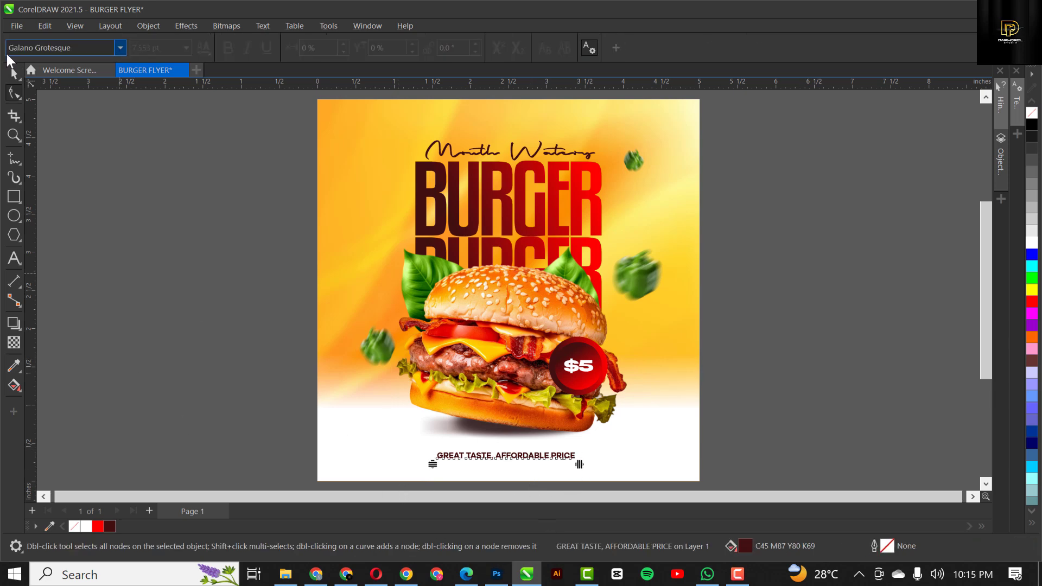
pyautogui.moveTo(578, 464); pyautogui.dragTo(629, 465)
pyautogui.press('space')
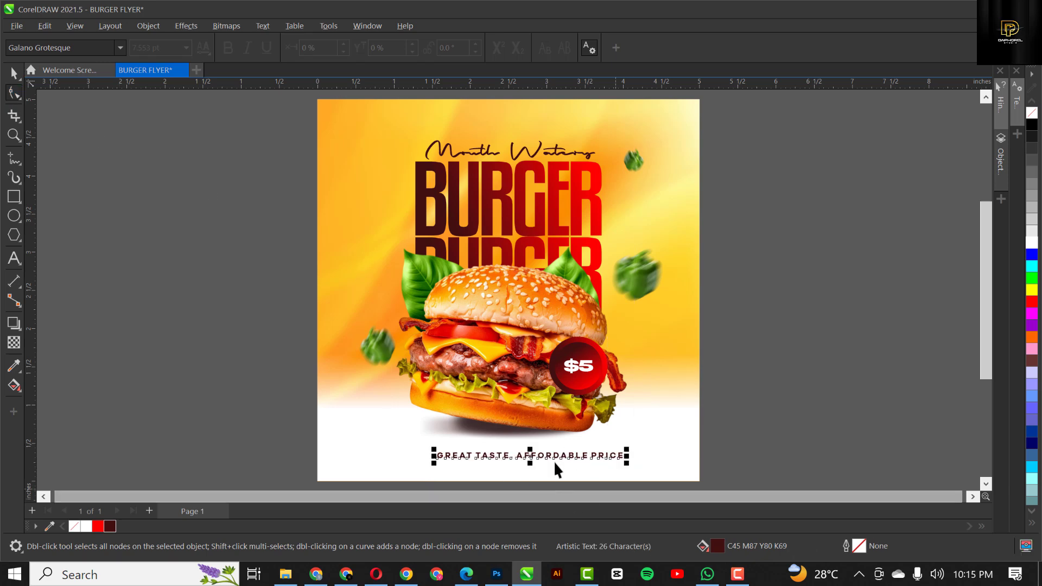
pyautogui.moveTo(552, 456); pyautogui.dragTo(536, 455)
pyautogui.click(735, 381)
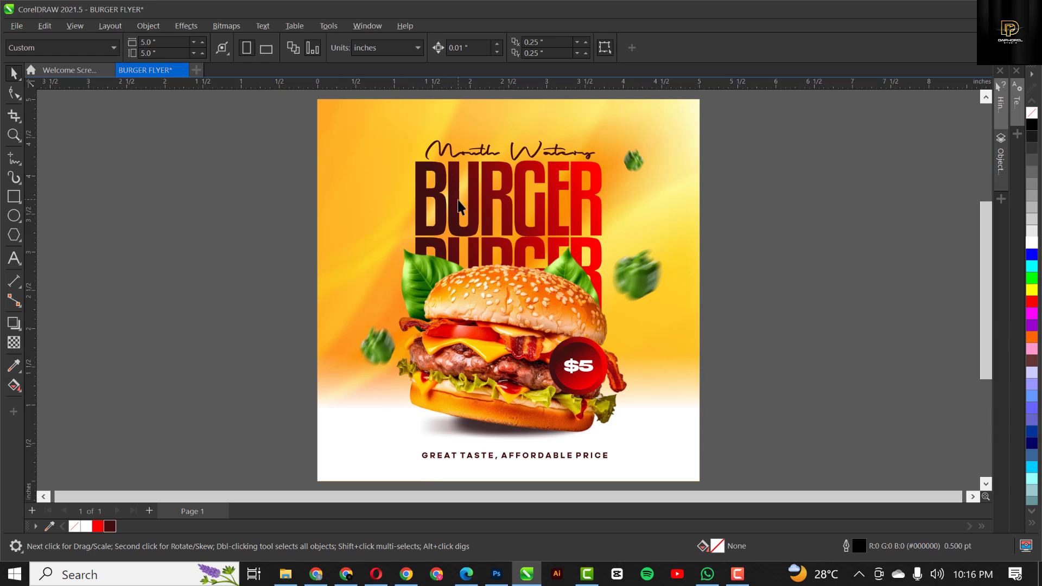
# Step: Apply Auto Adjust to the burger image, running the adjustment a second time
pyautogui.click(494, 296)
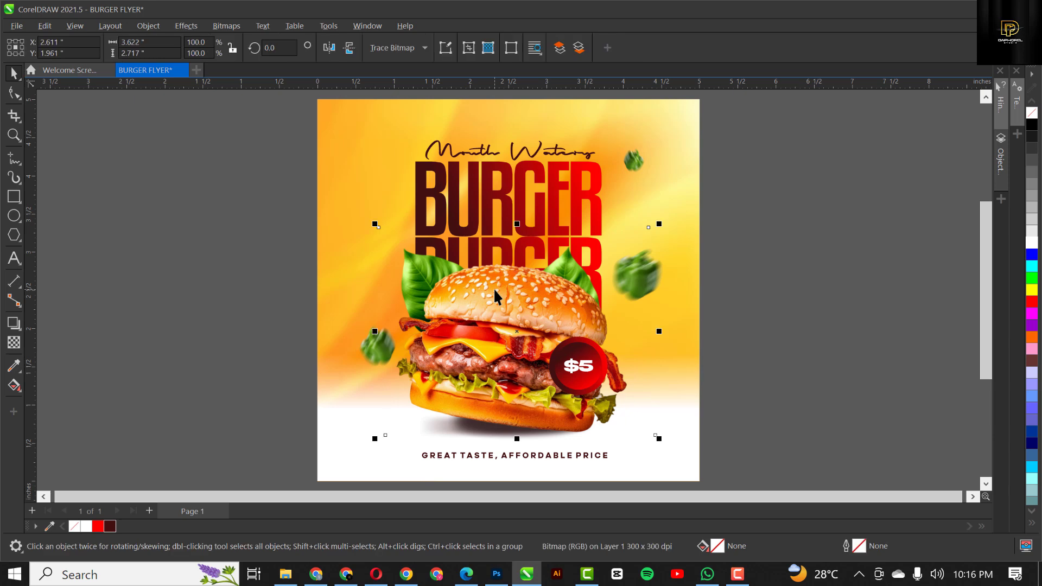
pyautogui.click(181, 25)
pyautogui.moveTo(205, 75)
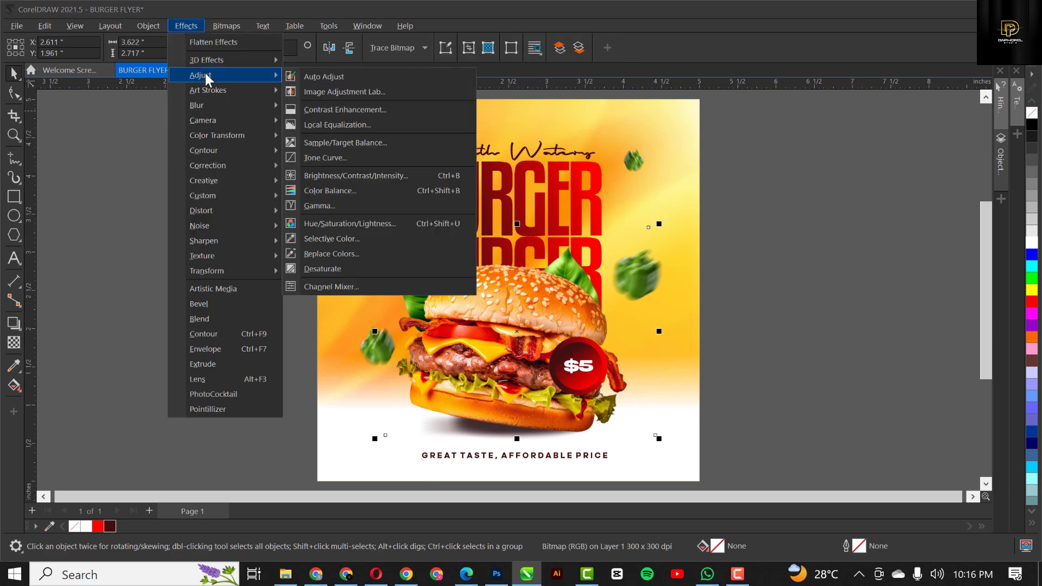
pyautogui.click(330, 76)
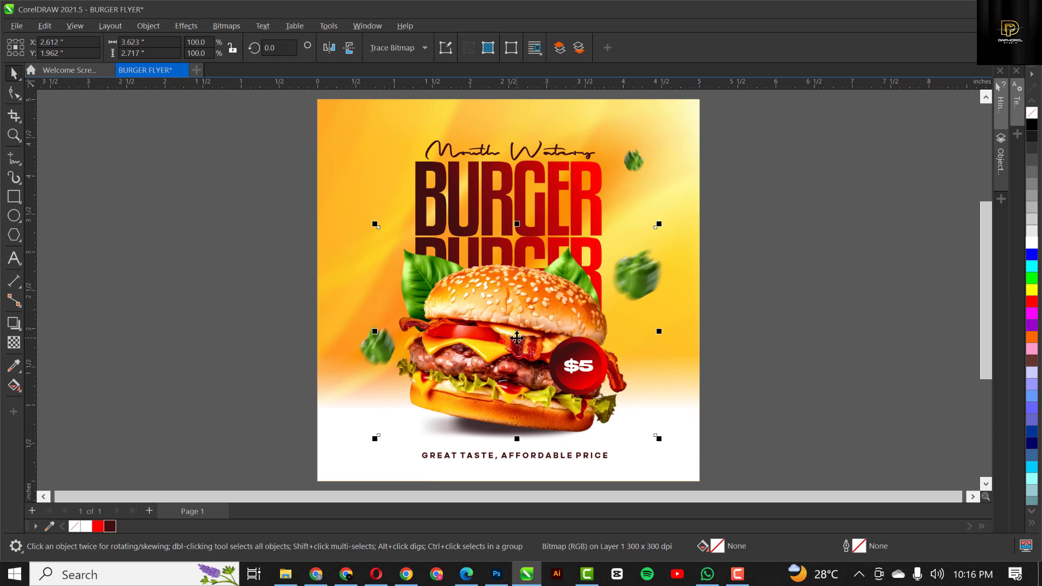
pyautogui.click(175, 25)
pyautogui.moveTo(196, 74)
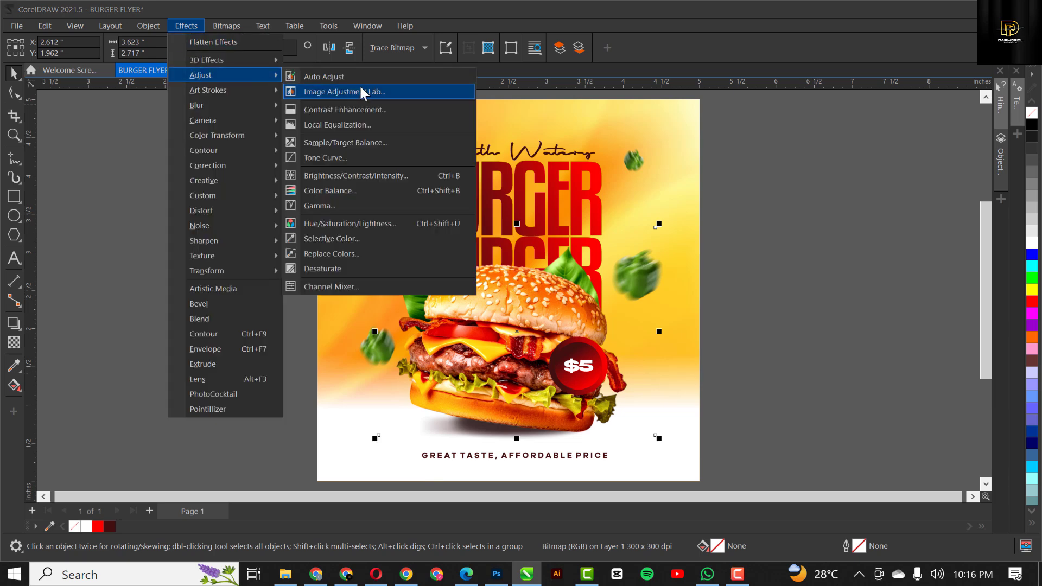
pyautogui.click(330, 78)
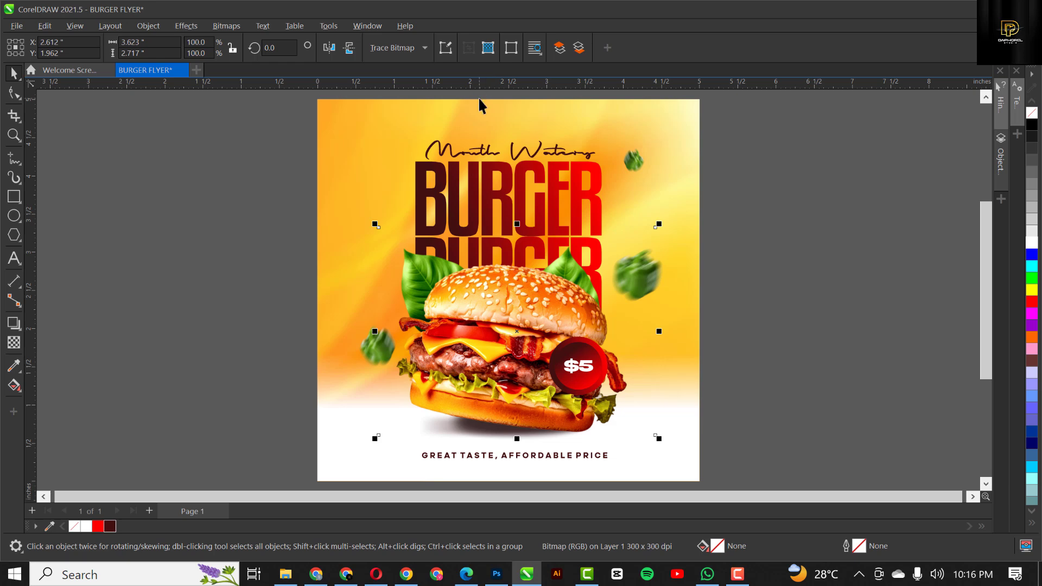
pyautogui.click(571, 273)
pyautogui.click(821, 237)
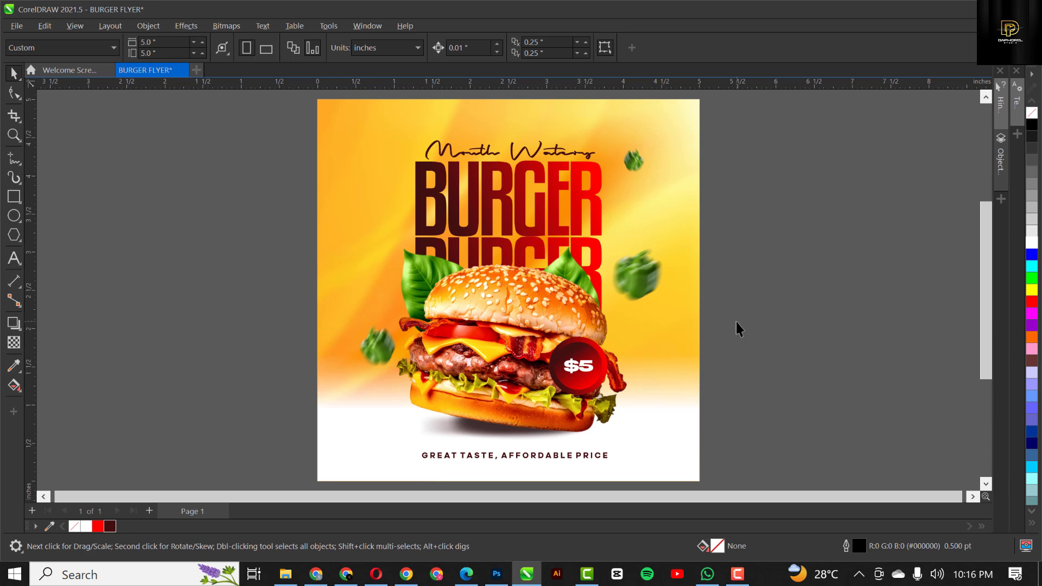
# Step: Rotate the large blurred pepper beside the burger bun clockwise about its centre
pyautogui.click(653, 280)
pyautogui.click(646, 276)
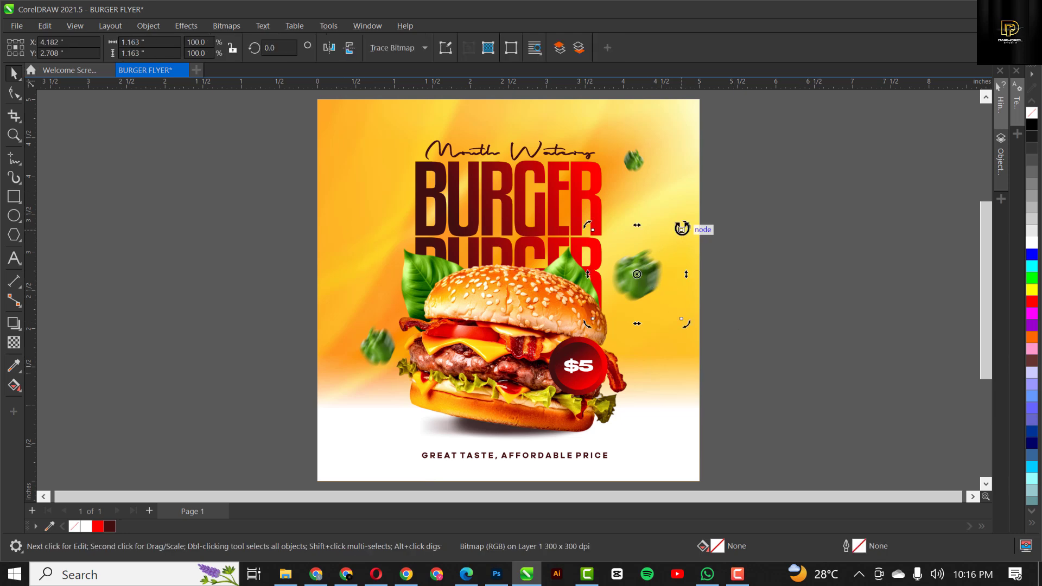
pyautogui.moveTo(682, 229); pyautogui.dragTo(690, 298)
pyautogui.click(815, 282)
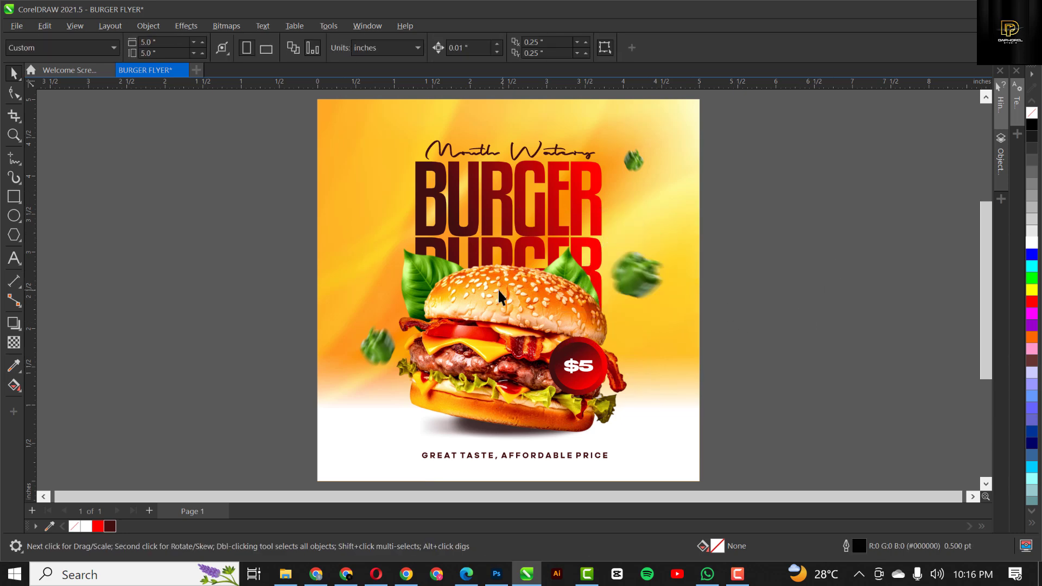
# Step: Move the blurred pepper on the burger's left side down to about X 0.762, Y 1.128 in
pyautogui.click(380, 346)
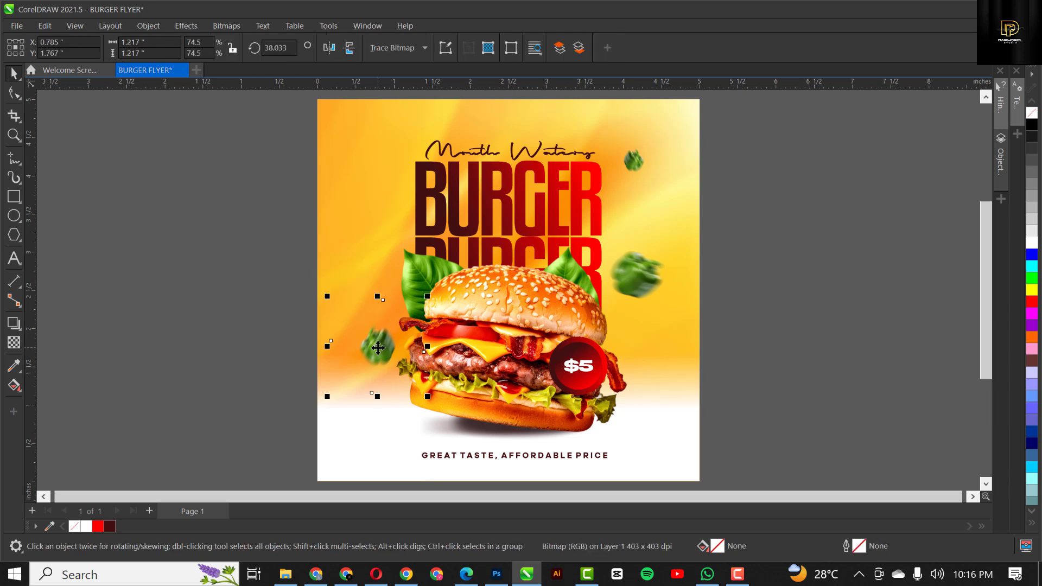
pyautogui.moveTo(380, 346); pyautogui.dragTo(377, 393)
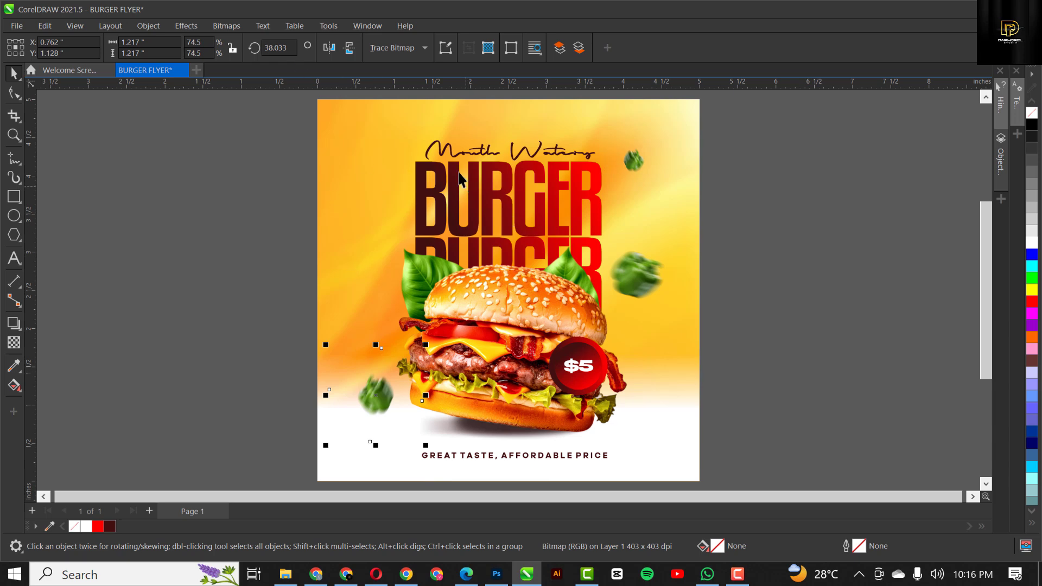
pyautogui.click(505, 215)
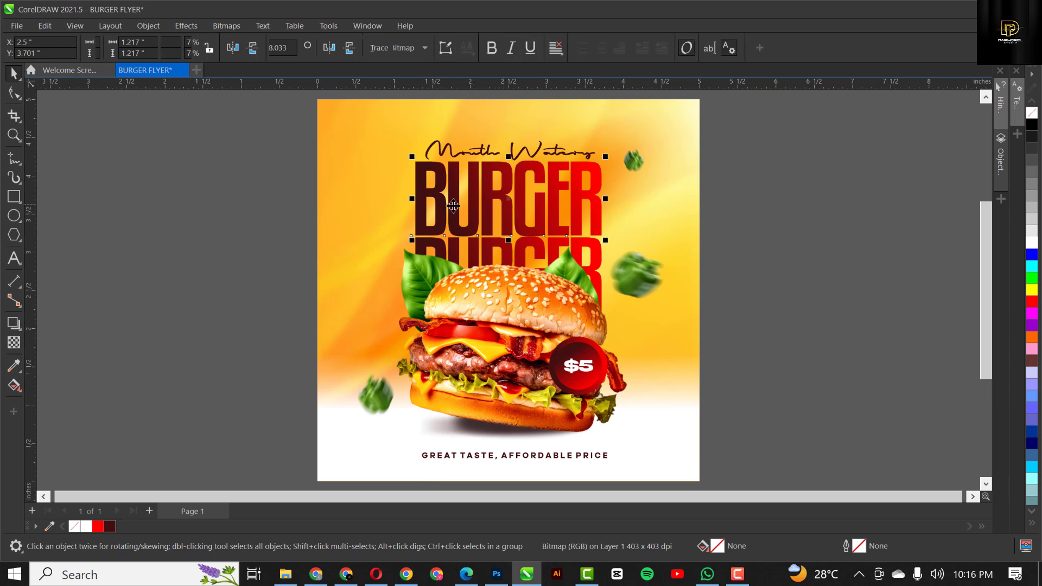
pyautogui.click(468, 151)
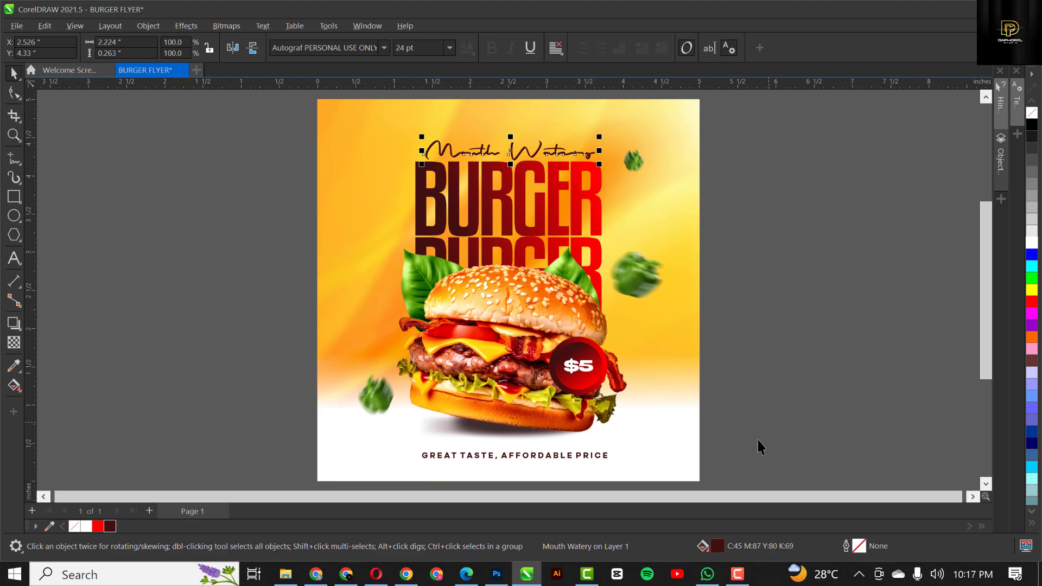